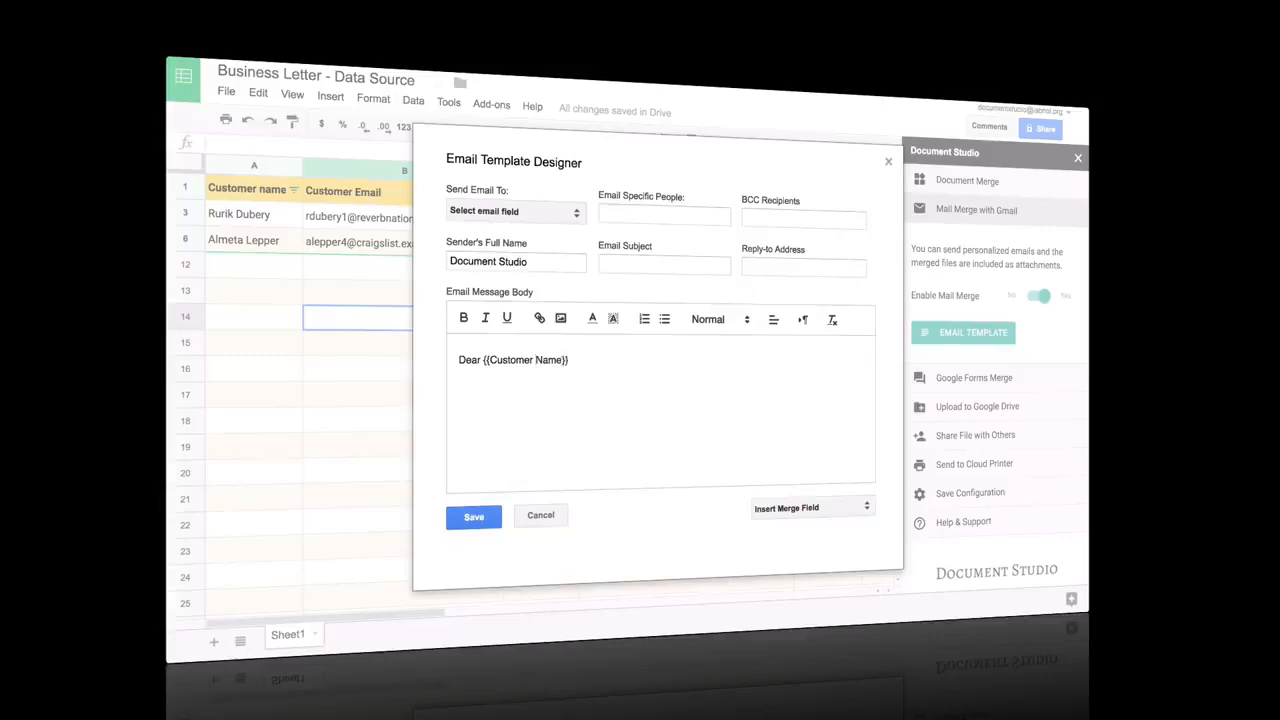
Dismiss the merge field list, then create a blank Google Form from Drive's New > More menu
left_click(832, 510)
left_click(772, 518)
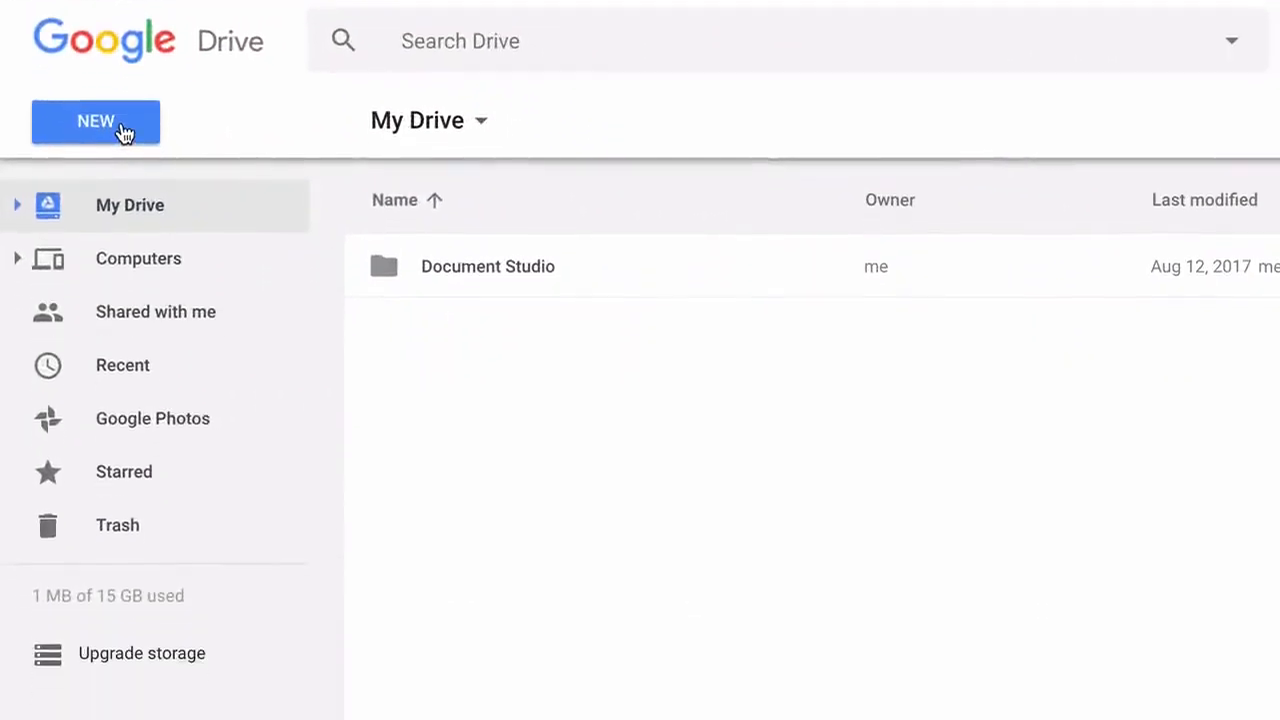
left_click(121, 233)
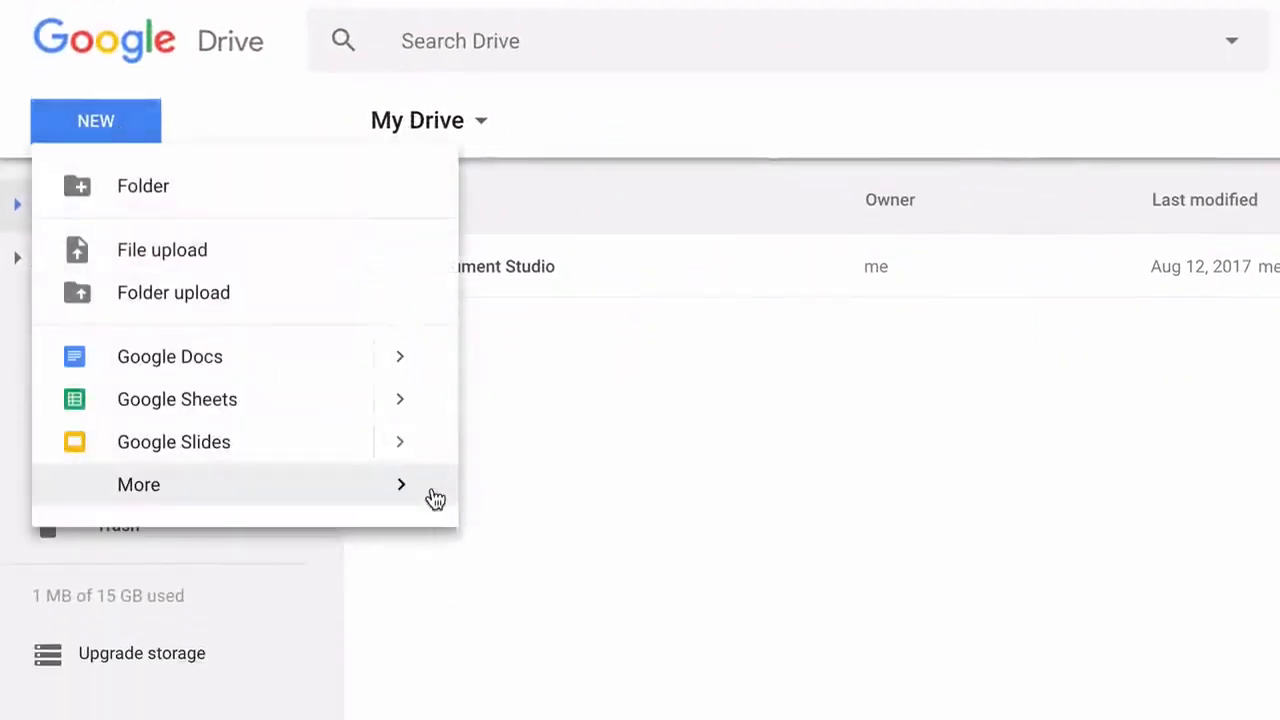
mouse_move(423, 497)
mouse_move(846, 506)
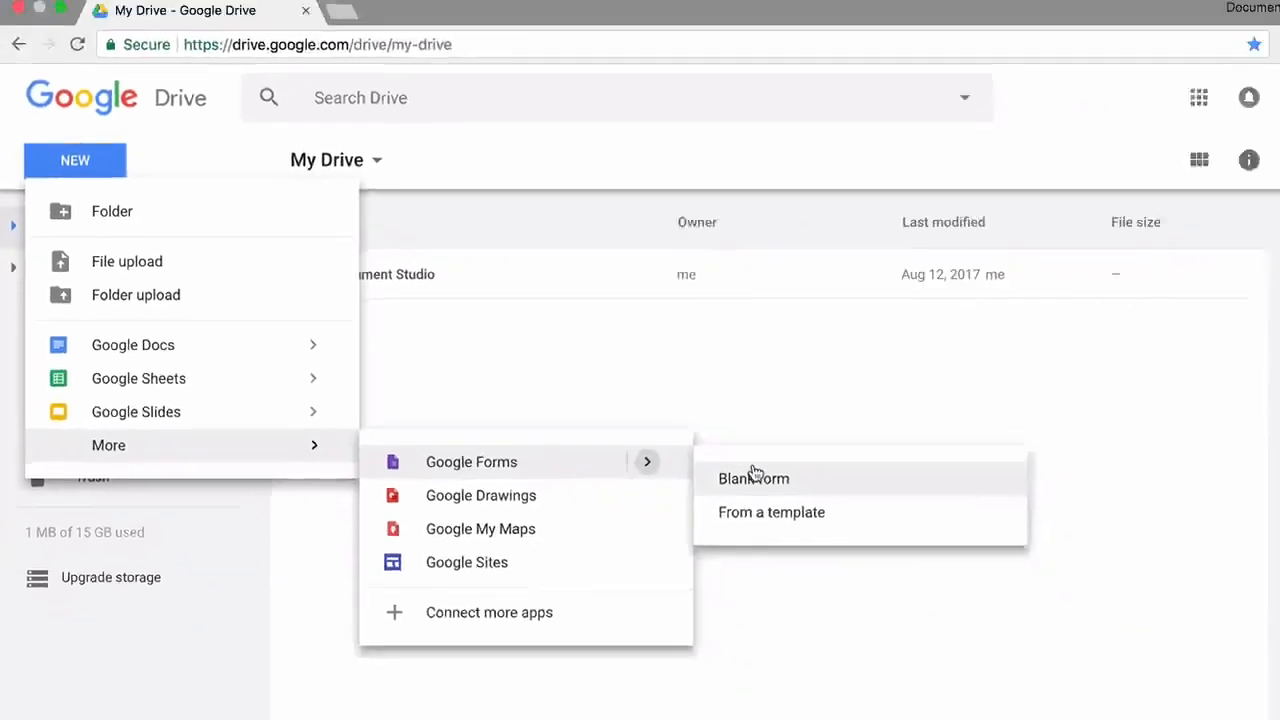
left_click(754, 476)
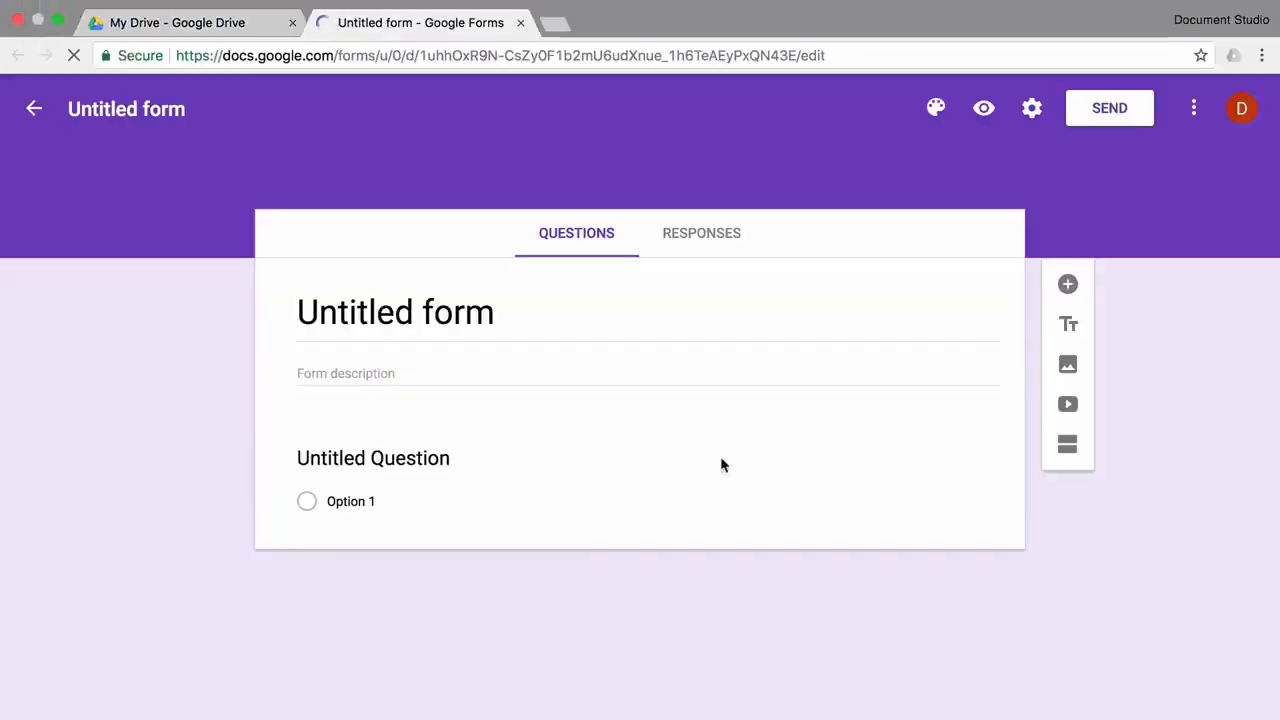
Title the form 'Cake Studio' and apply the Birthday cake-and-candles header image
type("Cake S")
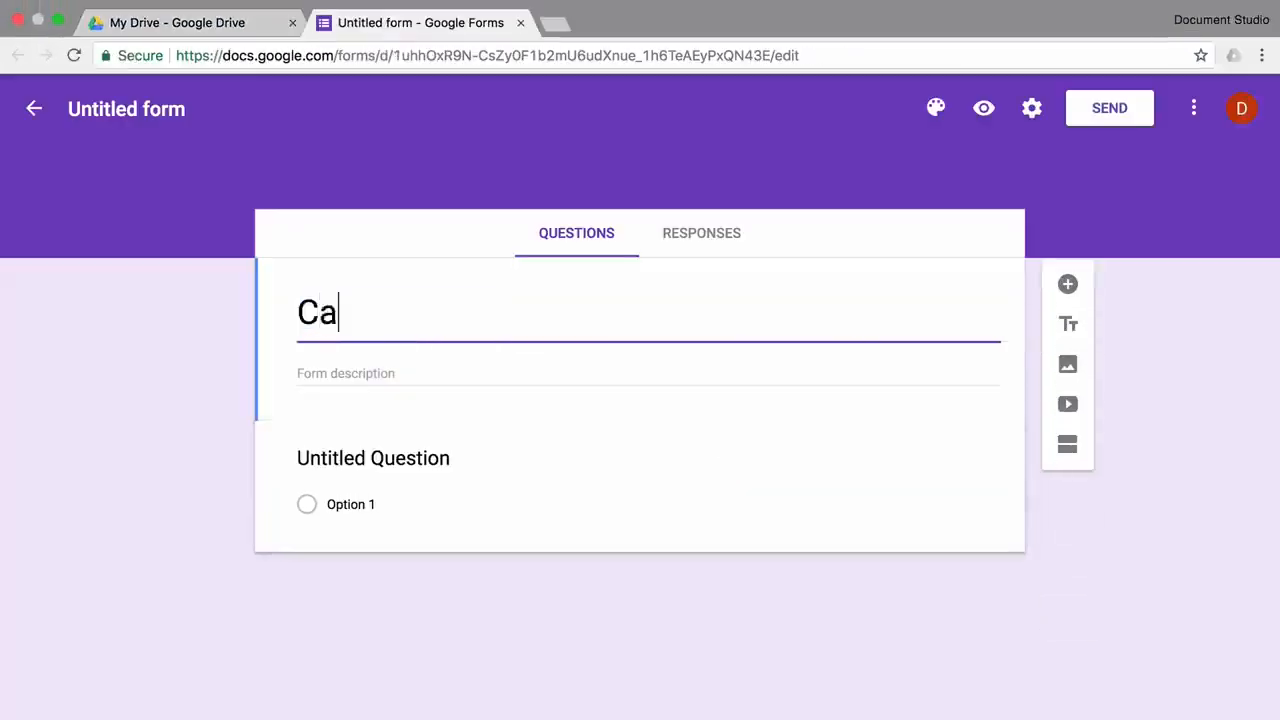
type("tudio")
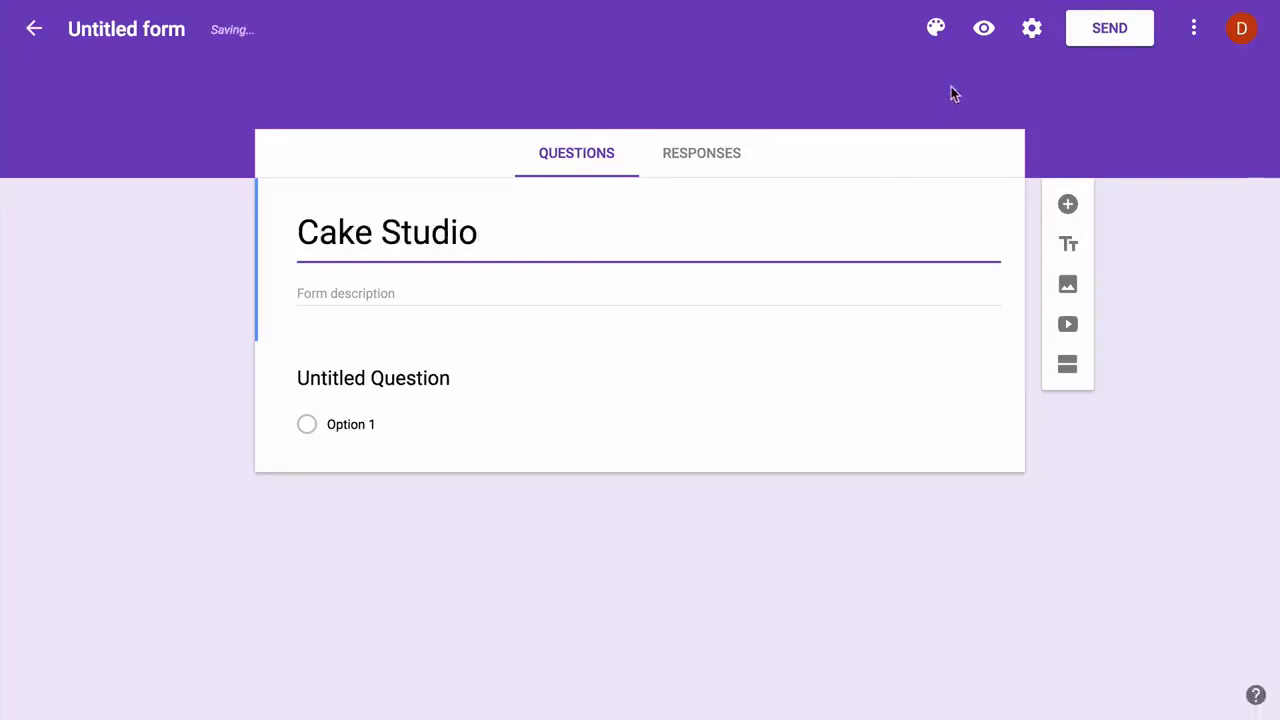
left_click(937, 30)
left_click(1140, 304)
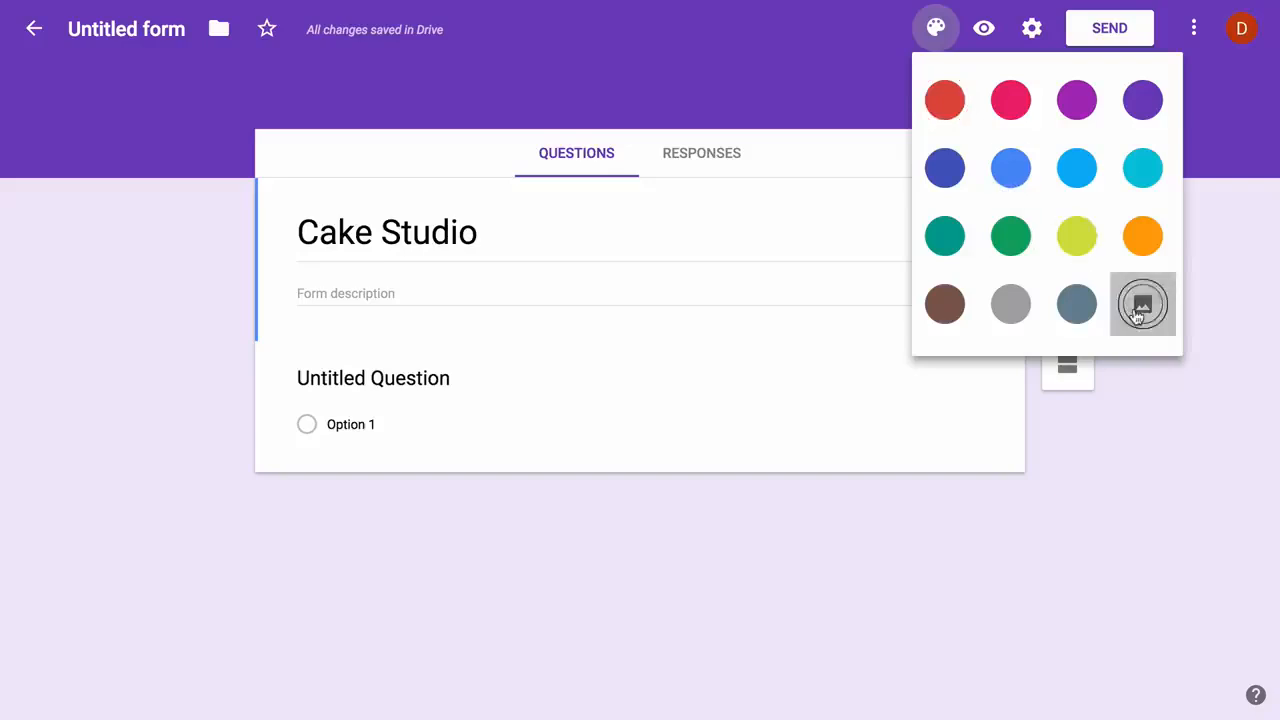
left_click(337, 200)
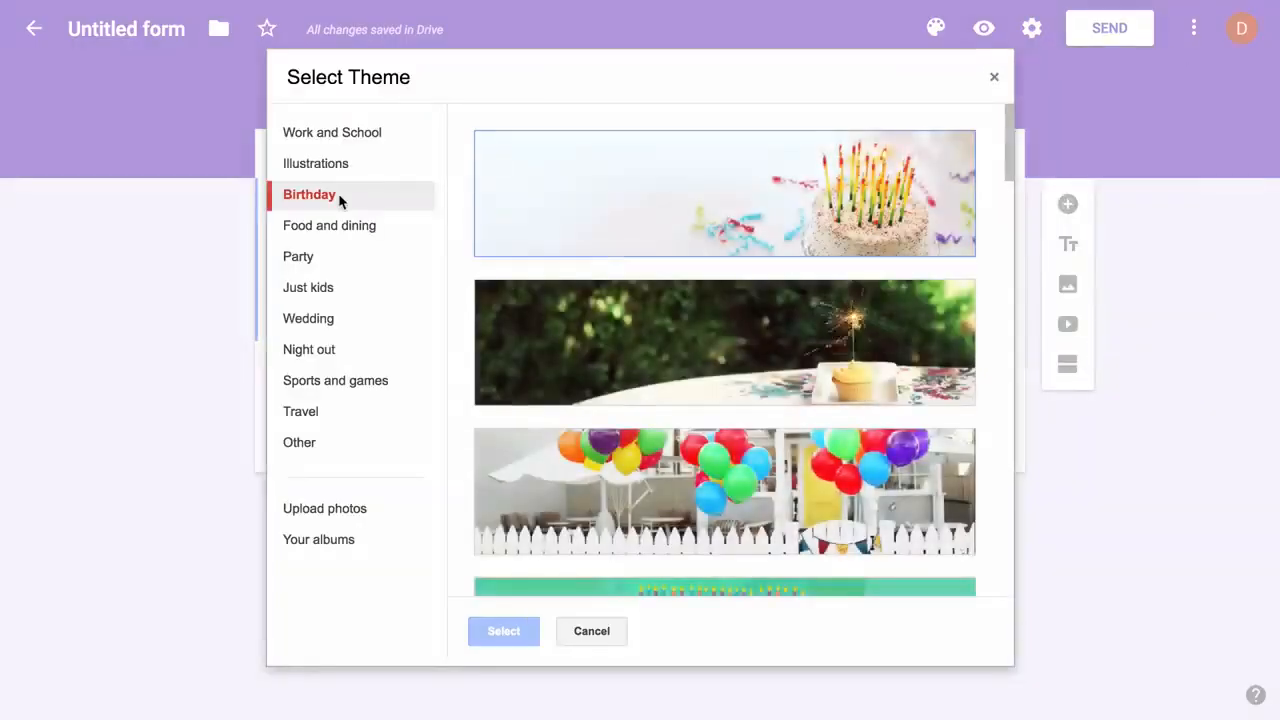
left_click(649, 255)
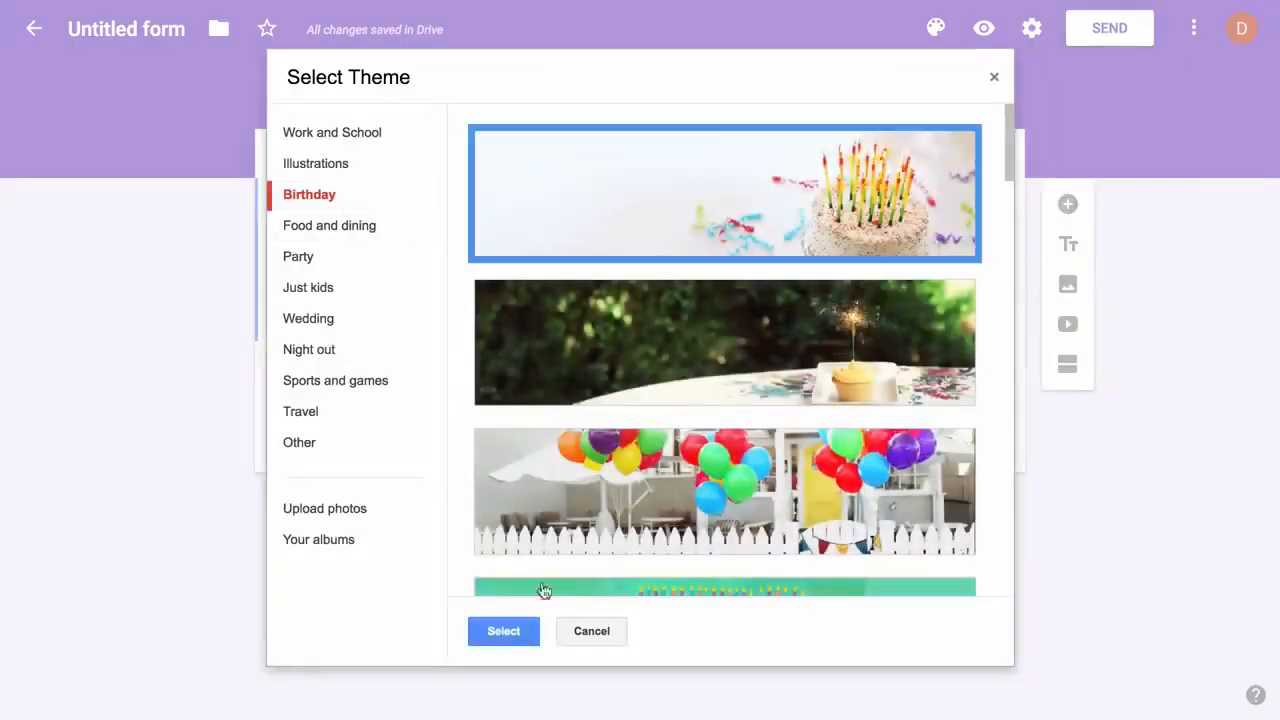
left_click(505, 632)
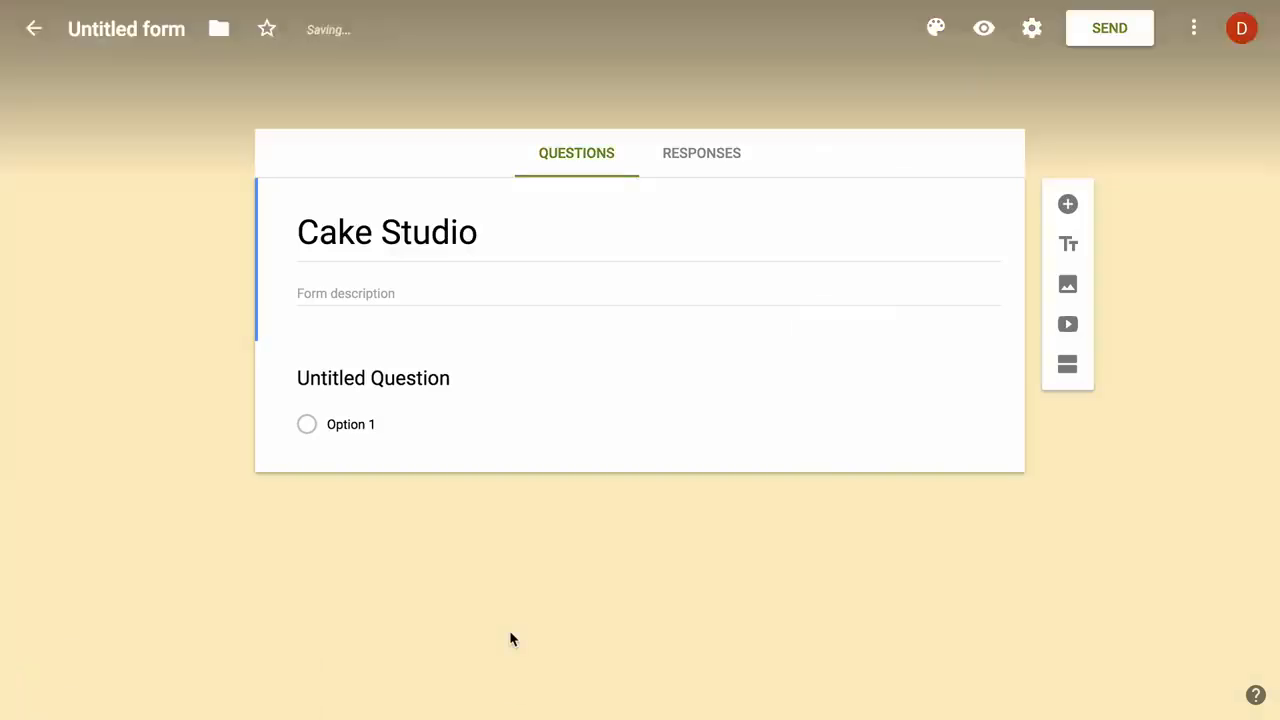
Add the questions 'Your name' and 'Your email address'
left_click(425, 375)
type("Your name")
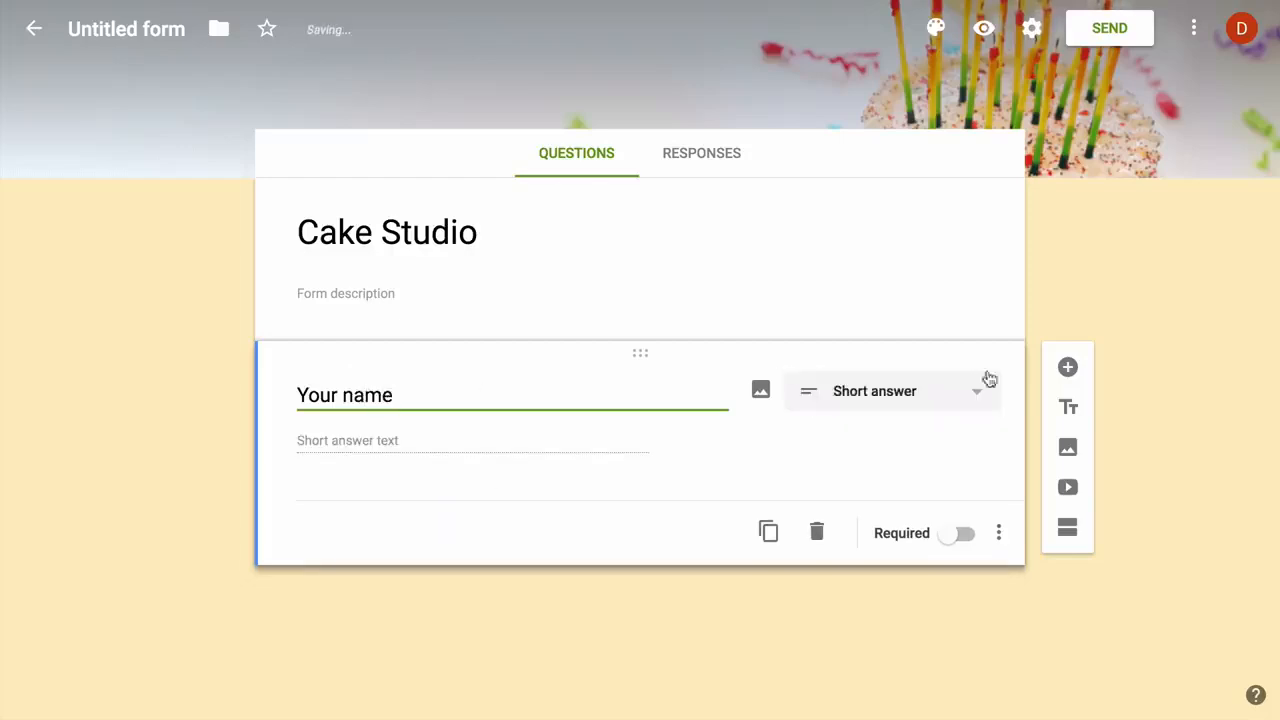
left_click(1067, 367)
type("Your ")
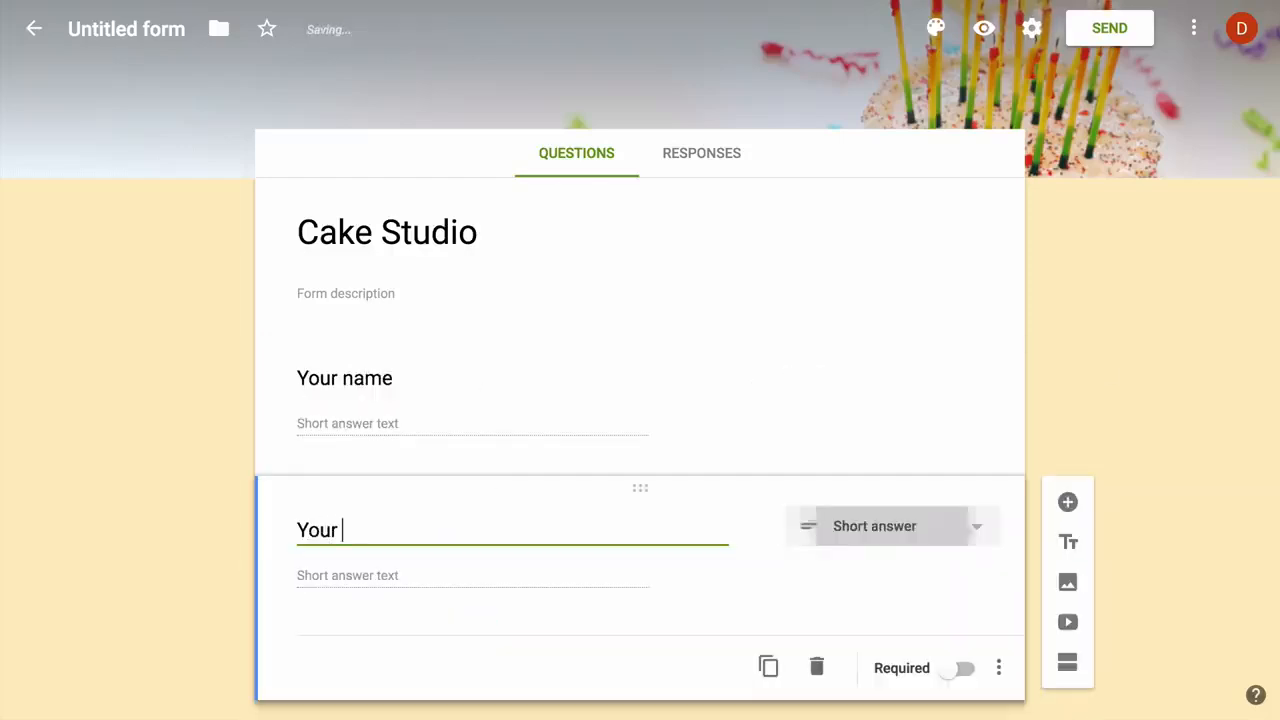
type("email address")
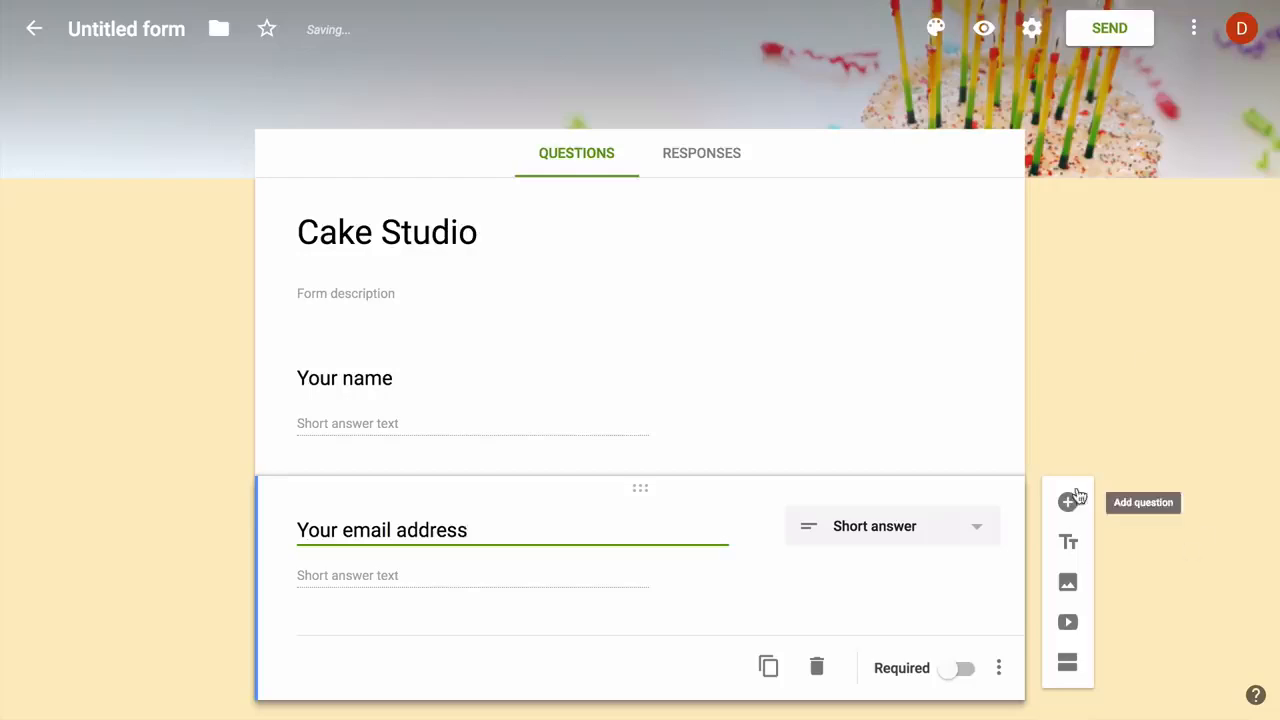
scroll(1132, 403, "down", 1)
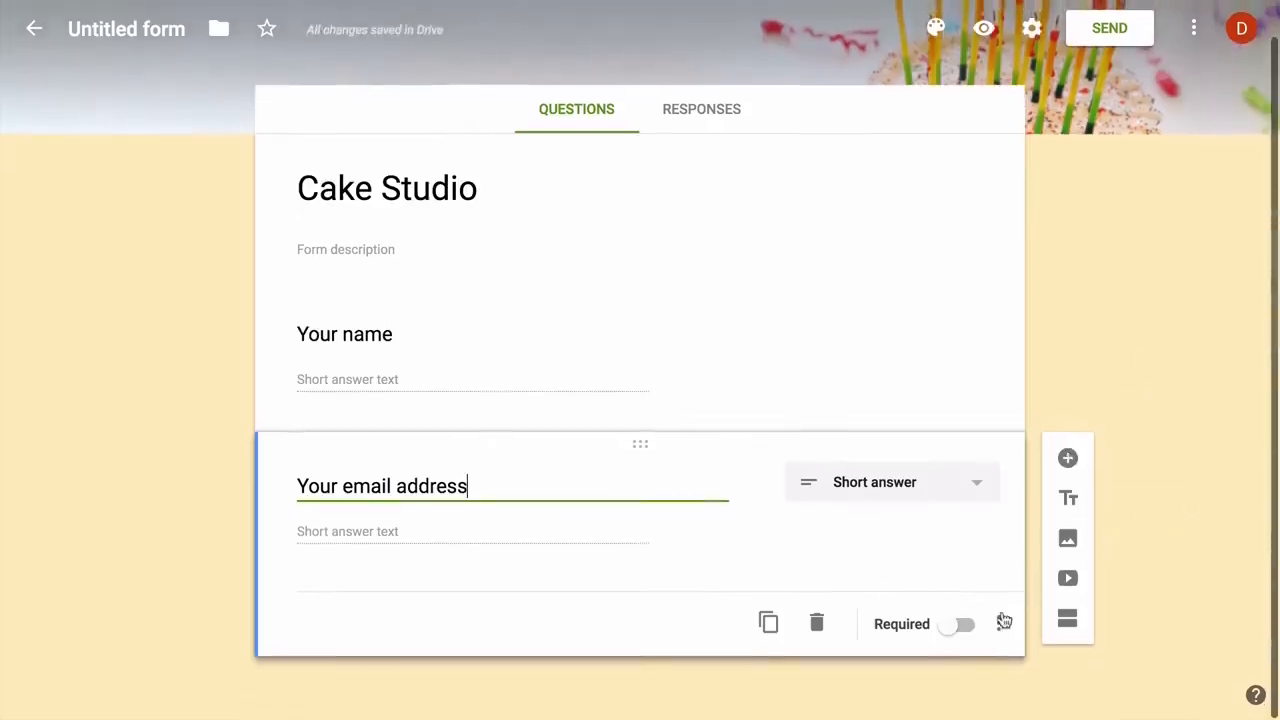
Validate the email answer as an email address with error 'Please enter a valid email address', make it required, and add a question
left_click(1004, 622)
left_click(1075, 668)
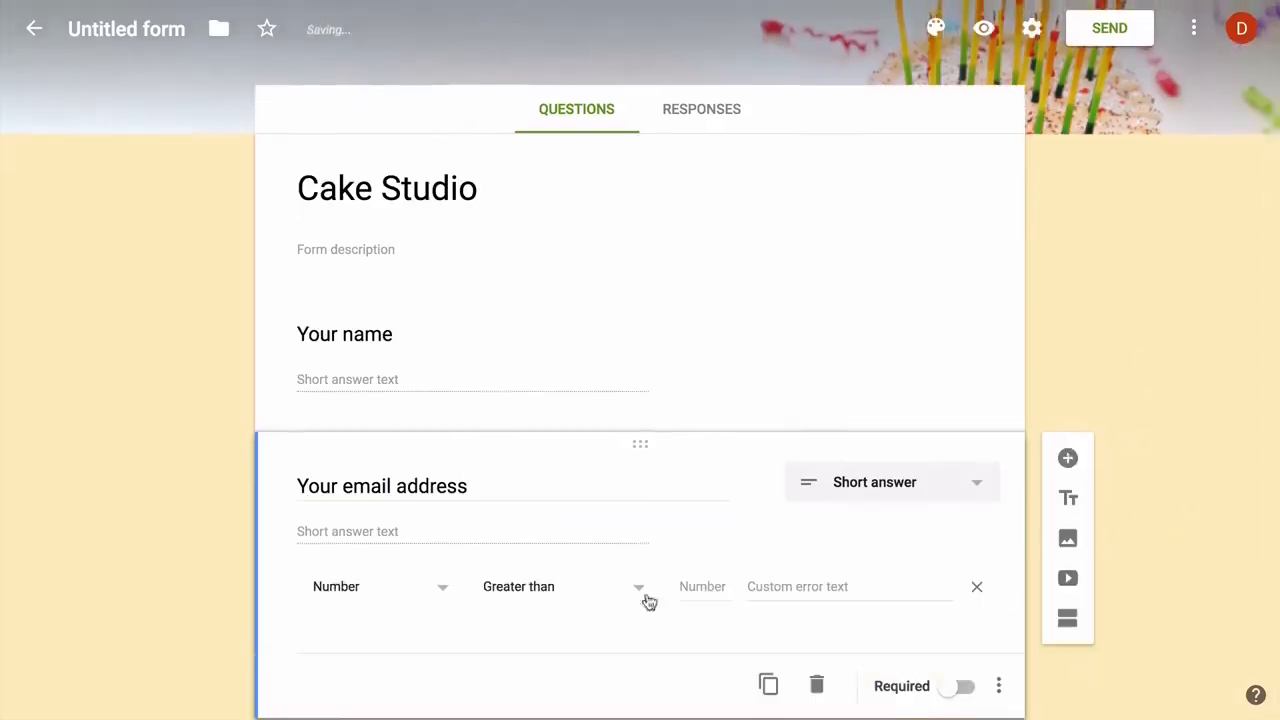
left_click(414, 589)
left_click(414, 592)
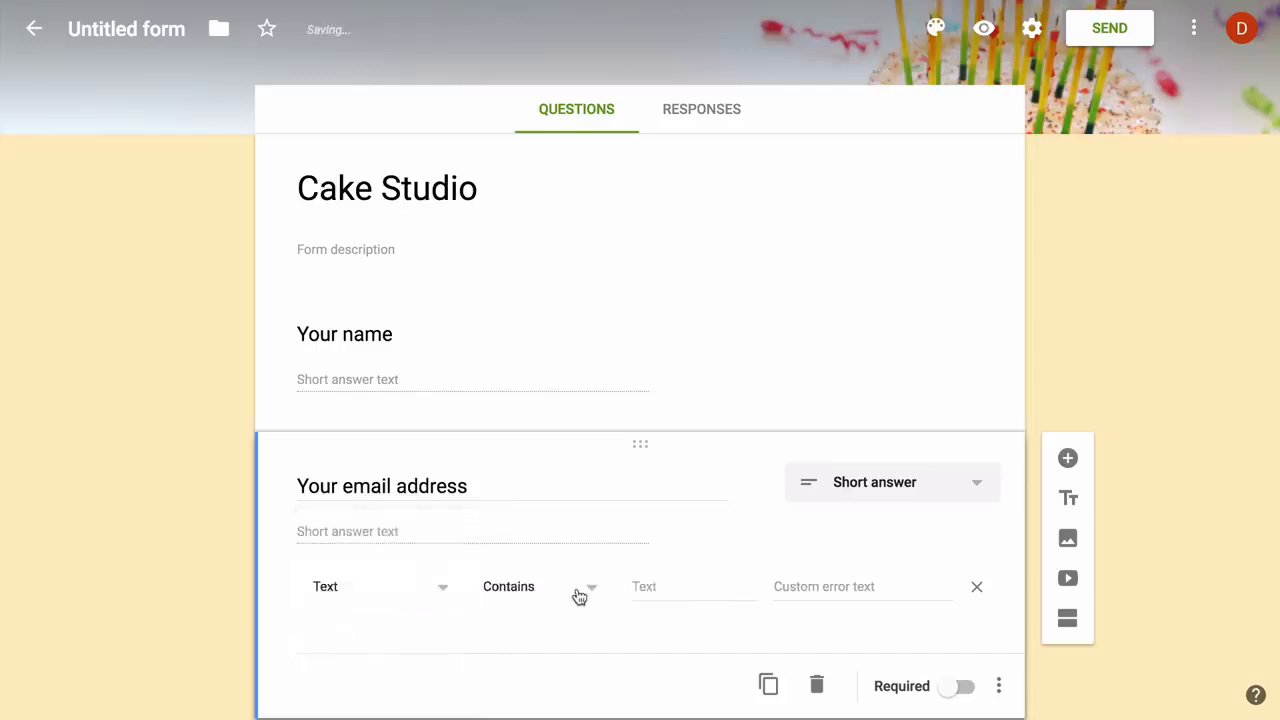
left_click(579, 597)
left_click(569, 636)
left_click(720, 587)
type("Please e")
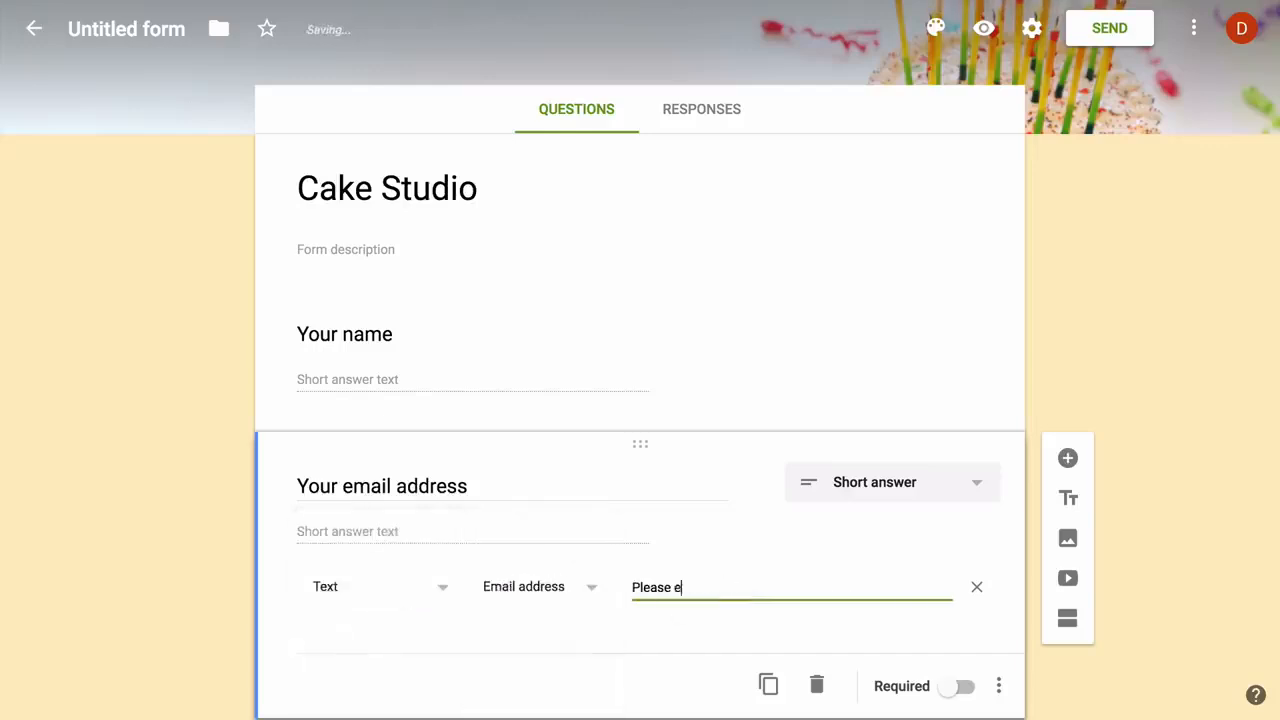
type("nter a valid email addr")
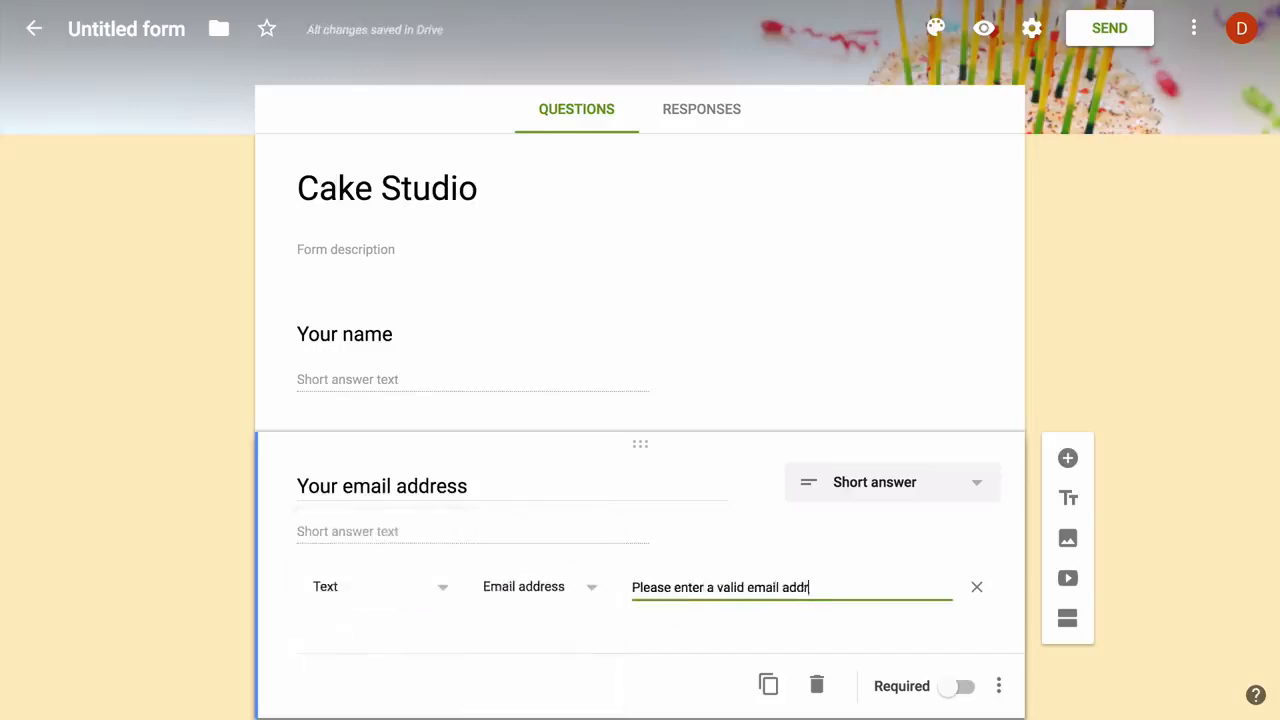
type("ess")
left_click(962, 686)
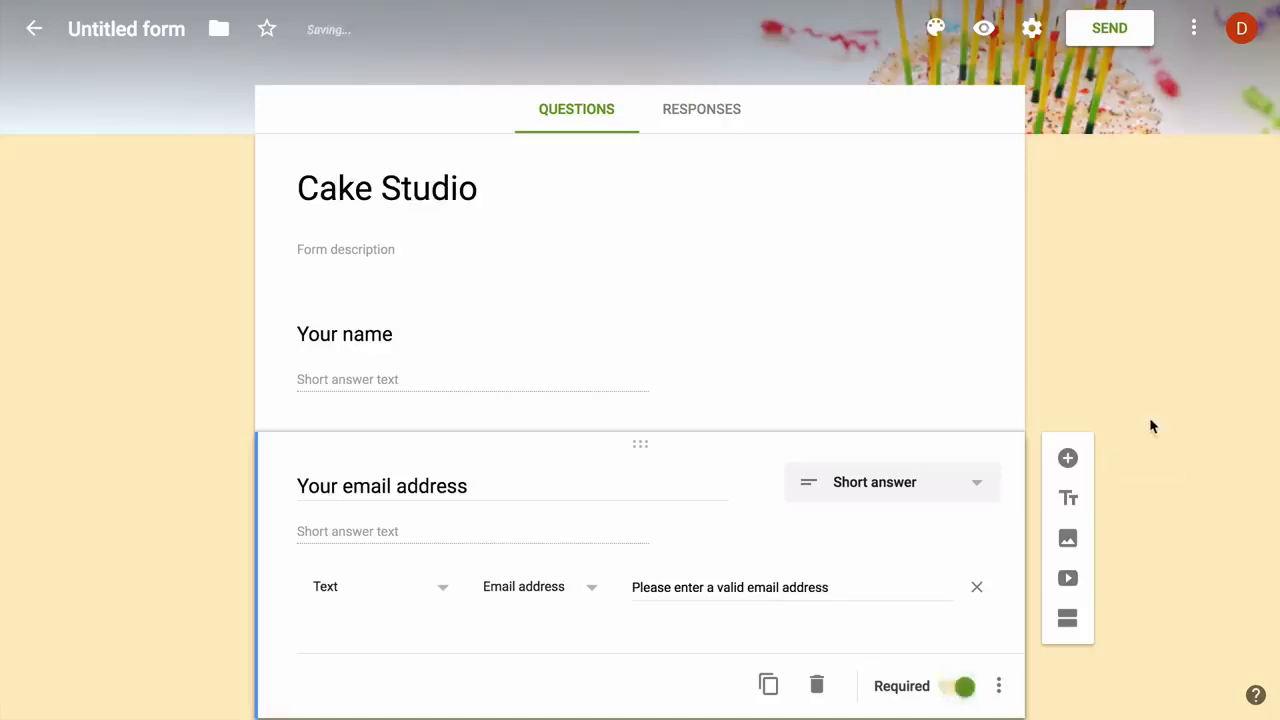
scroll(1151, 426, "down", 1)
left_click(1067, 393)
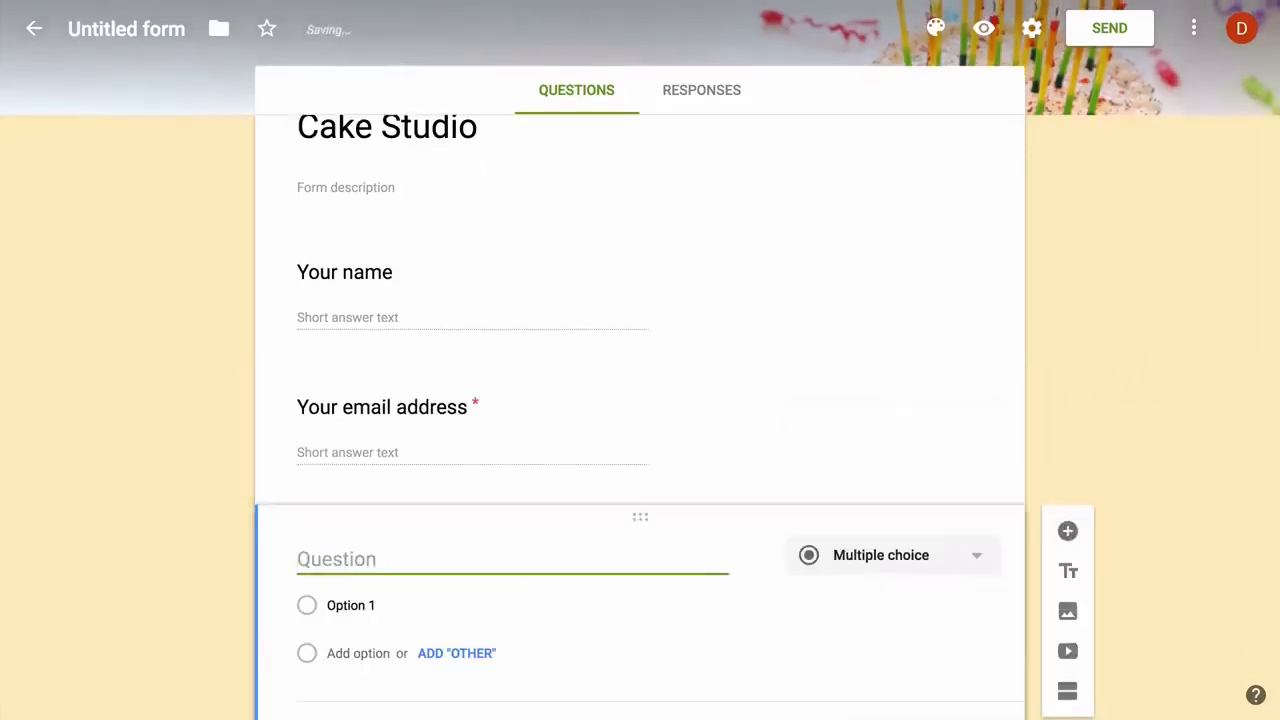
Make the new question a required 'Your postal address' question
type("Your postal add")
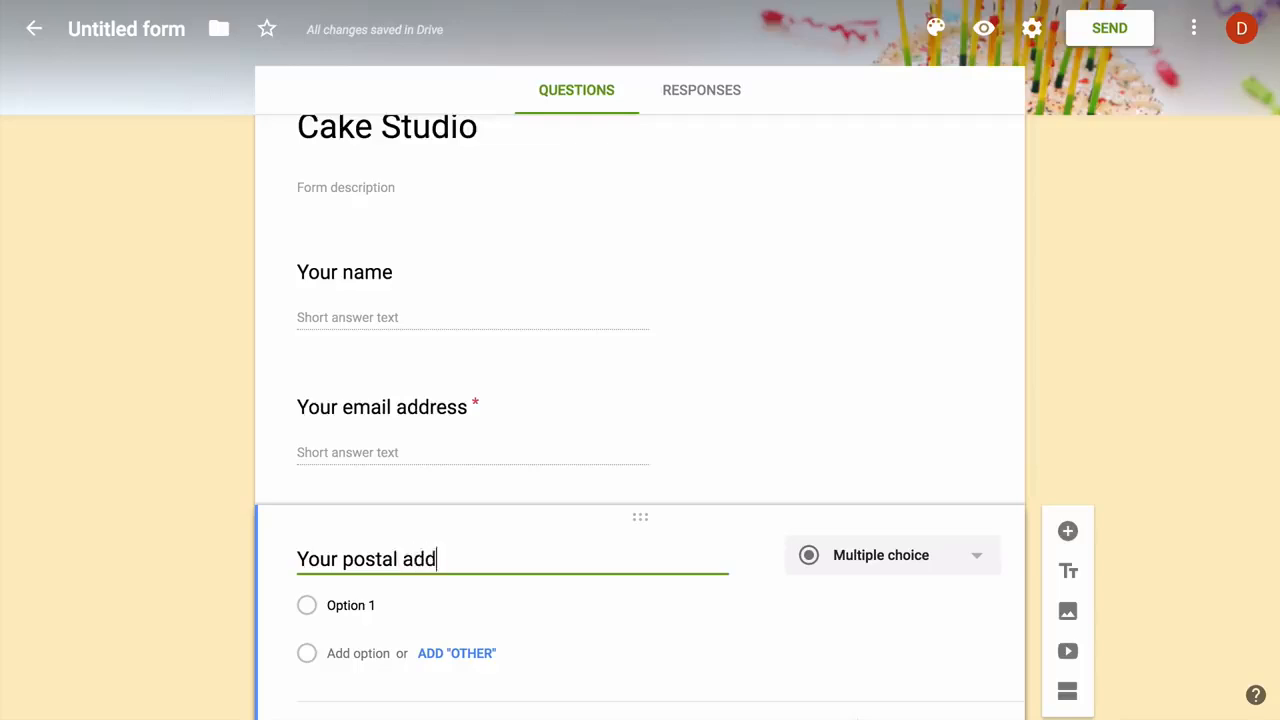
type("ress")
scroll(1136, 344, "down", 1)
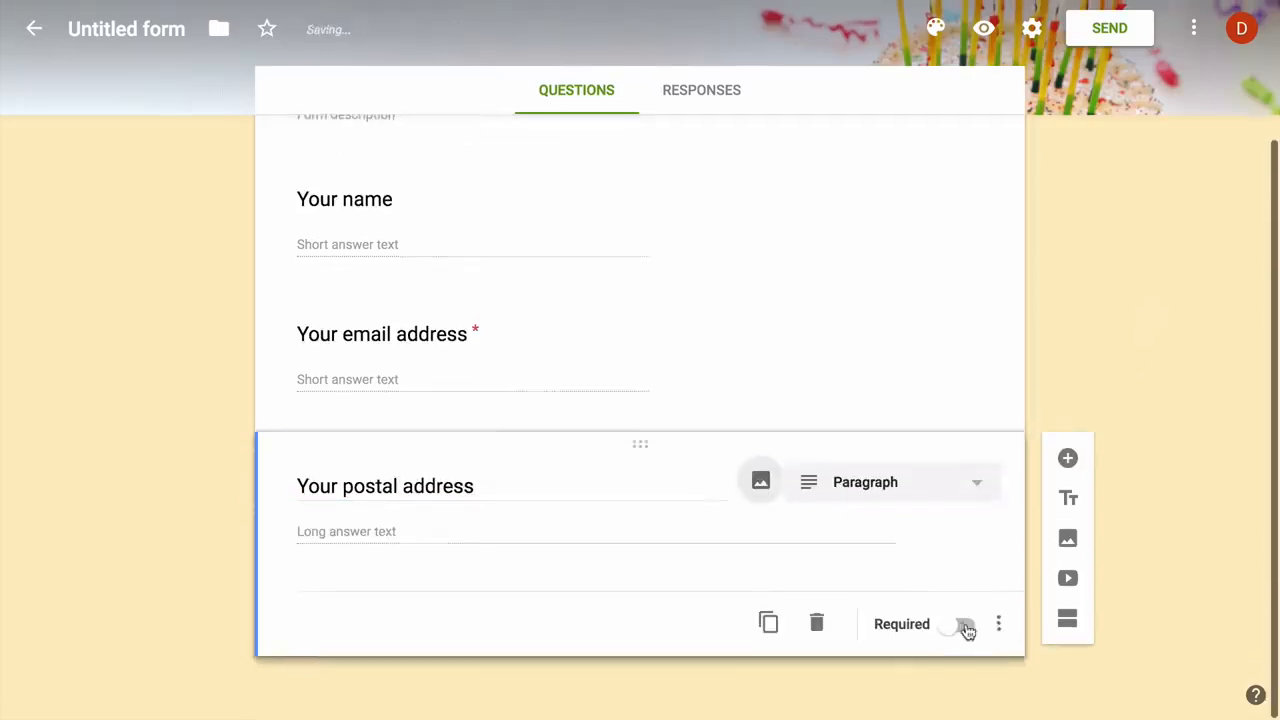
left_click(966, 627)
Add a required 'Which cake would you like to order' question: Black Forest, Strawberry, Red Velvet, Chocolate Chip
left_click(1068, 458)
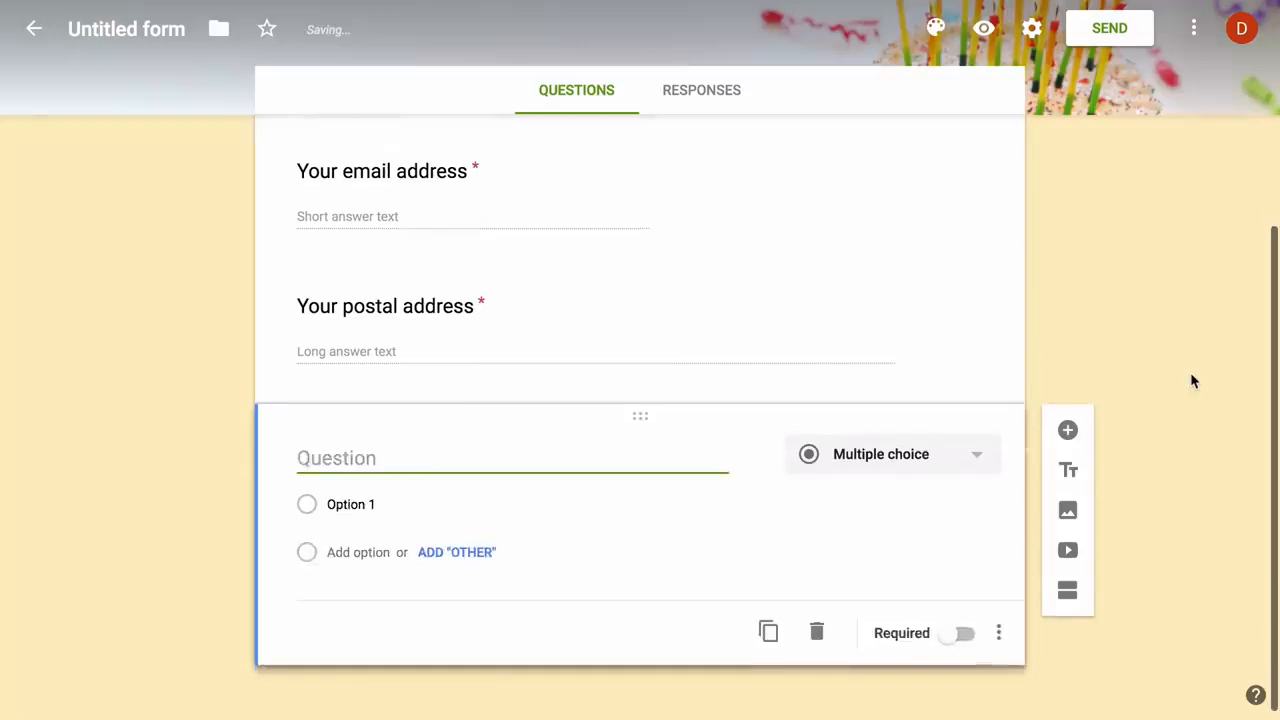
type("Which cake would you l")
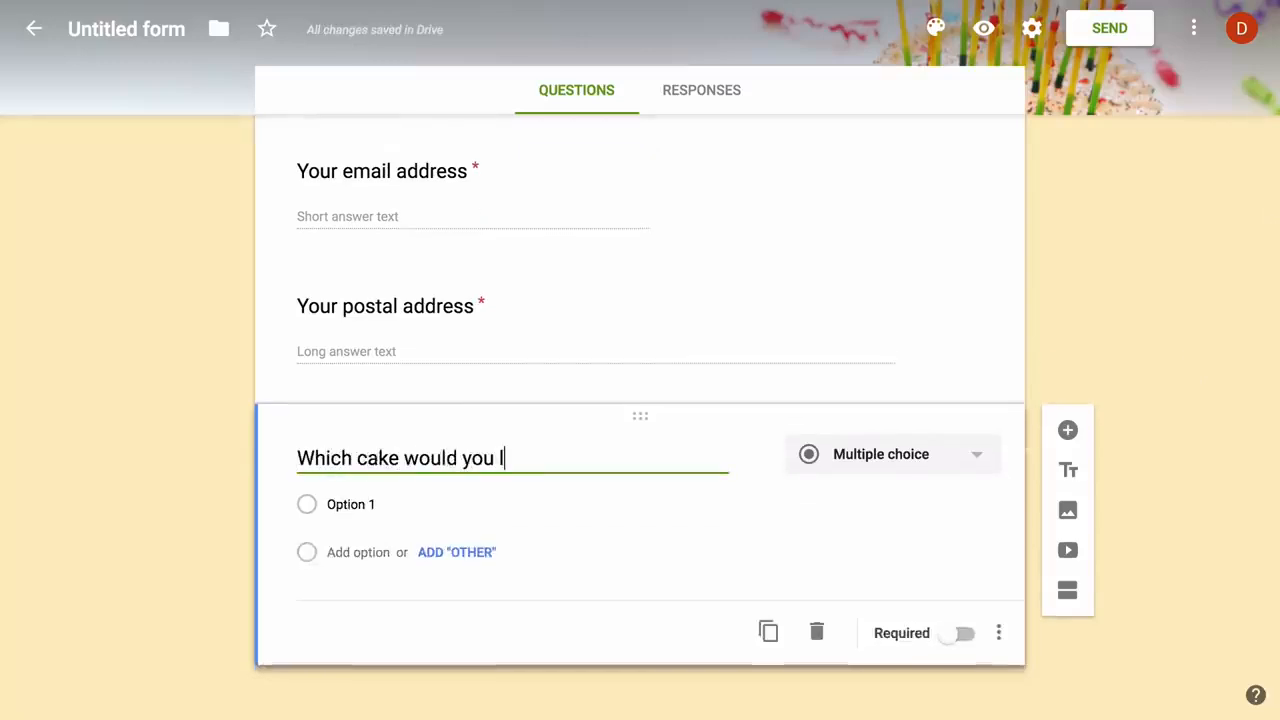
type("ike to order")
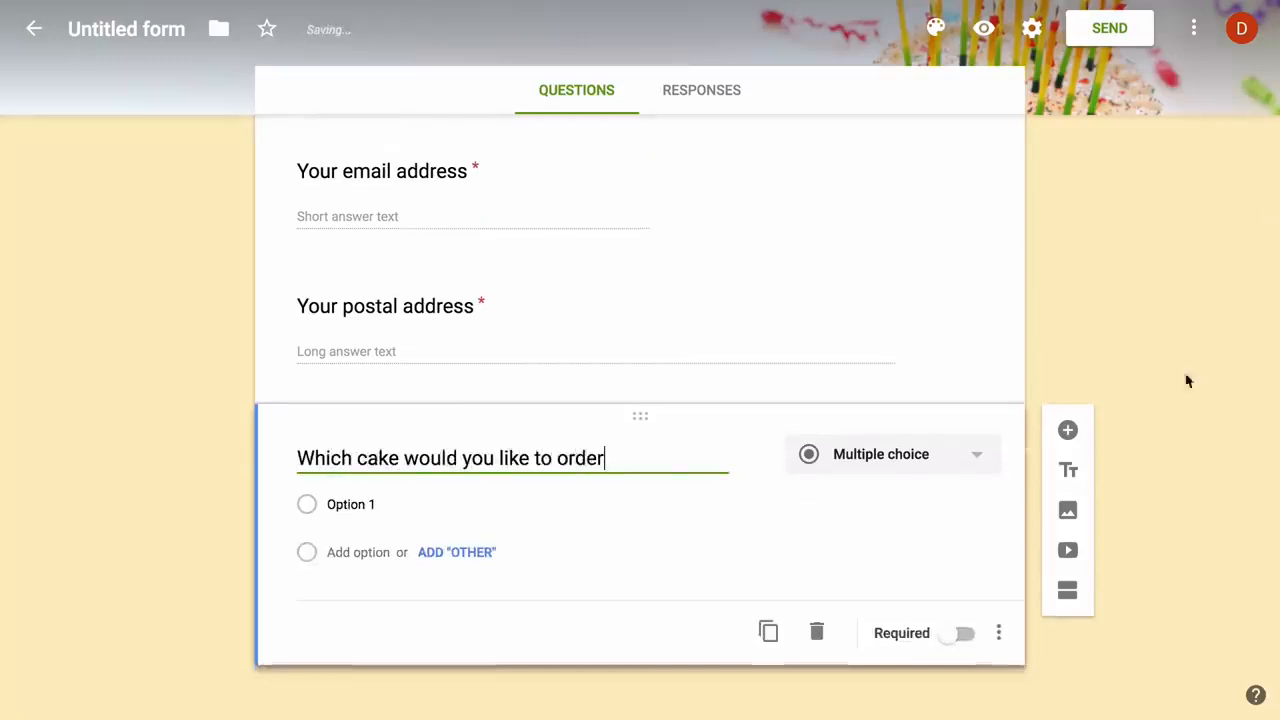
left_click(425, 503)
type("Black")
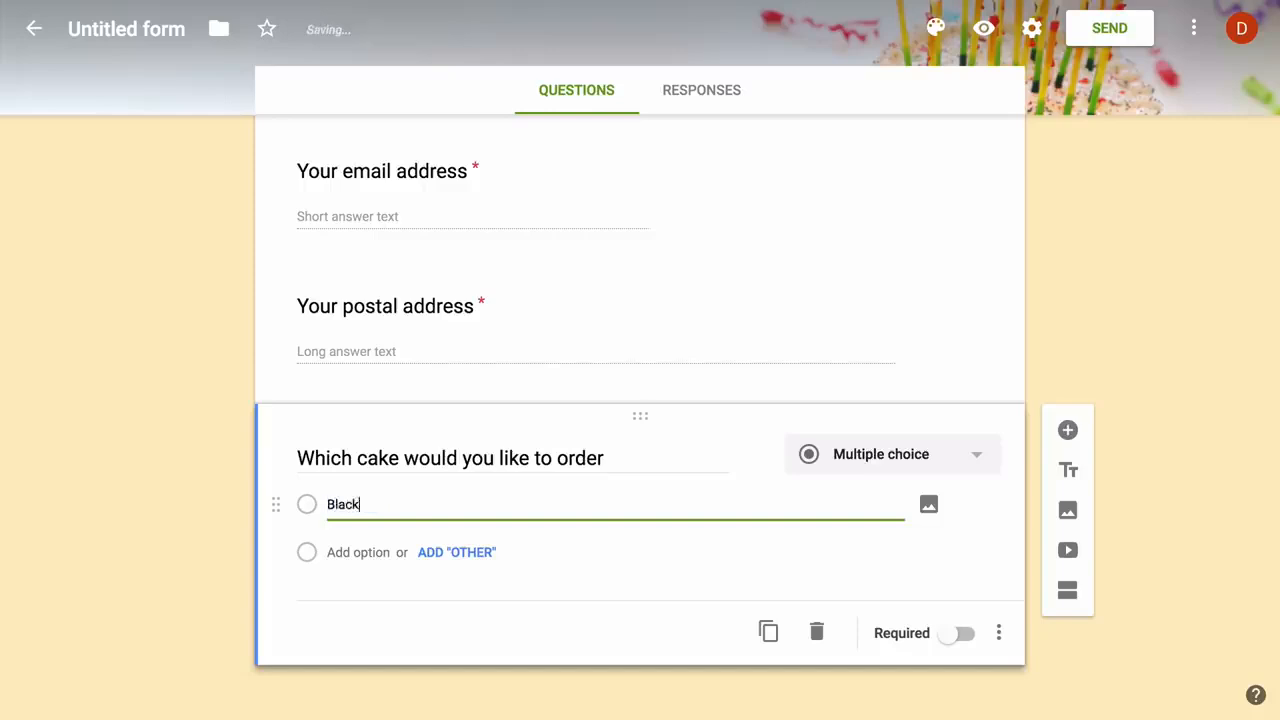
type(" Forest")
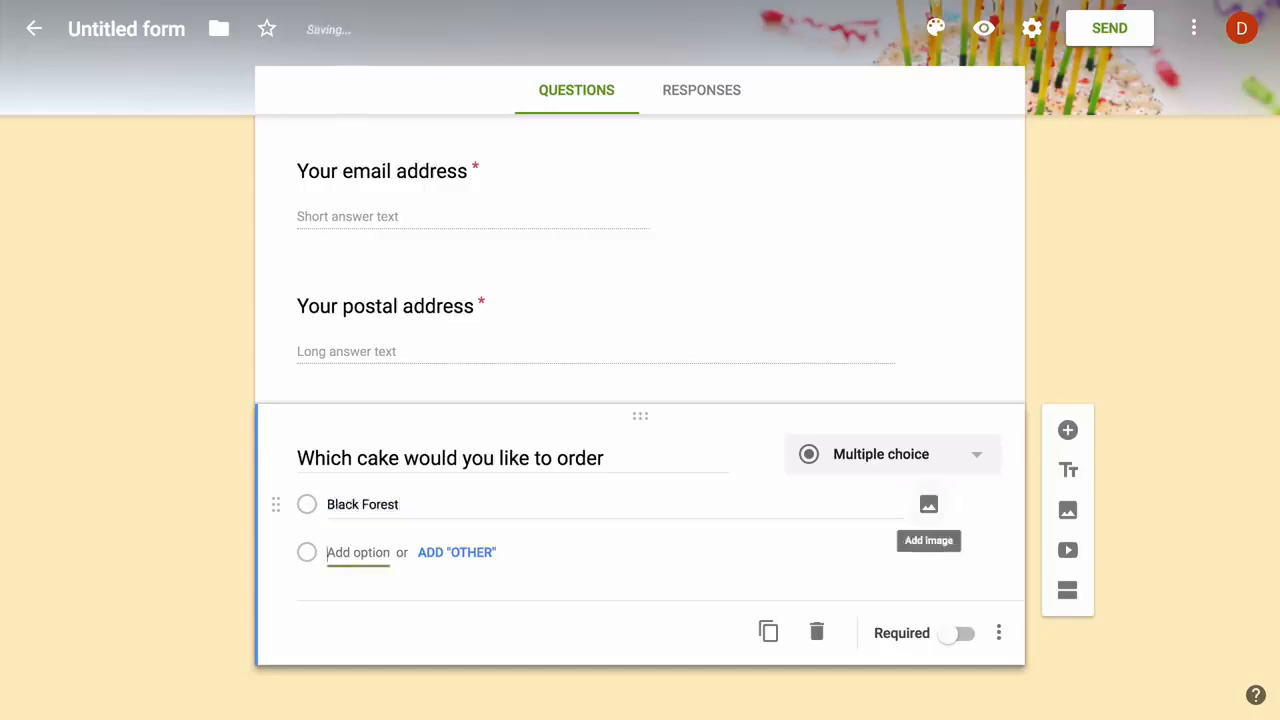
left_click(358, 552)
type("Strawberry")
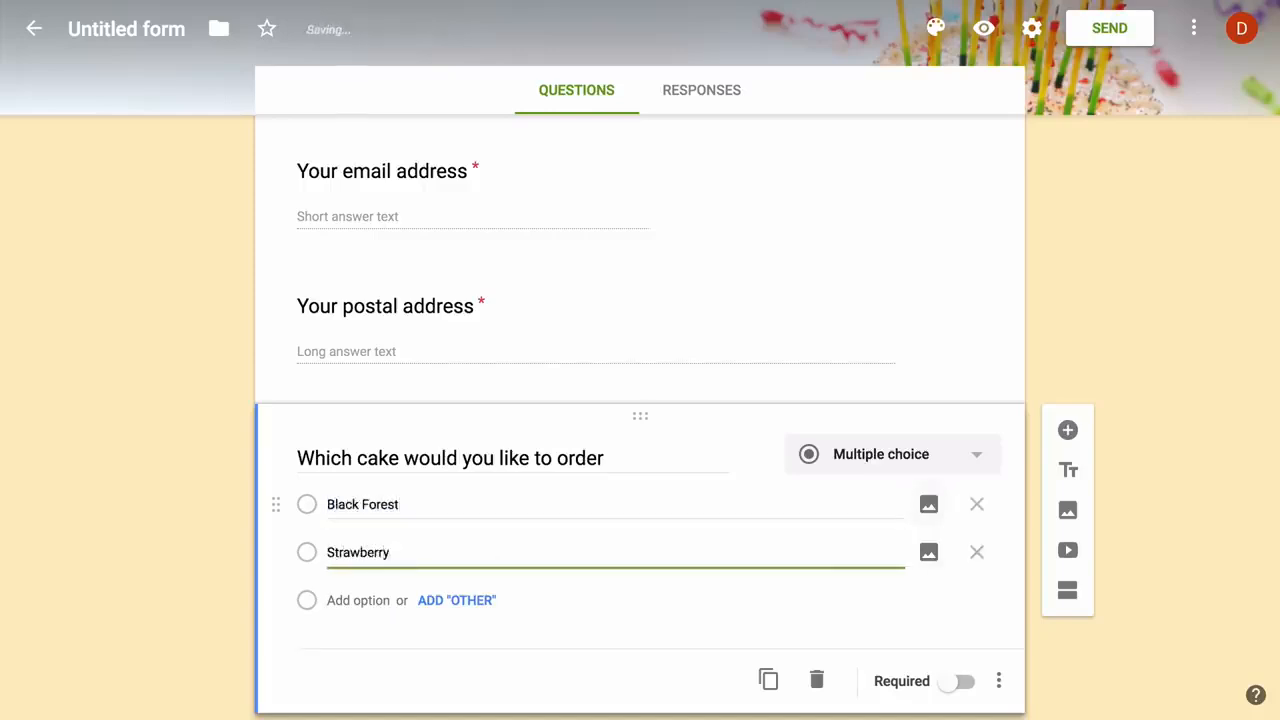
key("Tab")
key("Tab")
key("Tab")
type("Red Ve")
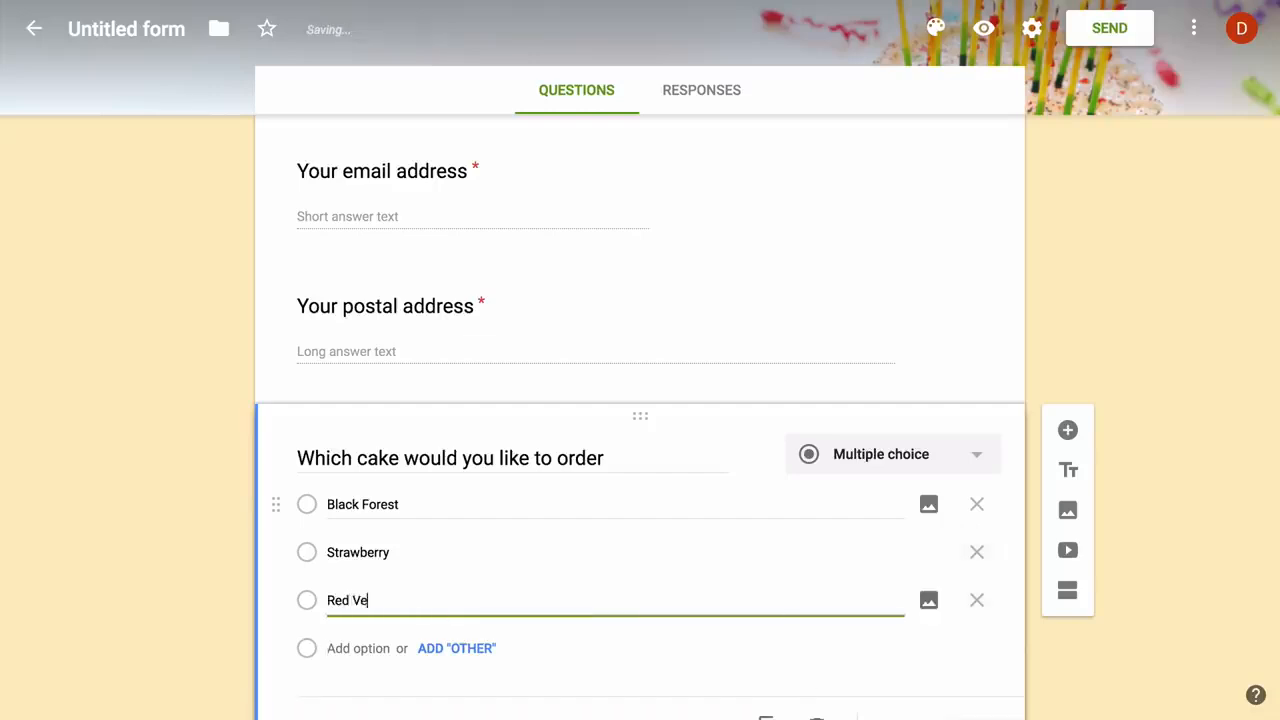
key("Tab")
key("Tab")
key("Tab")
type("C")
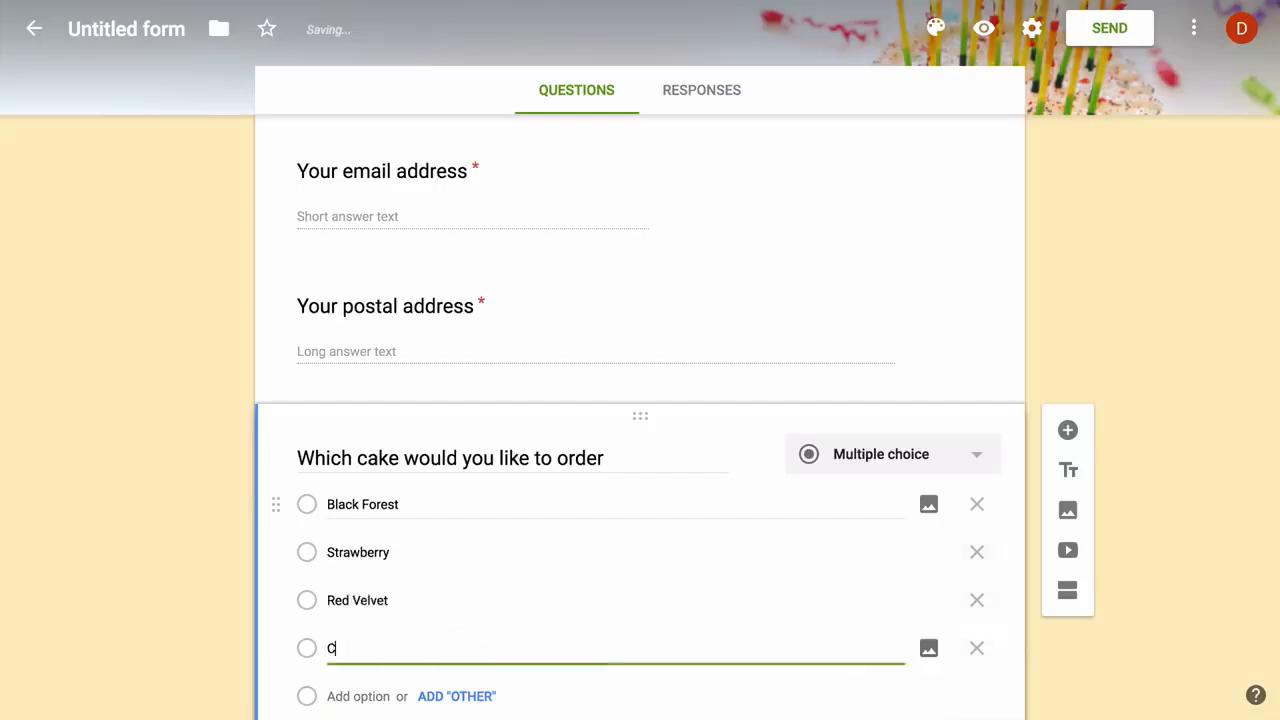
type("hocolate Chip")
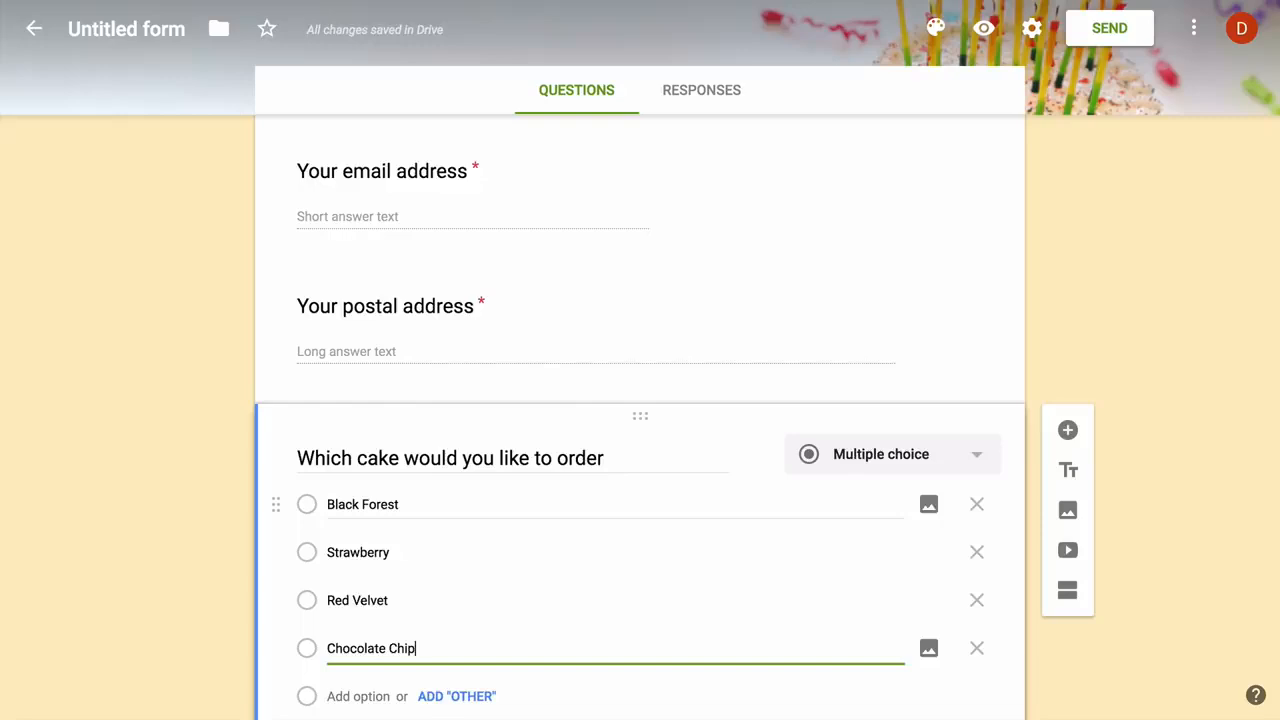
scroll(886, 620, "down", 3)
left_click(966, 628)
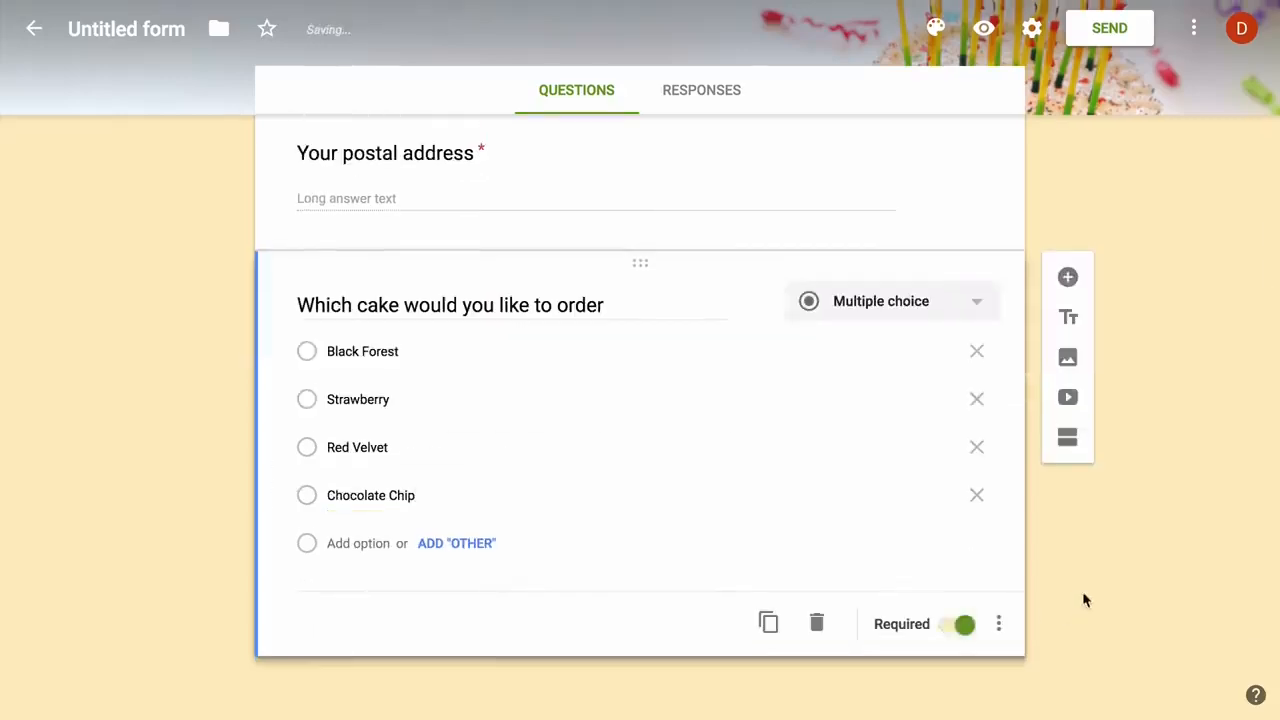
Add a 'Would you like extra decoration' question with Yes and No answers
left_click(1068, 277)
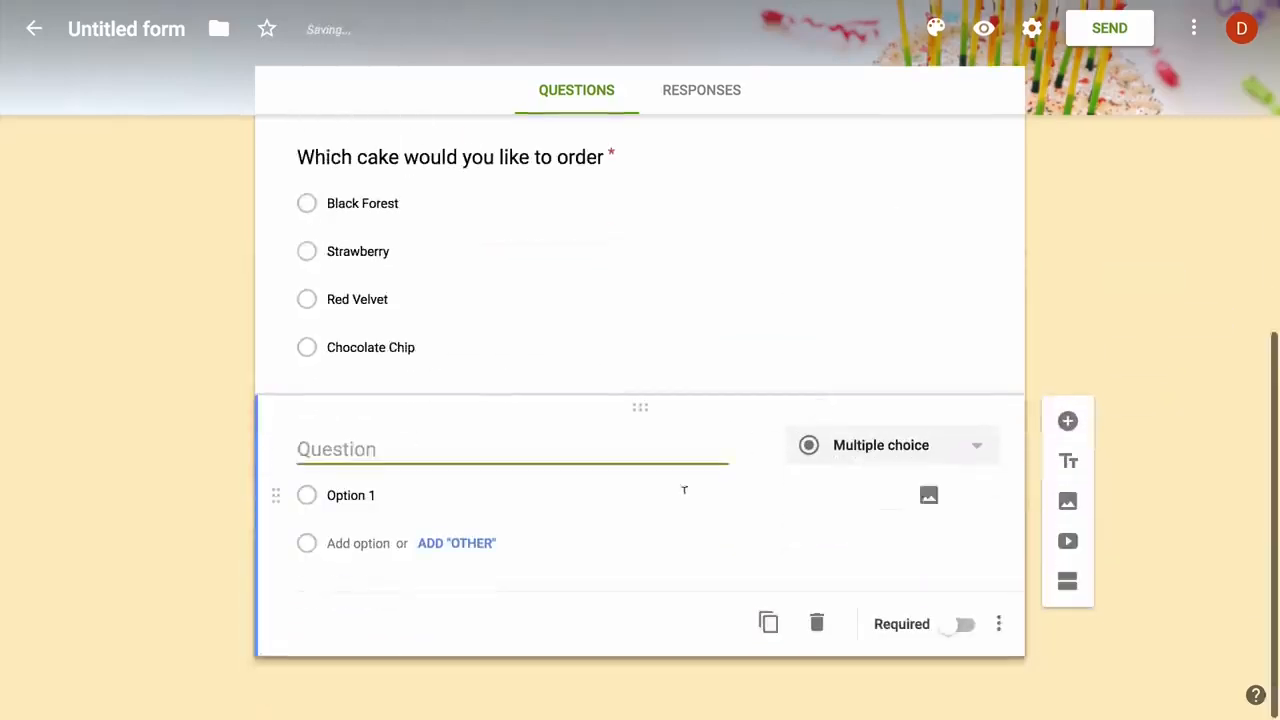
type("Would you like ")
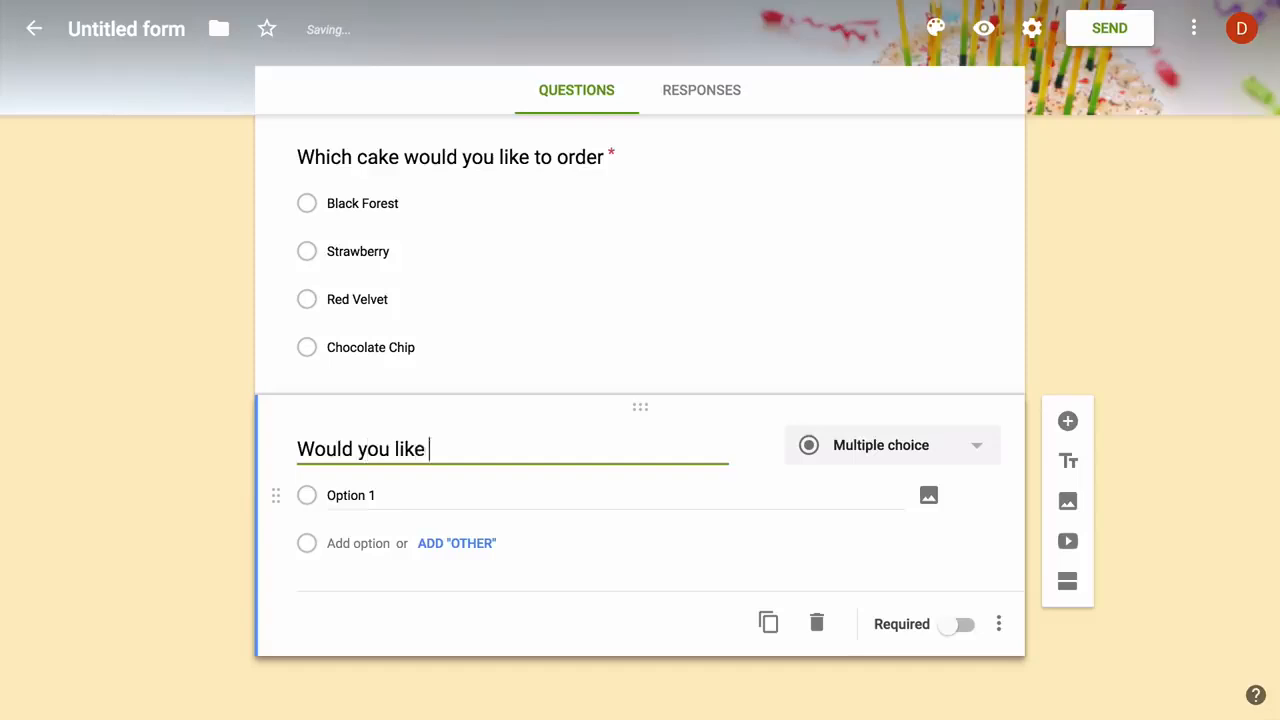
type("extra decoration")
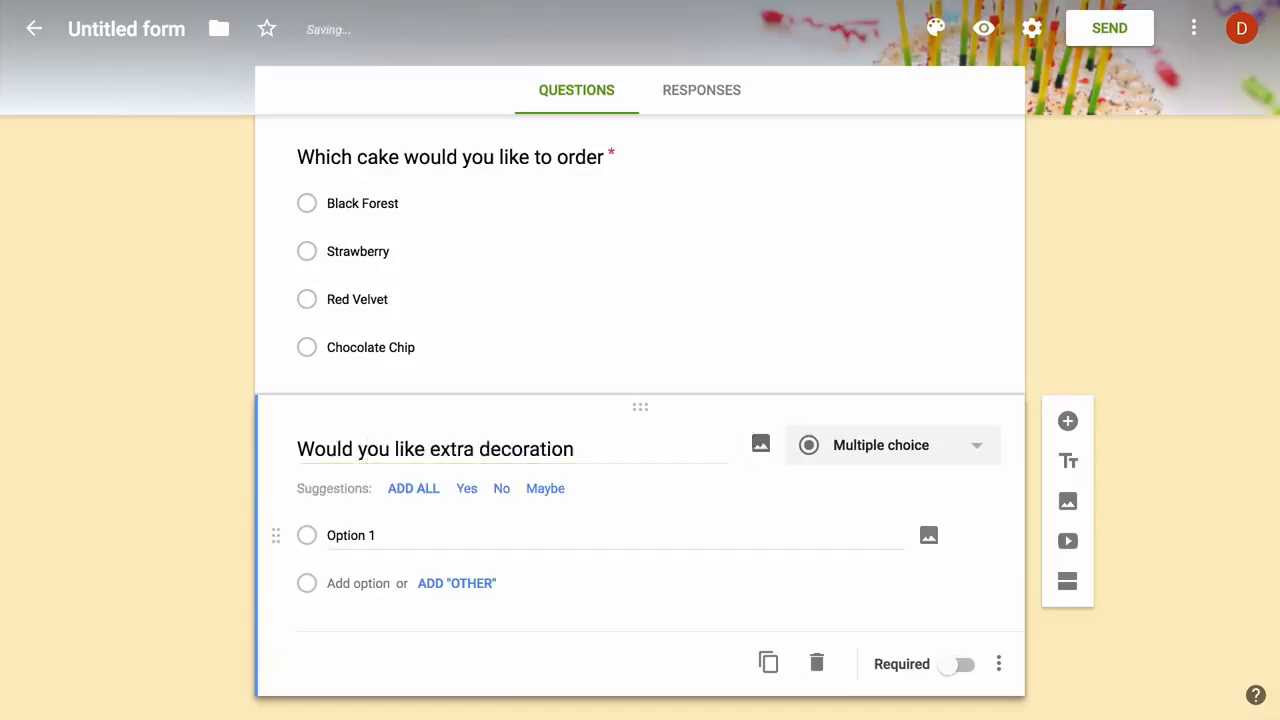
left_click(467, 495)
left_click(470, 492)
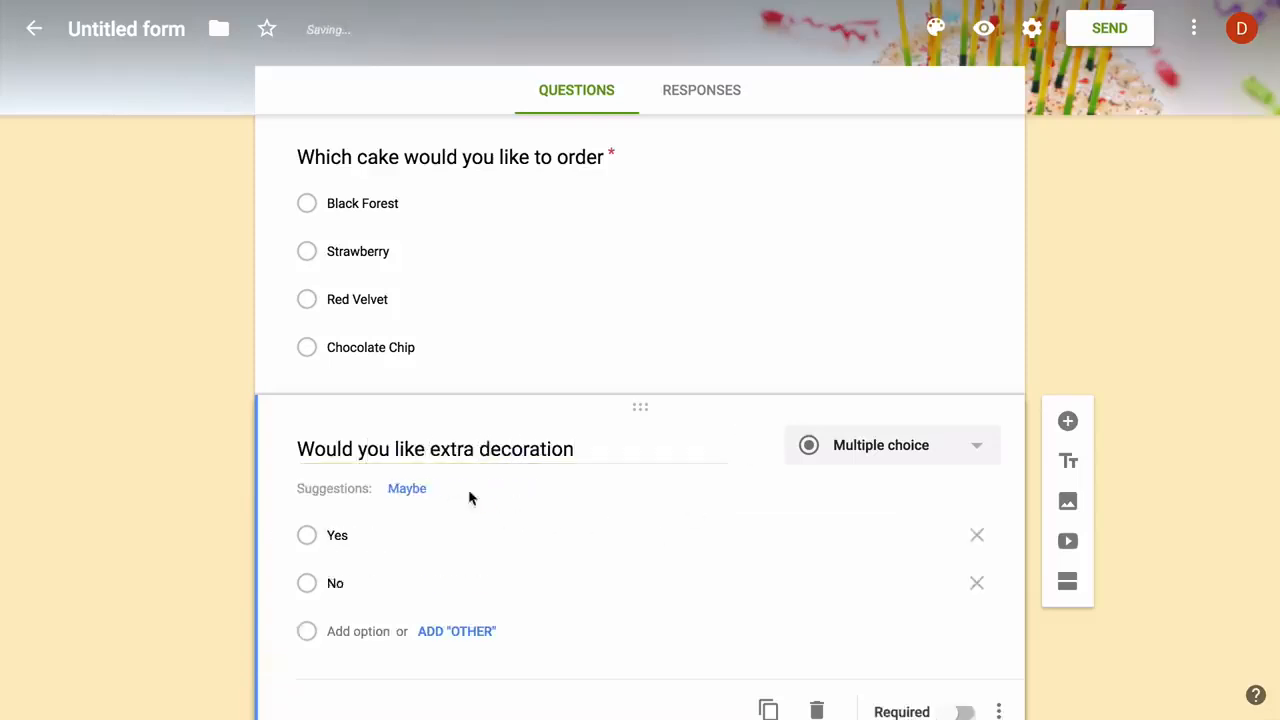
scroll(1103, 594, "up", 15)
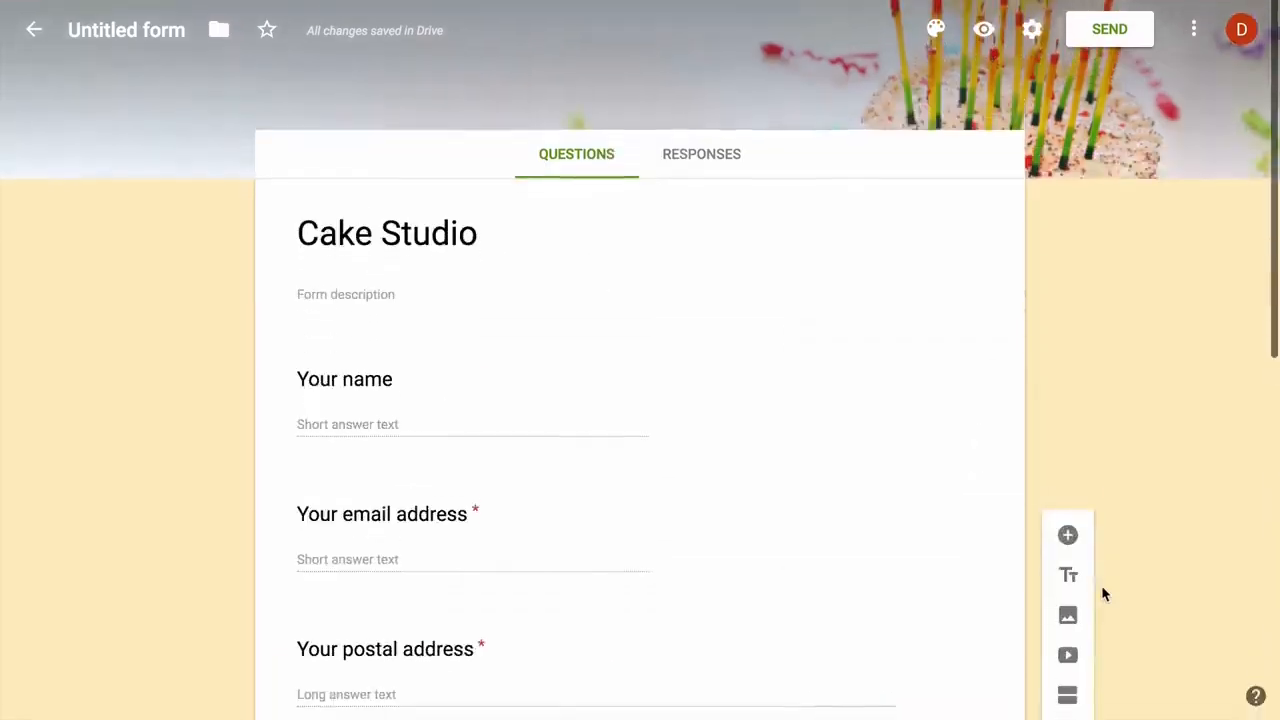
Send responses to a new spreadsheet named 'Cake Studio Responses'
left_click(716, 163)
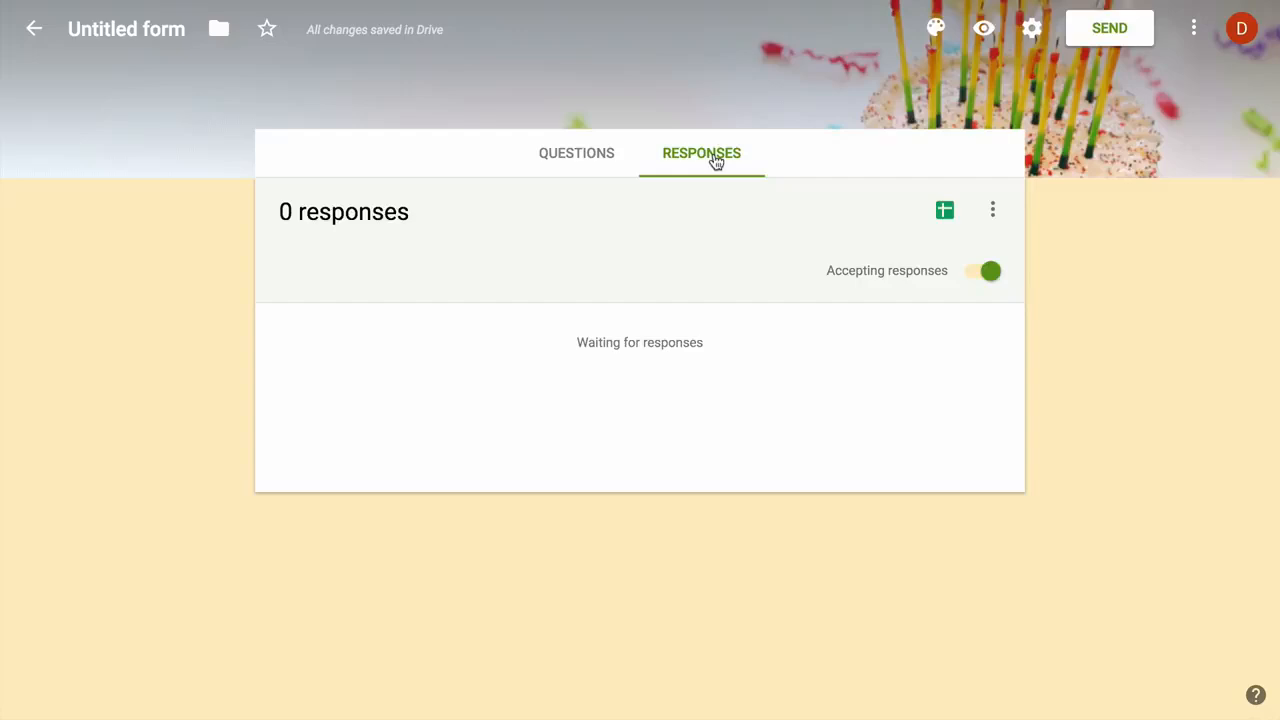
left_click(995, 211)
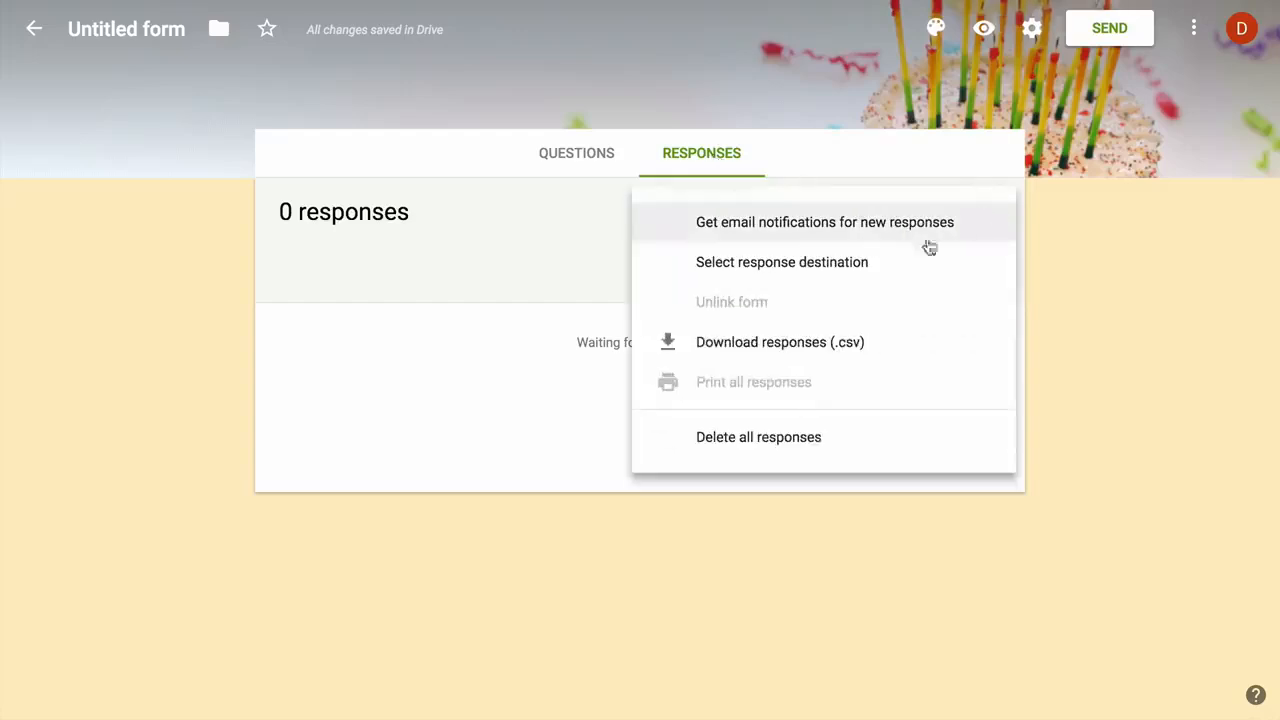
left_click(894, 263)
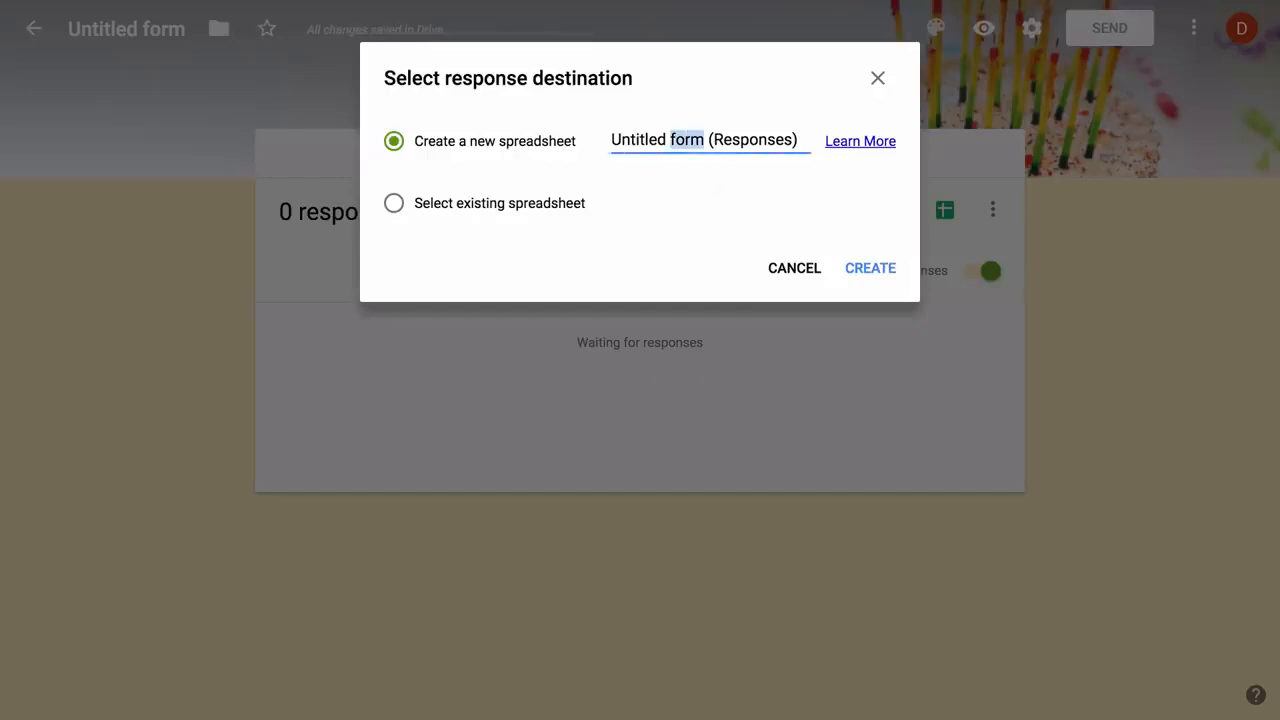
triple_click(686, 140)
type("Cake Stud")
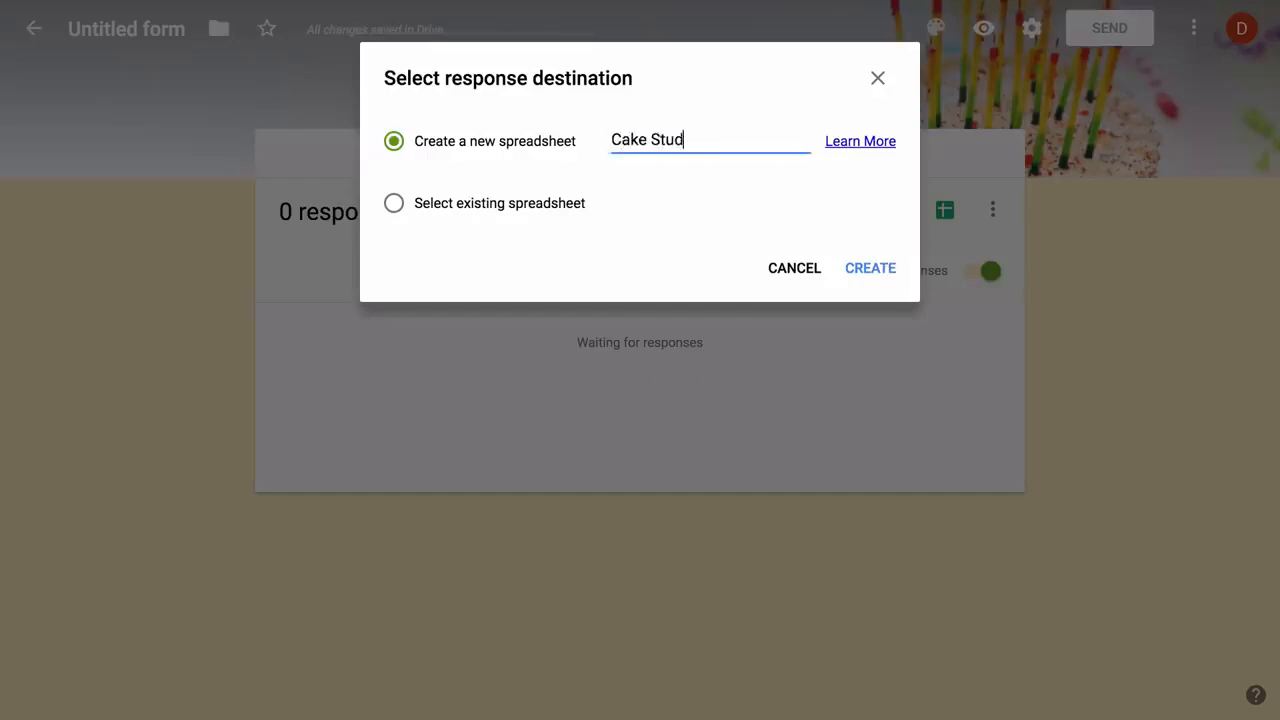
type("io Responses")
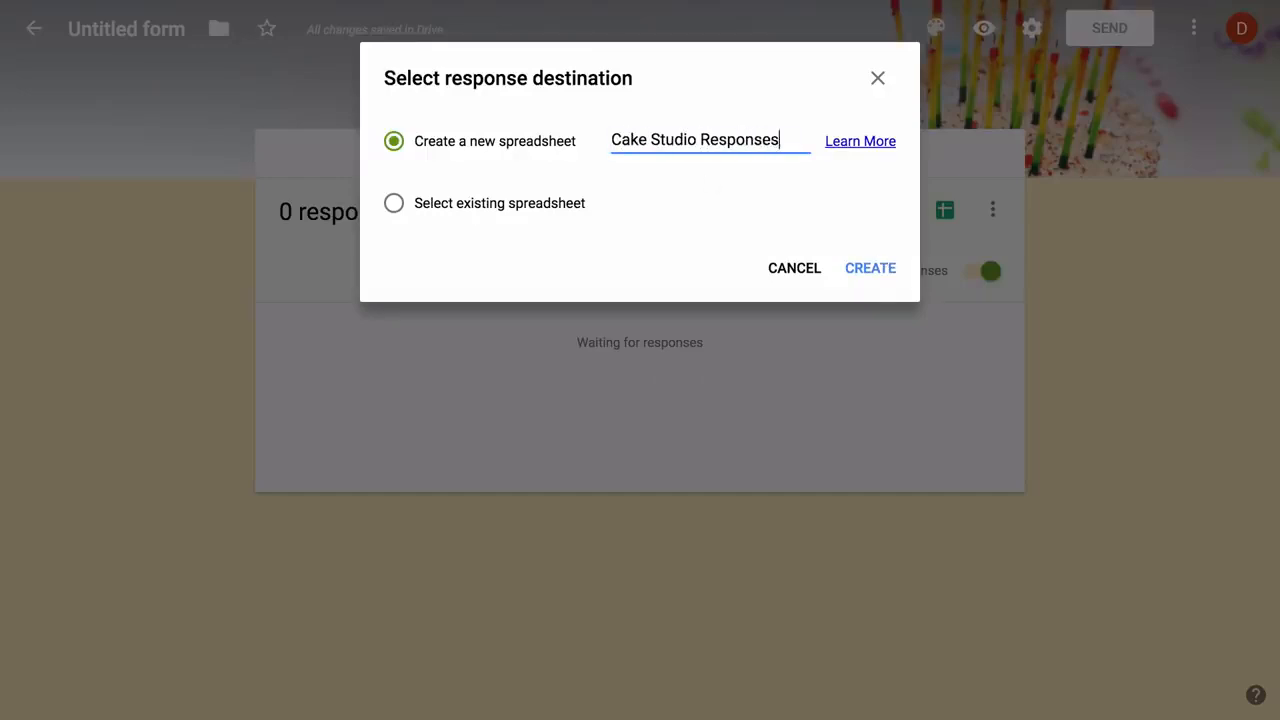
left_click(870, 270)
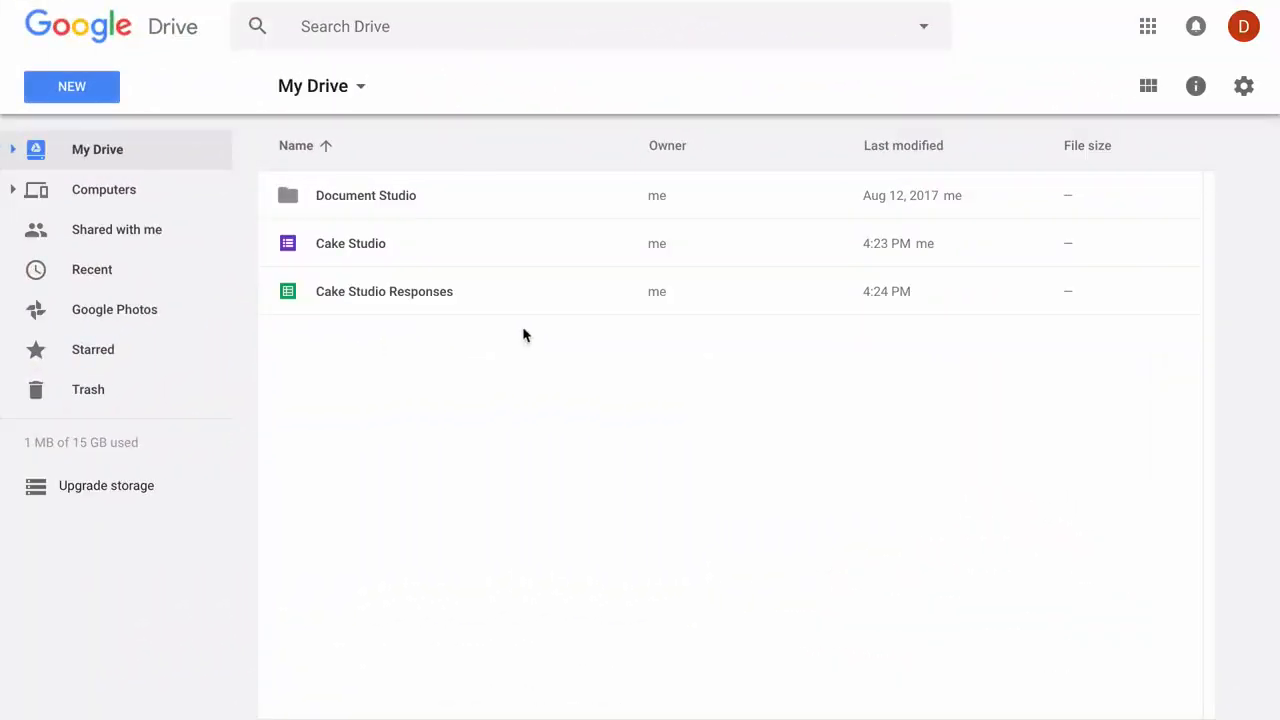
Open the 'Cake Studio Responses' spreadsheet from My Drive
double_click(493, 291)
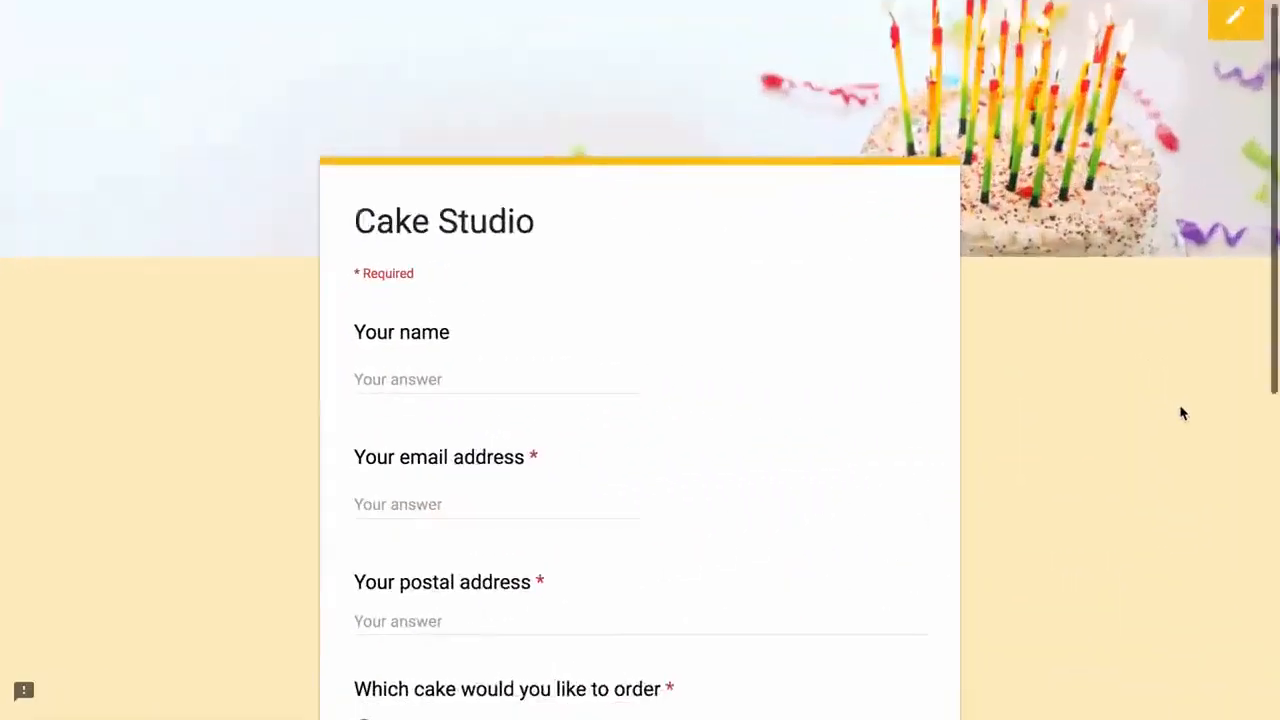
scroll(1181, 413, "down", 3)
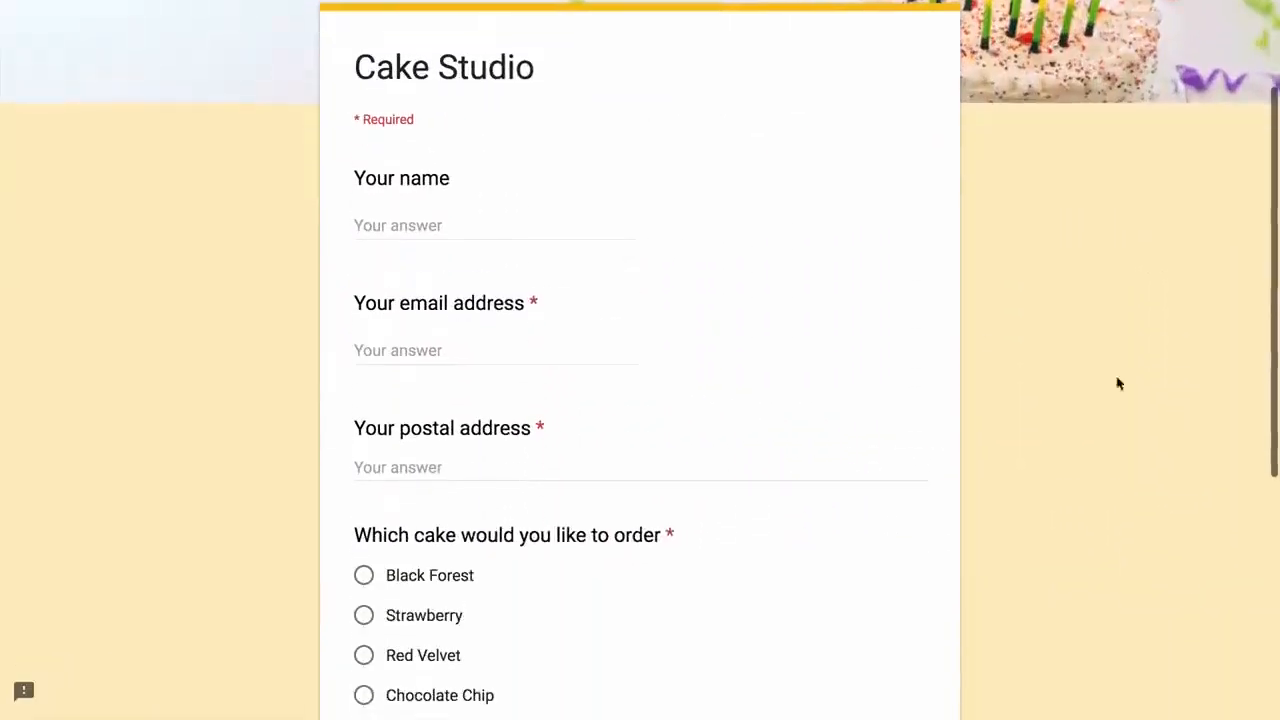
Submit a test order with a respondent's name, email and address, Black Forest, and extra decoration Yes
left_click(591, 224)
type("Angus")
key("Tab")
type("A")
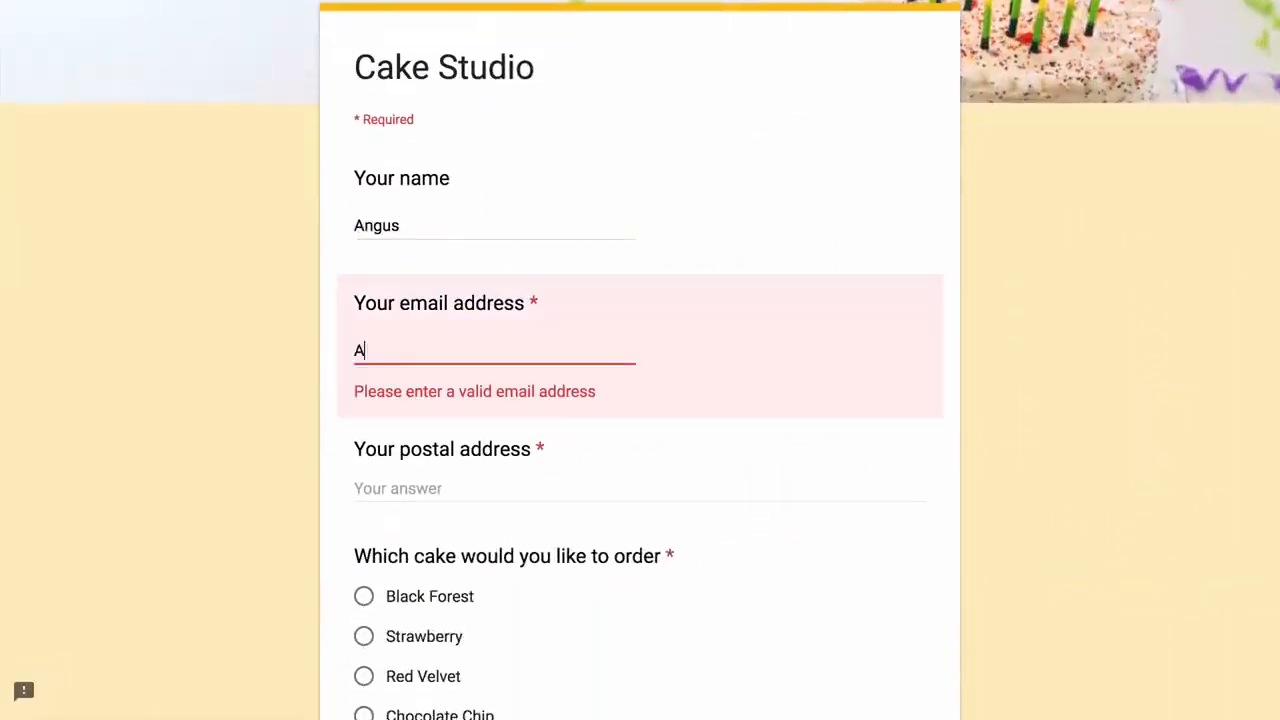
type("ngus@example")
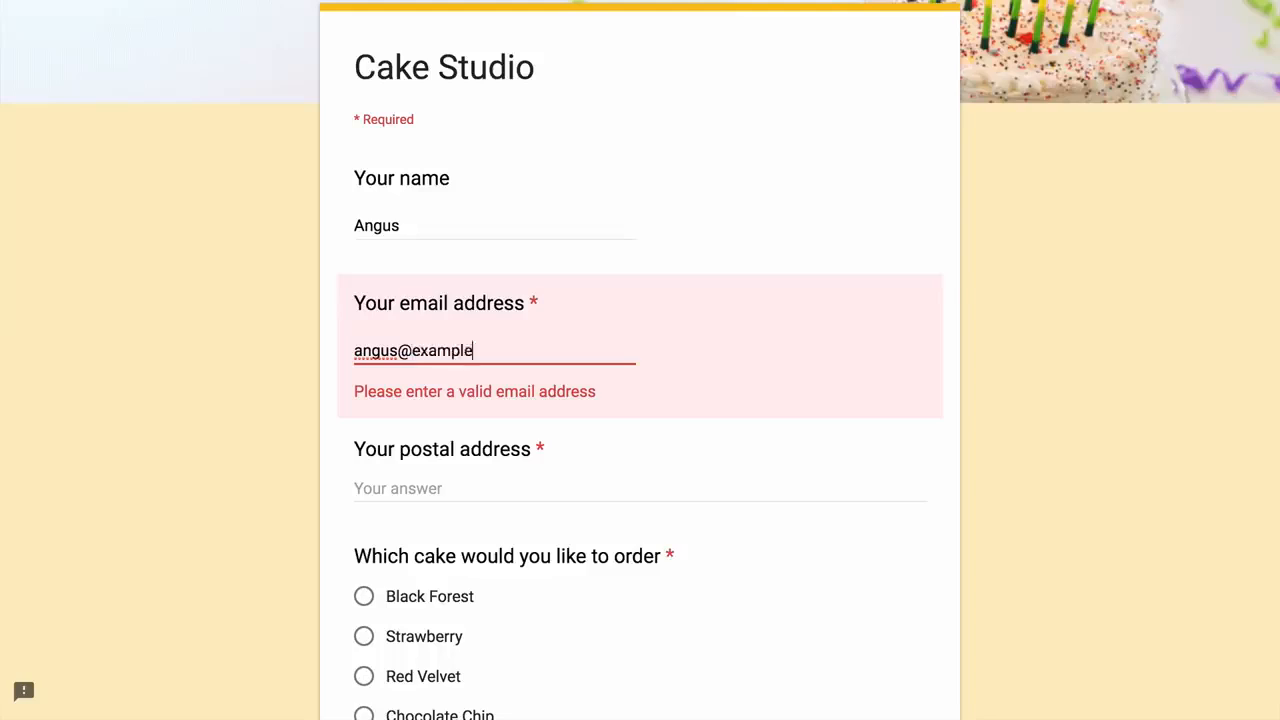
type(".com")
key("Tab")
type("N")
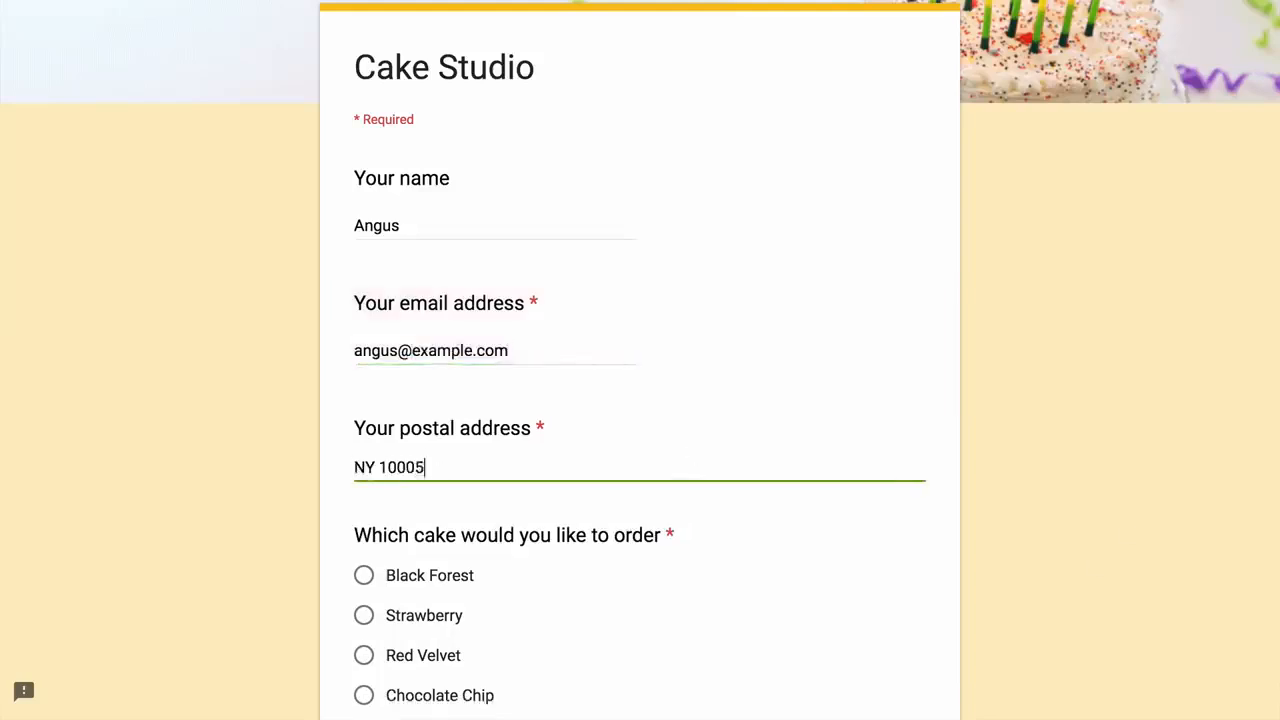
scroll(1013, 405, "down", 4)
left_click(364, 146)
left_click(364, 376)
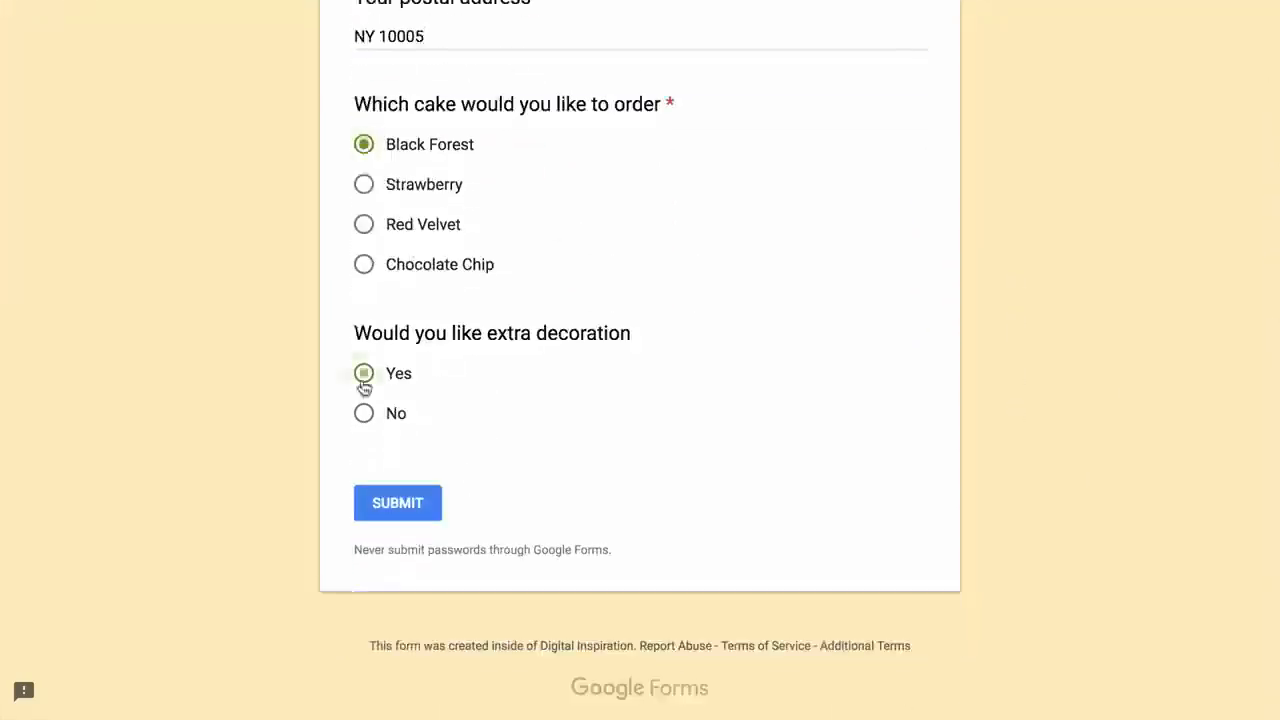
left_click(410, 506)
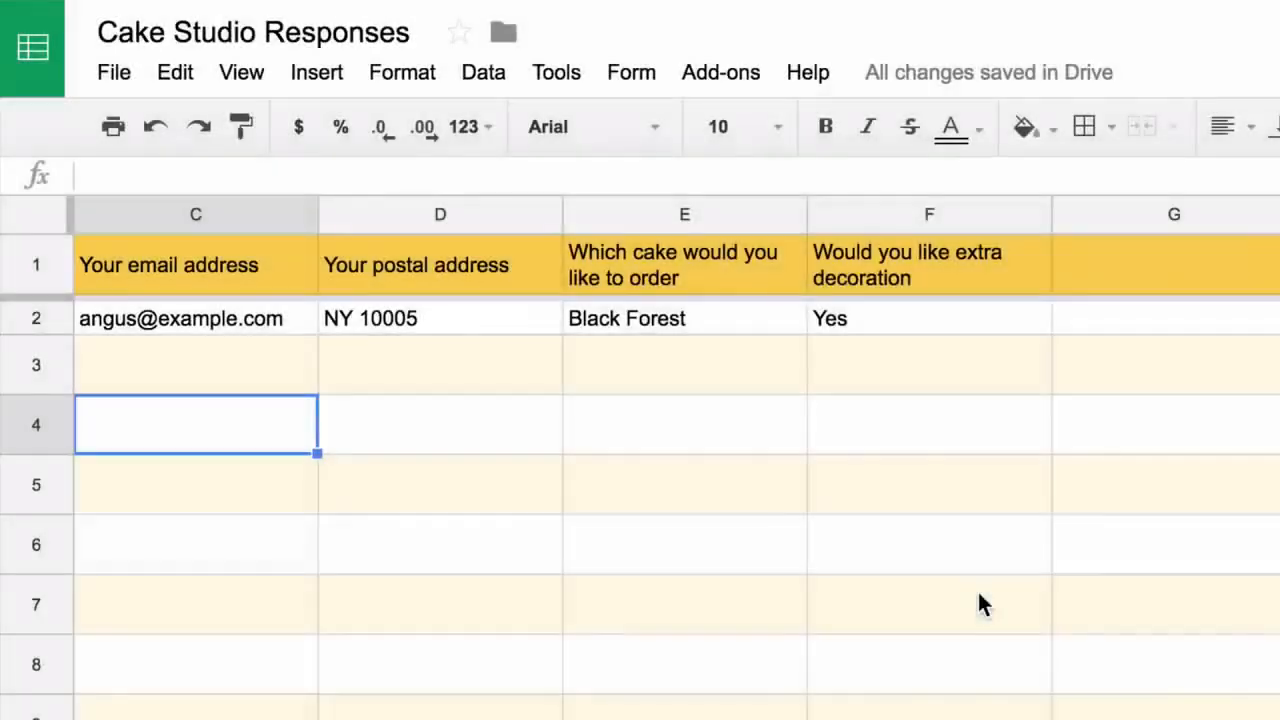
Insert a 'Cake Price' column to the left of column F
left_click(955, 208)
right_click(955, 208)
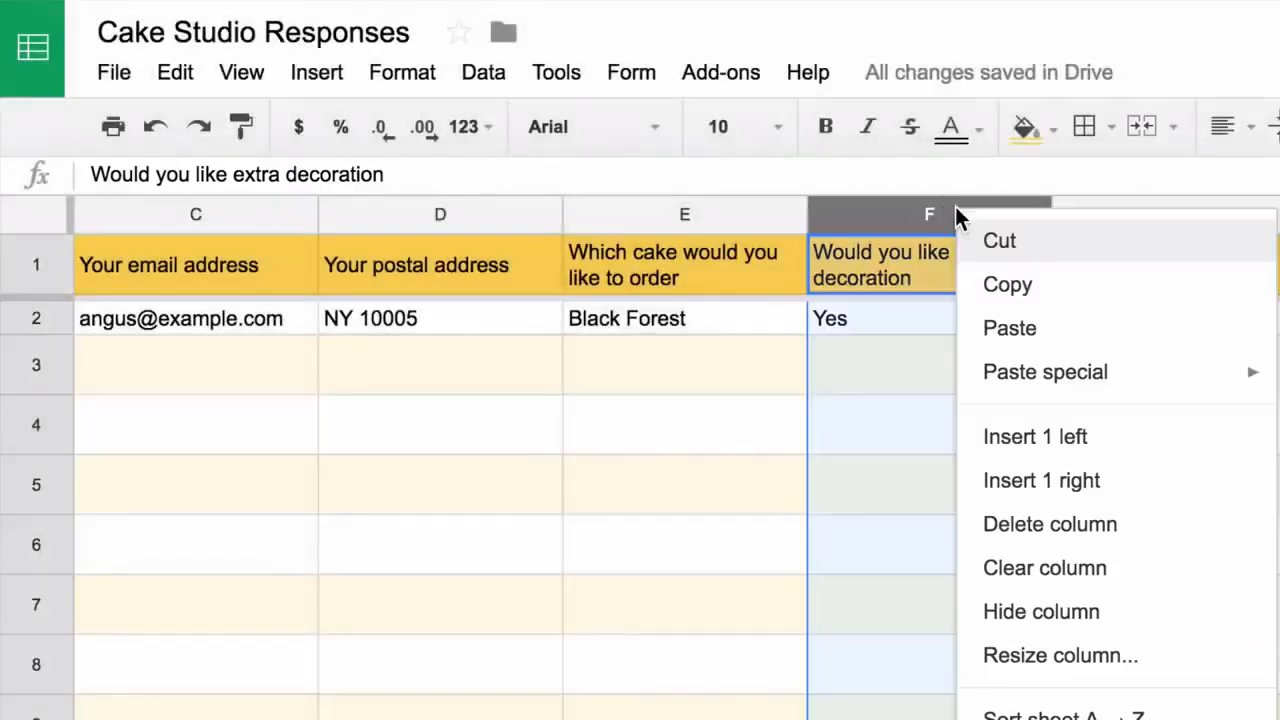
left_click(1121, 452)
type("Cak")
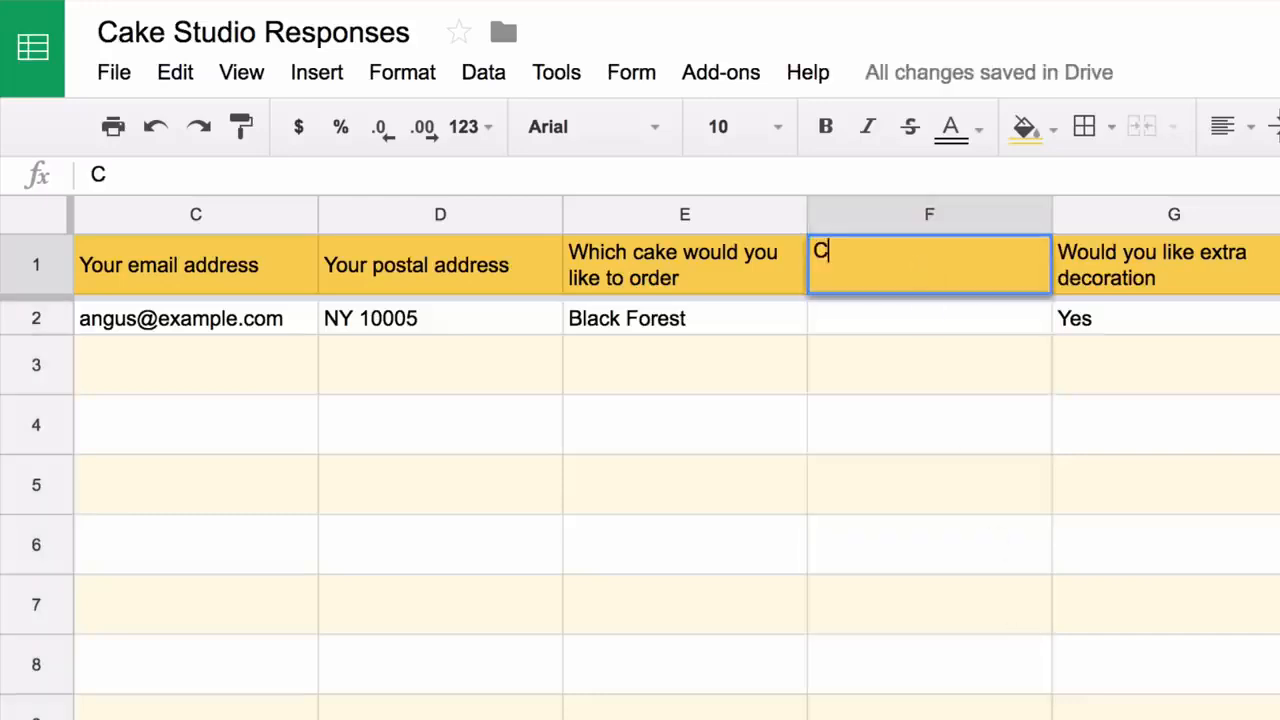
type("e Price")
key("Return")
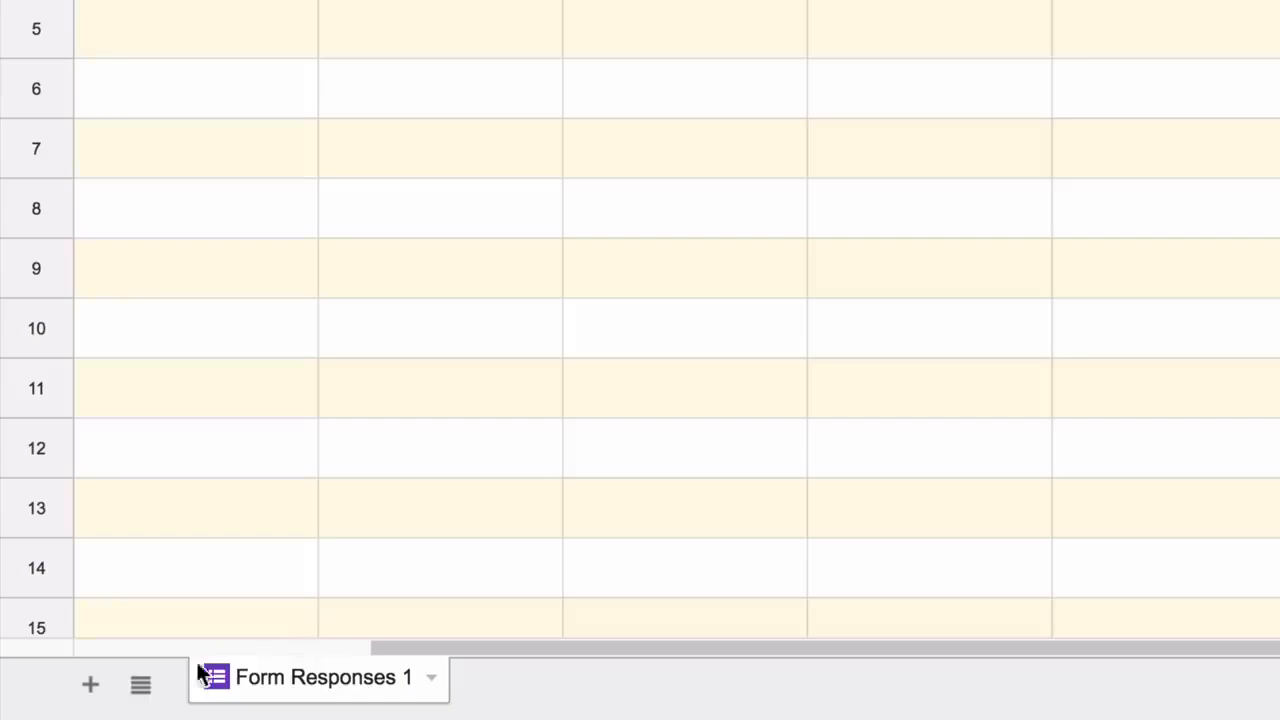
Add a new sheet and rename it 'Price'
left_click(95, 684)
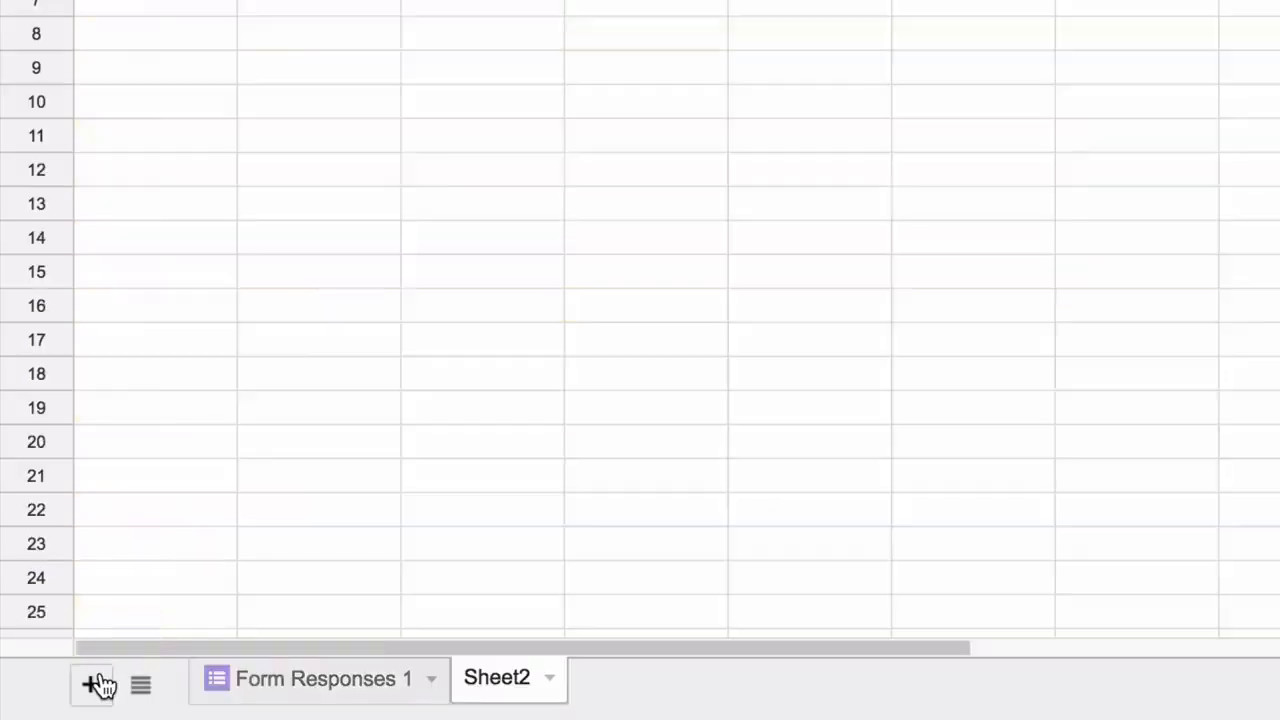
left_click(552, 678)
left_click(600, 356)
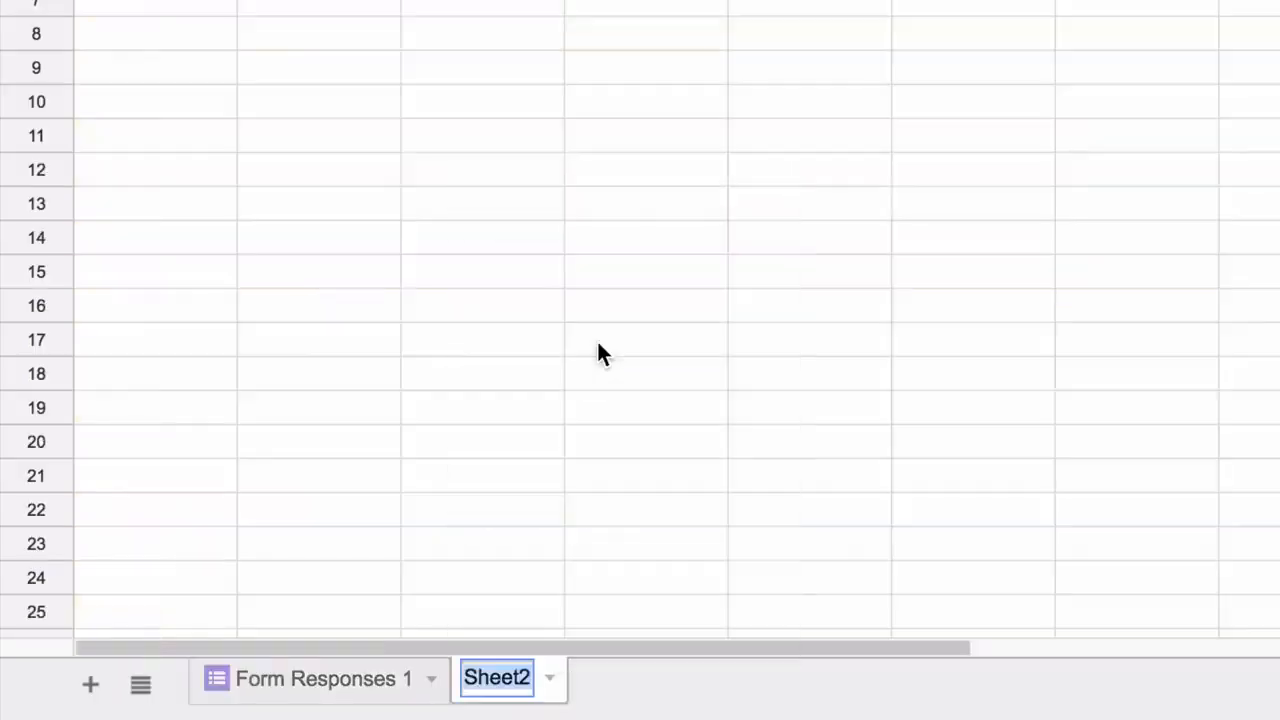
type("Price")
key("Return")
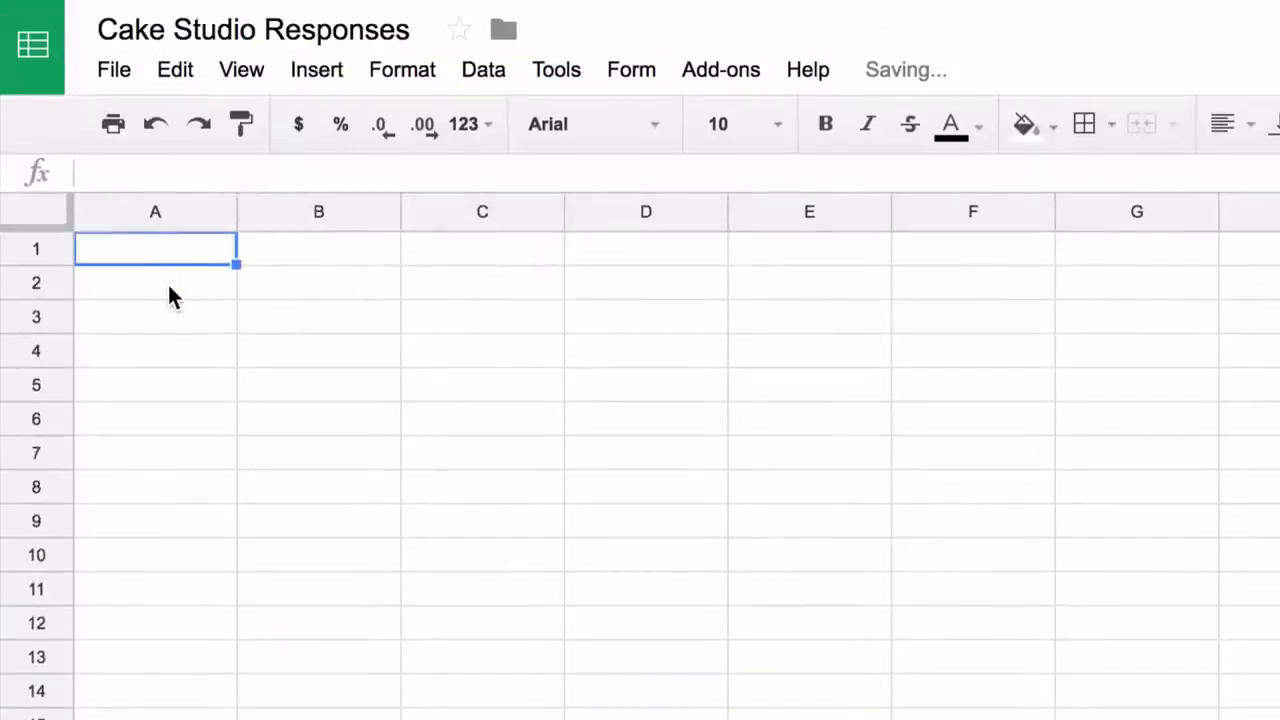
Enter headers 'Cake Name' and 'Cake Price', then Black Forest, Strawberry, Red Velvet, Chocolate Chip in A2:A5
type("Cake ")
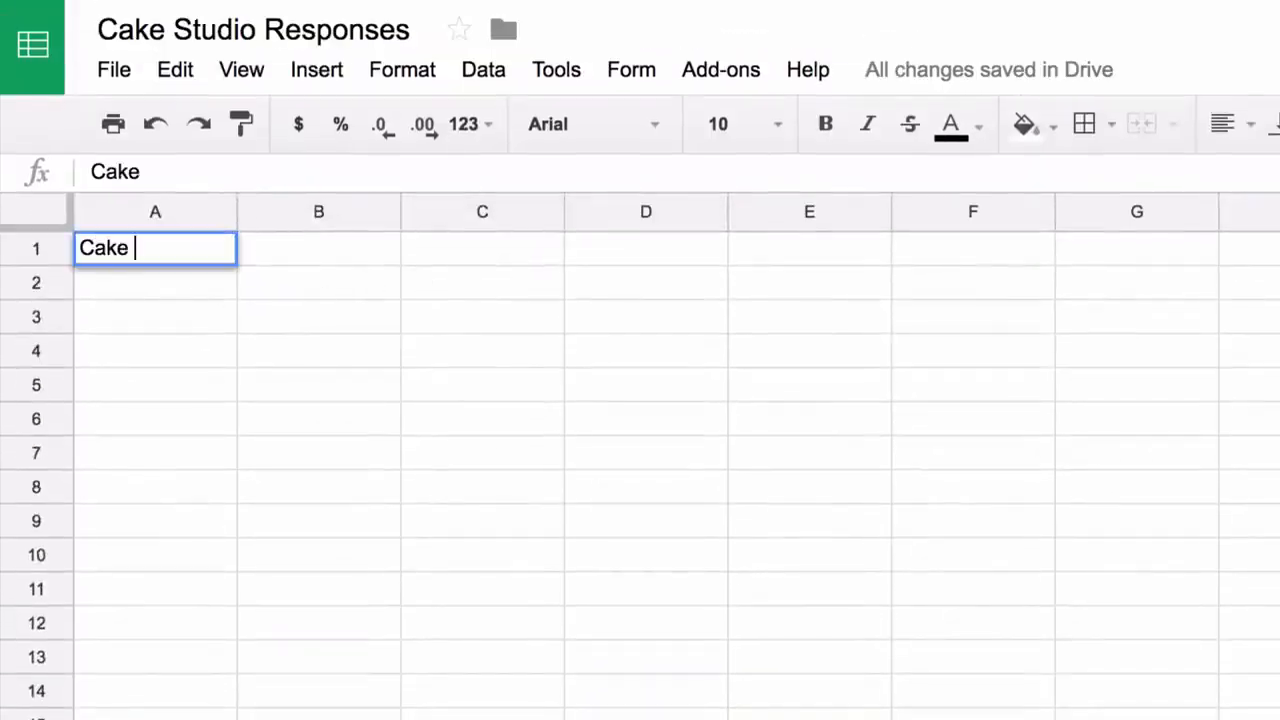
type("Name")
key("Tab")
type("Cake Price")
key("Return")
type("Bla")
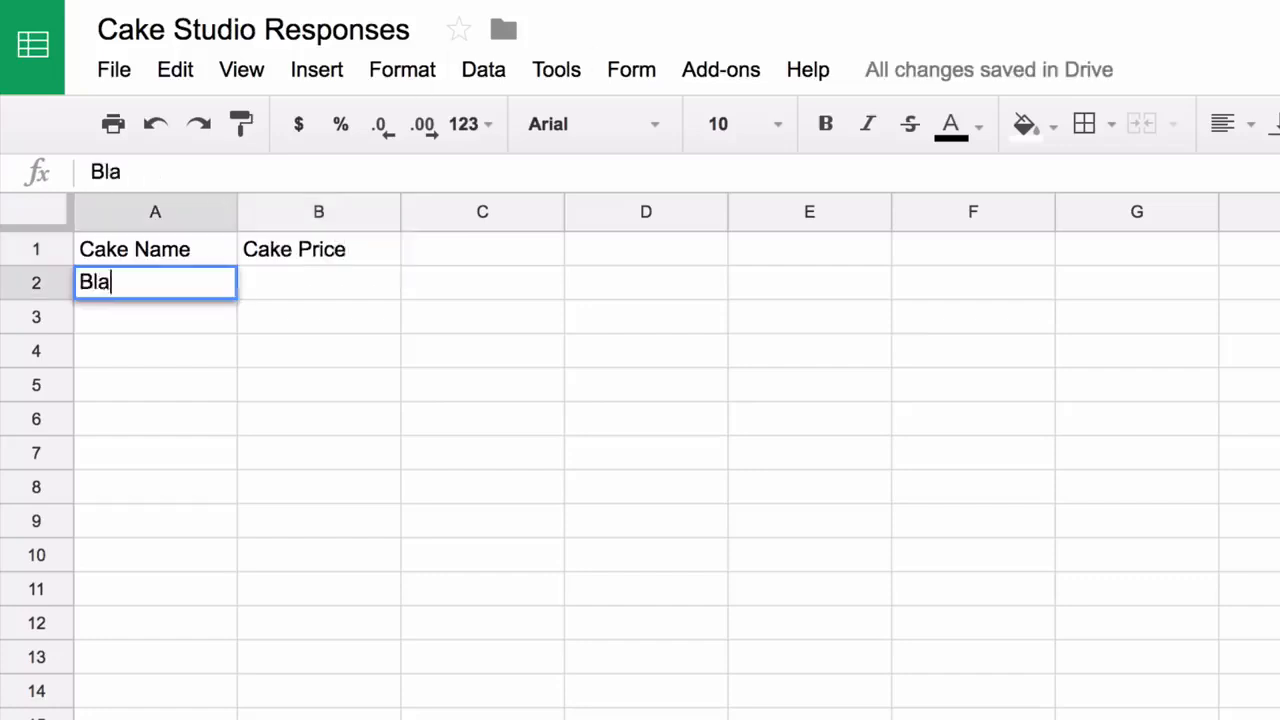
type("ck Forest")
key("Return")
type("Strawberry")
key("Return")
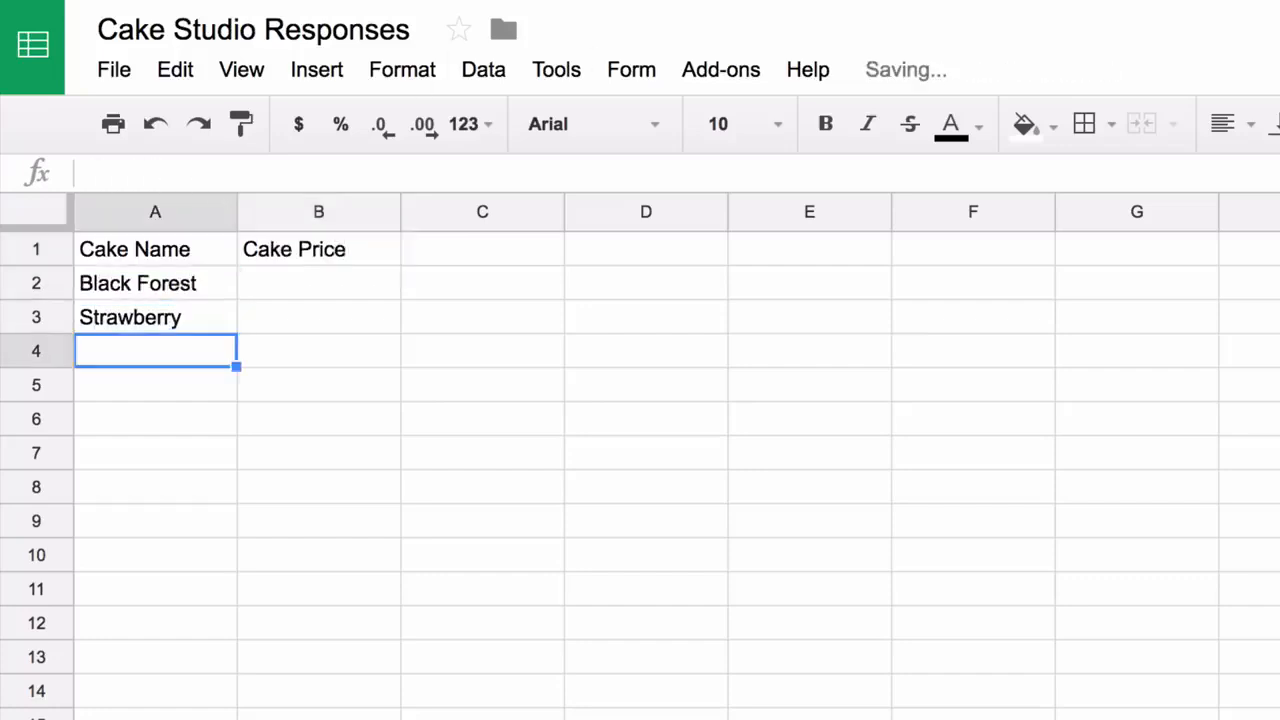
type("Red Velvet")
key("Return")
type("Chocol")
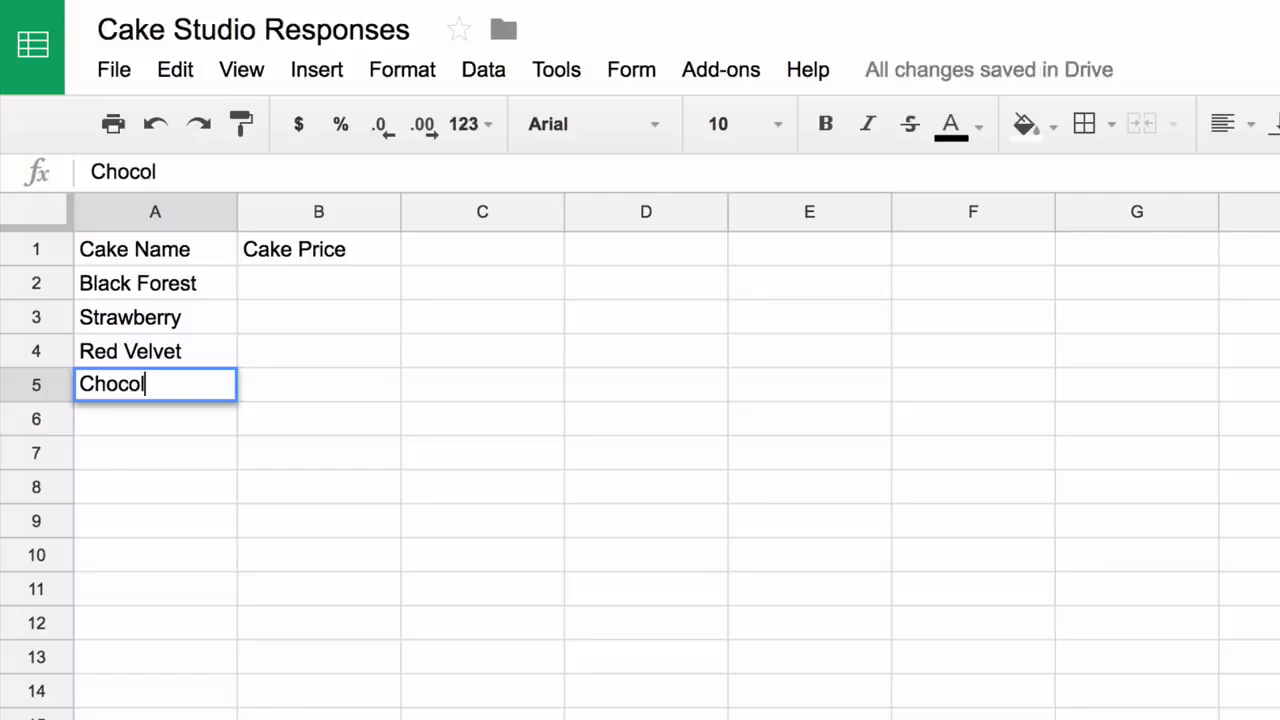
type("ate Chip")
key("Return")
Enter prices 12.22, 2.21, 12.87 and 15.22 in B2:B5
type("12.22")
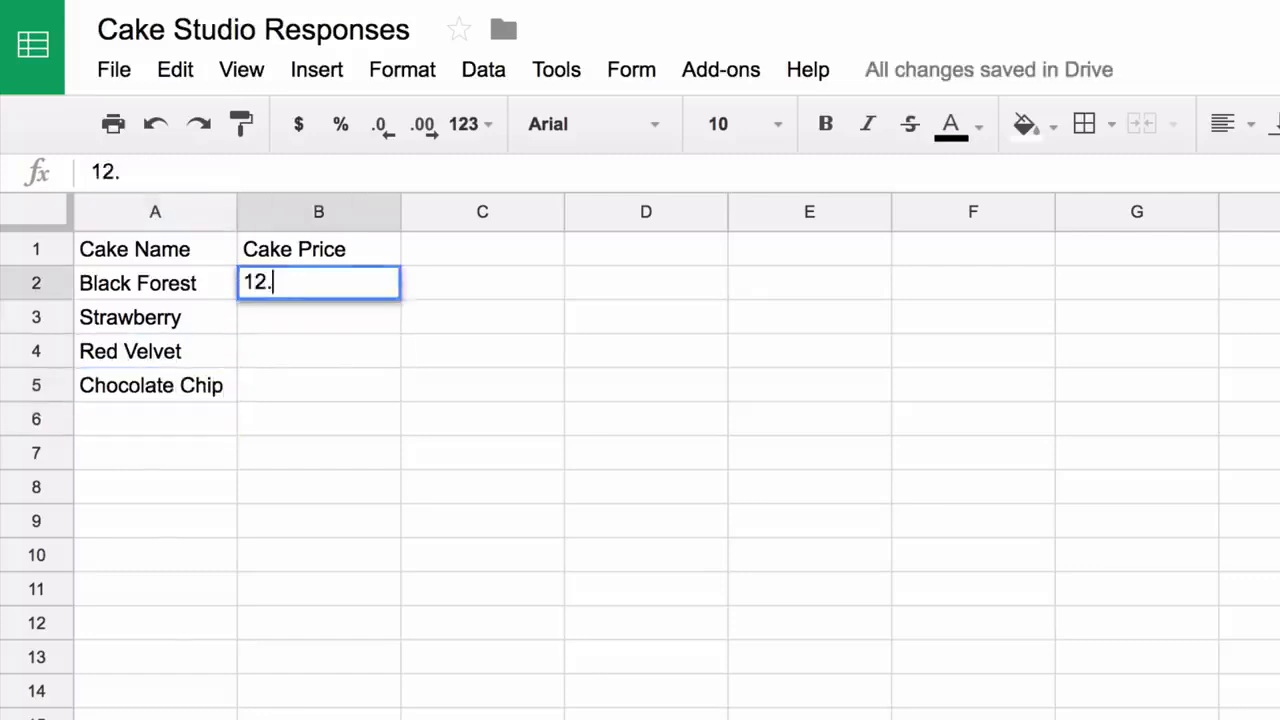
key("Return")
type("2.21")
key("Return")
type("12.87")
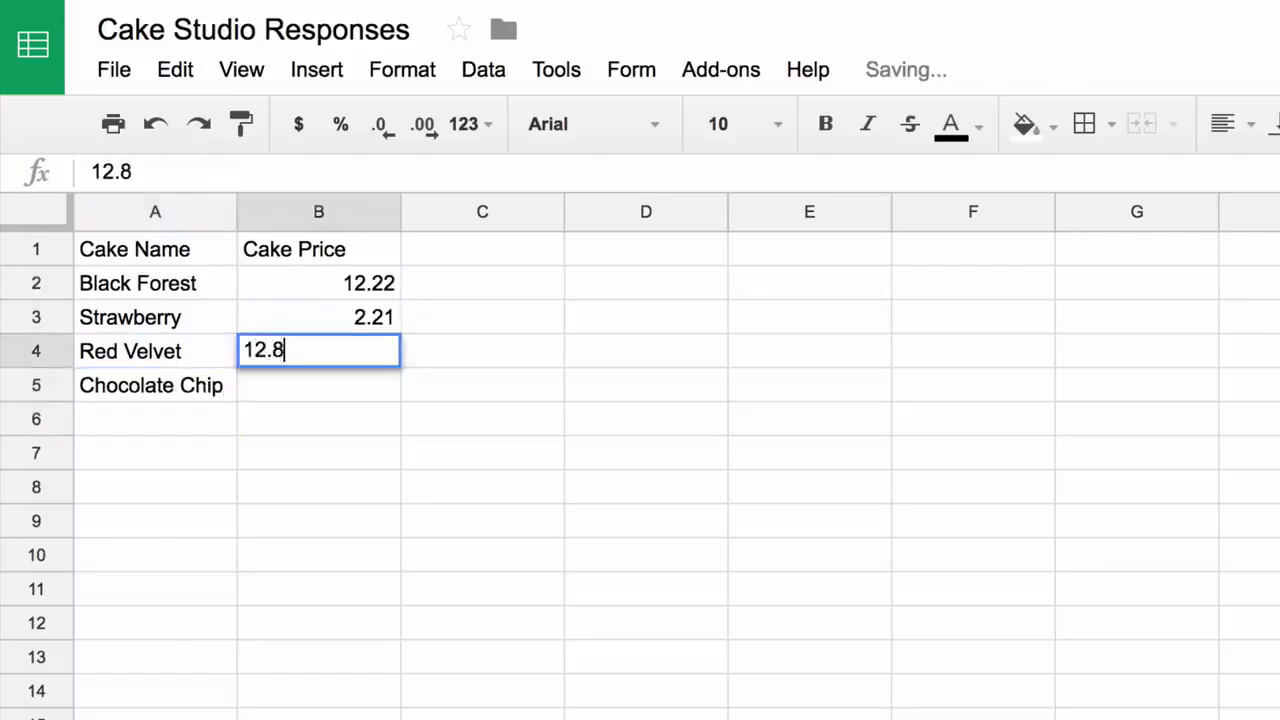
key("Return")
type("15.22")
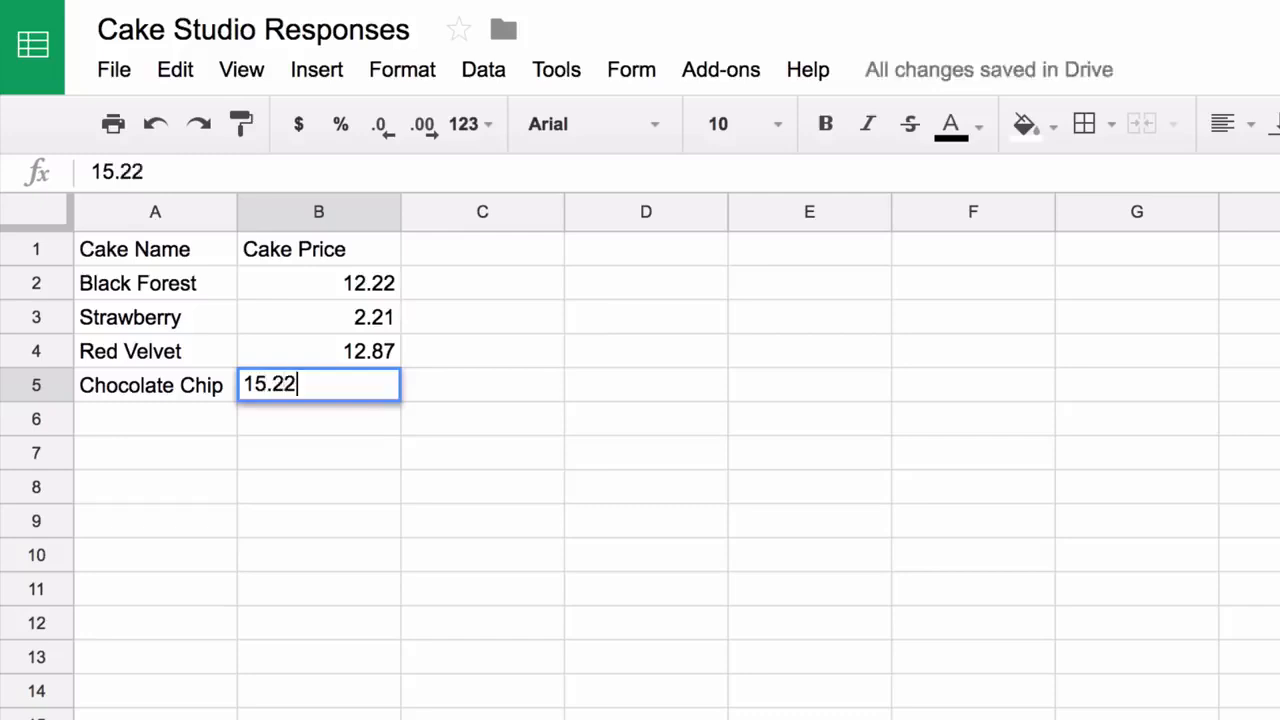
key("Up")
key("Down")
key("Down")
key("Down")
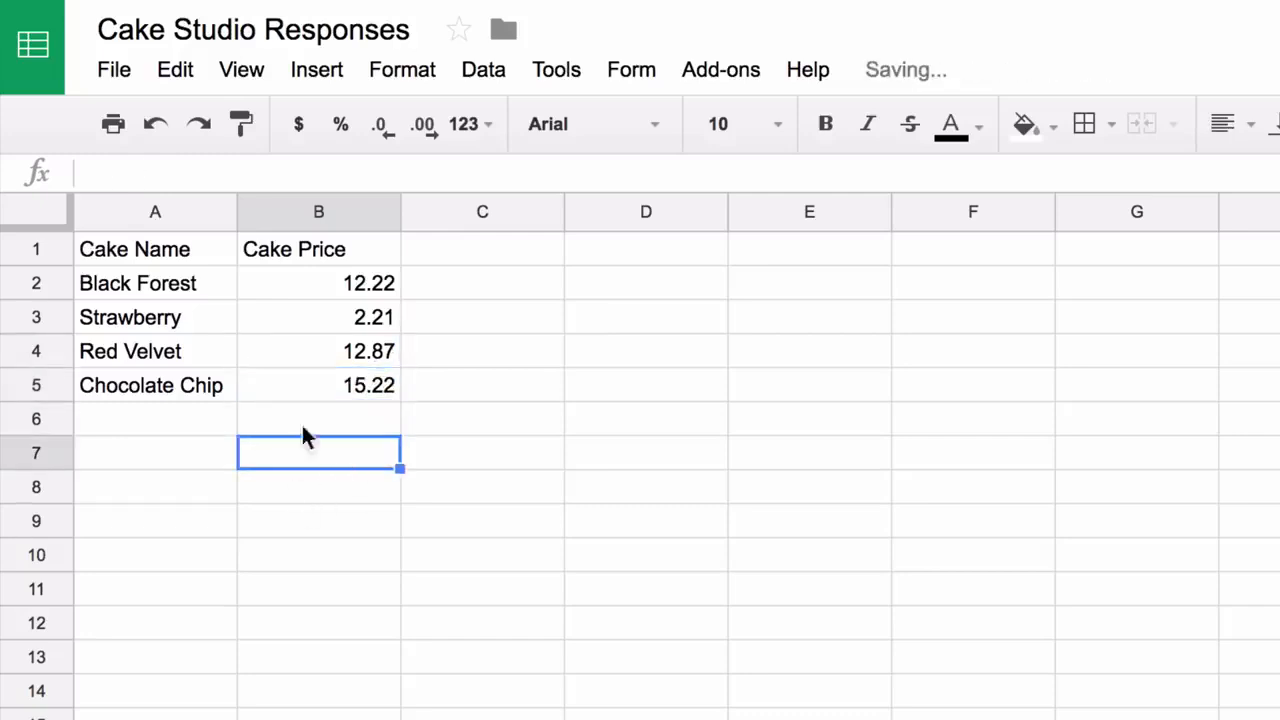
Format the Cake Price column as currency
left_click(319, 209)
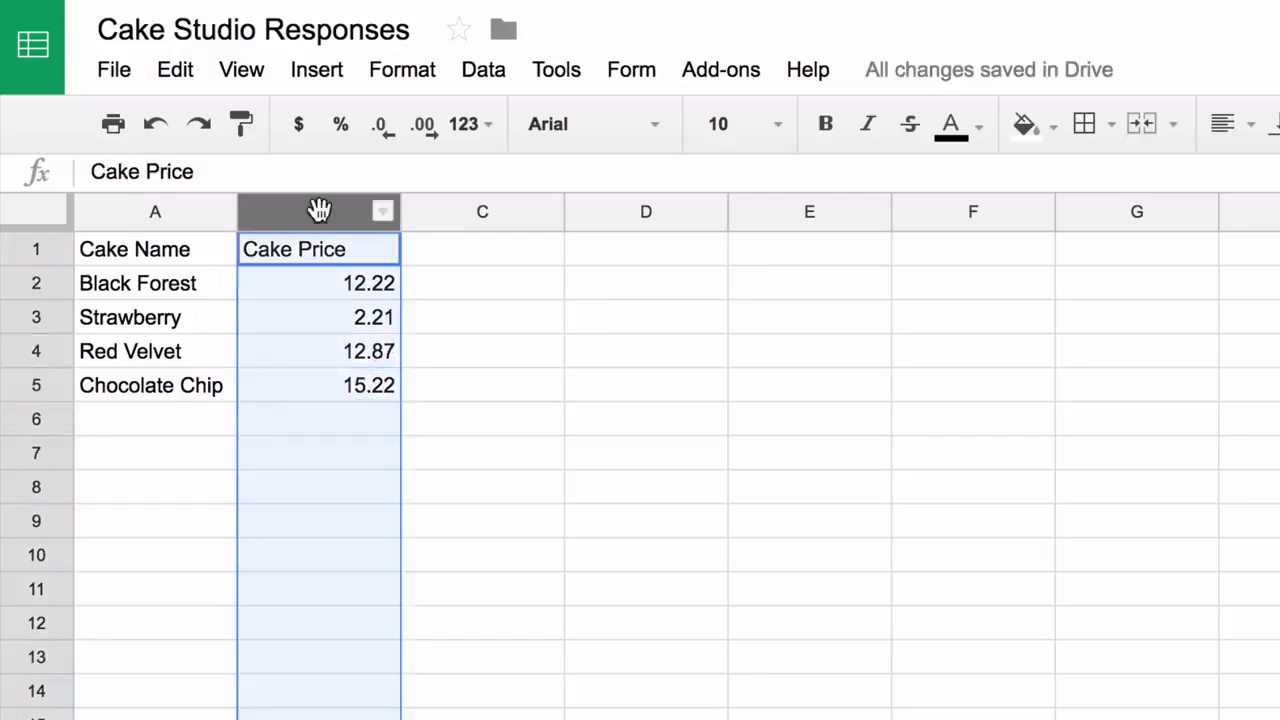
left_click(418, 68)
mouse_move(457, 126)
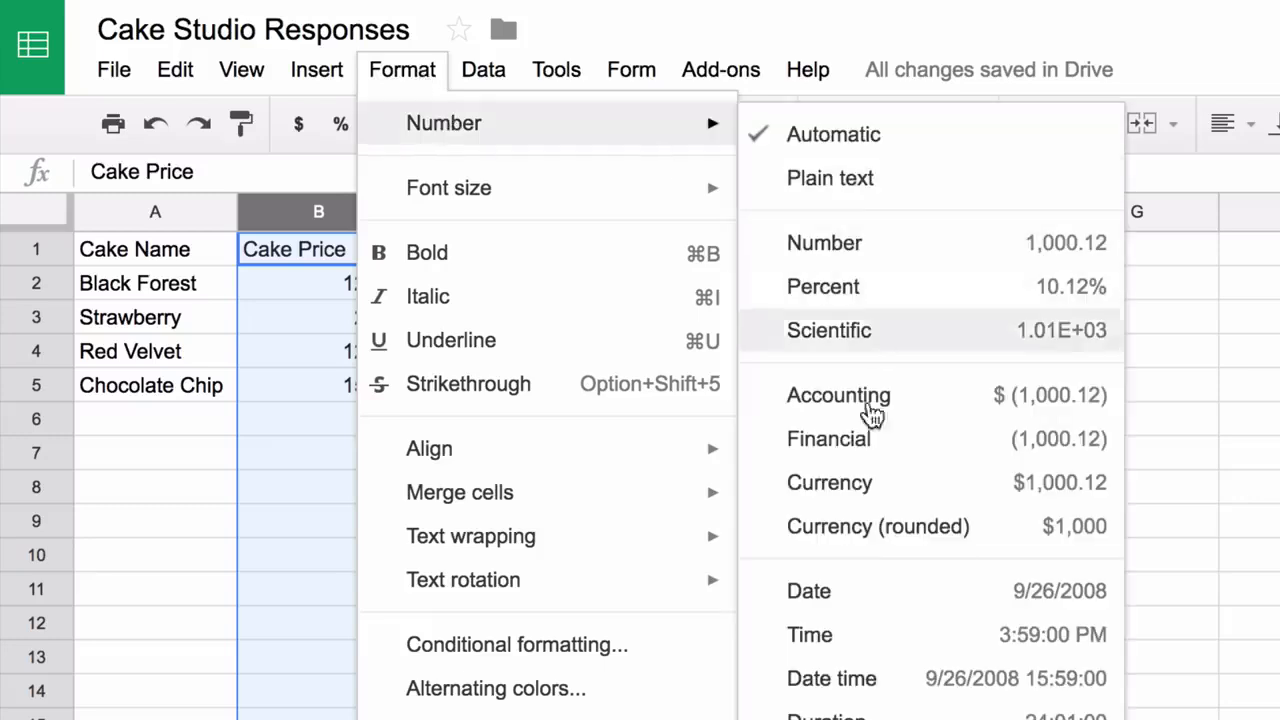
left_click(876, 488)
left_click(672, 397)
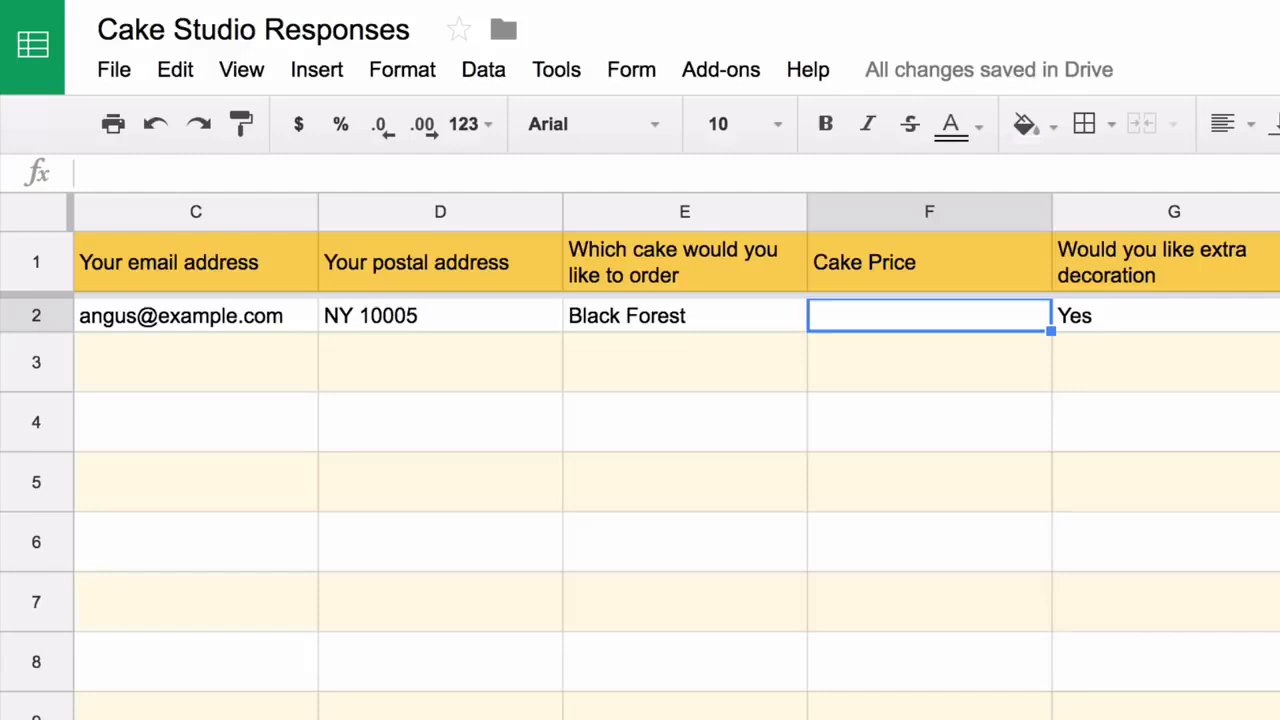
Enter =VLOOKUP(E2,Price!A2:B5,2,FALSE) in F2 to show the Black Forest price $12.22
type("=V")
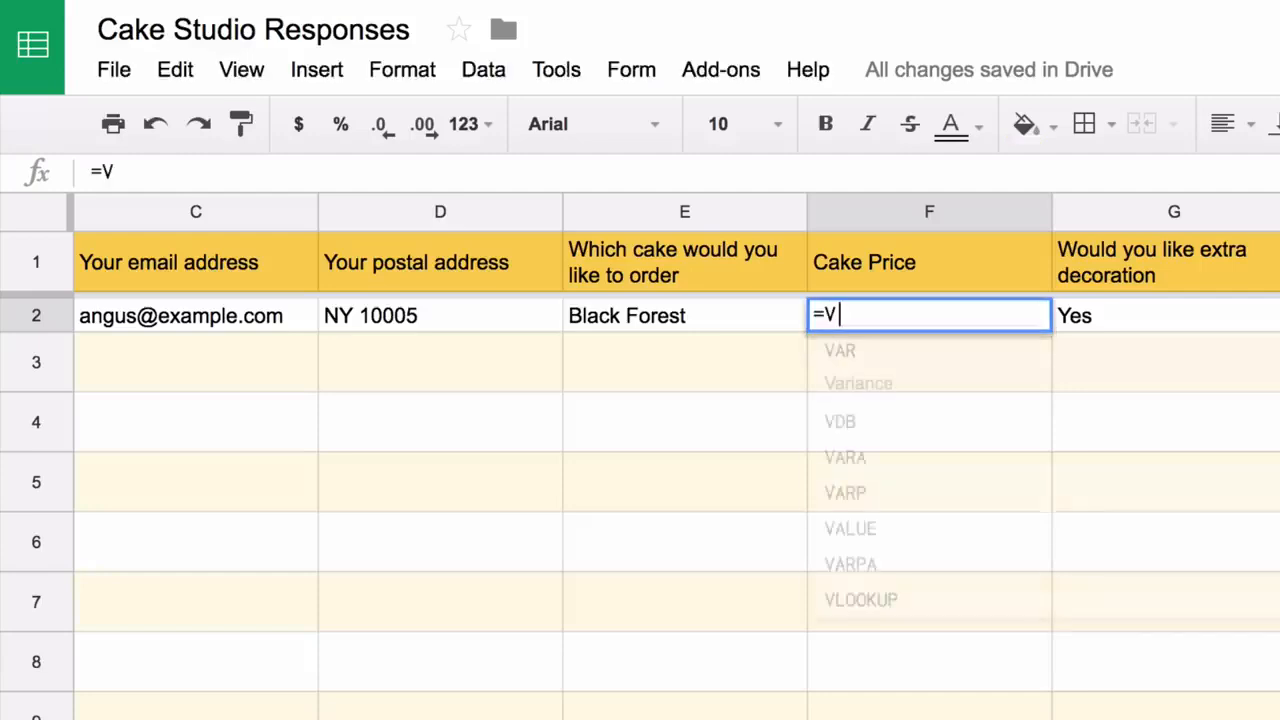
type("LOOKUP(")
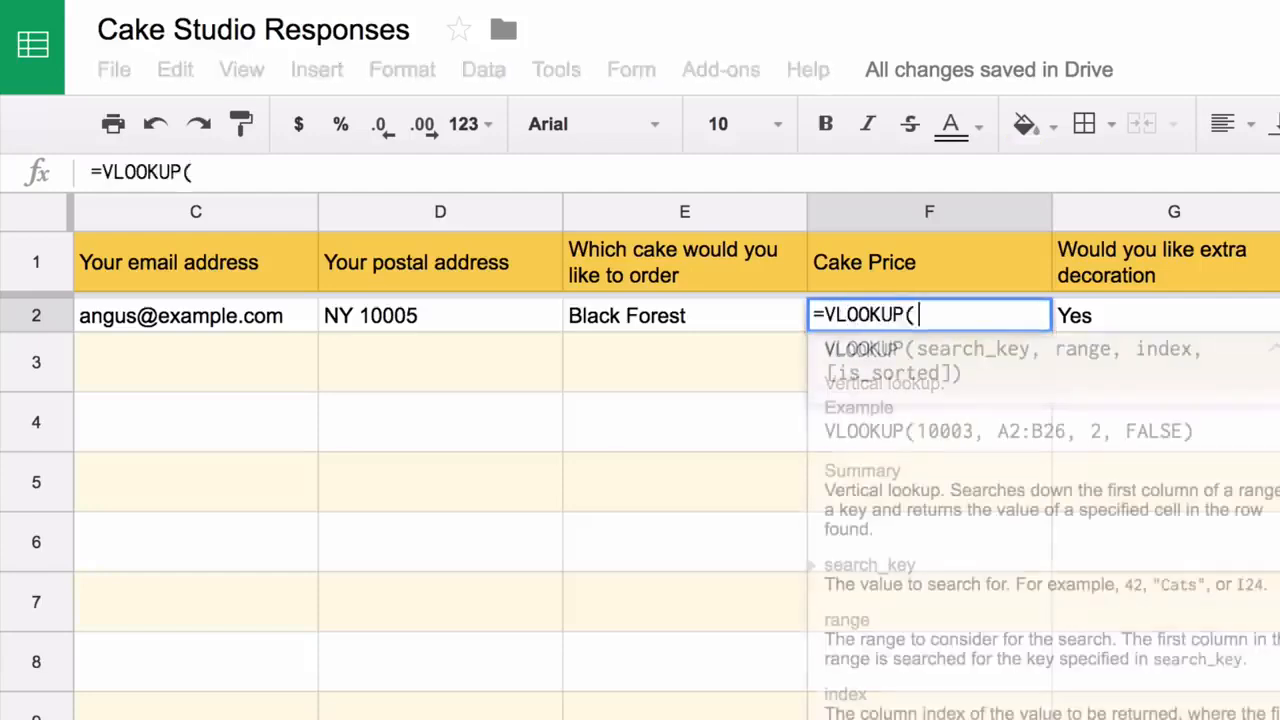
left_click(723, 316)
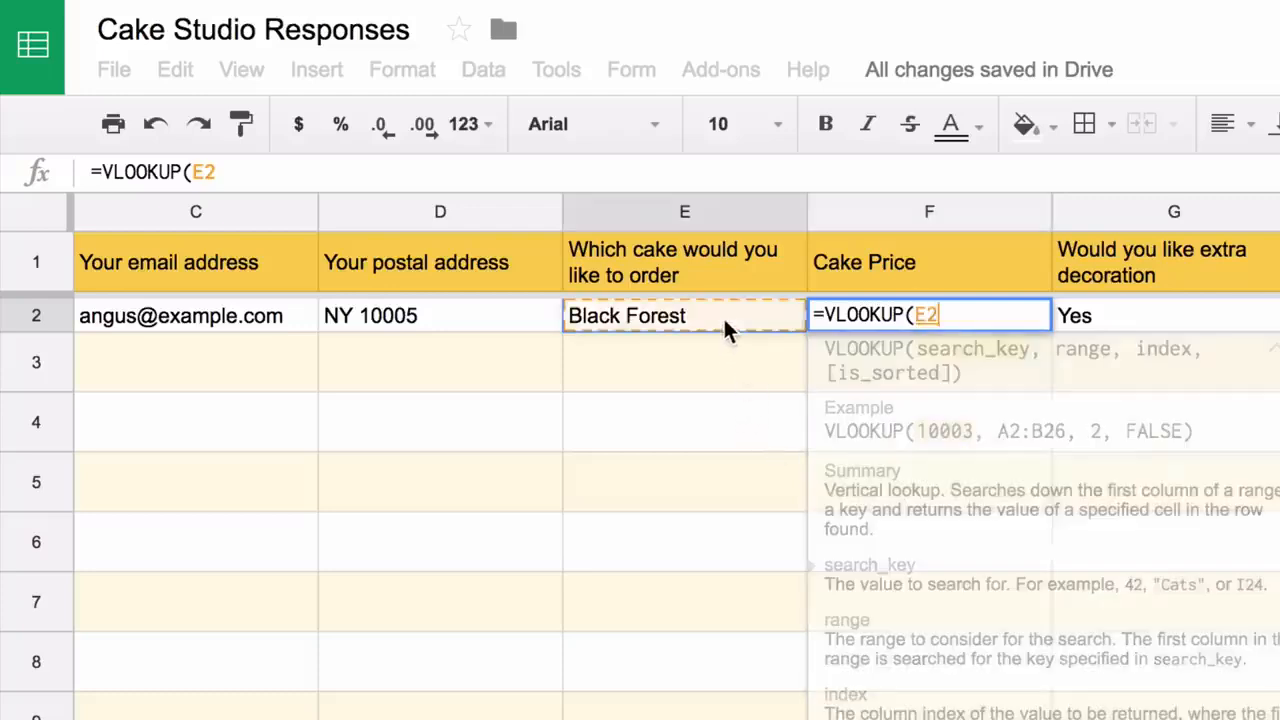
type(",")
left_click(450, 718)
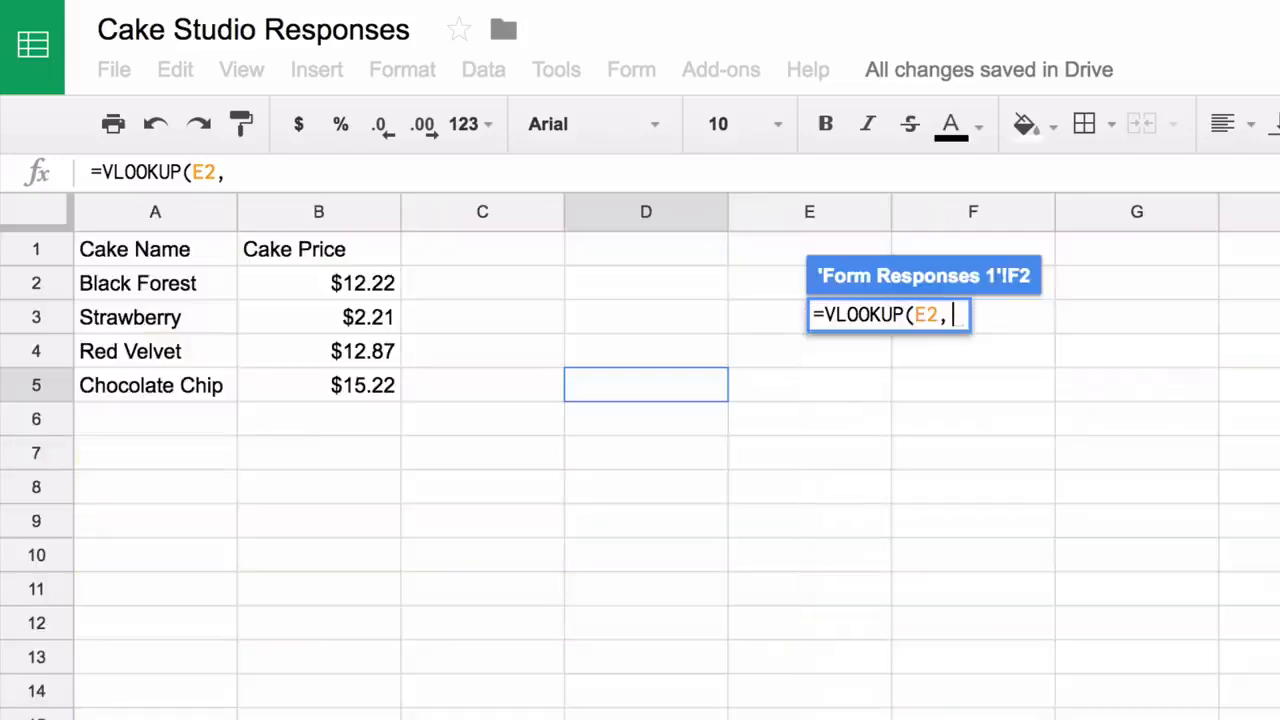
left_click_drag(175, 277, 317, 374)
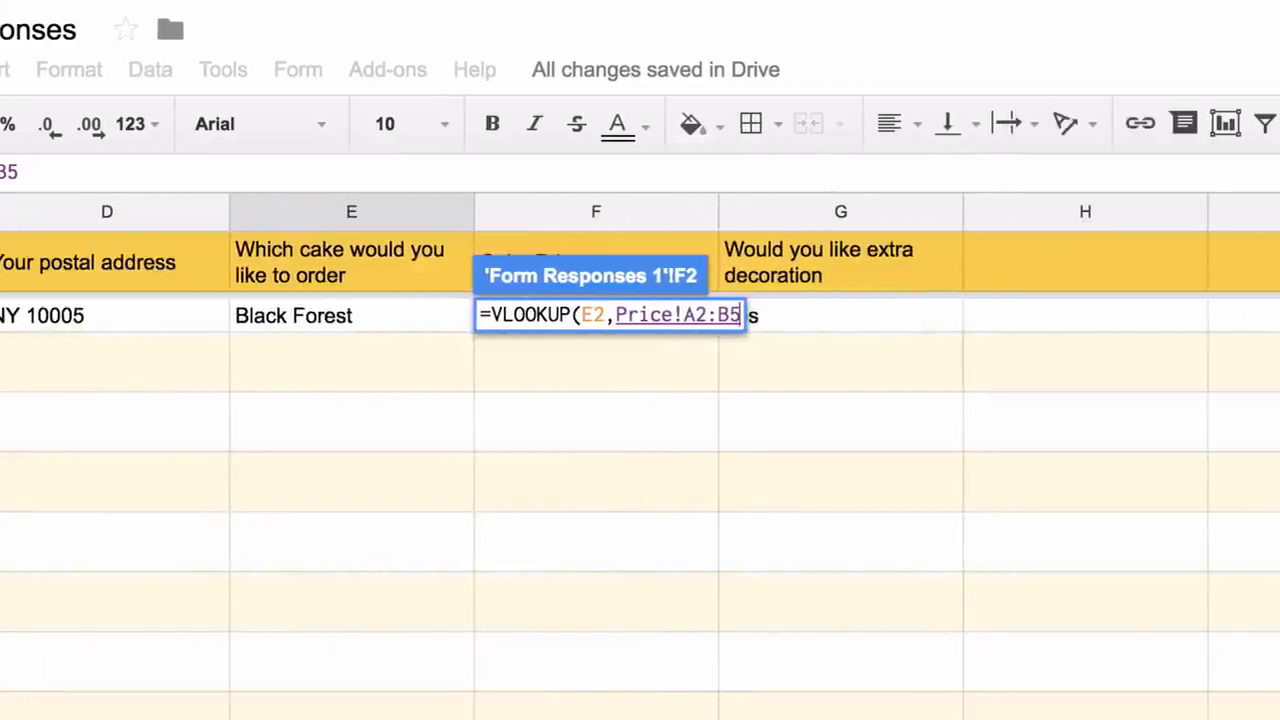
type(",")
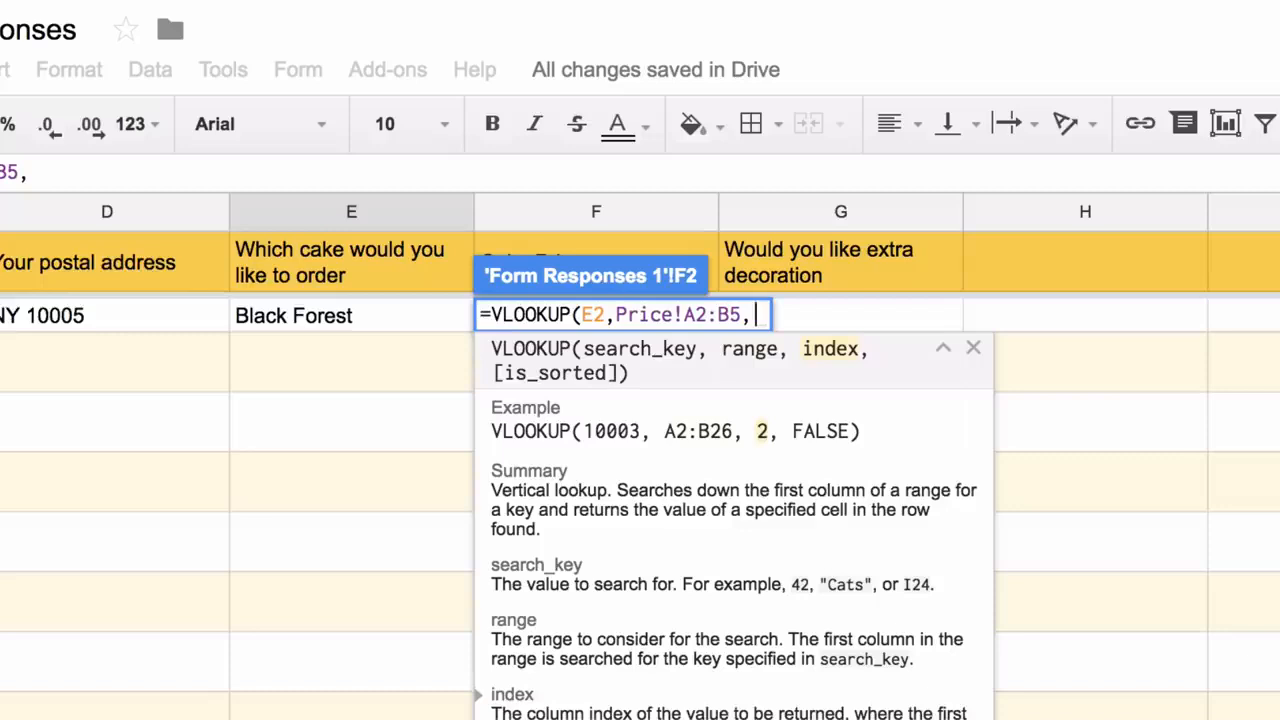
type("2,")
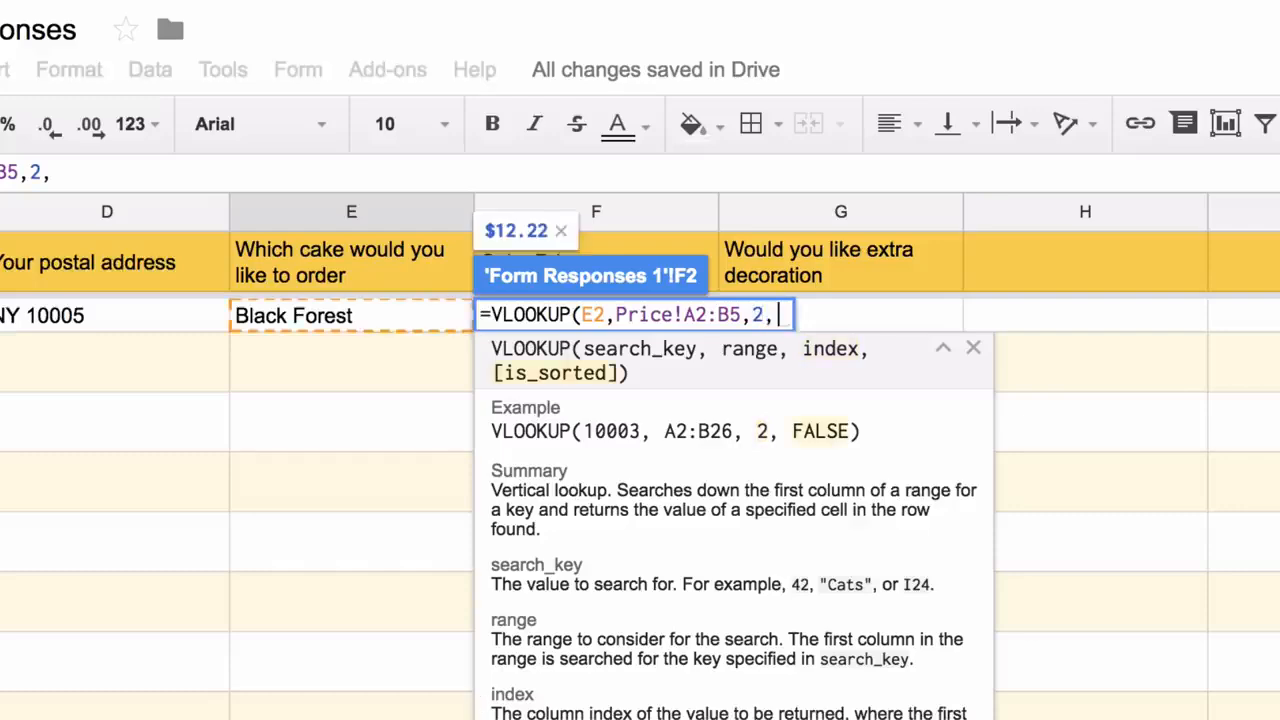
type("FALSE)")
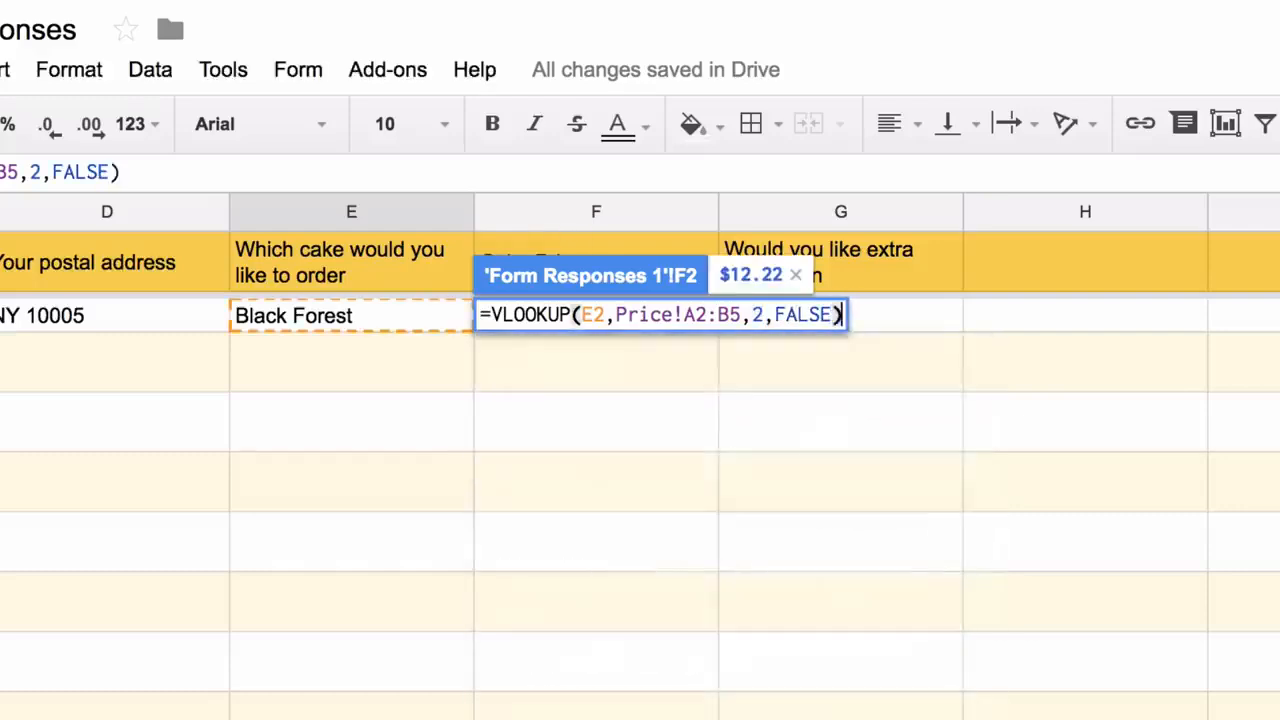
key("Return")
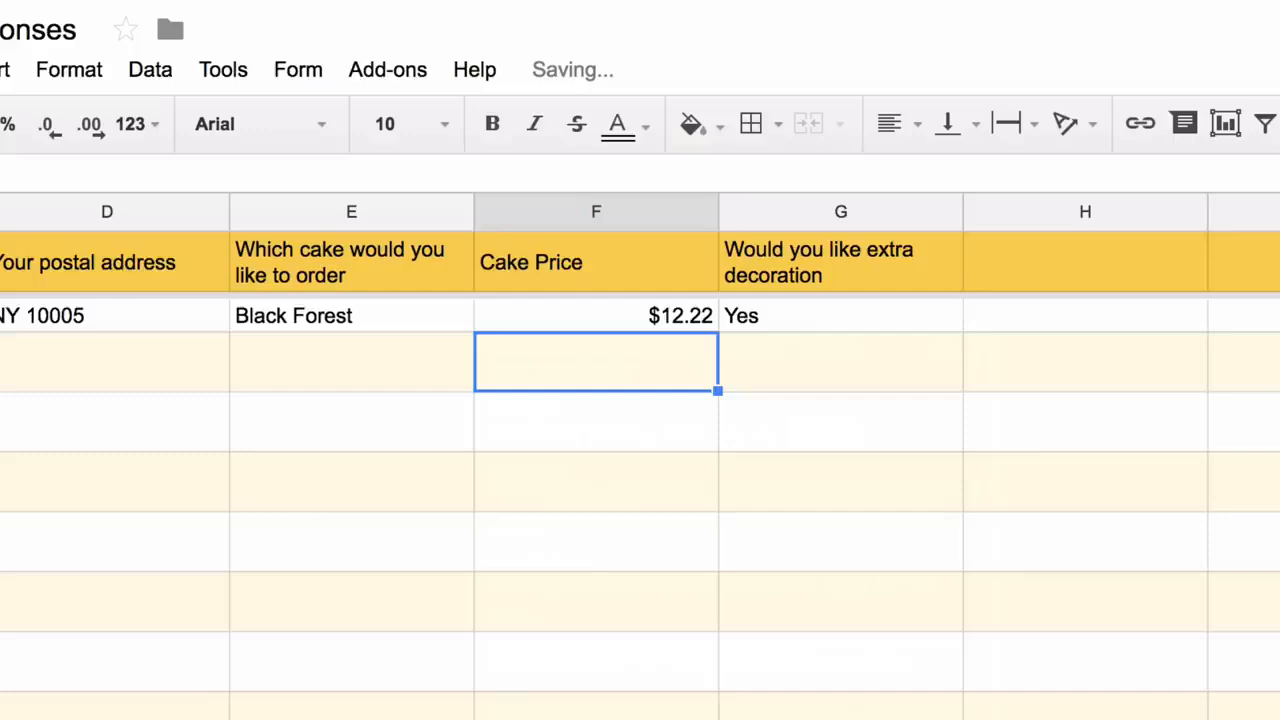
Enter Strawberry as the ordered cake in E2
left_click(409, 318)
type("Straw")
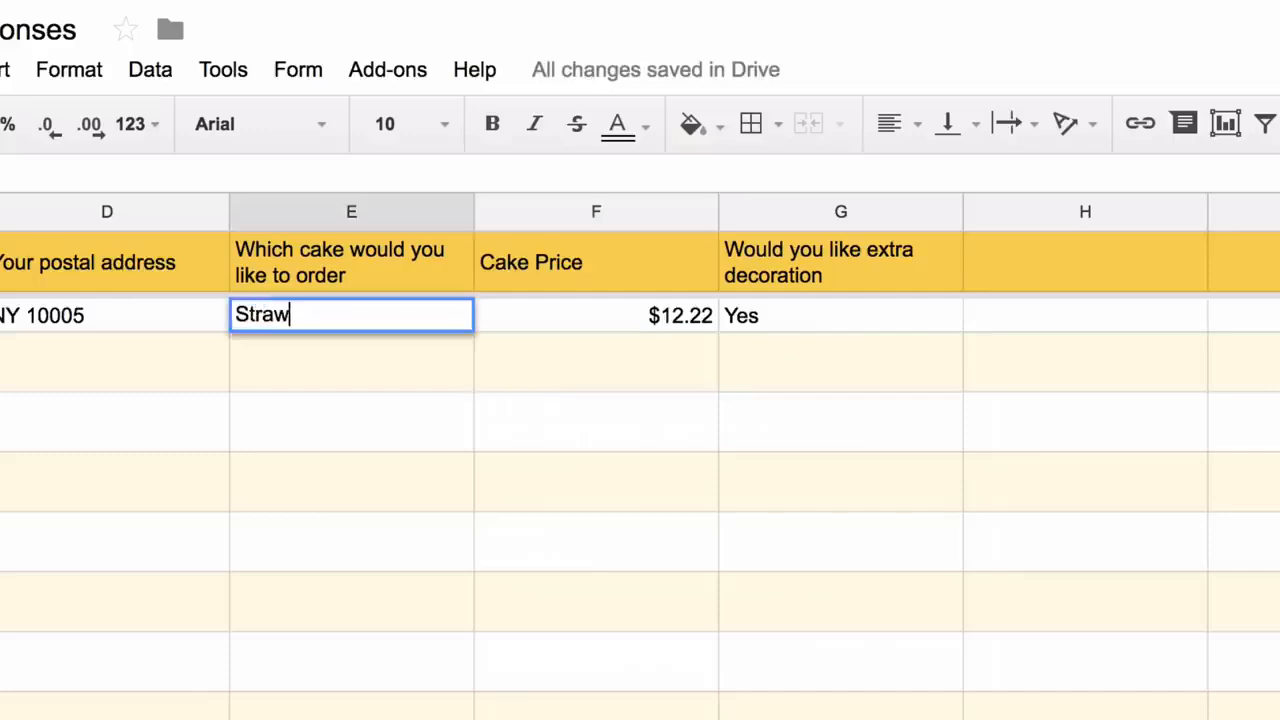
type("be")
key("BackSpace")
type("berry")
Extend the F2 price lookup to the range E2:E and wrap it in ArrayFormula
left_click(610, 342)
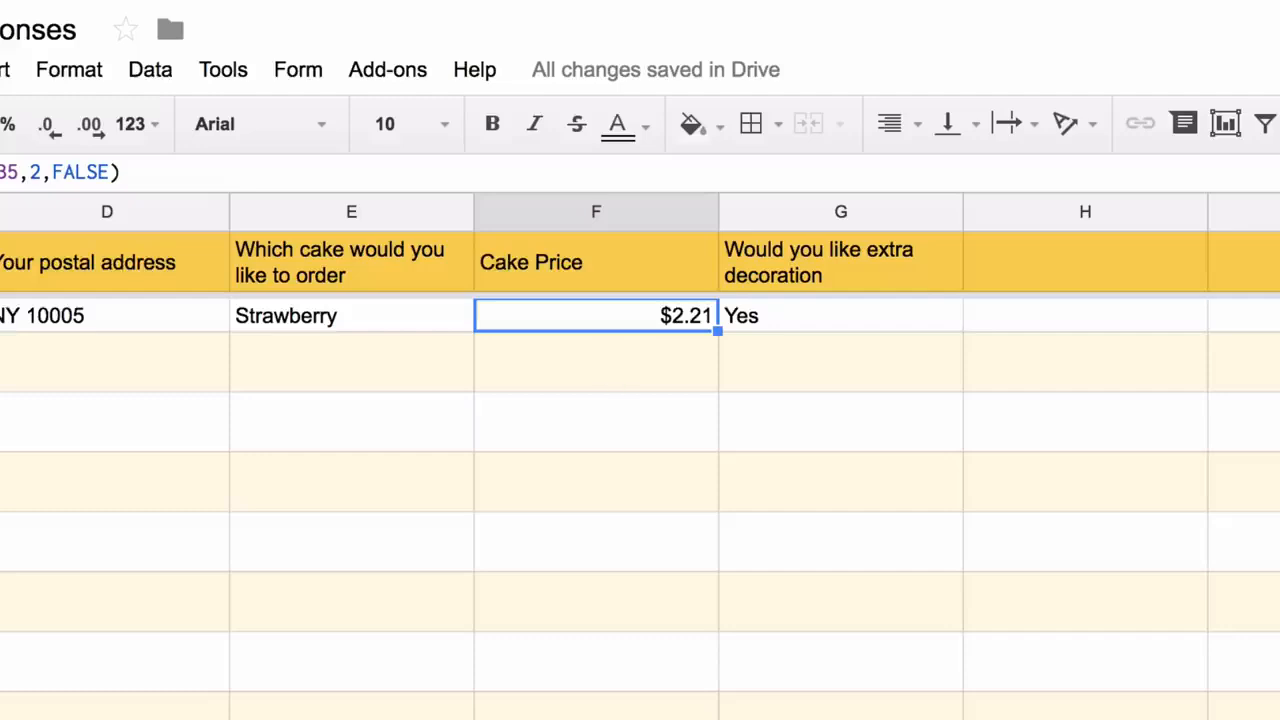
key("Return")
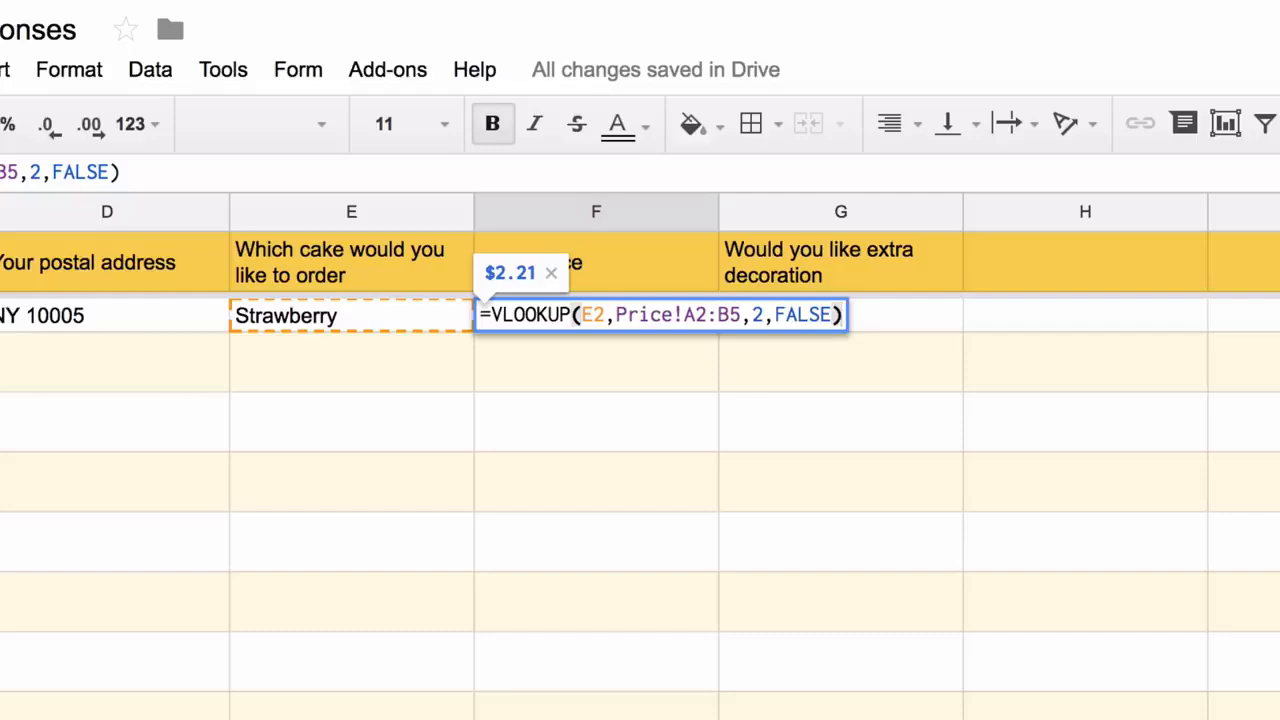
left_click(601, 315)
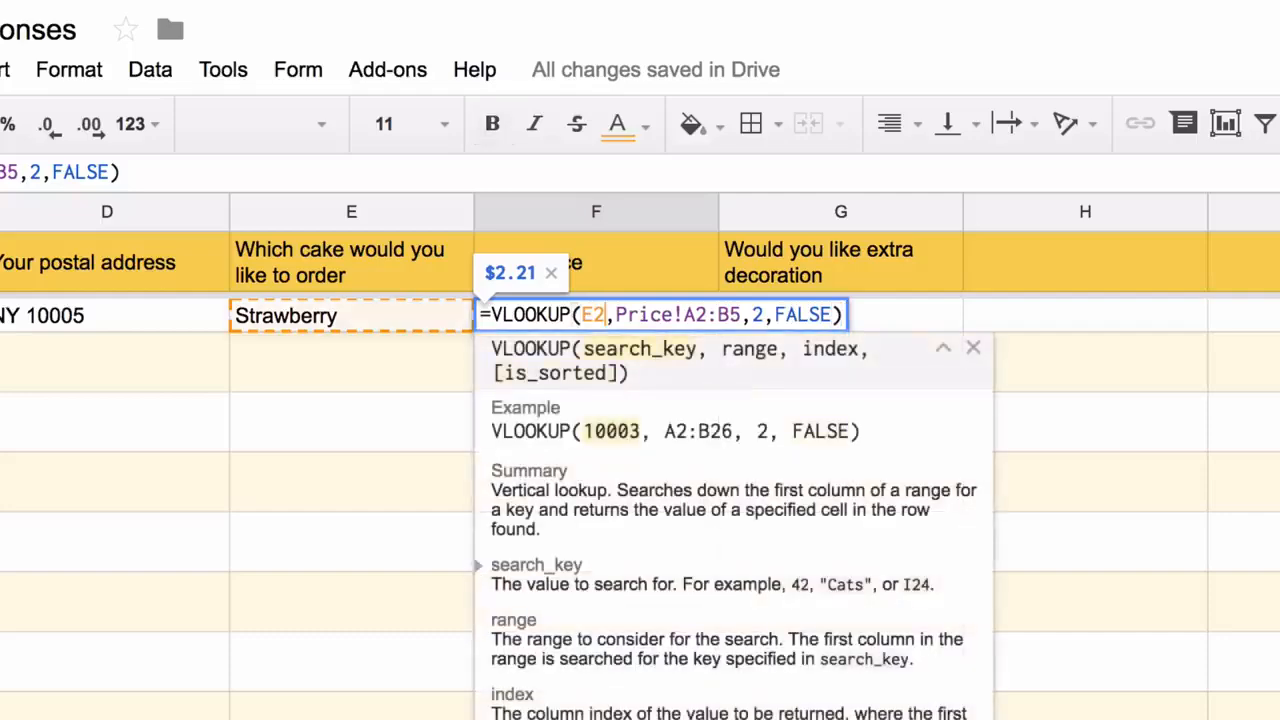
type(":E")
key("ctrl+shift+Return")
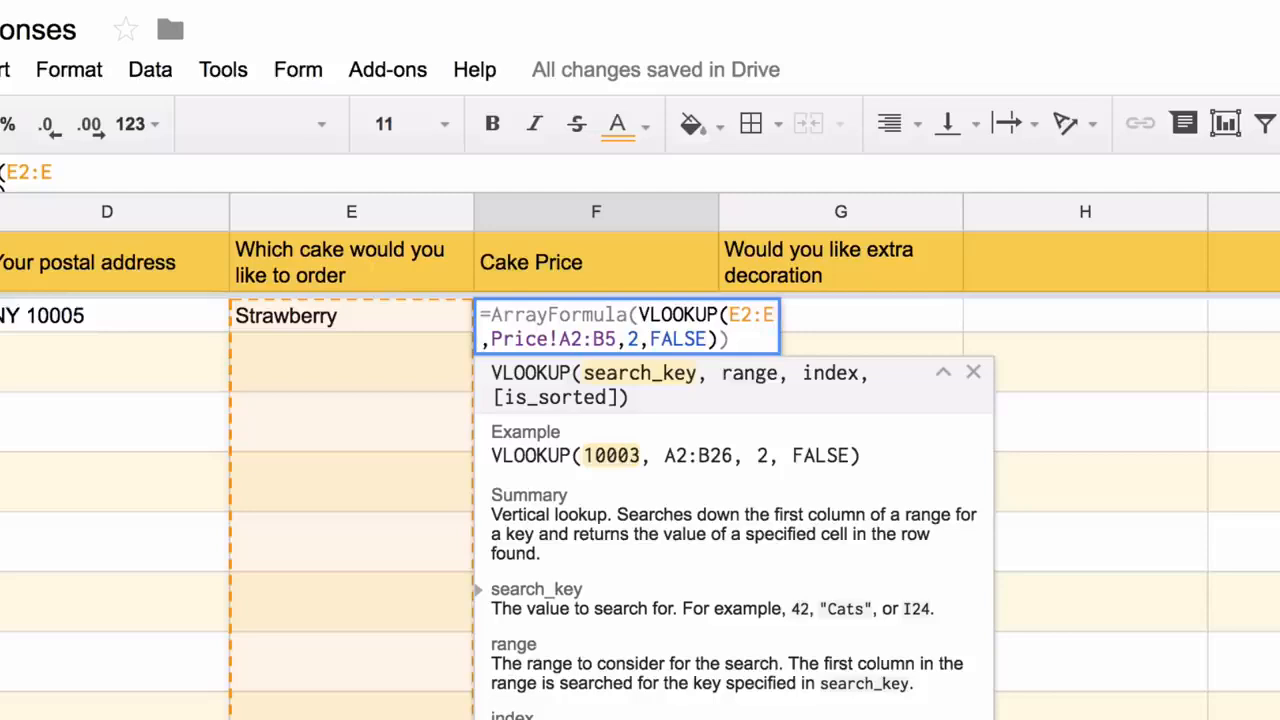
key("Return")
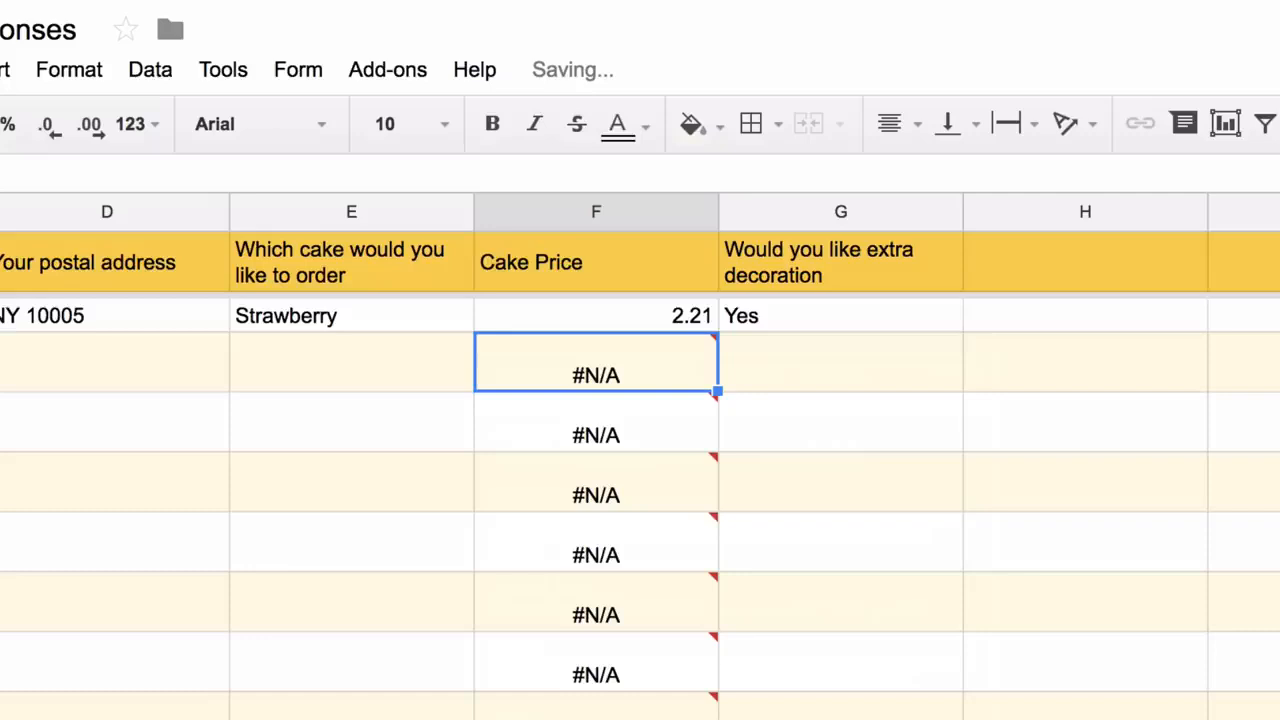
Prefix the F2 lookup with IF(NOT(ISBLANK(E2:E))) so blank cake rows stay empty
key("Up")
key("Return")
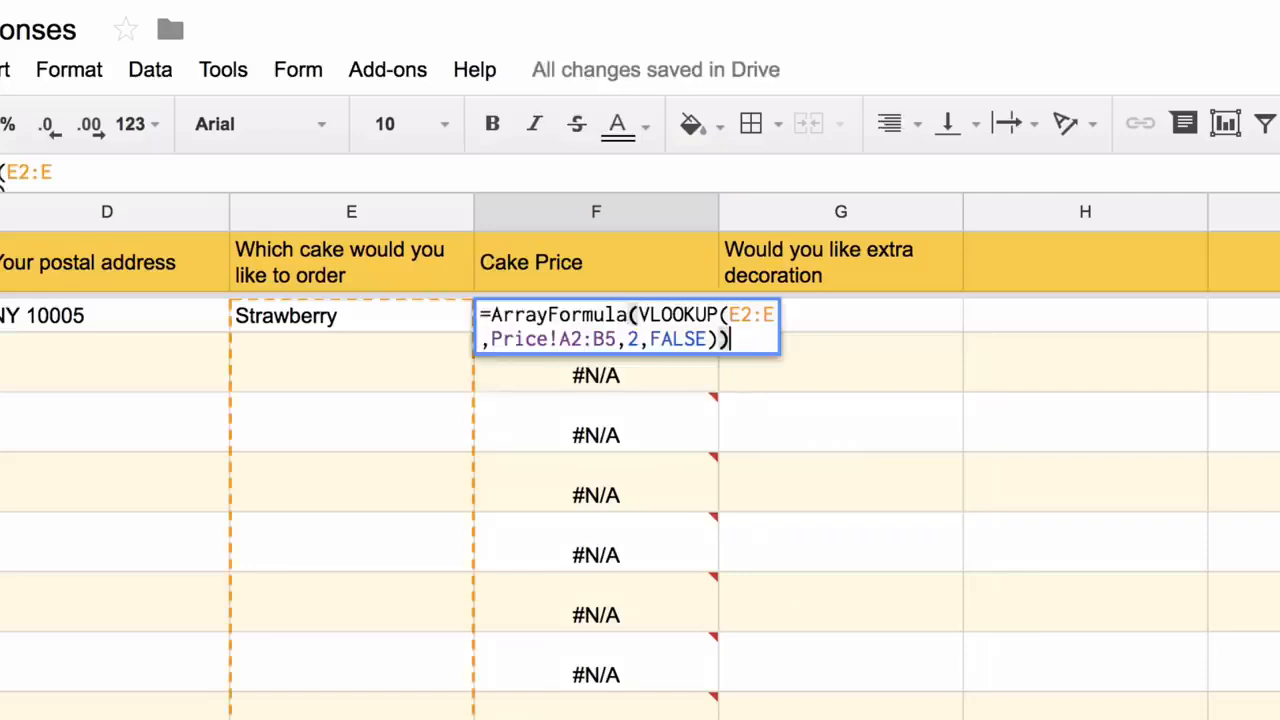
key("Left")
key("Left")
key("Left")
key("Left")
key("Left")
key("Left")
key("Left")
key("Left")
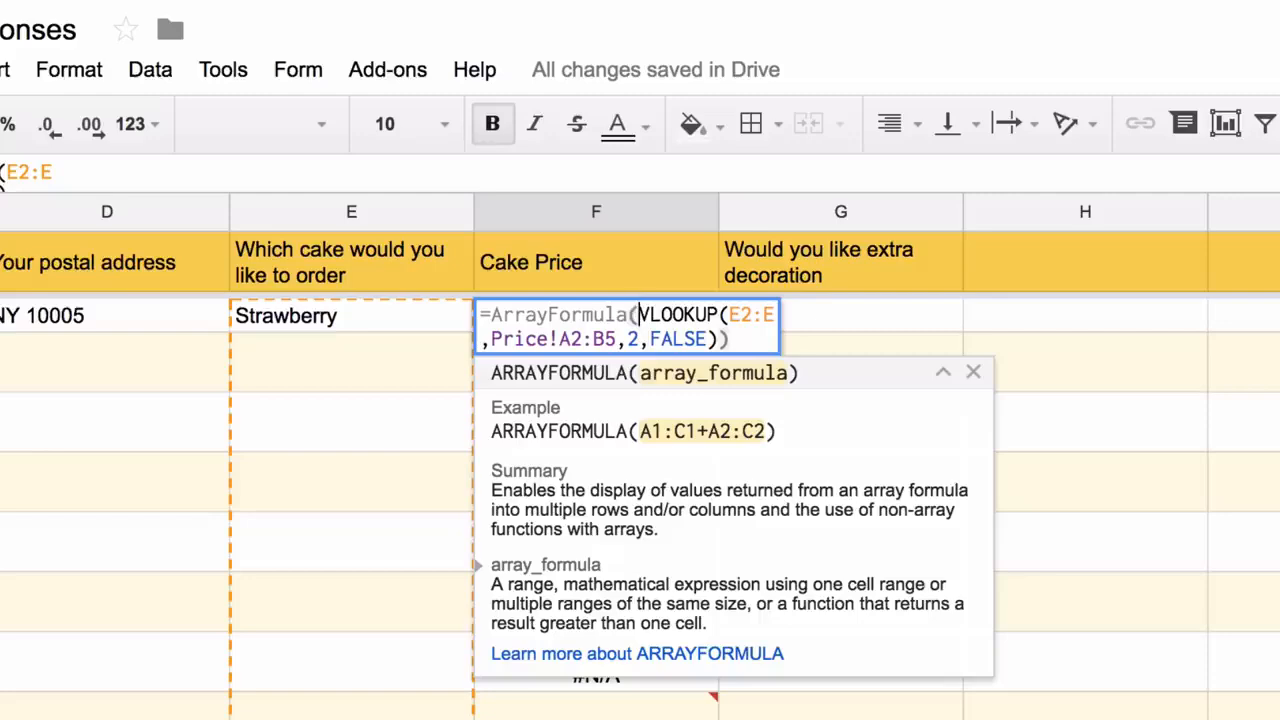
type("IF(NOT(IS")
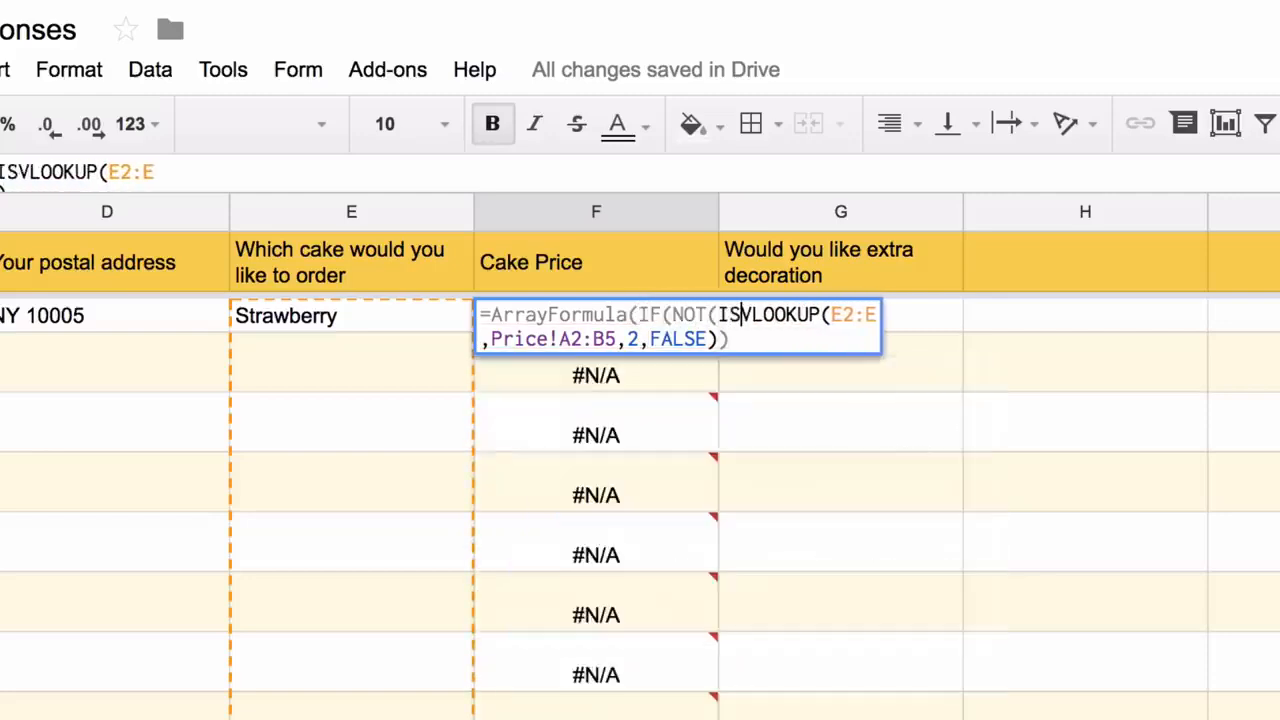
type("BLANK(")
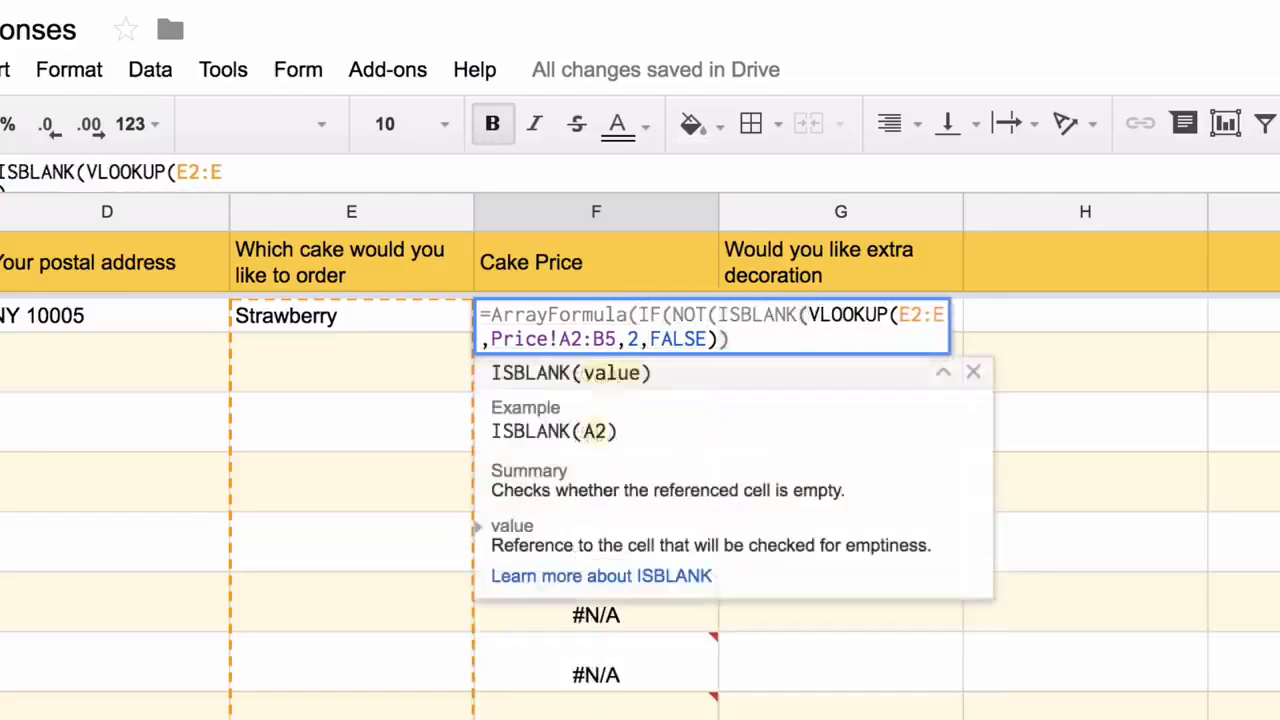
type("E")
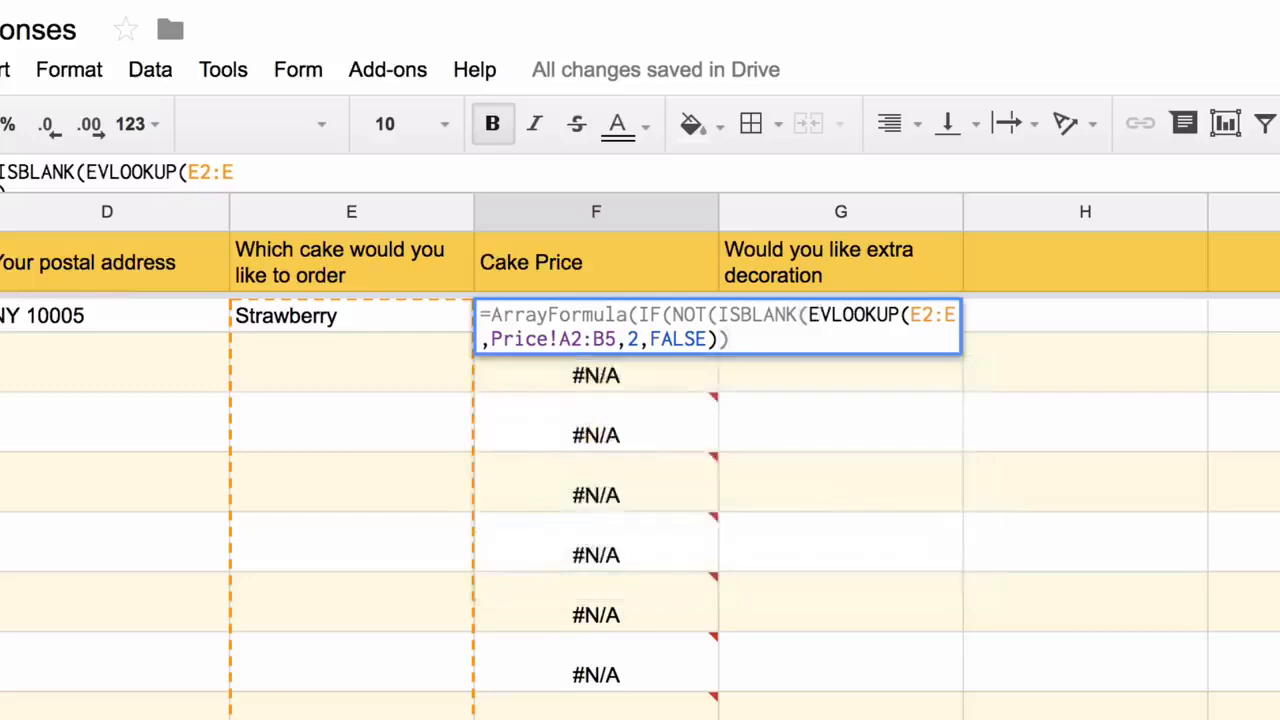
type("2:E")
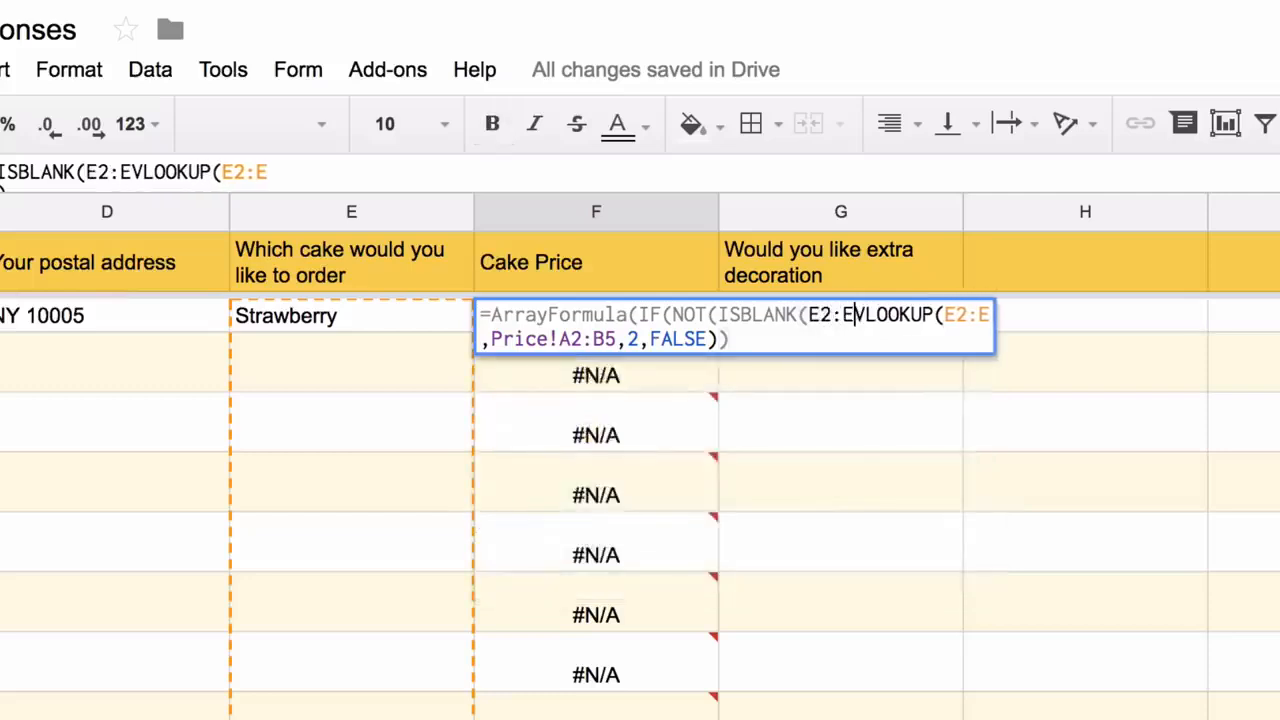
type(")), ")
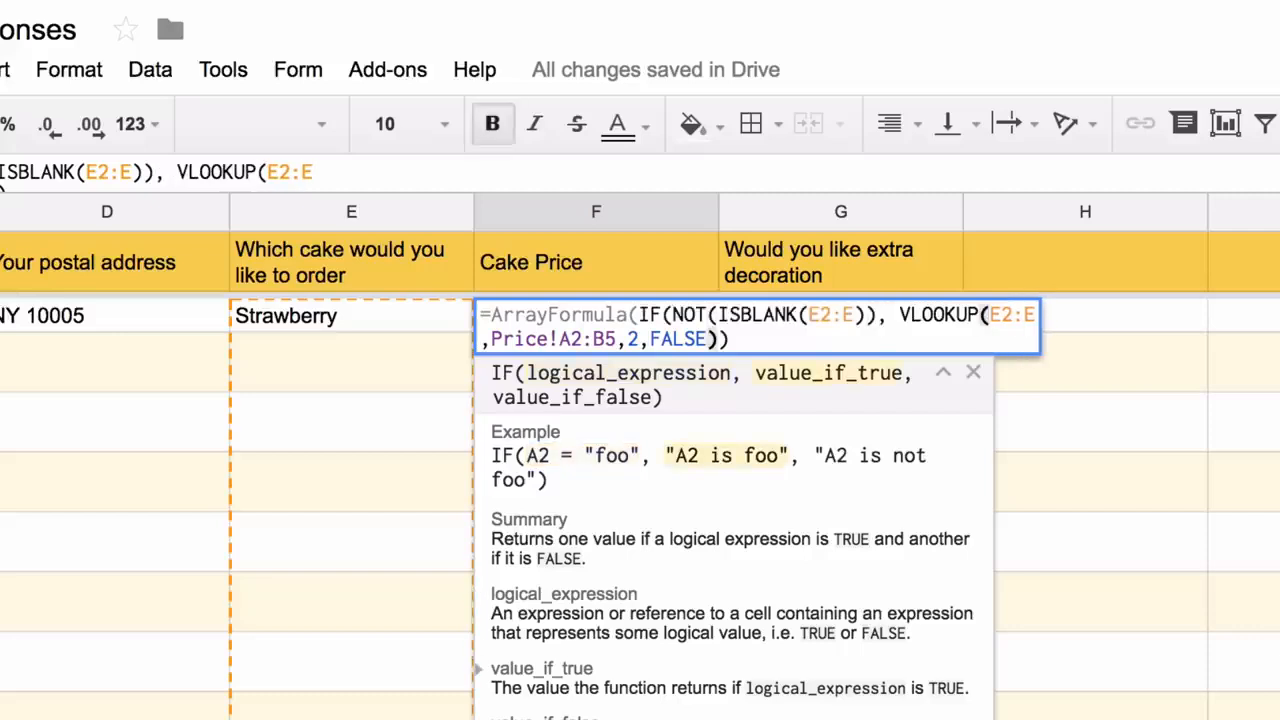
type(",")
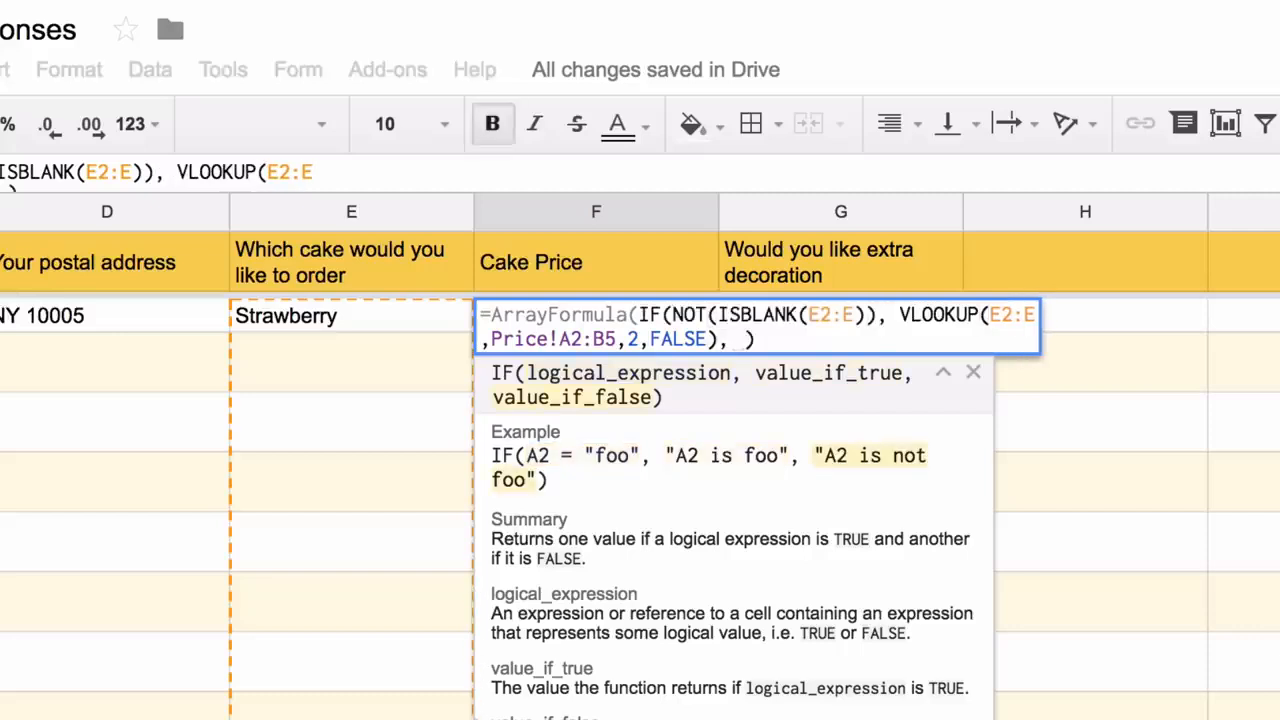
key("Return")
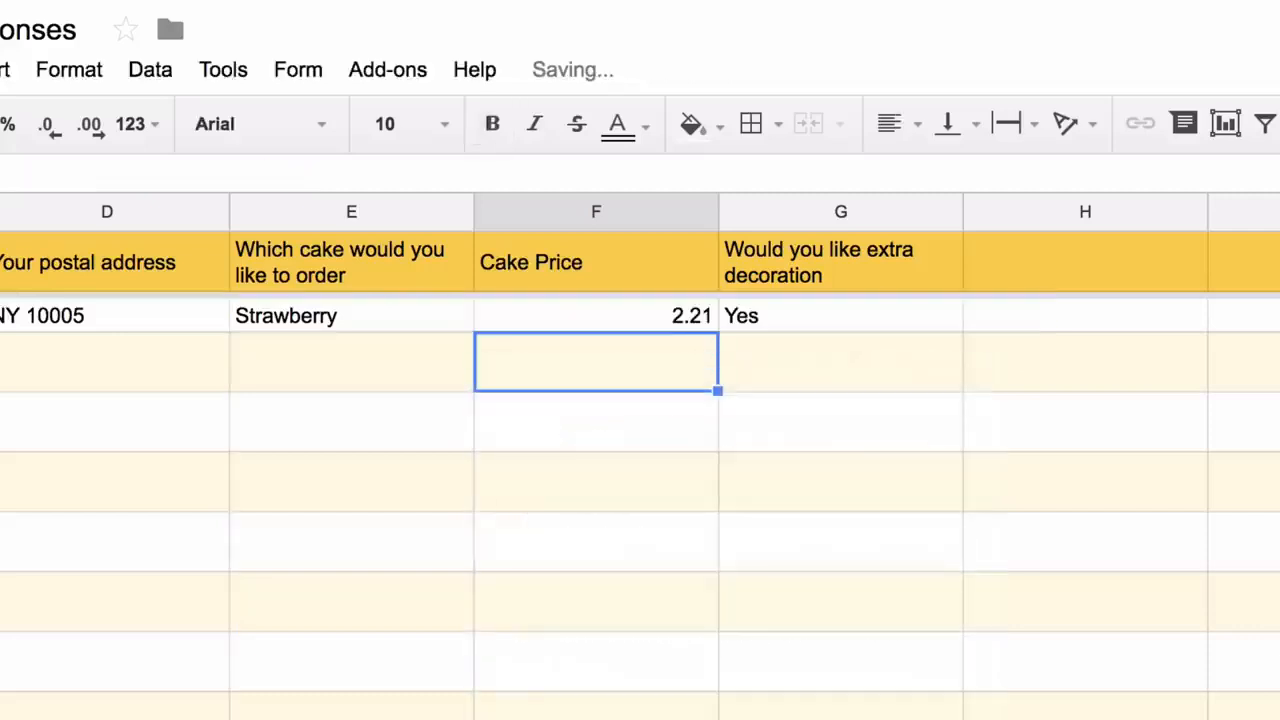
Test the formula with Red Velvet in E3, then delete the test entry
left_click(352, 362)
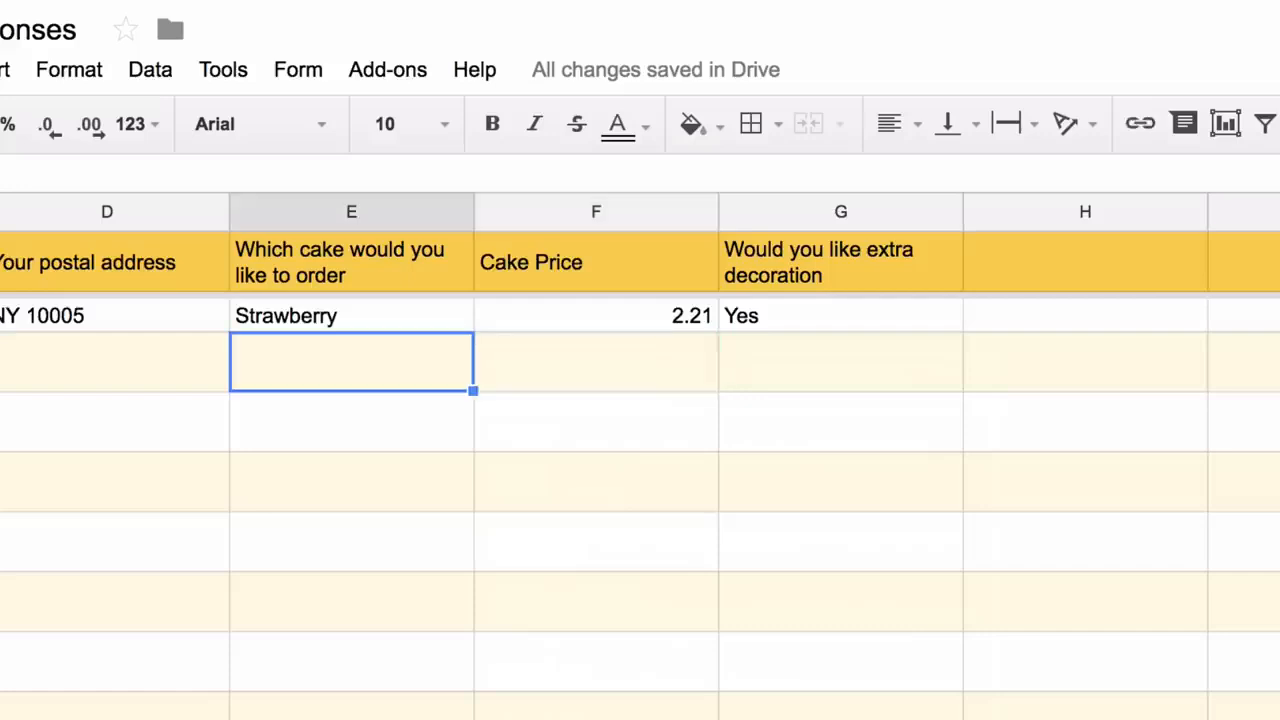
type("Red Ve")
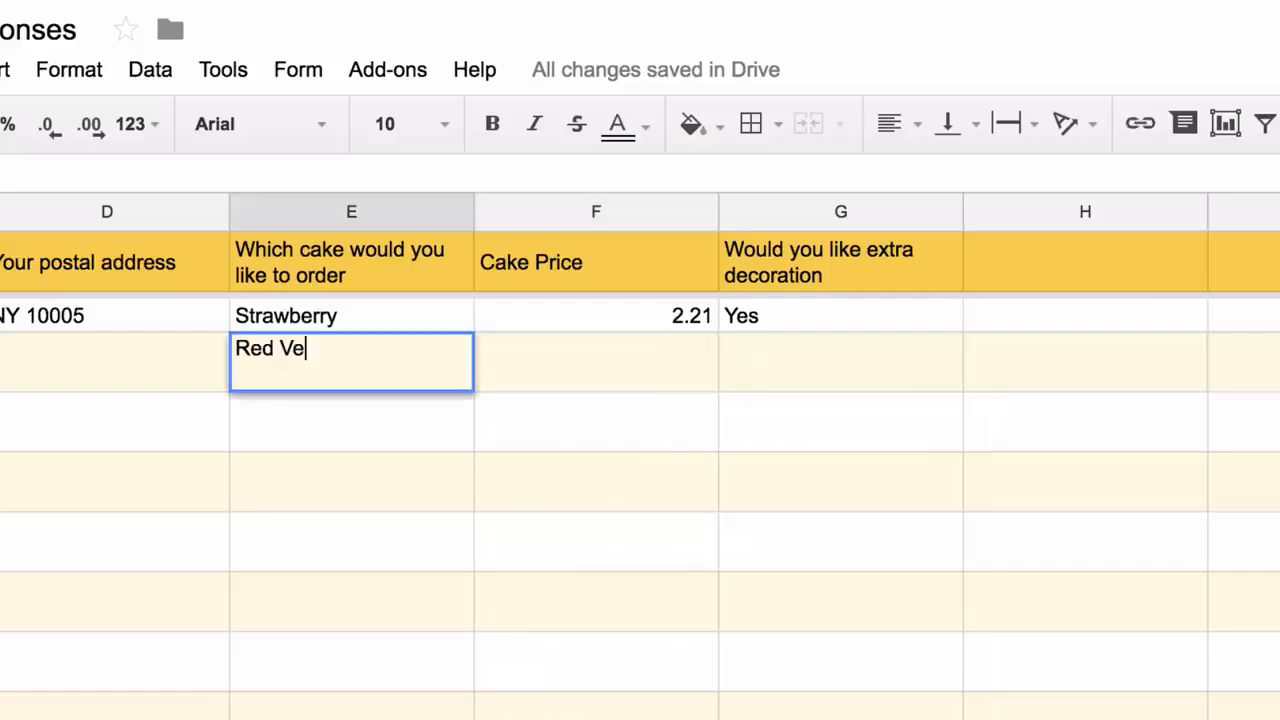
type("lvet")
key("Return")
left_click(352, 362)
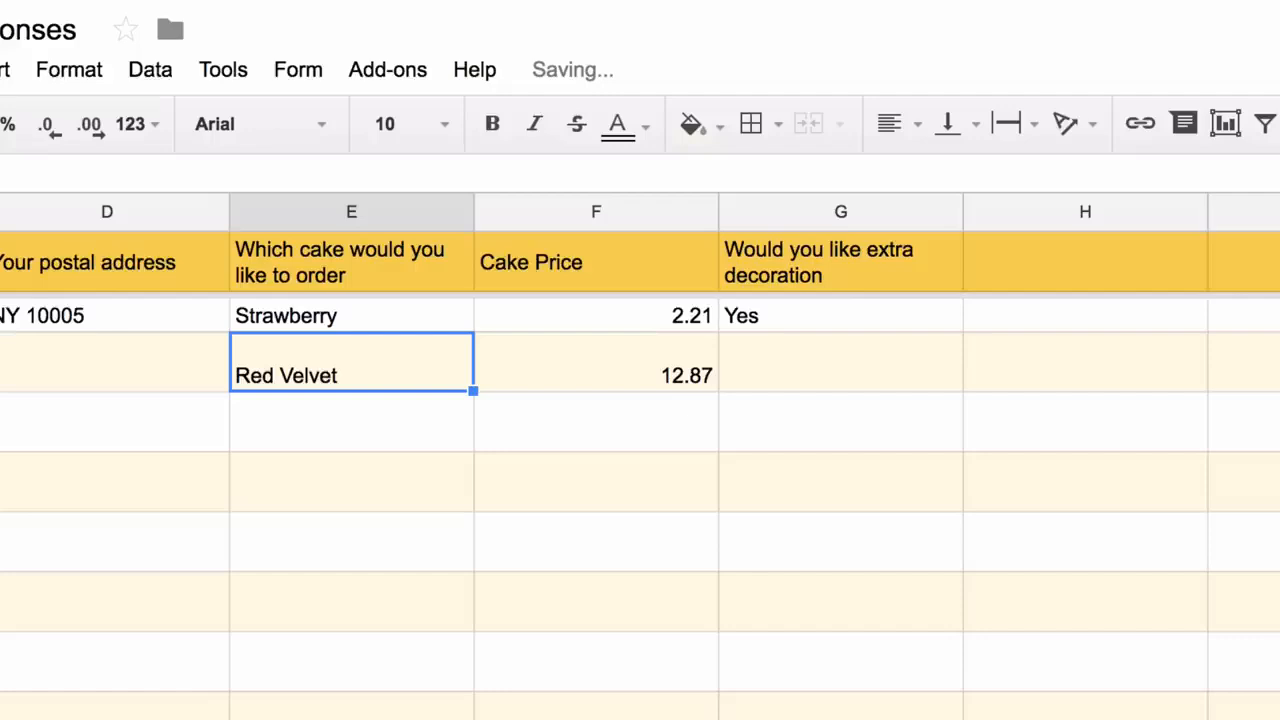
key("Delete")
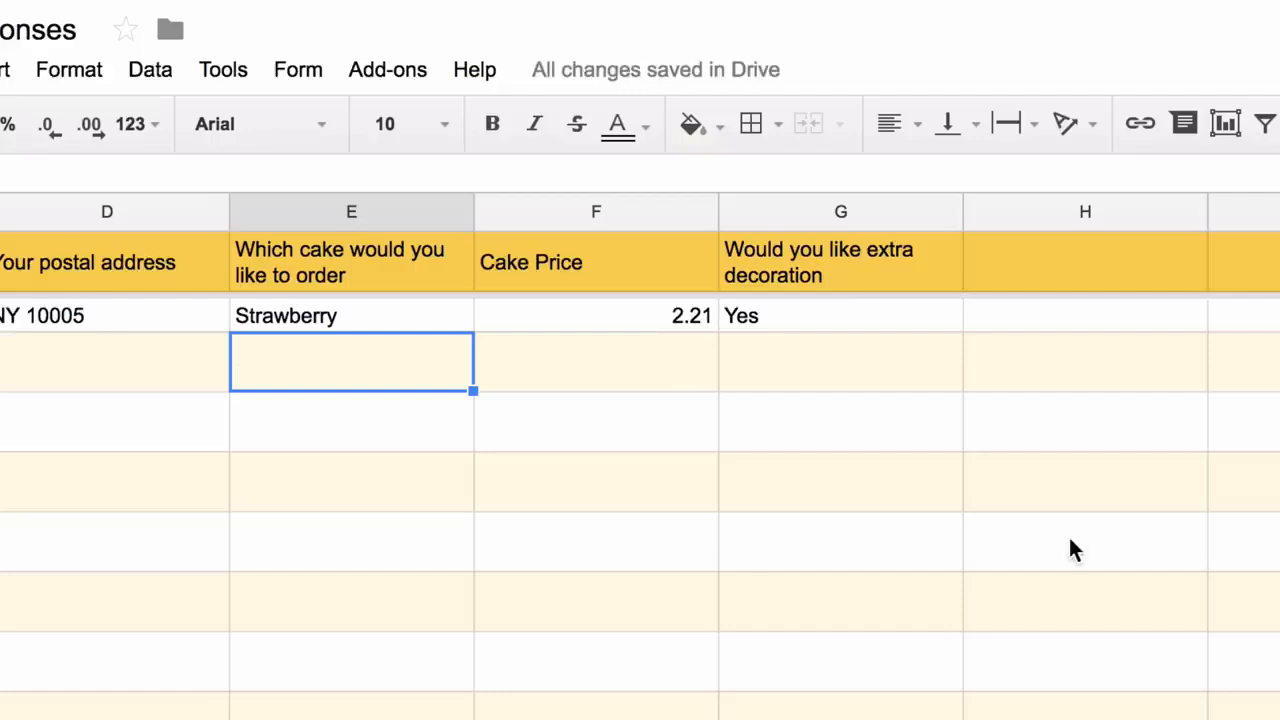
scroll(1068, 534, "right", 3)
Add a Decoration Charges header in H1
left_click(620, 258)
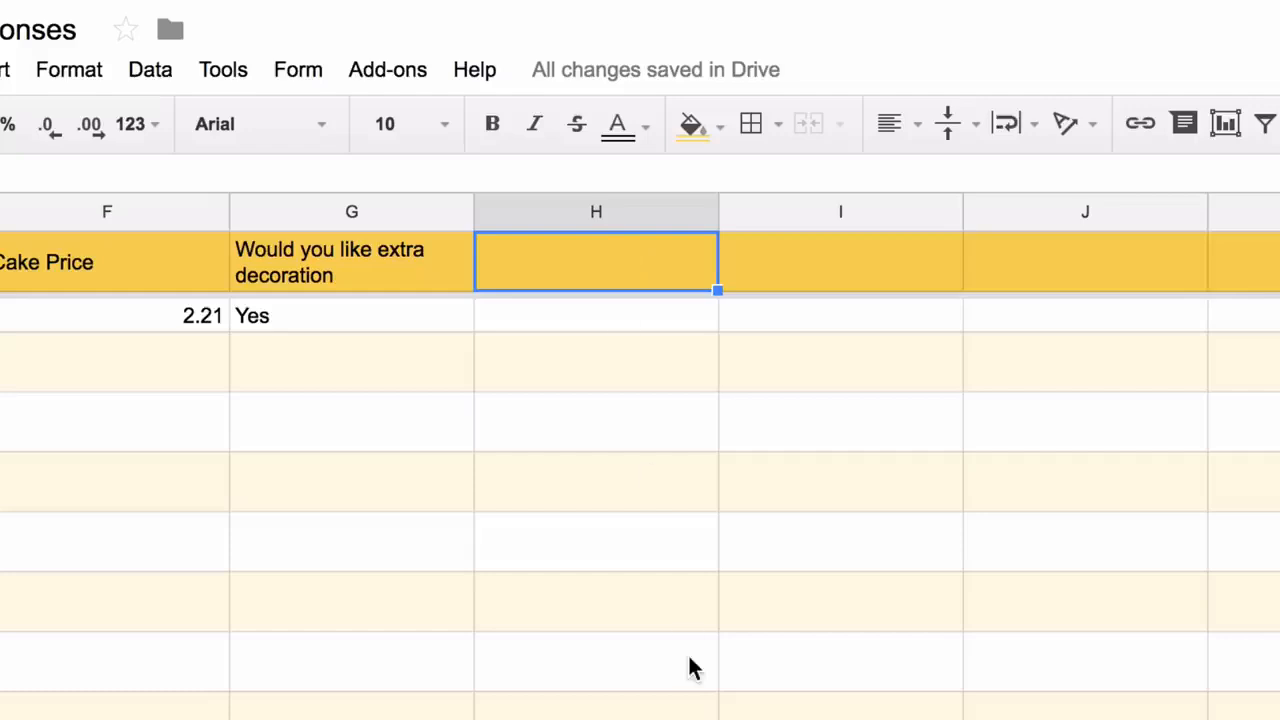
type("Decoration")
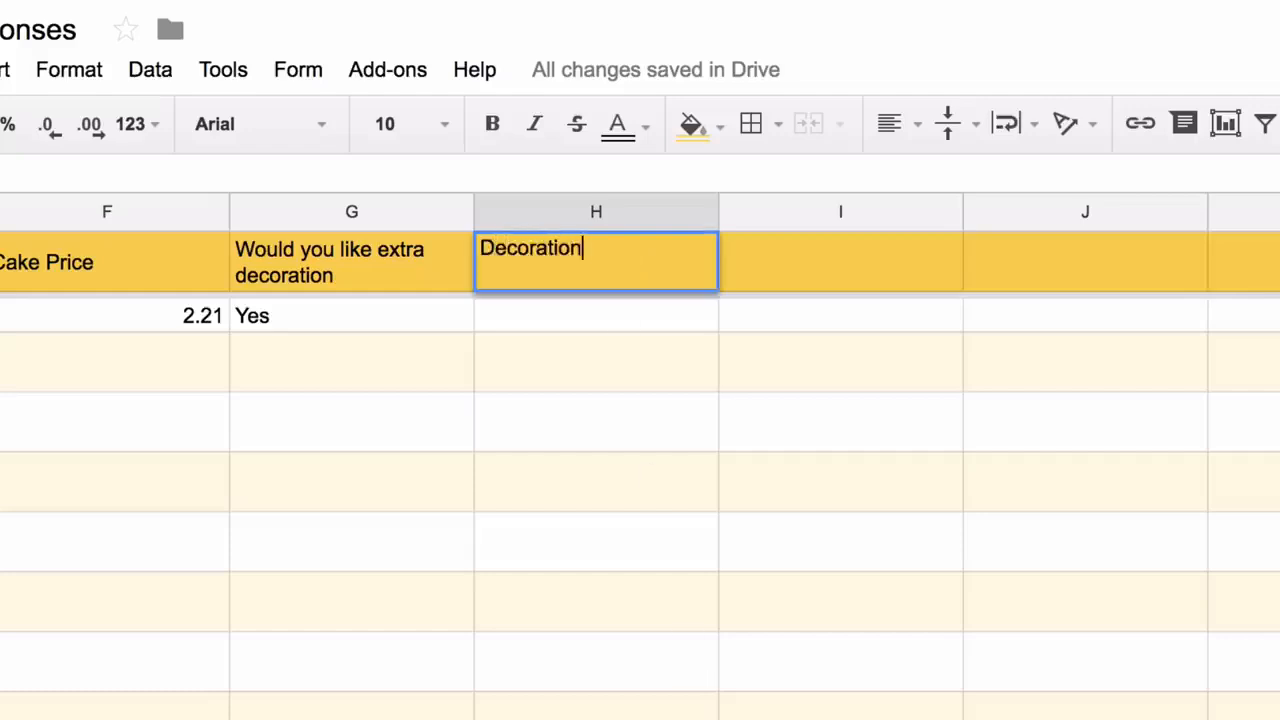
type(" Charges")
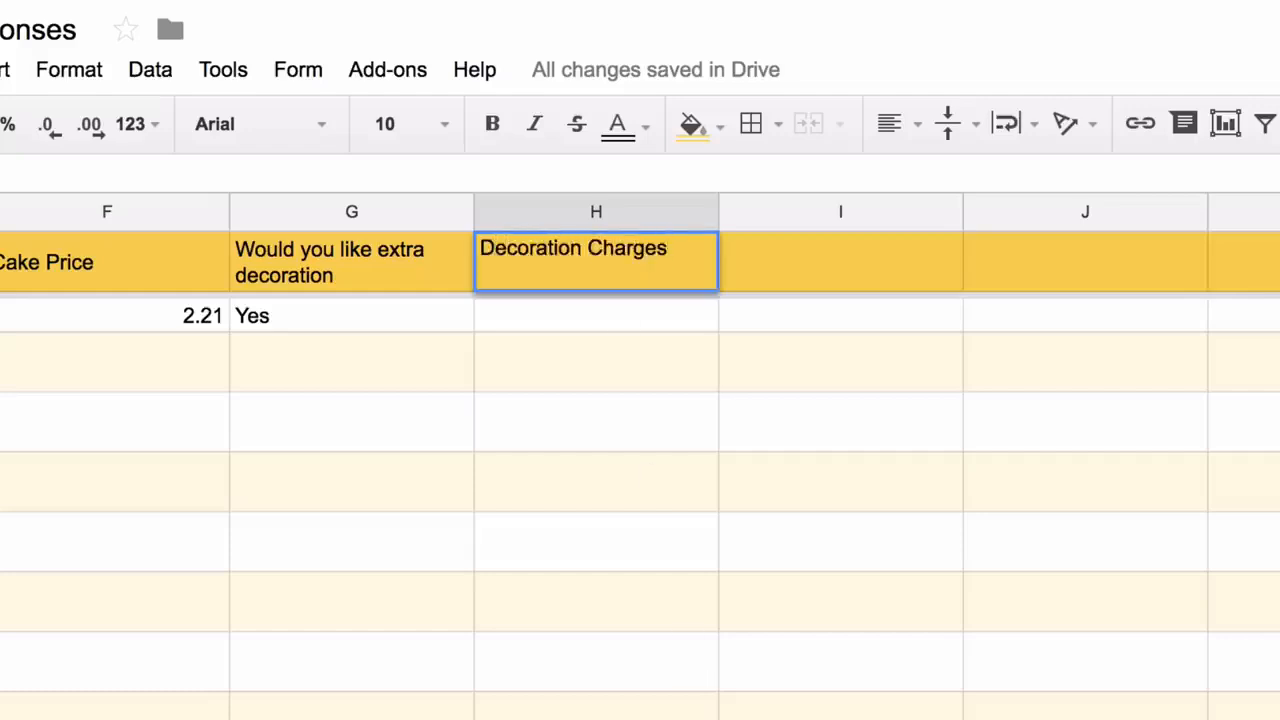
key("Return")
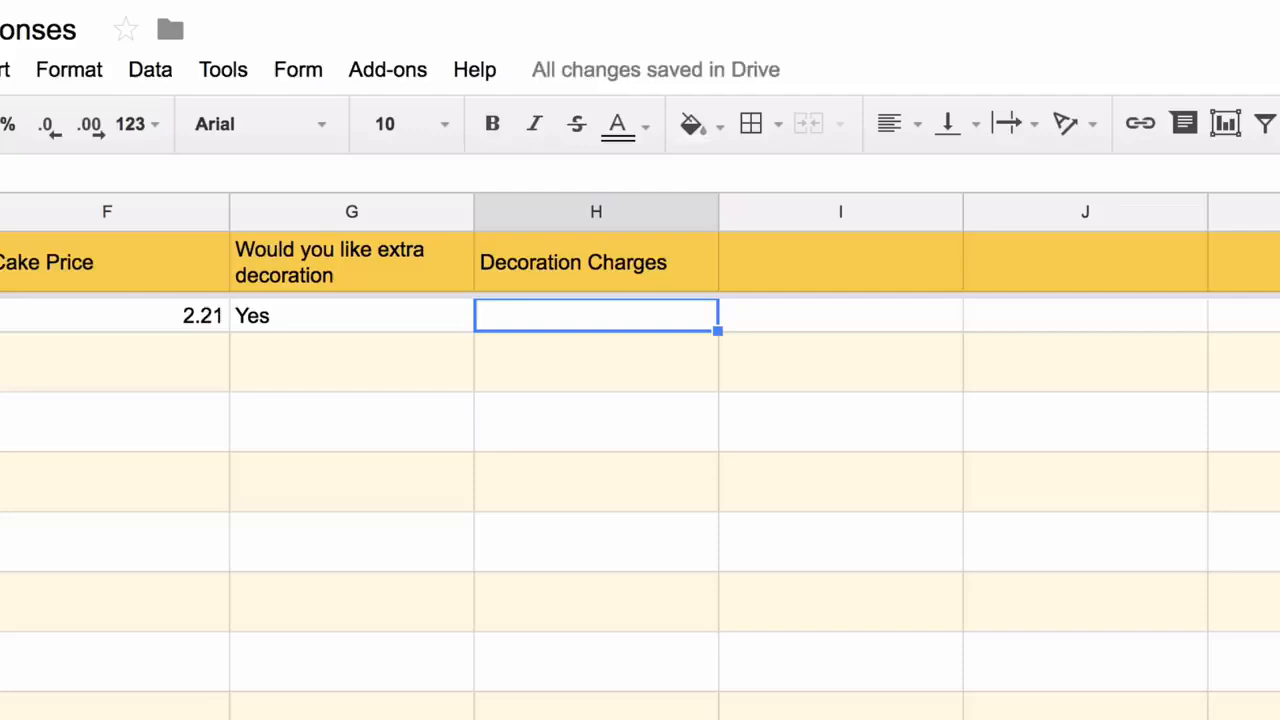
In H2, enter an ArrayFormula charging 99 when G2:G is 'Yes', skipping blank rows
type("=if(")
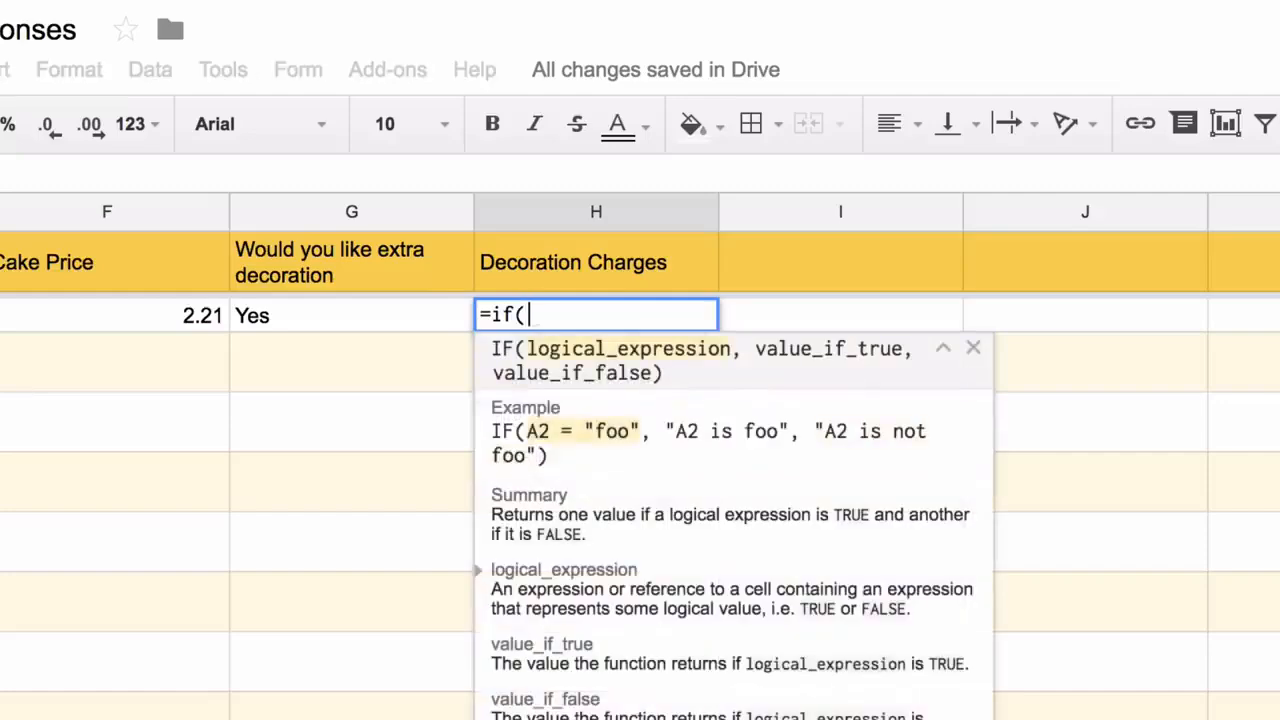
type("G2:G=\"U")
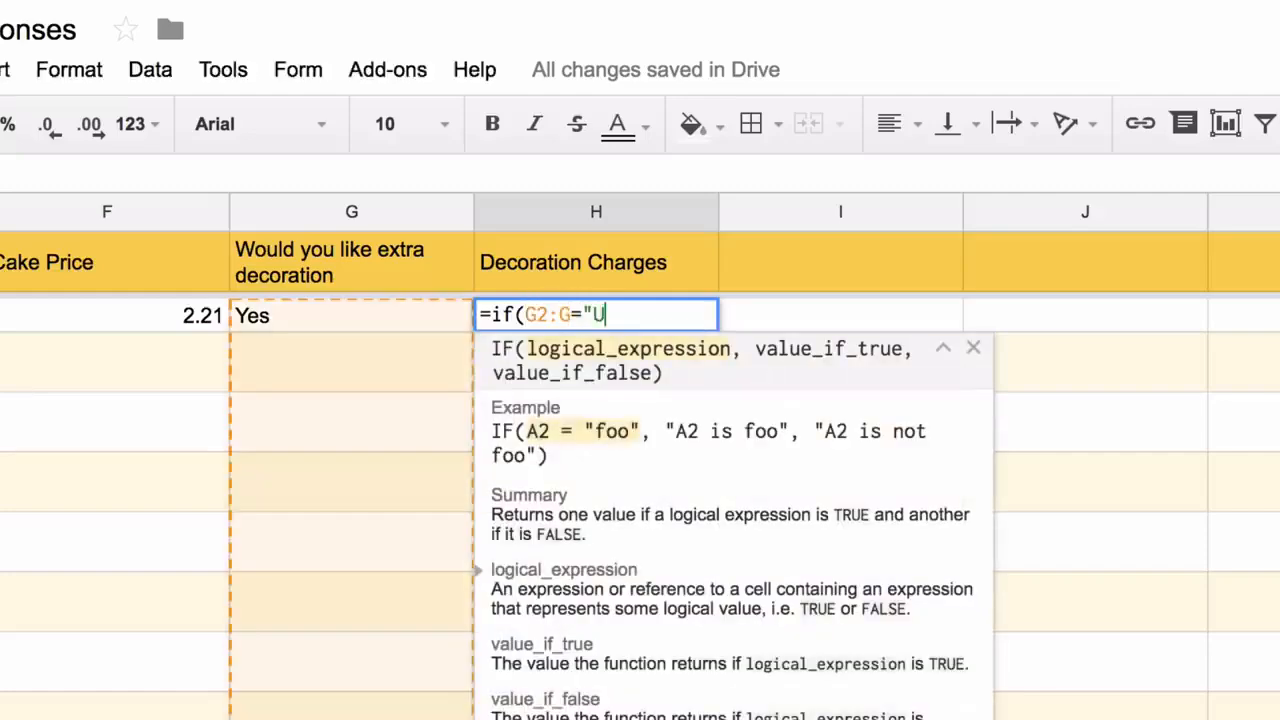
key("BackSpace")
type("Yes\", 99, ")
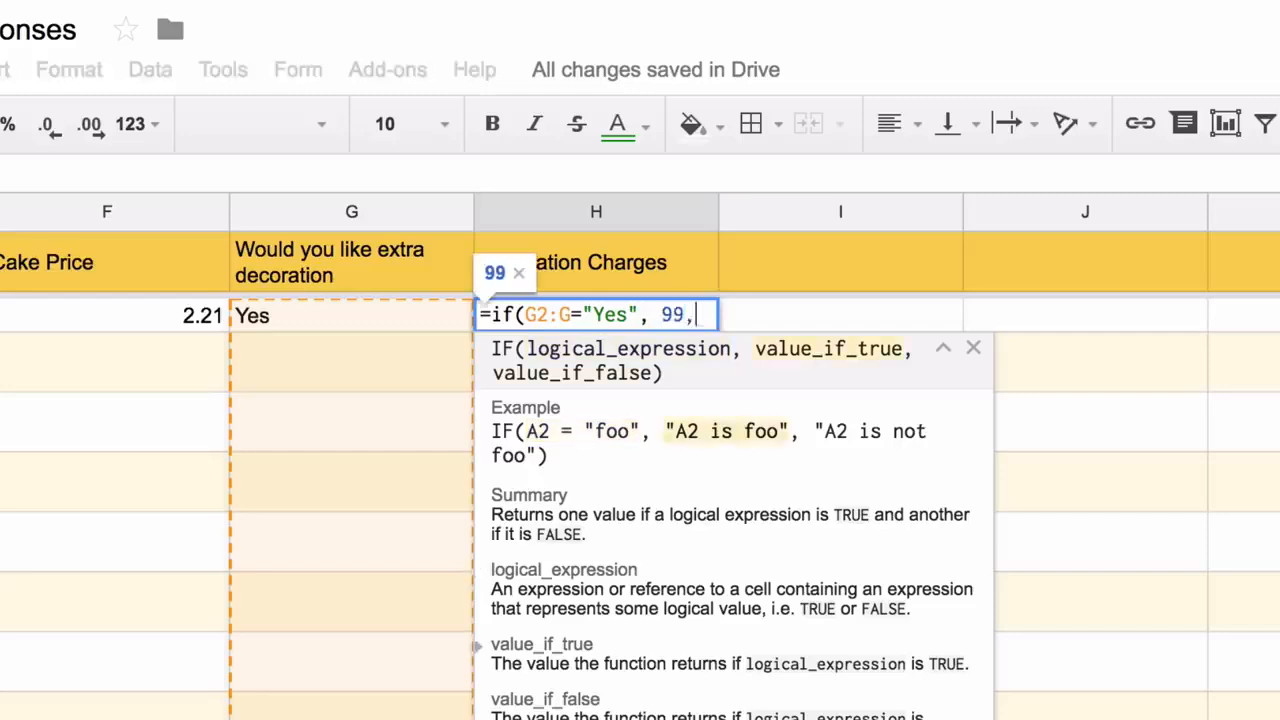
type(")")
key("ctrl+shift+Return")
key("Left")
key("Left")
key("Left")
key("Left")
key("Left")
key("Left")
key("Left")
key("Left")
key("Left")
key("Left")
key("Left")
key("Left")
key("Left")
key("Left")
key("Left")
key("Left")
key("Left")
key("Left")
key("Left")
key("Left")
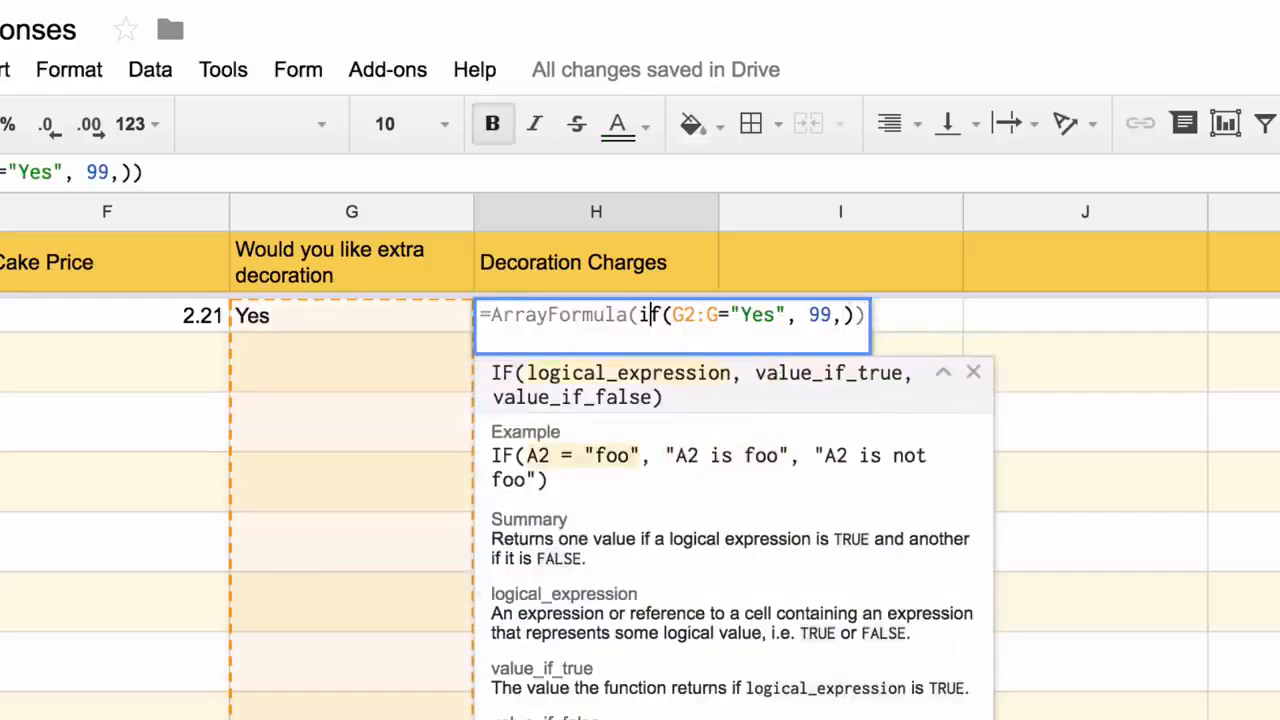
type("if(not(isblank(")
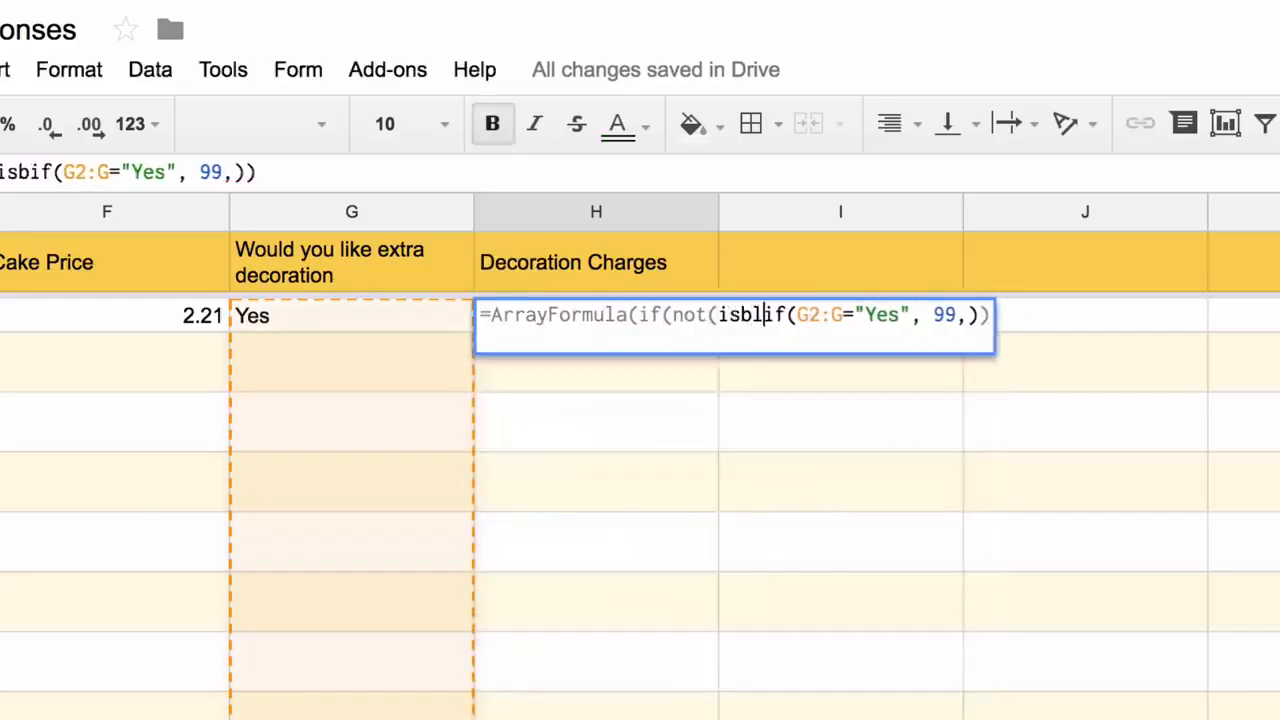
type("g2:g)),")
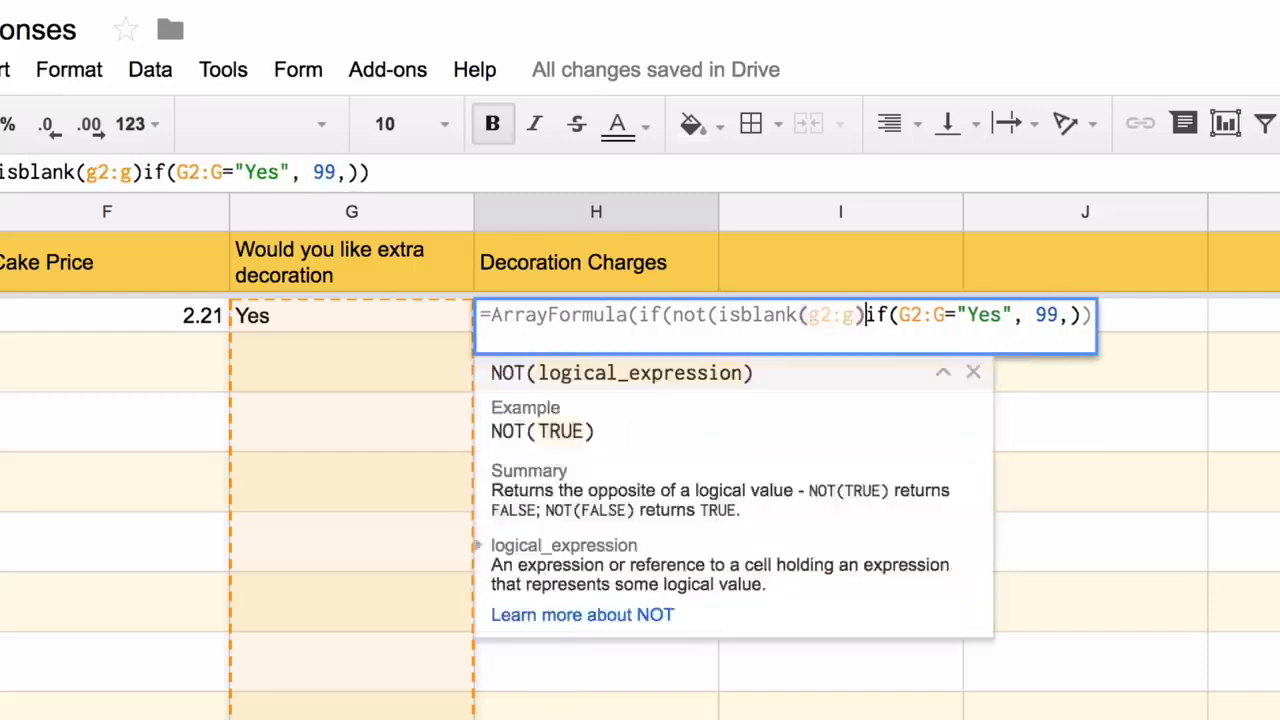
key("Right")
key("Right")
key("Right")
key("Right")
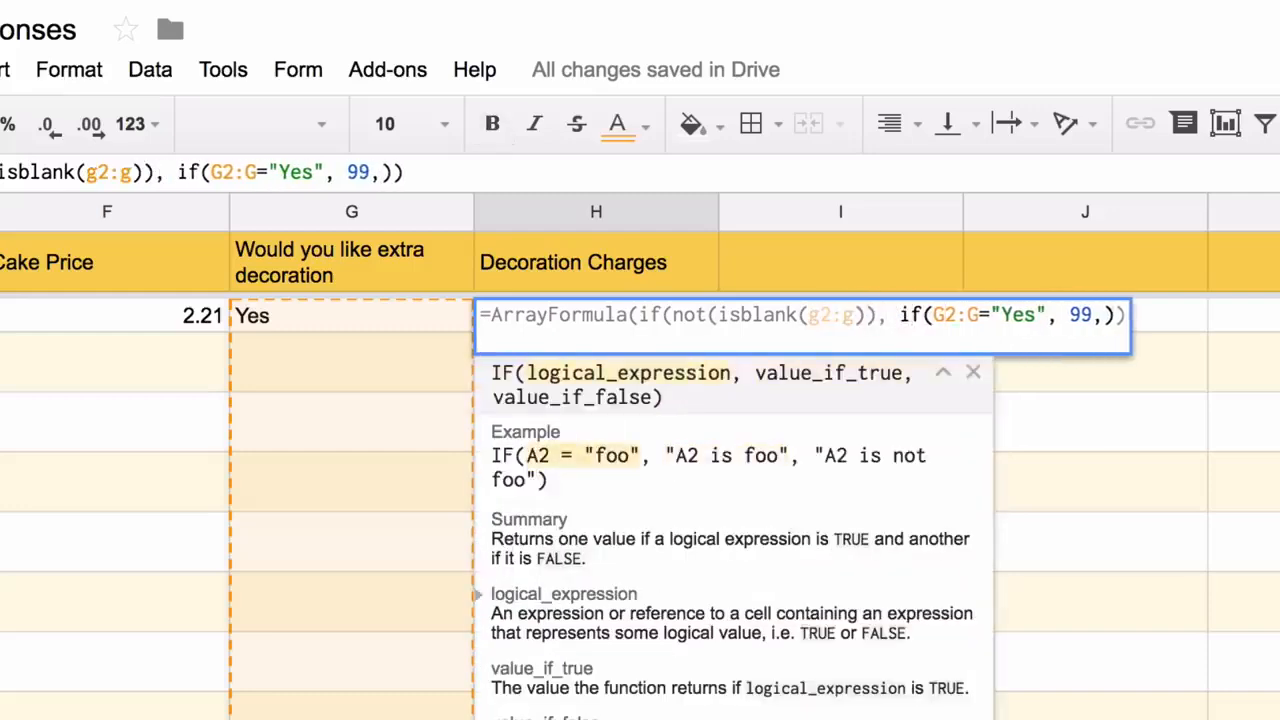
key("Right")
key("Right")
key("Right")
key("Right")
key("Right")
key("Right")
key("Right")
key("Right")
key("Right")
key("Right")
key("Right")
key("Right")
key("Right")
key("Right")
key("Right")
type(",")
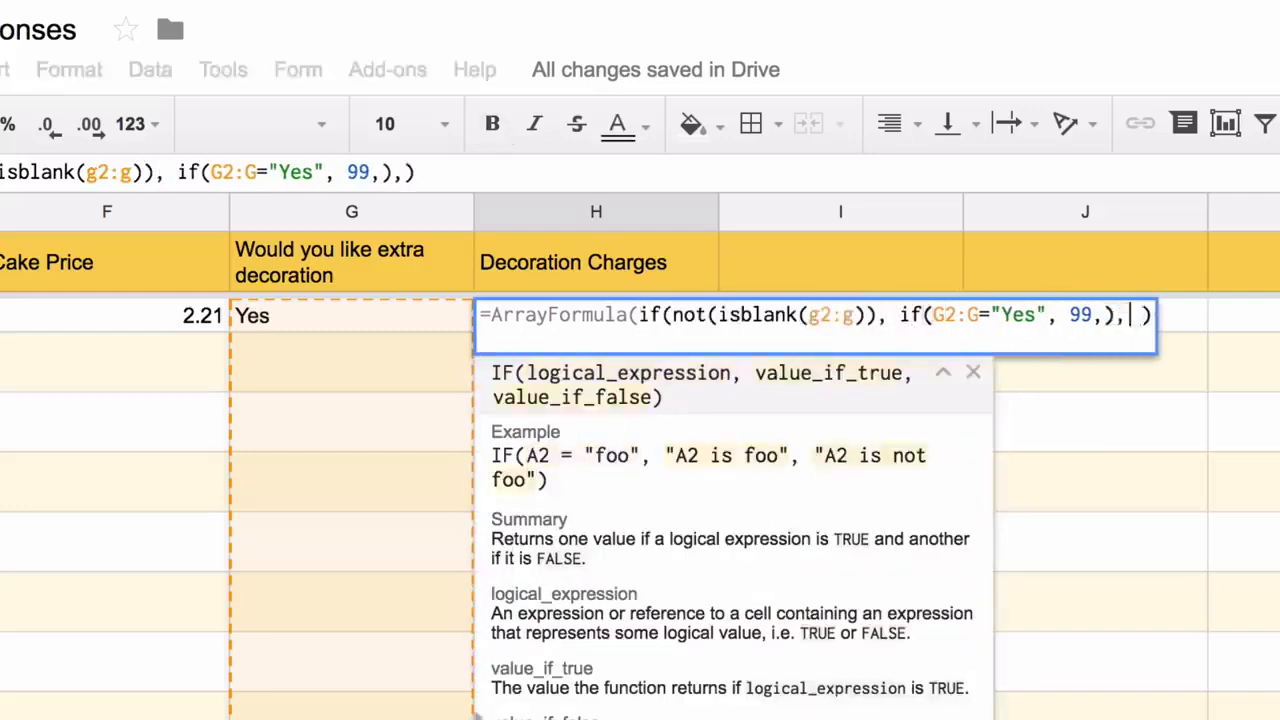
key("Return")
key("Up")
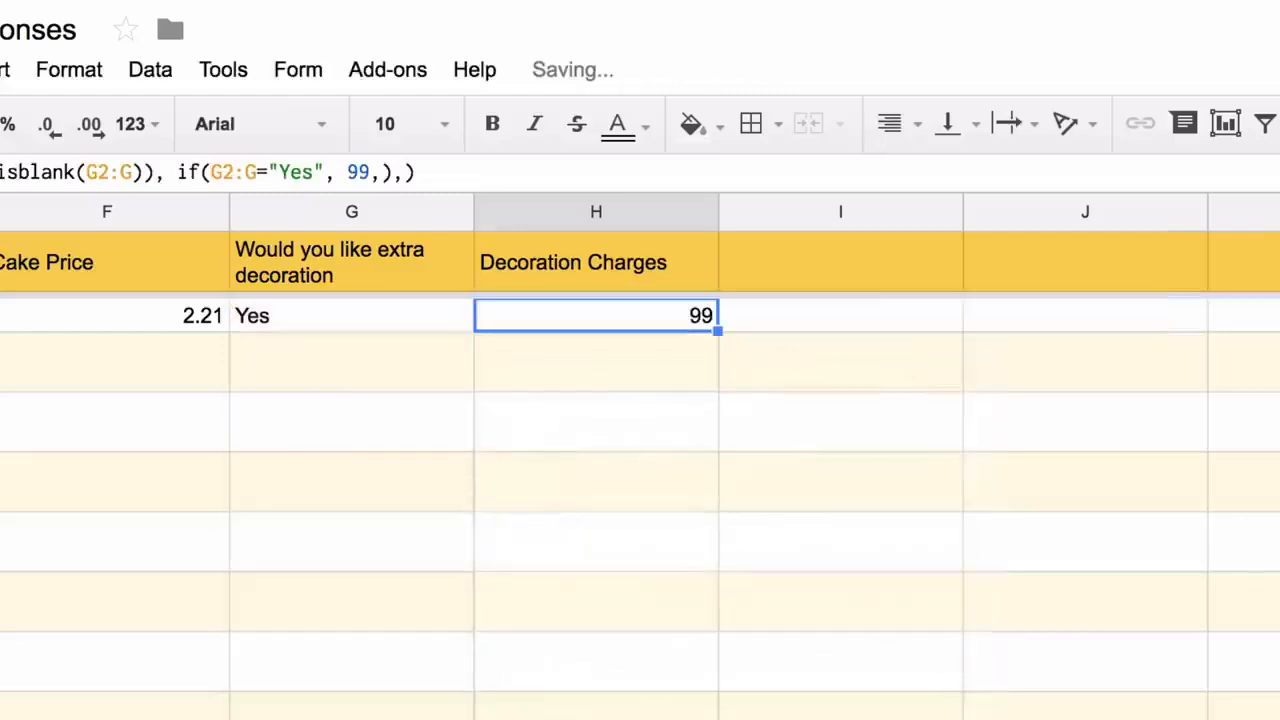
key("Up")
key("Right")
Add a Tax header in I1 and an ArrayFormula computing (F2:F+H2:H)*0.18 in I2
type("Tax")
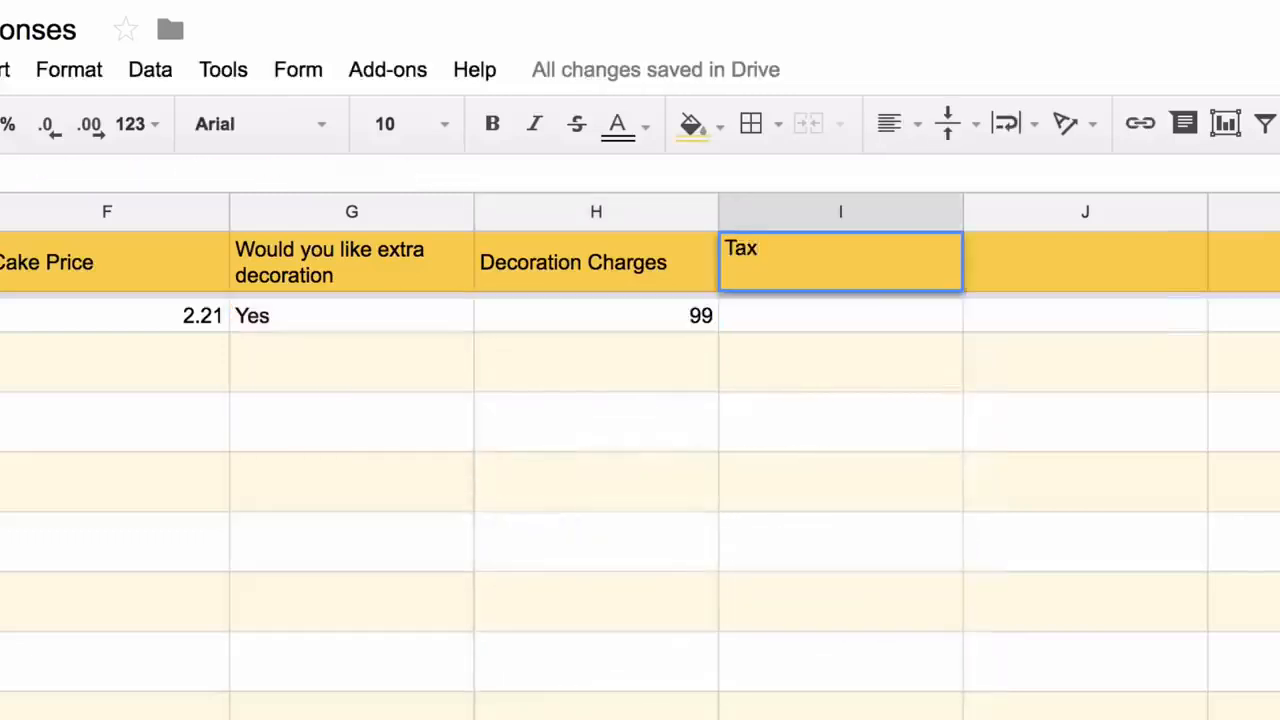
key("Return")
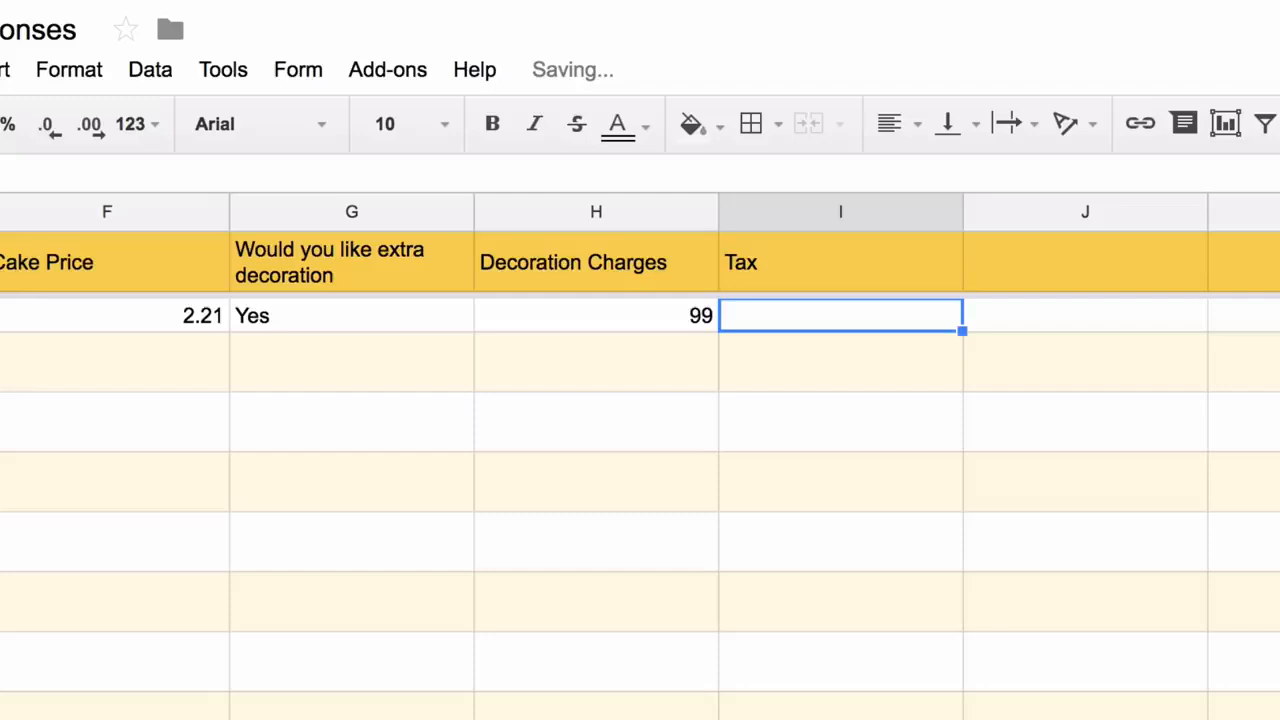
key("Up")
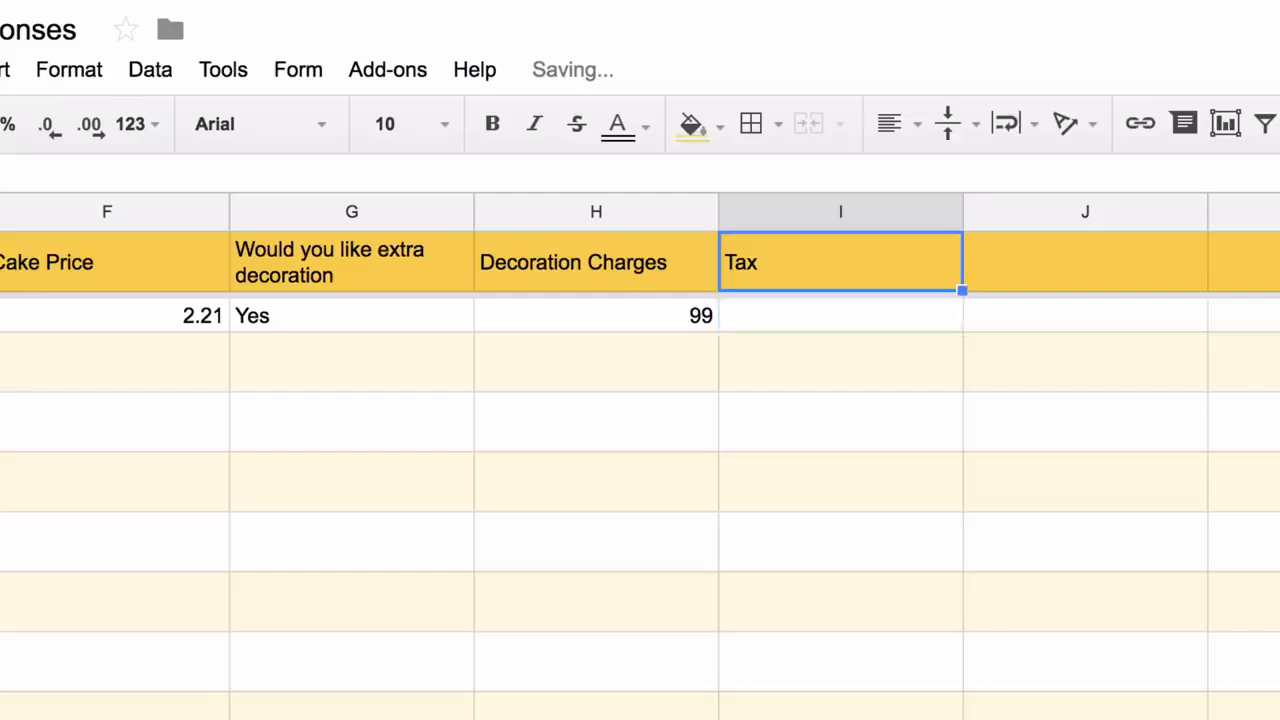
key("Down")
type("=*F2")
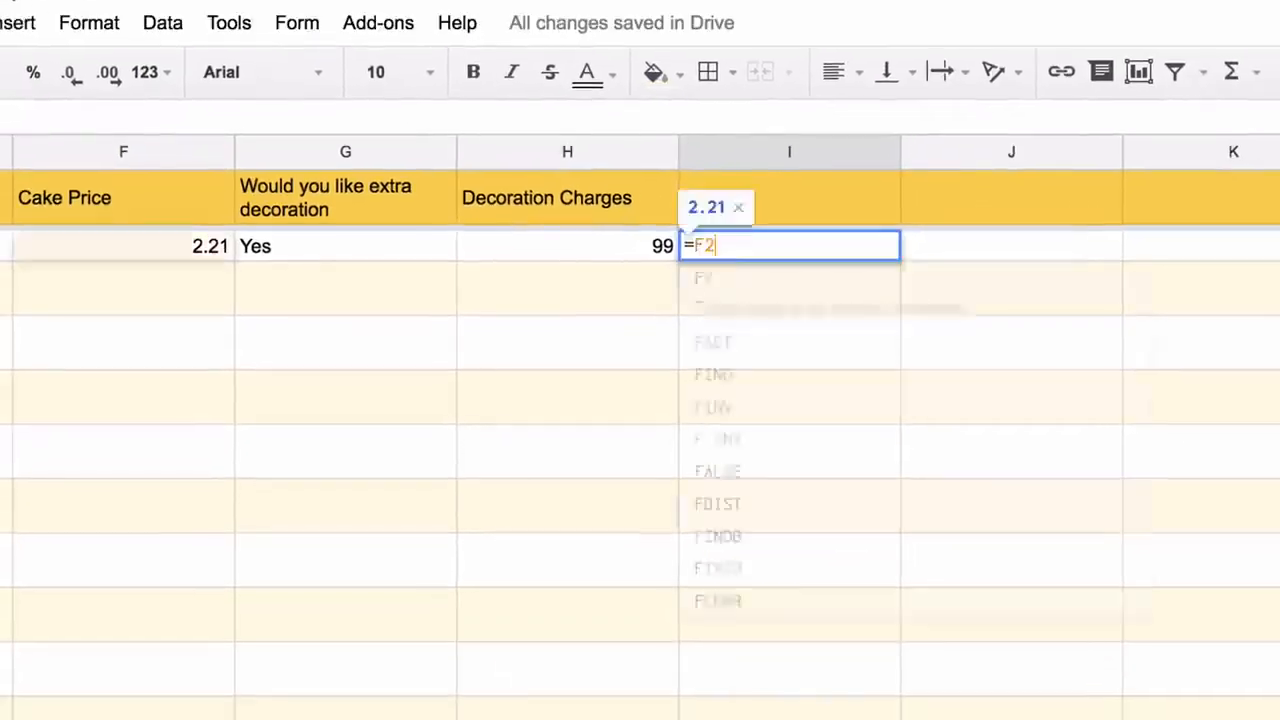
type(":F+H2")
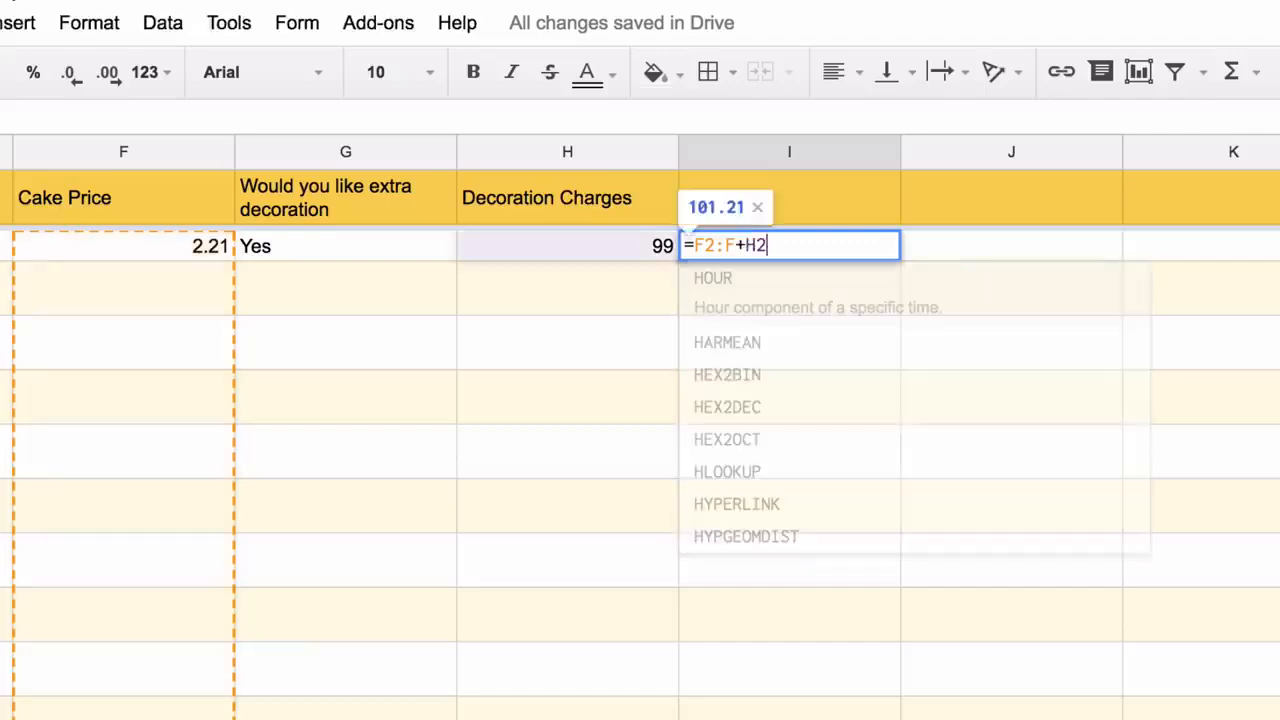
type(":H)")
key("Left")
key("Left")
key("Left")
key("Left")
key("Left")
key("Left")
key("Left")
key("Left")
key("Left")
key("Left")
type("*")
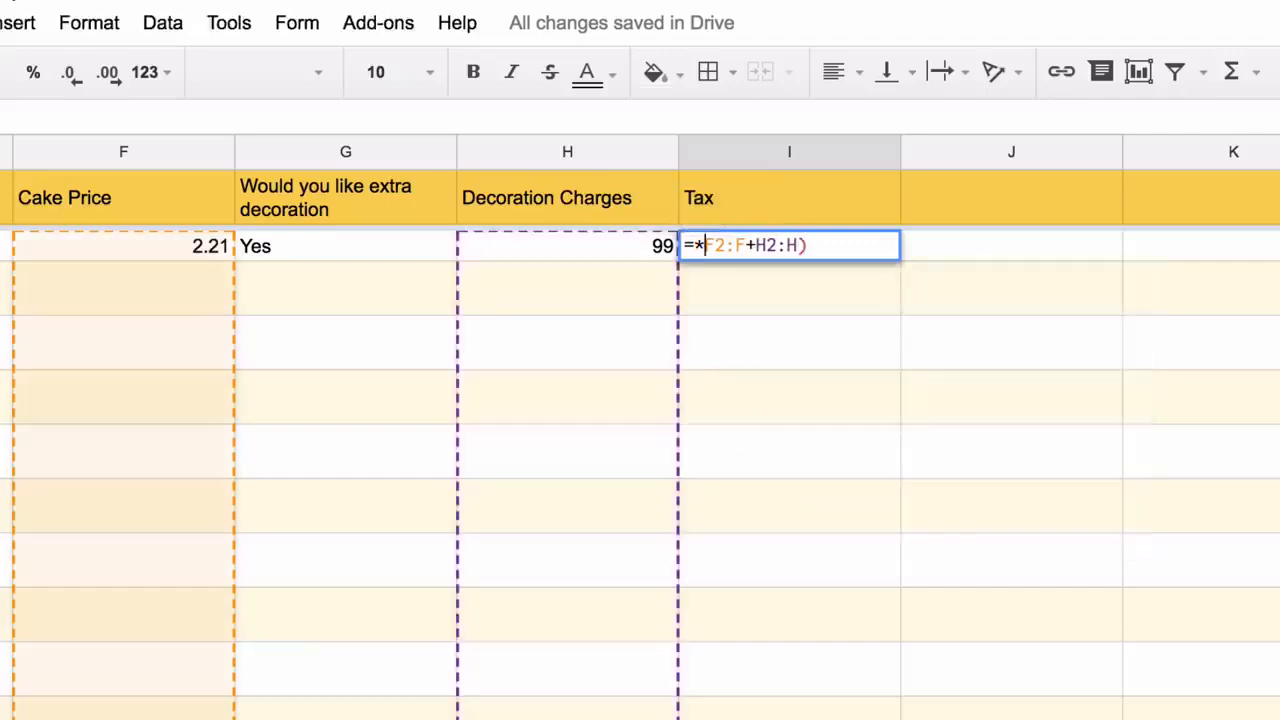
key("BackSpace")
type("(")
key("End")
type("*0.1")
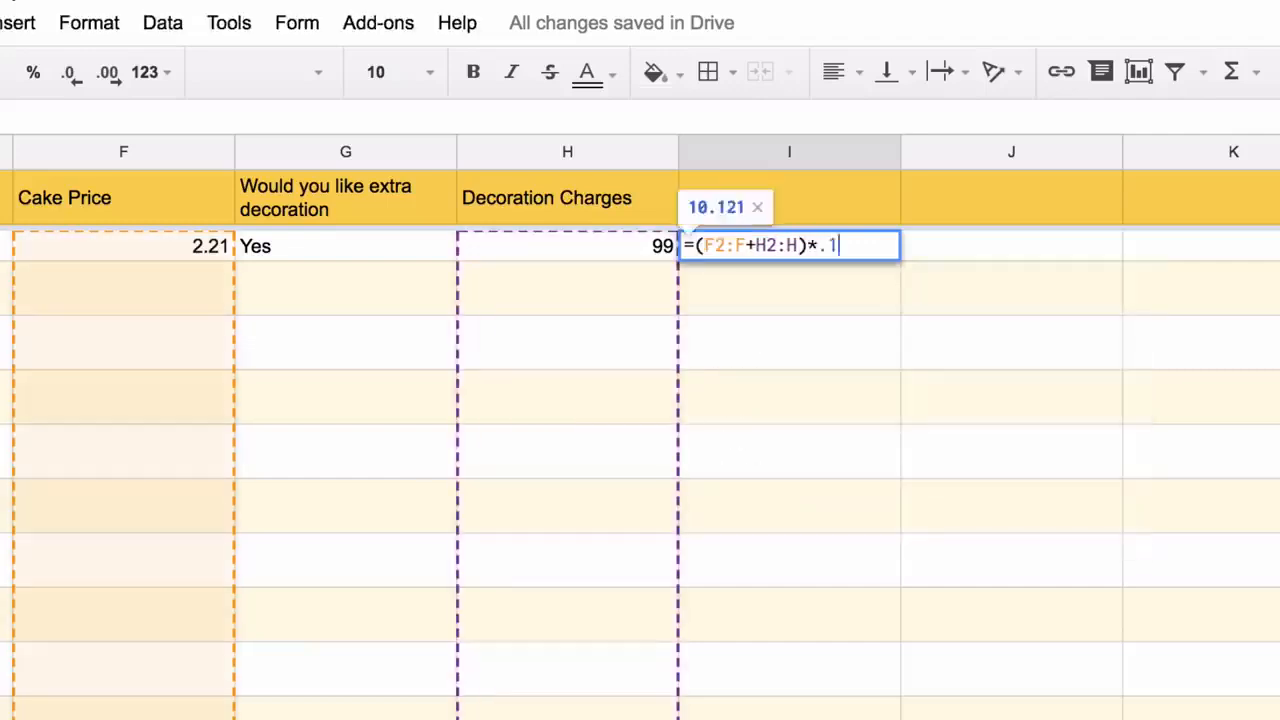
type("8")
key("ctrl+shift+Return")
Skip blank rows with IF(NOT(ISBLANK(F2:F))), remove the stray J2, and commit the tax formula
key("Return")
type("if(not(")
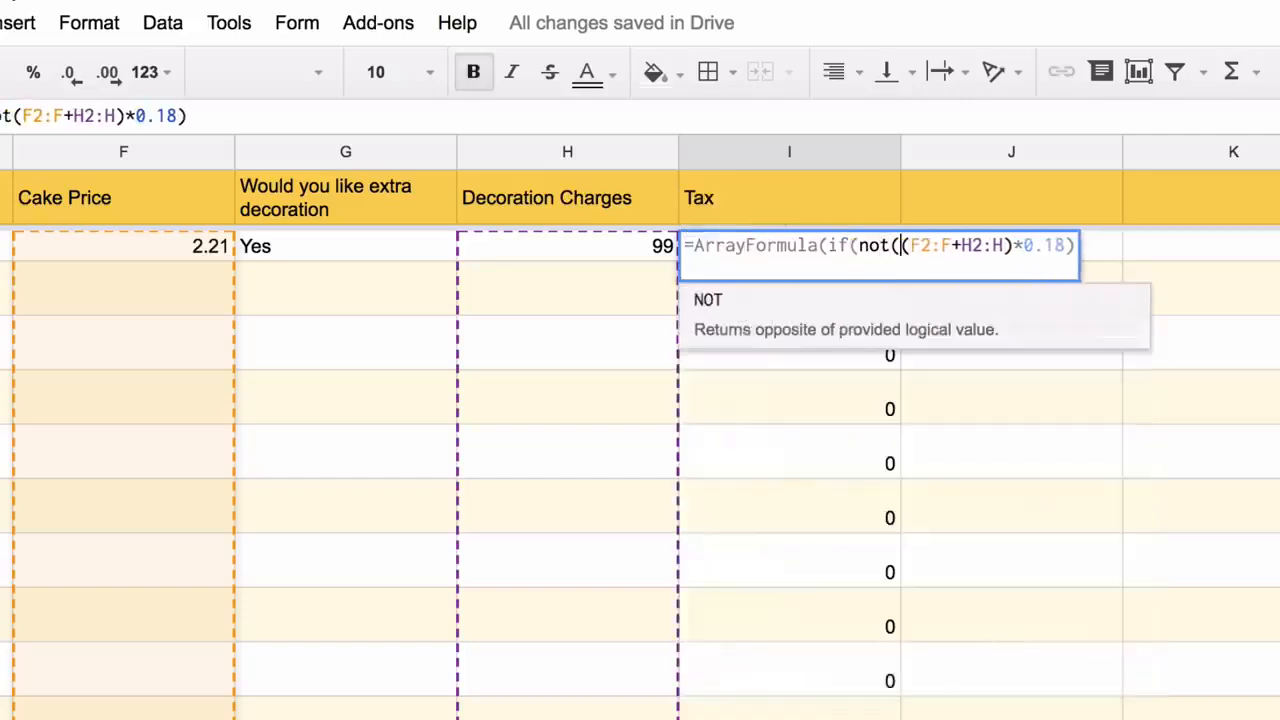
type("isblank(f")
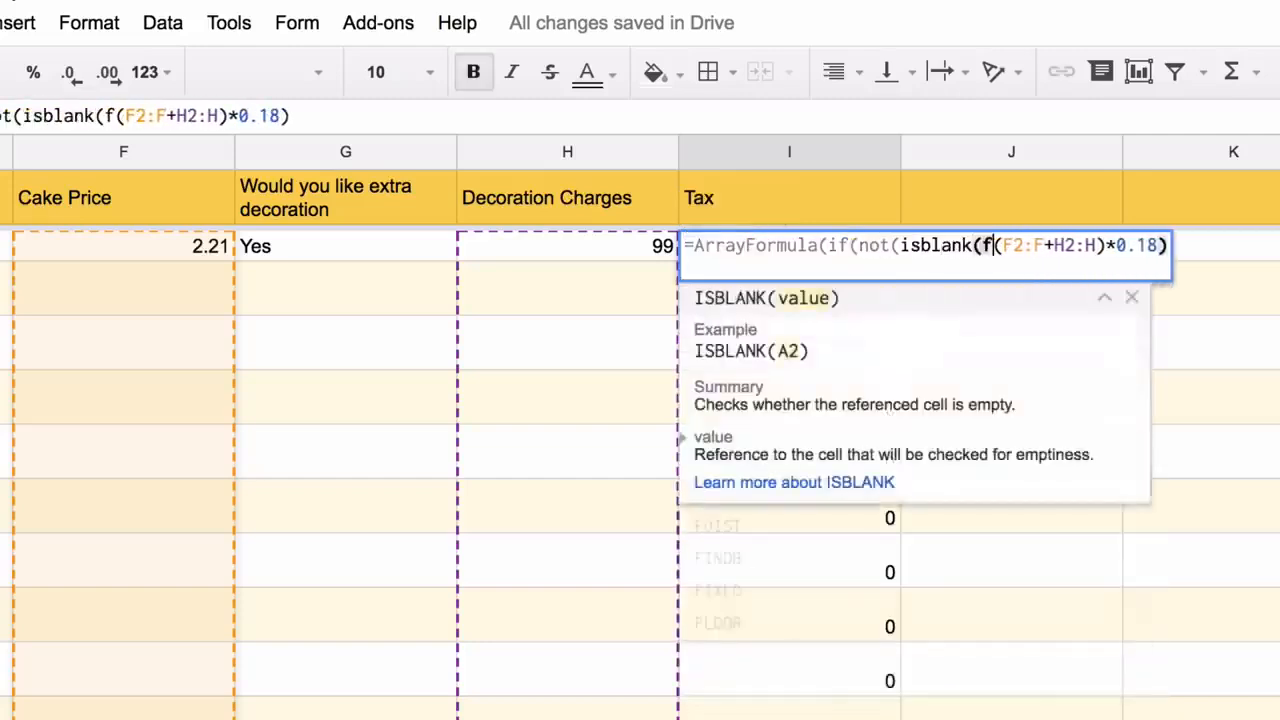
type("2:f)")
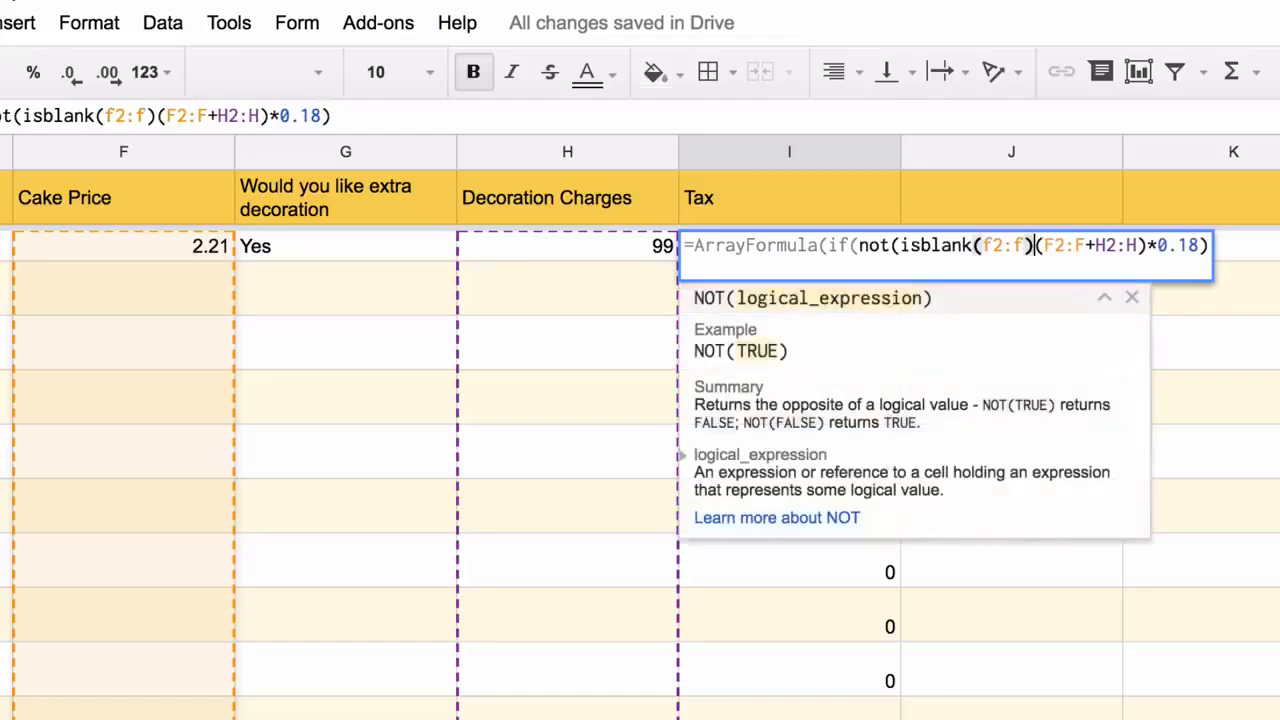
type("),")
left_click(1229, 246)
type(",")
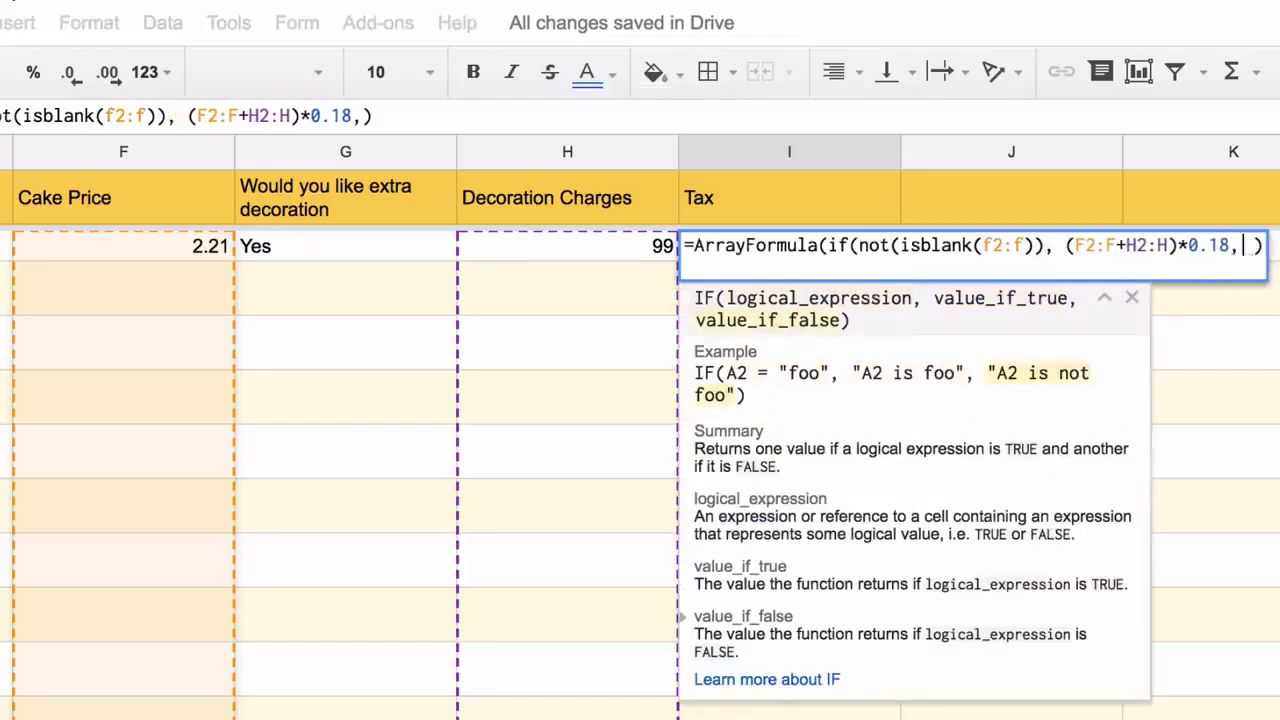
key("Right")
key("BackSpace")
key("BackSpace")
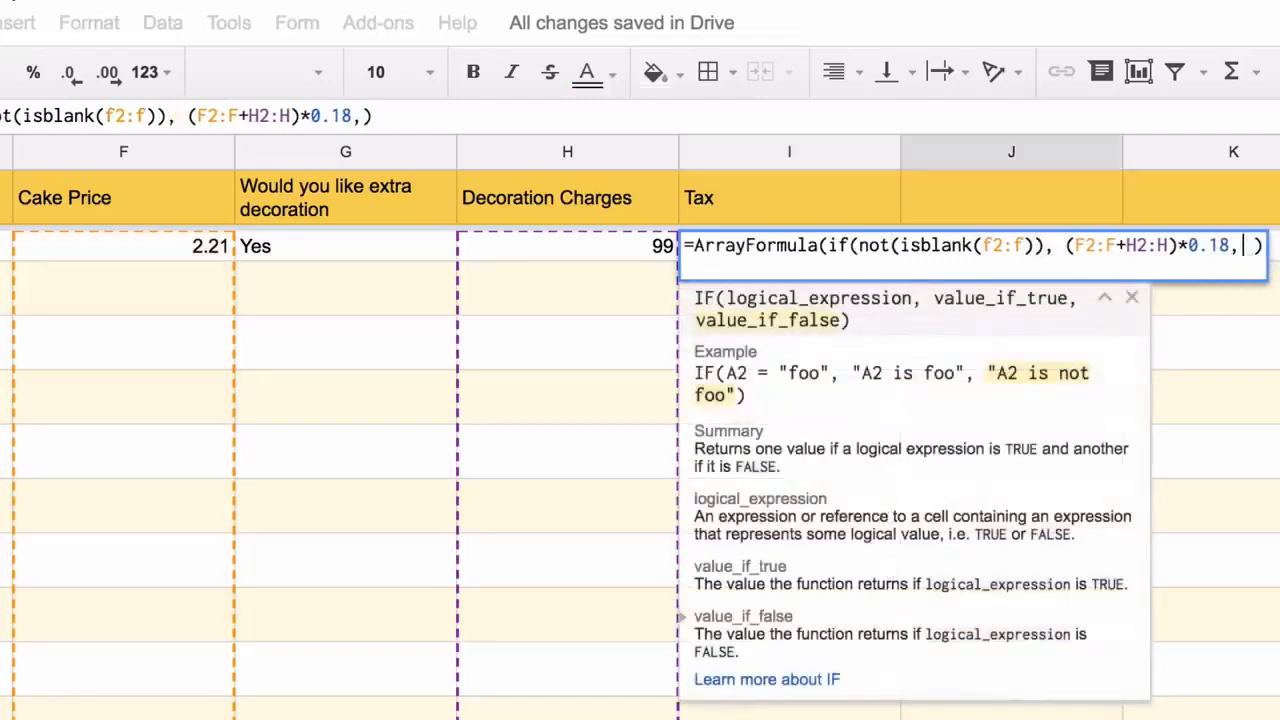
key("Right")
key("BackSpace")
key("BackSpace")
key("Return")
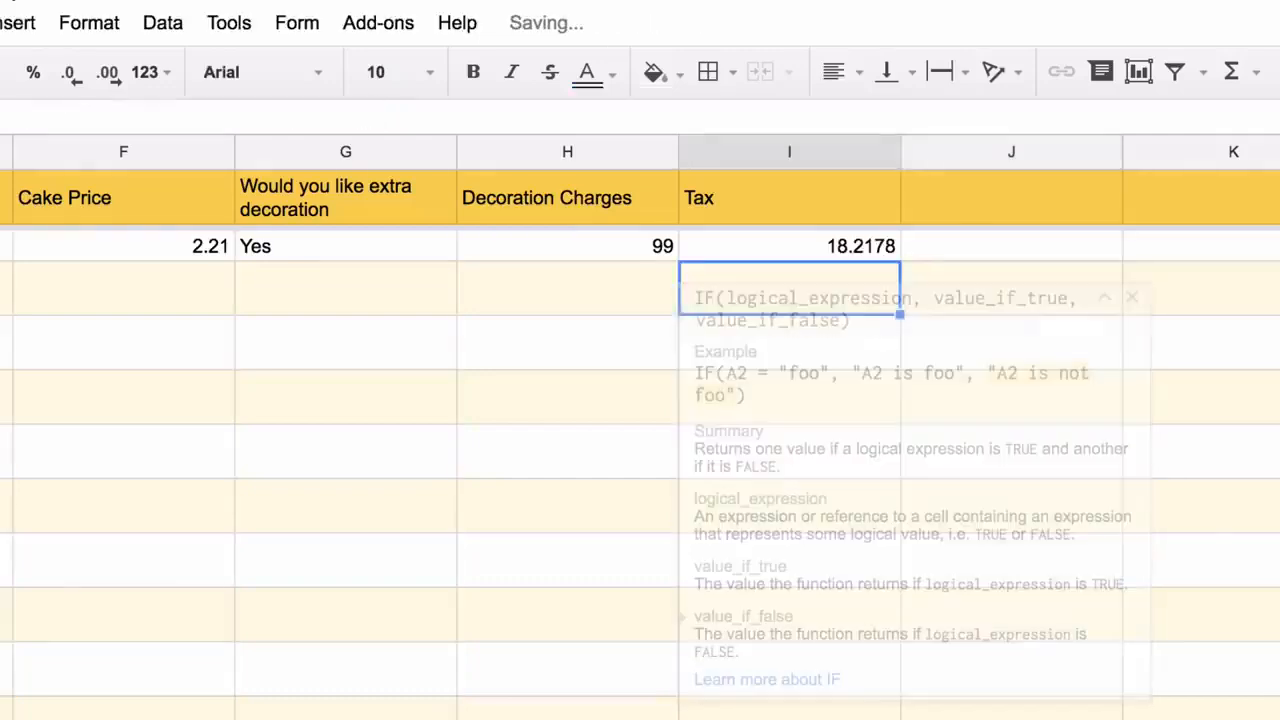
key("Up")
key("Up")
key("Right")
type("Total ")
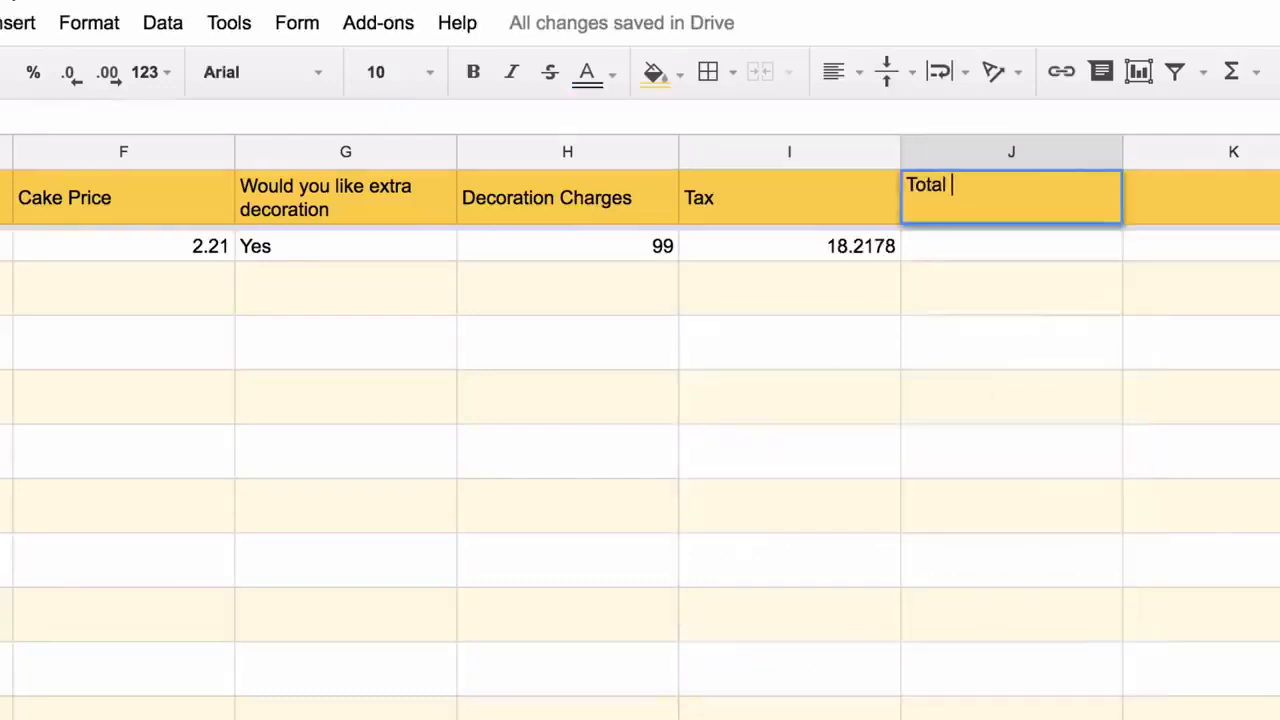
type("Amount")
Confirm the Total Amount header and sum F2:F+H2:H+I2:I in J2, blank when F is empty
key("Return")
type("=f")
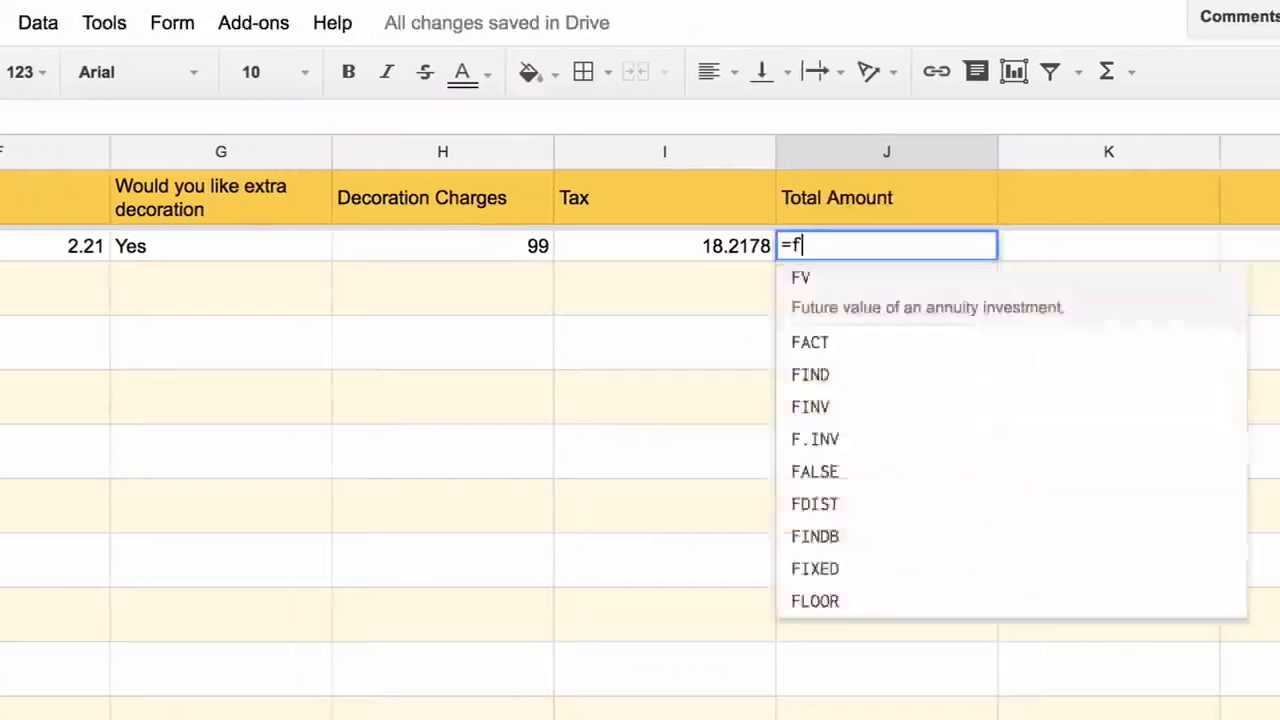
type("2:F+h2:H")
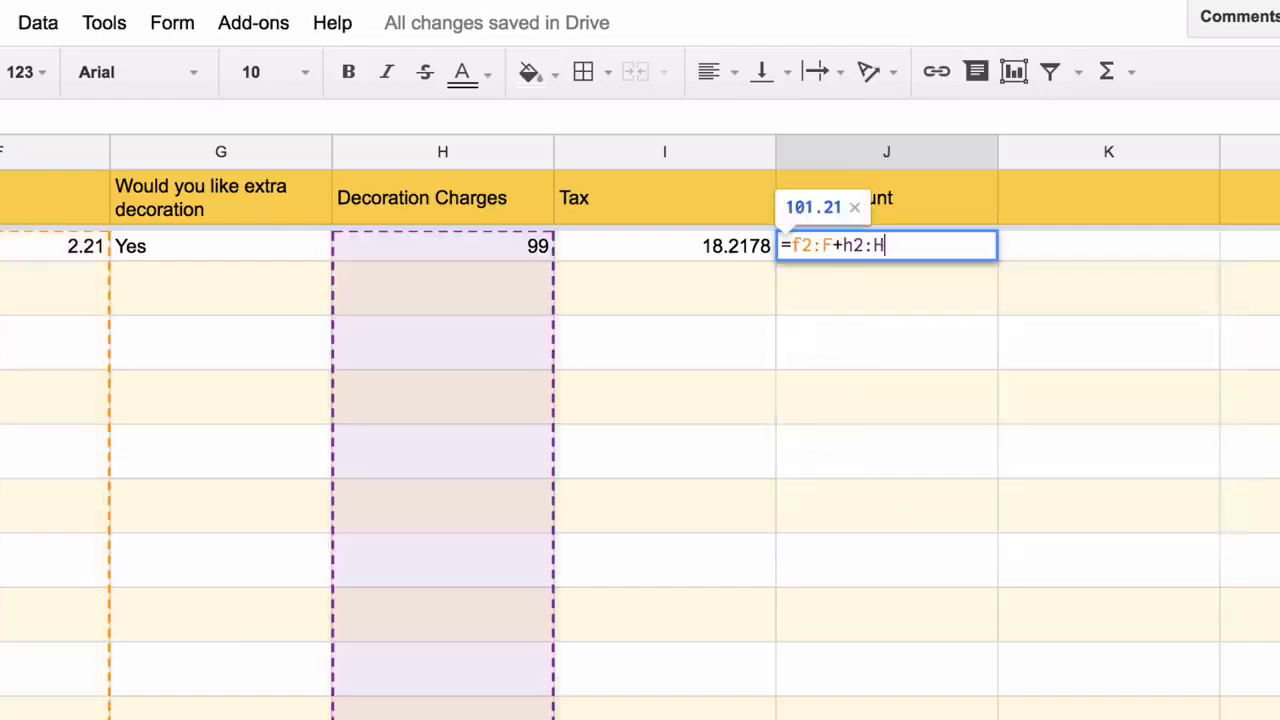
type("+i2:I")
key("ctrl+shift+Return")
key("Return")
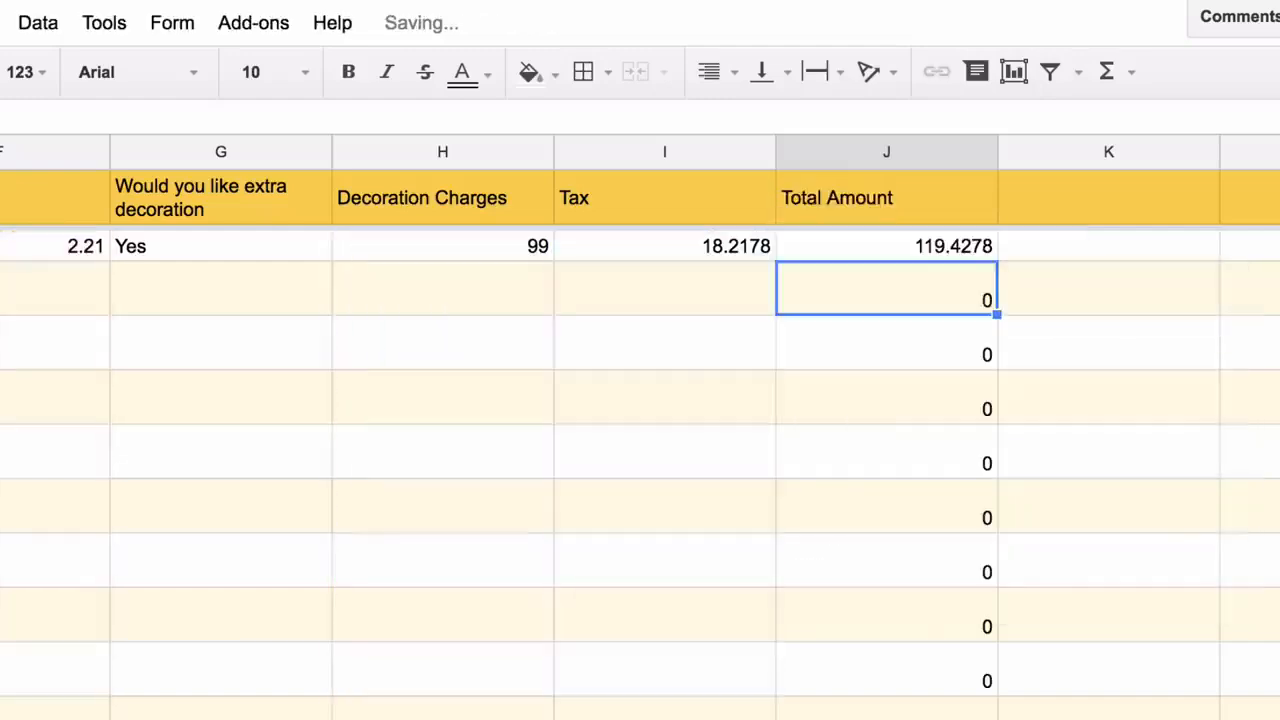
double_click(823, 246)
key("Right")
key("Right")
key("Right")
key("Right")
key("Right")
key("Right")
key("Right")
key("Right")
key("Right")
key("Right")
type("if(not")
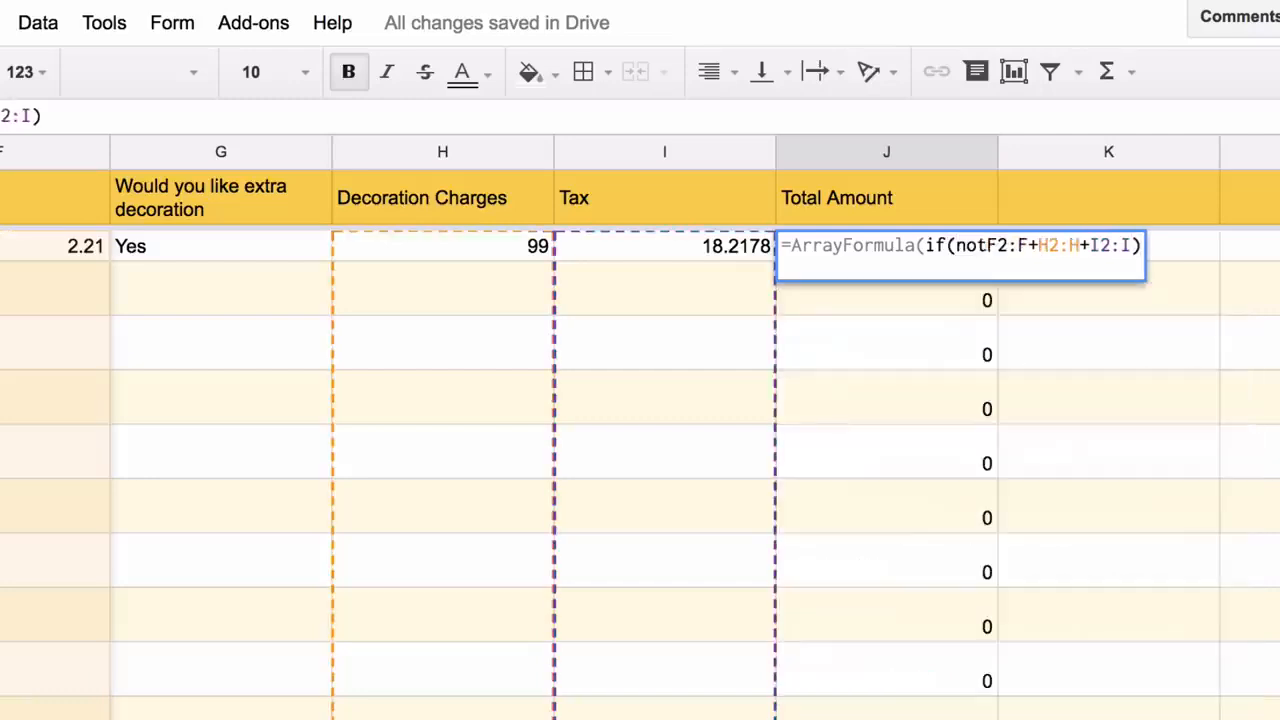
key("BackSpace")
key("BackSpace")
key("BackSpace")
type("len(f2:F")
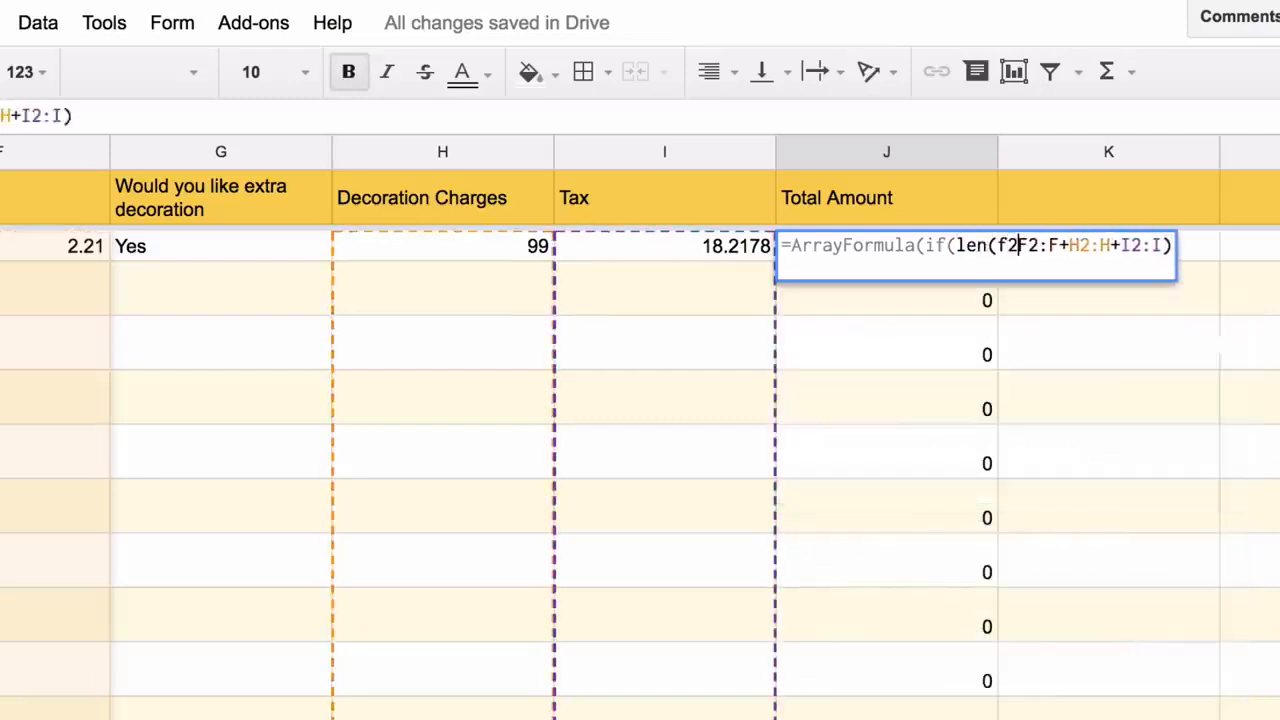
type(")>0, ")
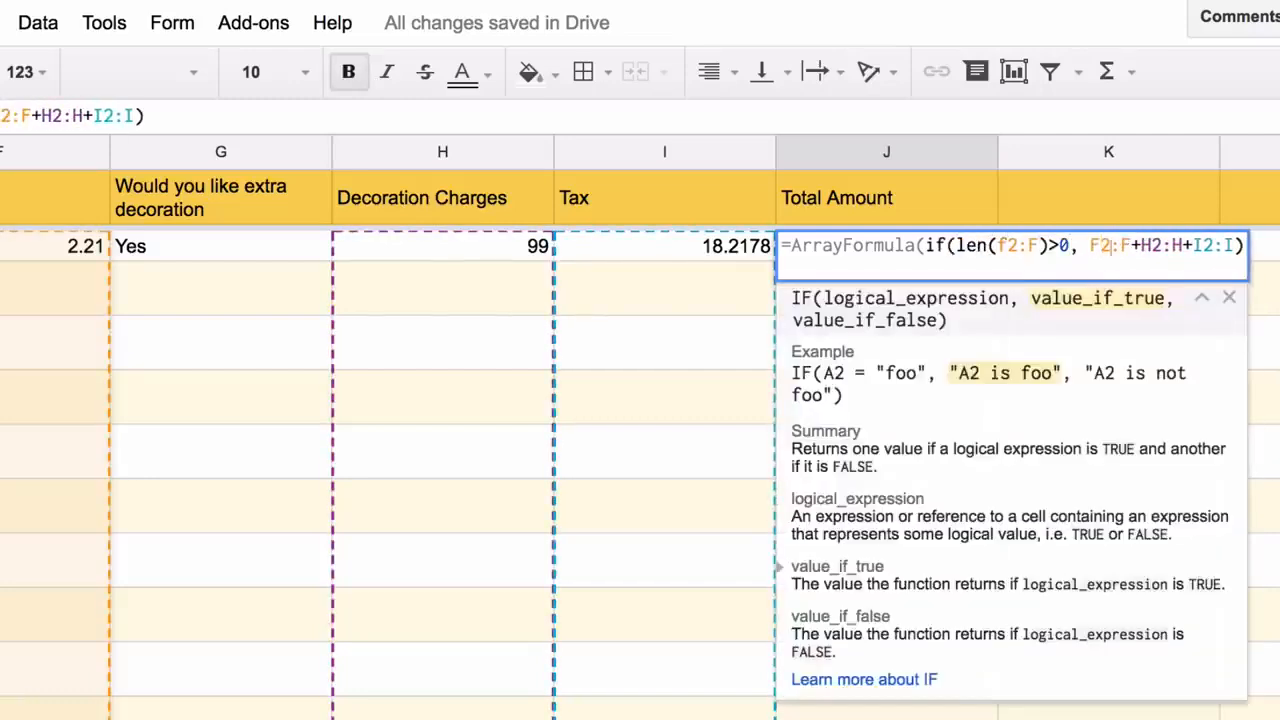
type(",")
key("Return")
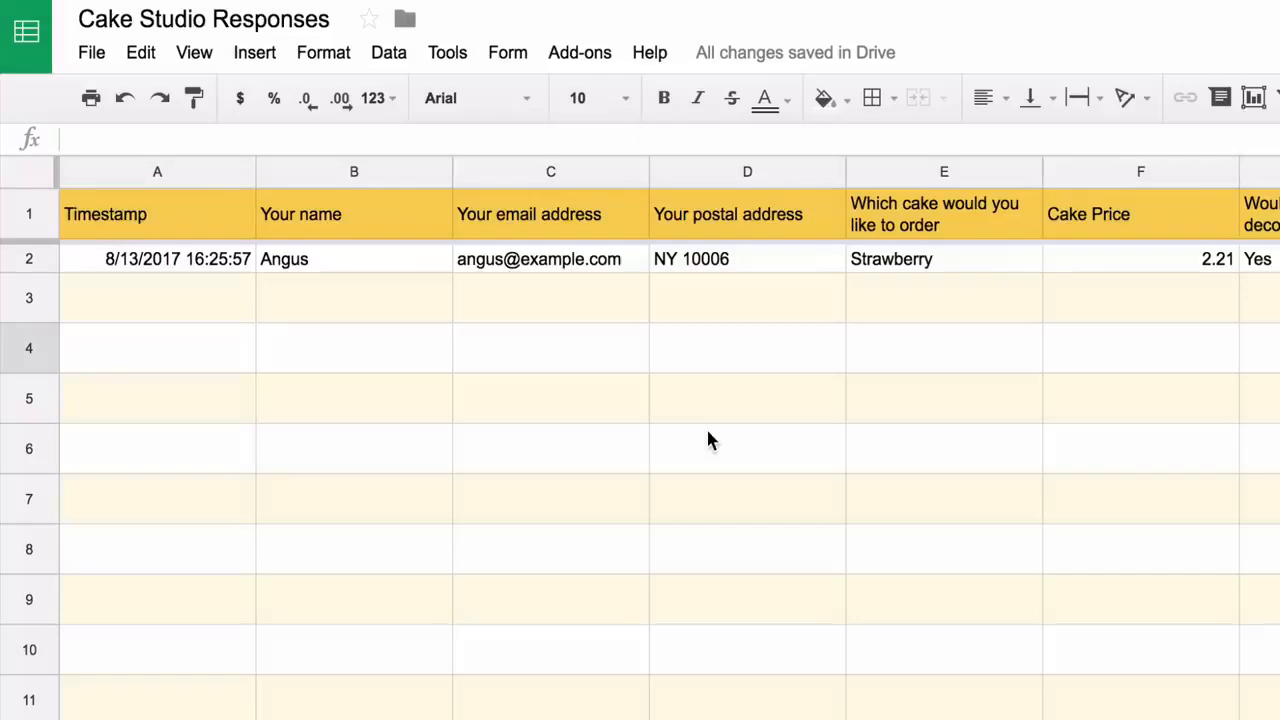
Insert a new column left of column E headed 'Google Maps Image'
left_click(944, 168)
right_click(946, 168)
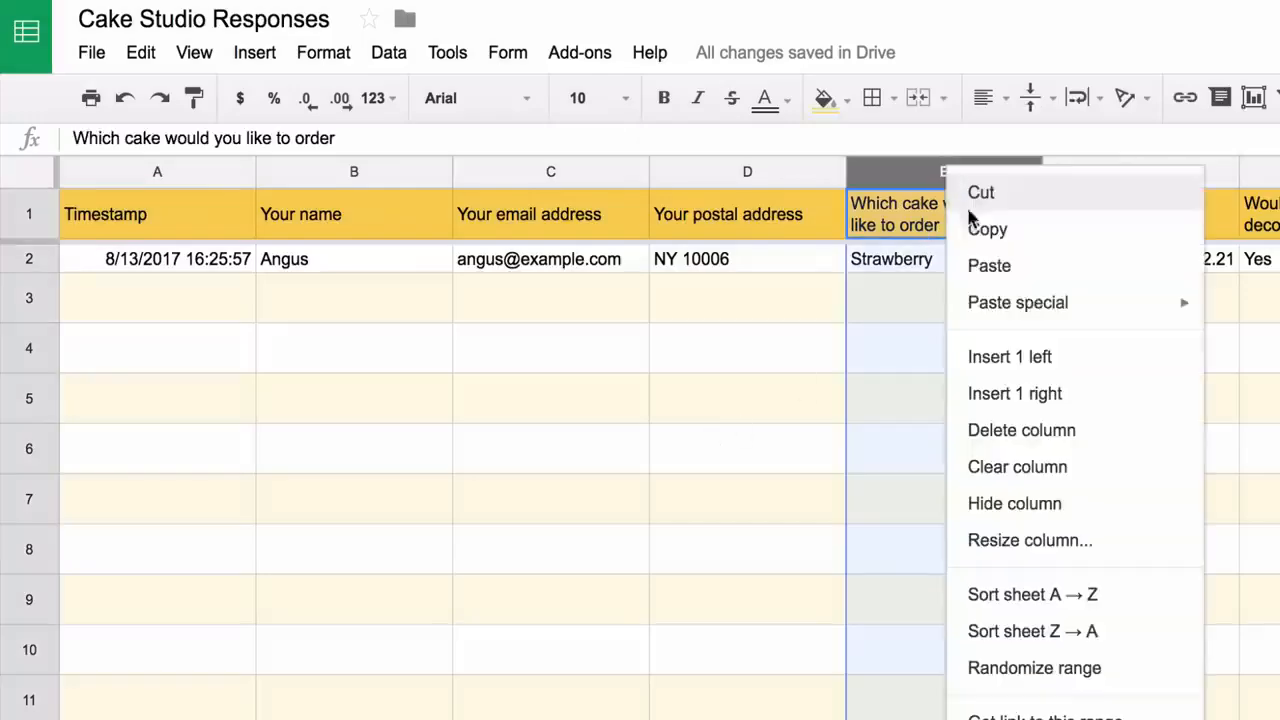
left_click(991, 358)
left_click(950, 218)
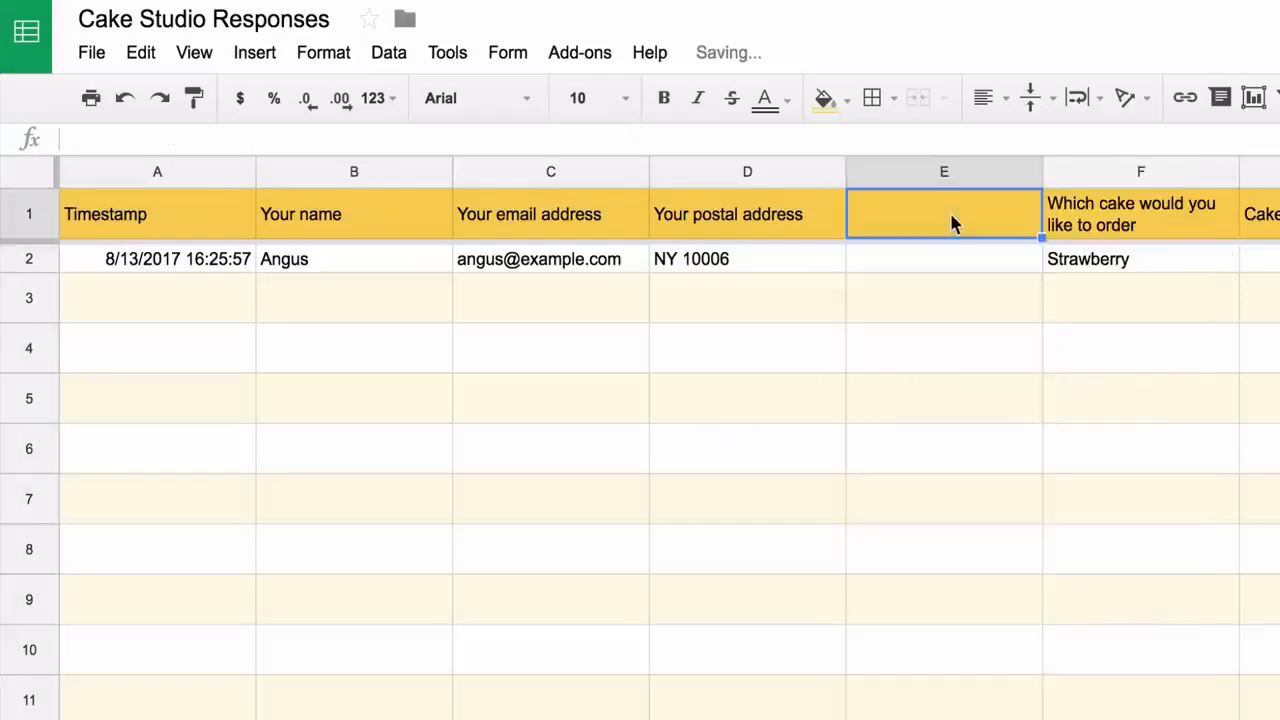
type("Google Ma")
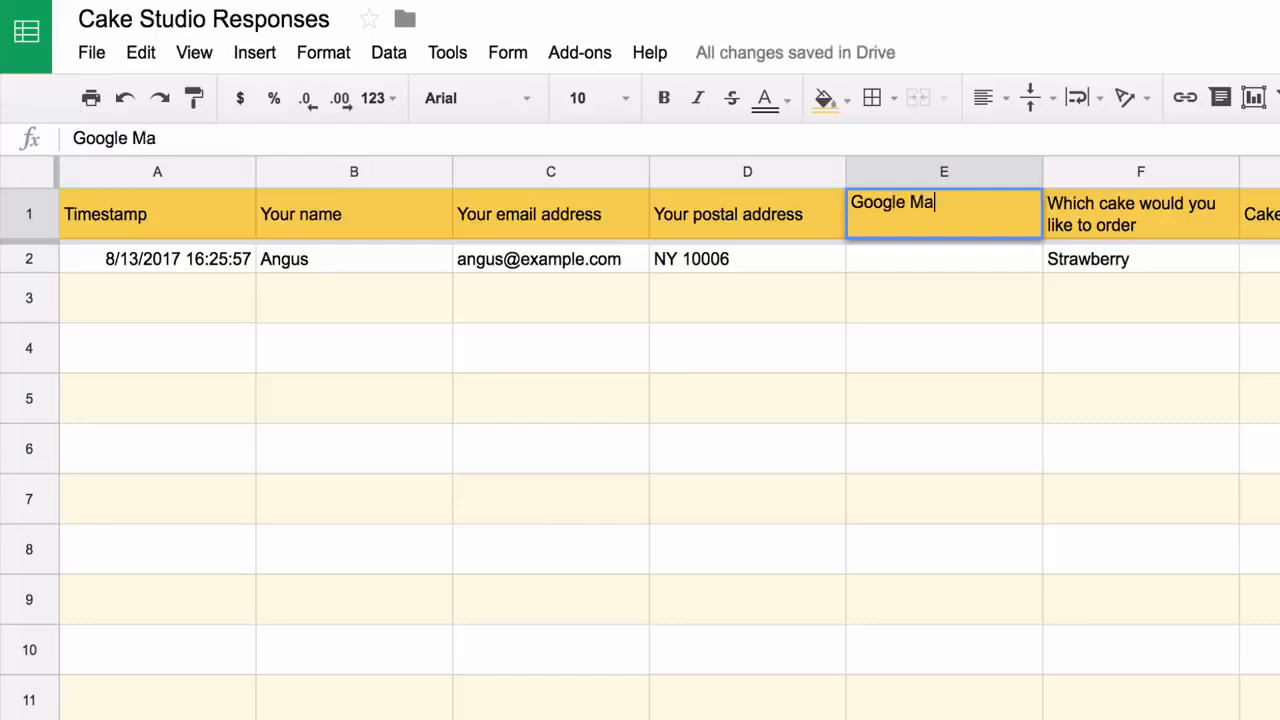
type("ps Image")
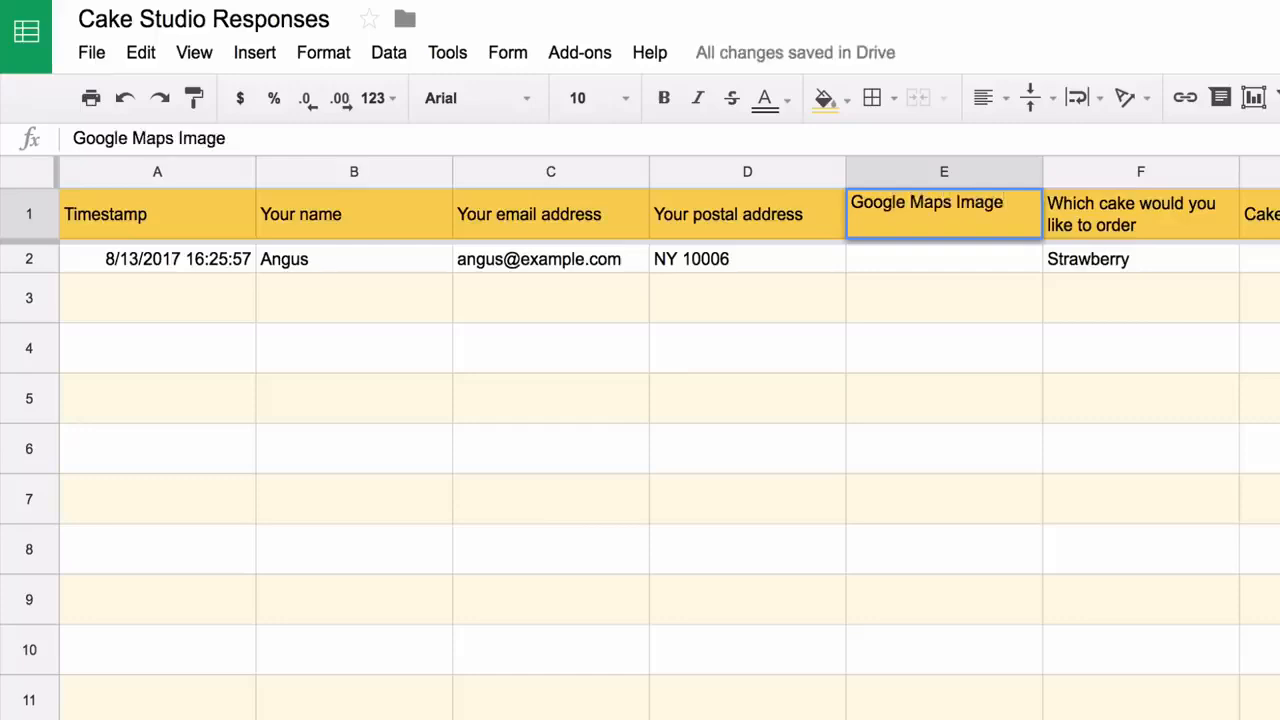
key("Return")
Enter =GOOGLEMAPS(D2:D) in E2 and open the generated map link
type("=")
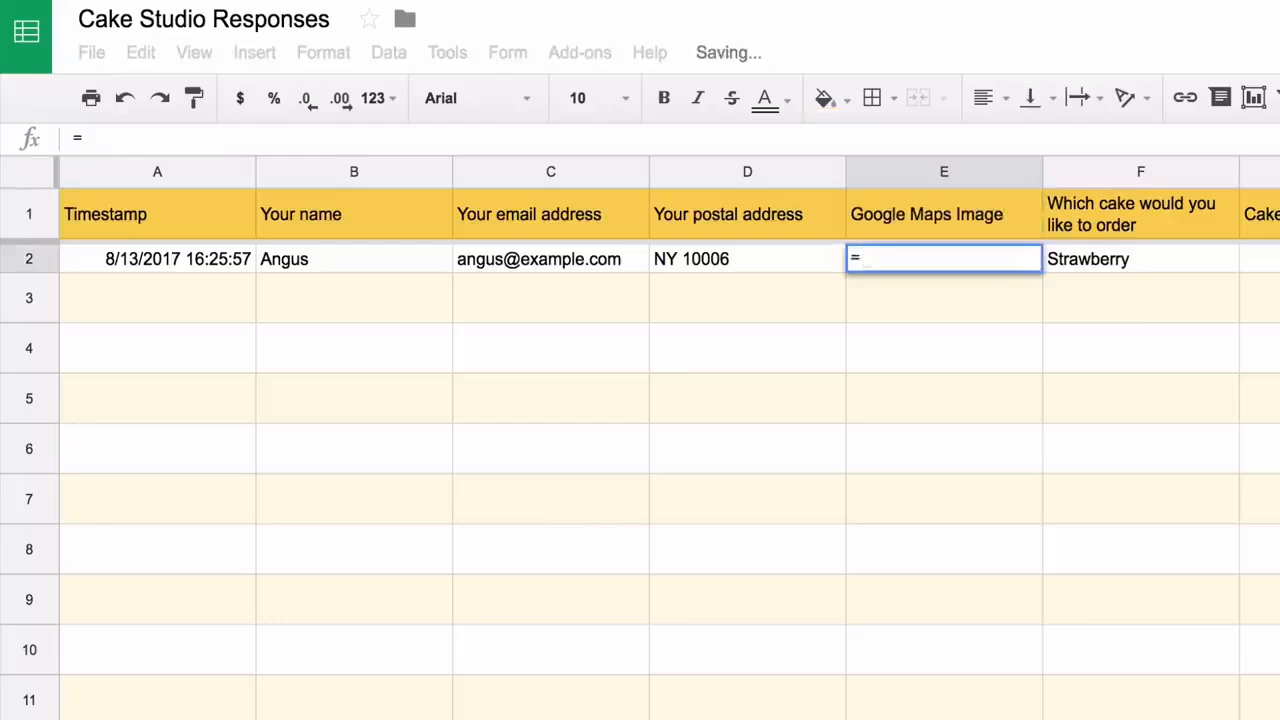
type("GOOGLEMAPS(")
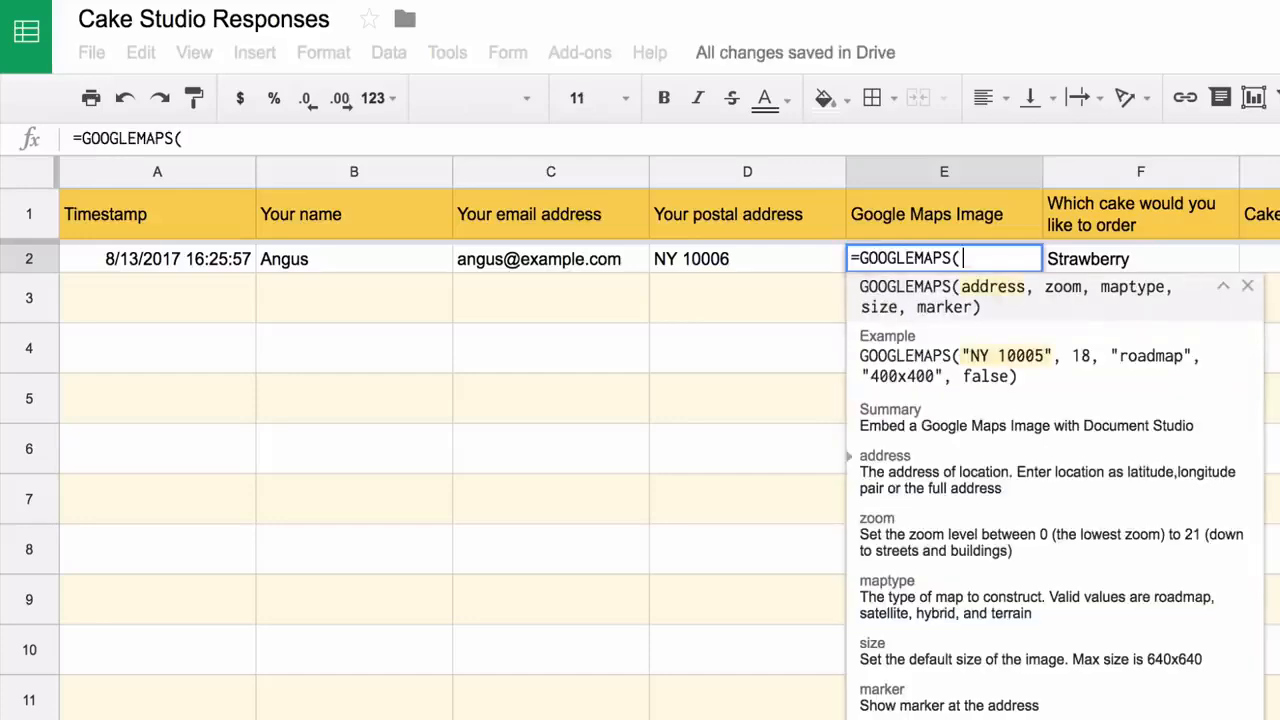
type("D2:D")
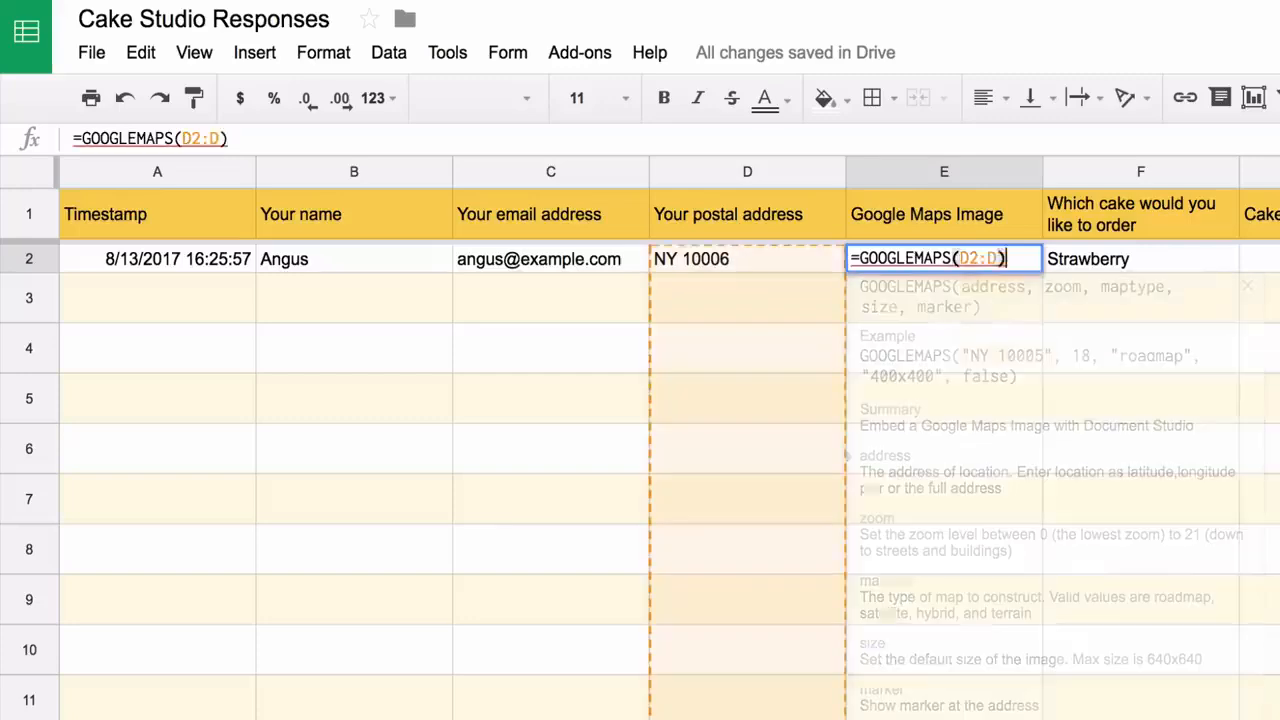
key("Return")
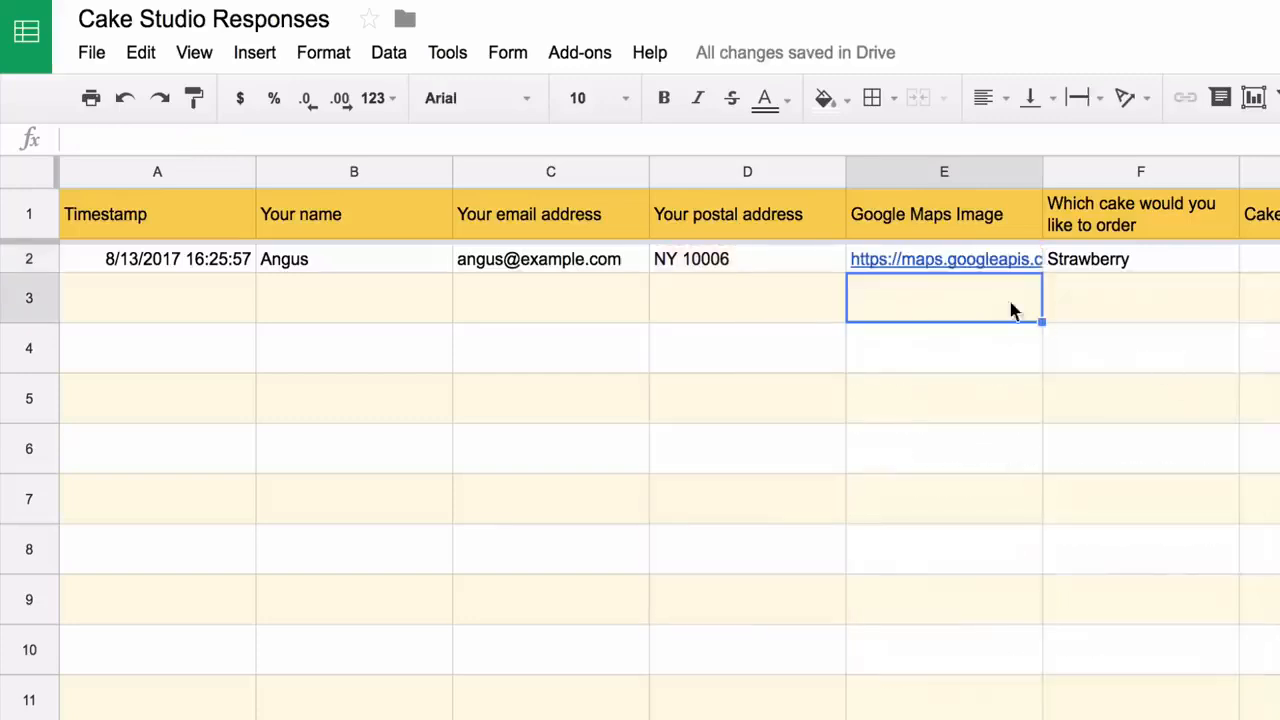
left_click(988, 262)
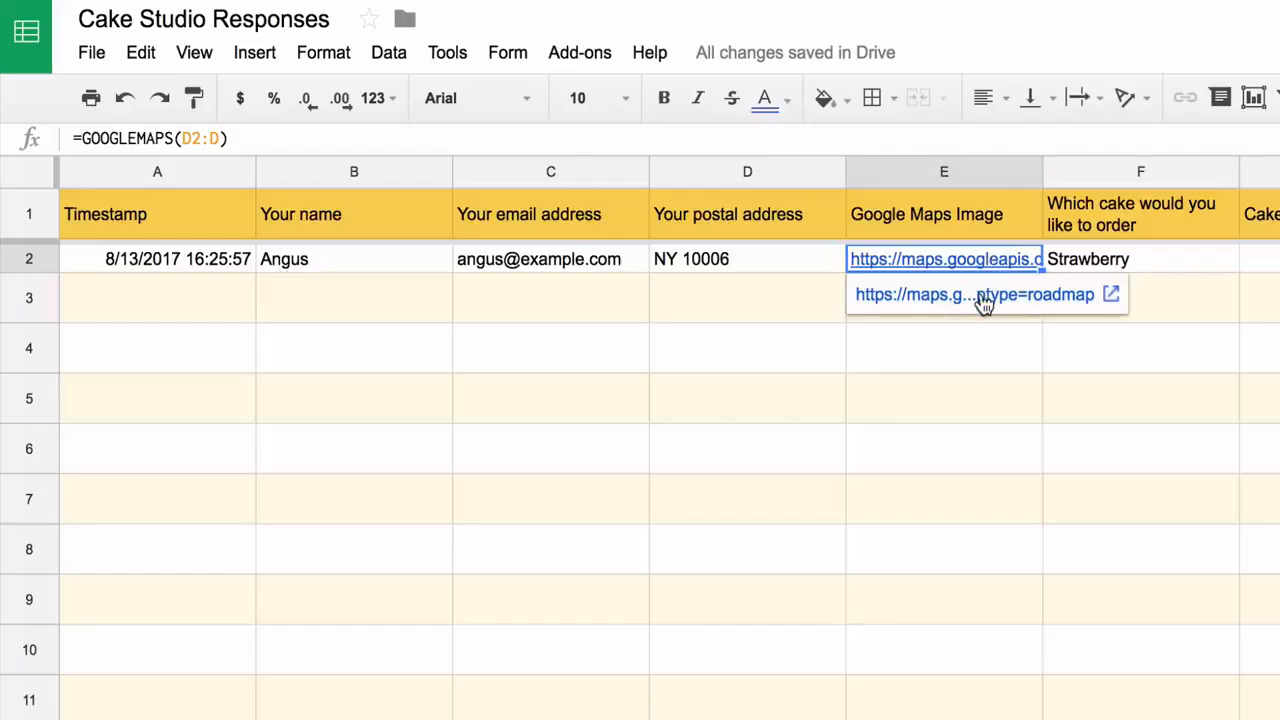
left_click(985, 296)
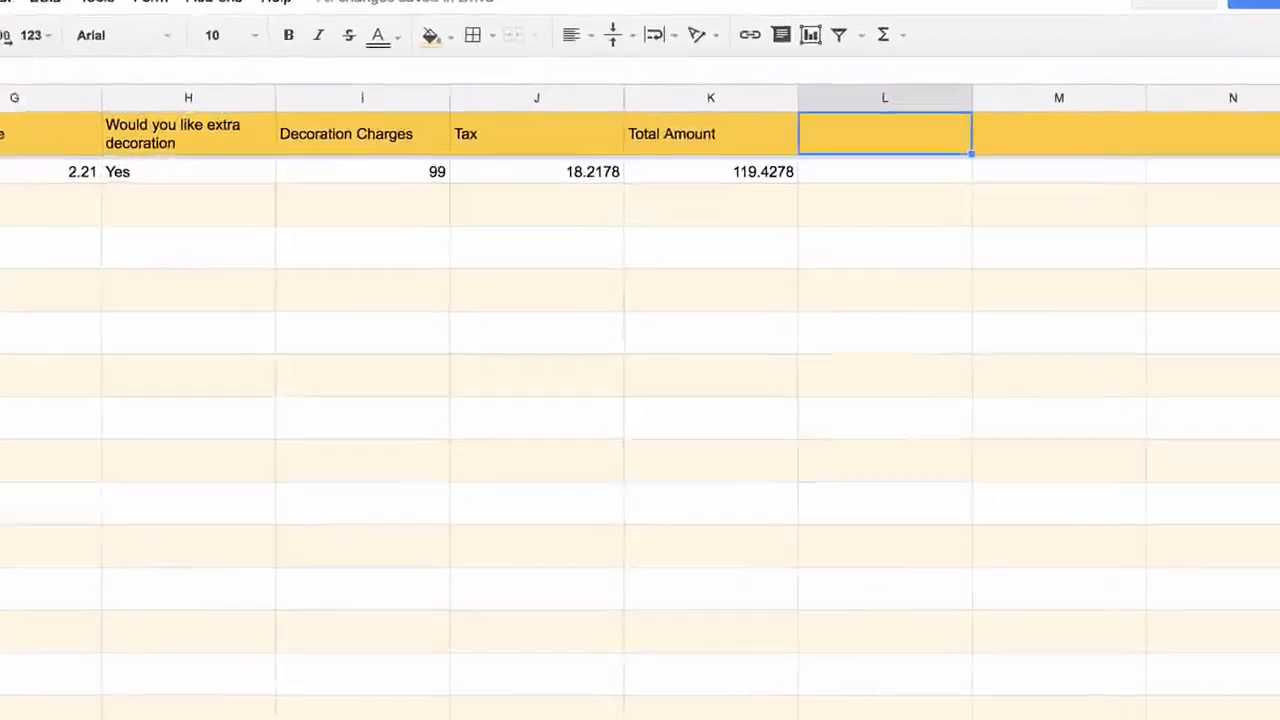
Add a PayPal Payment Link header and a PAYPAL(F2:F, K2:K, 'USD', payee's e-mail) formula below it
type("P")
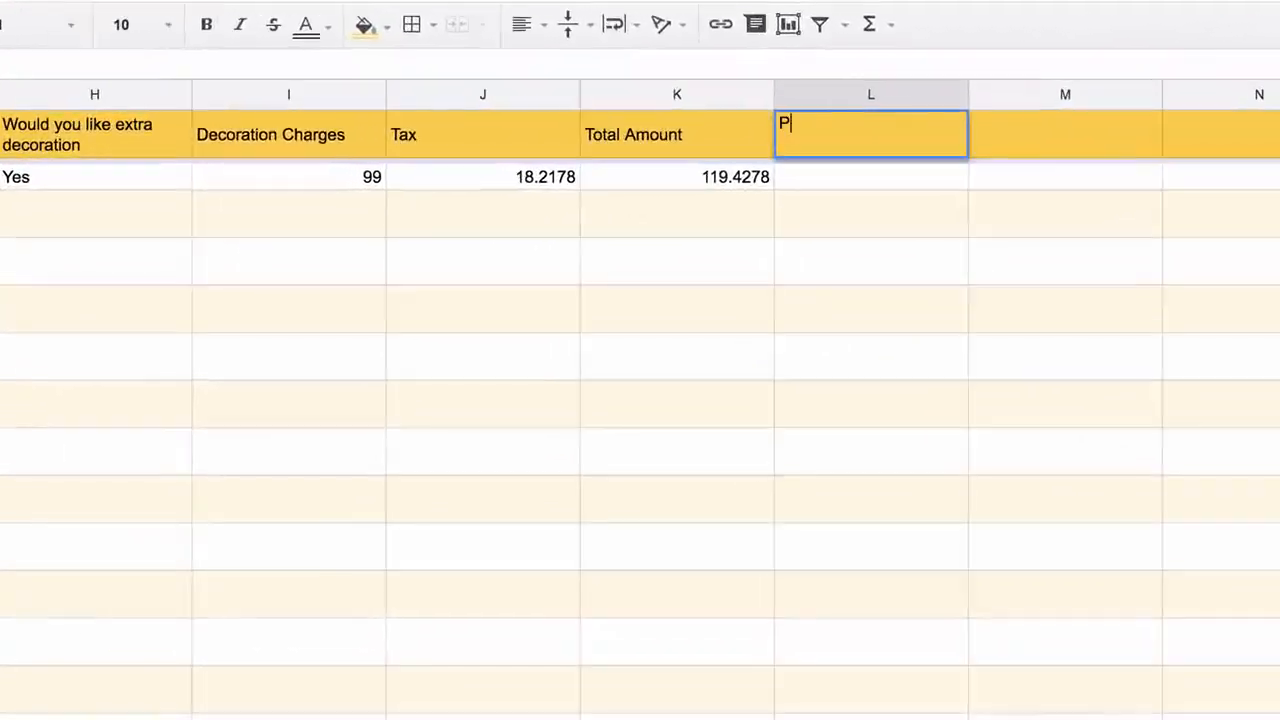
type("ayPal Pa")
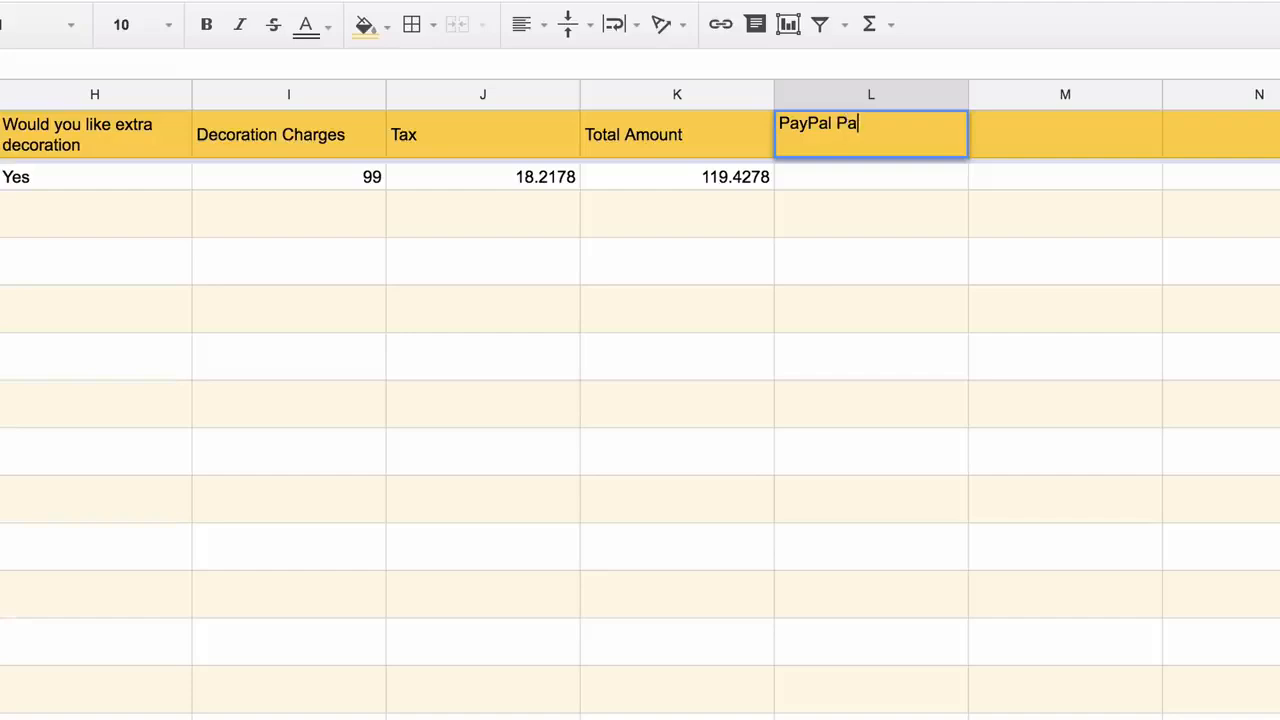
type("yment Link")
key("Return")
type("=PA")
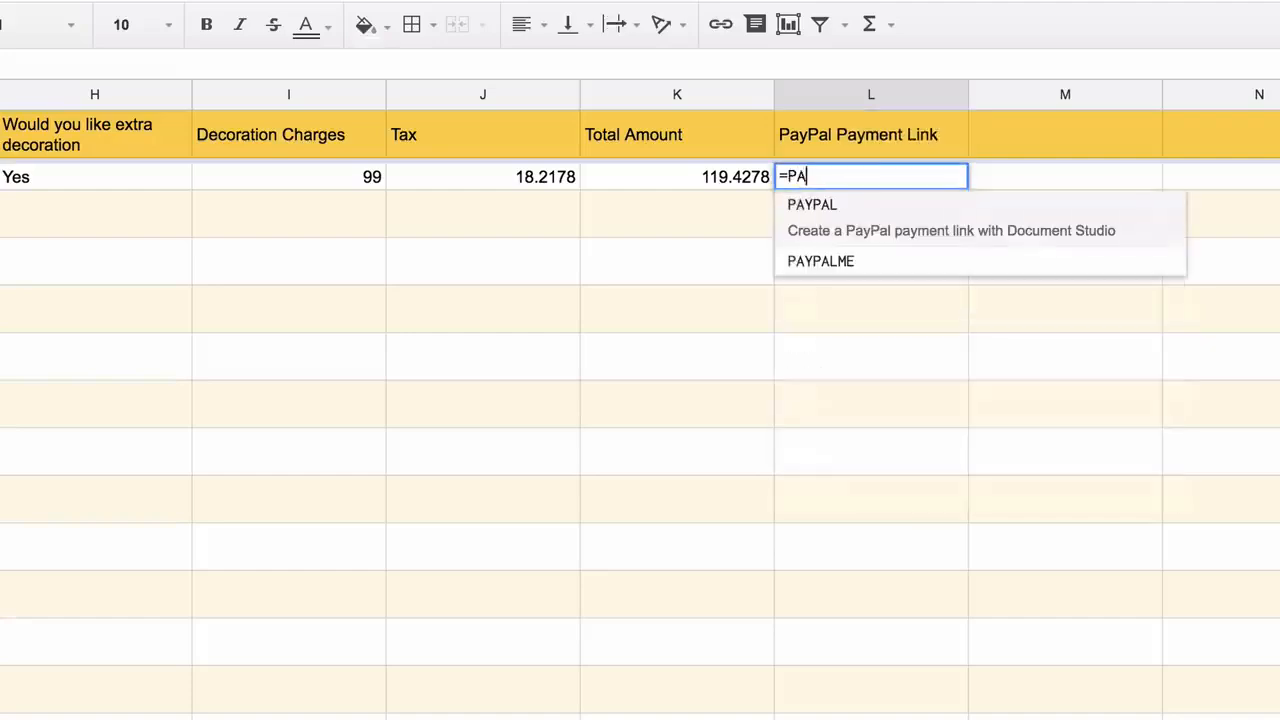
type("YPAL(")
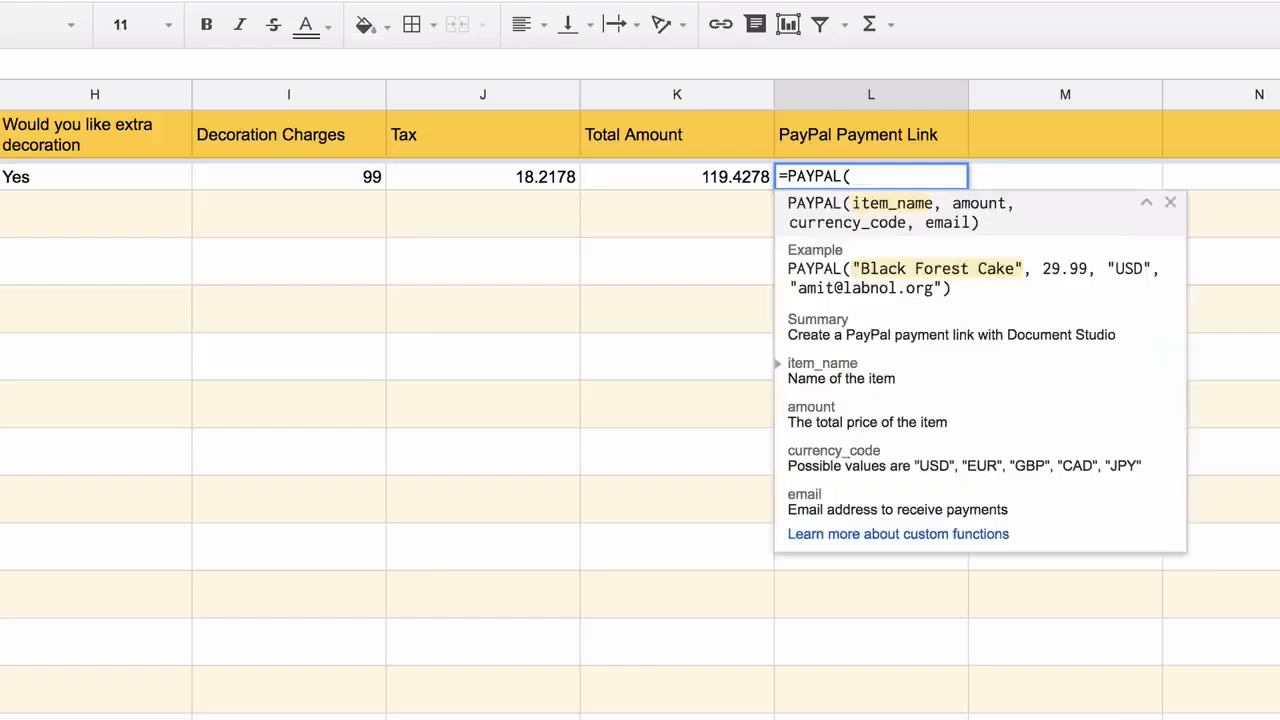
type("F2:")
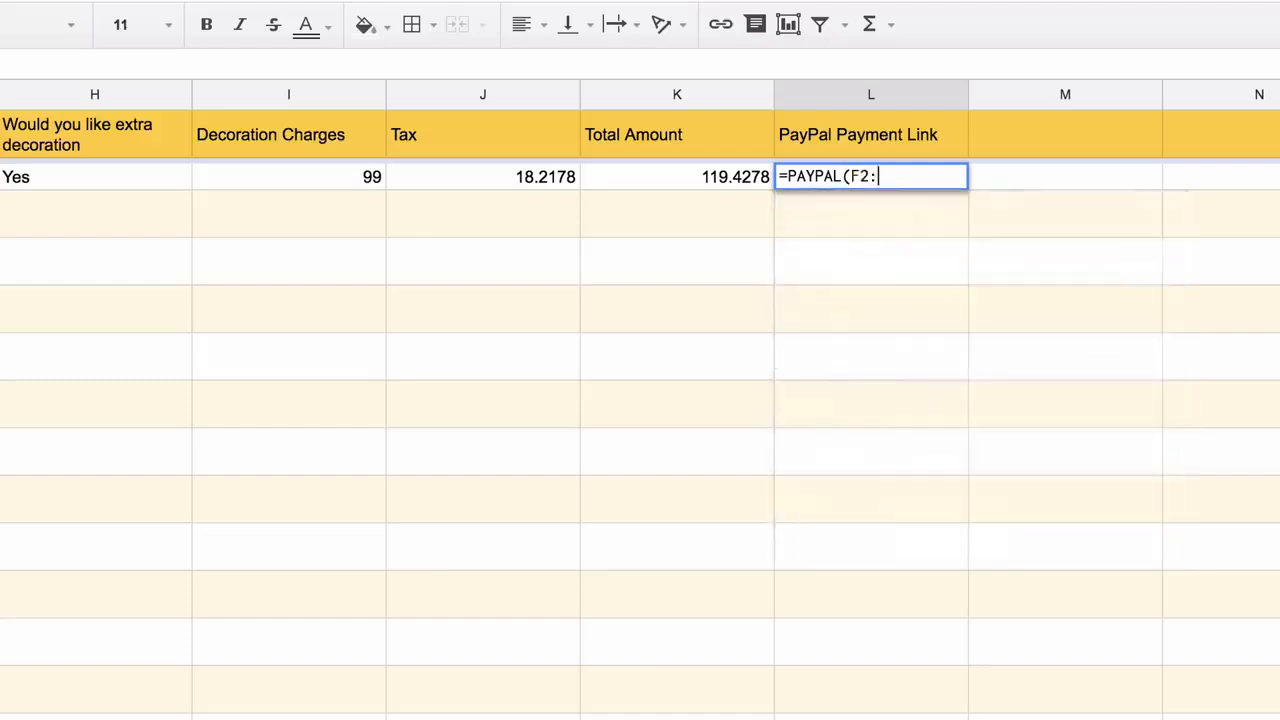
type("F")
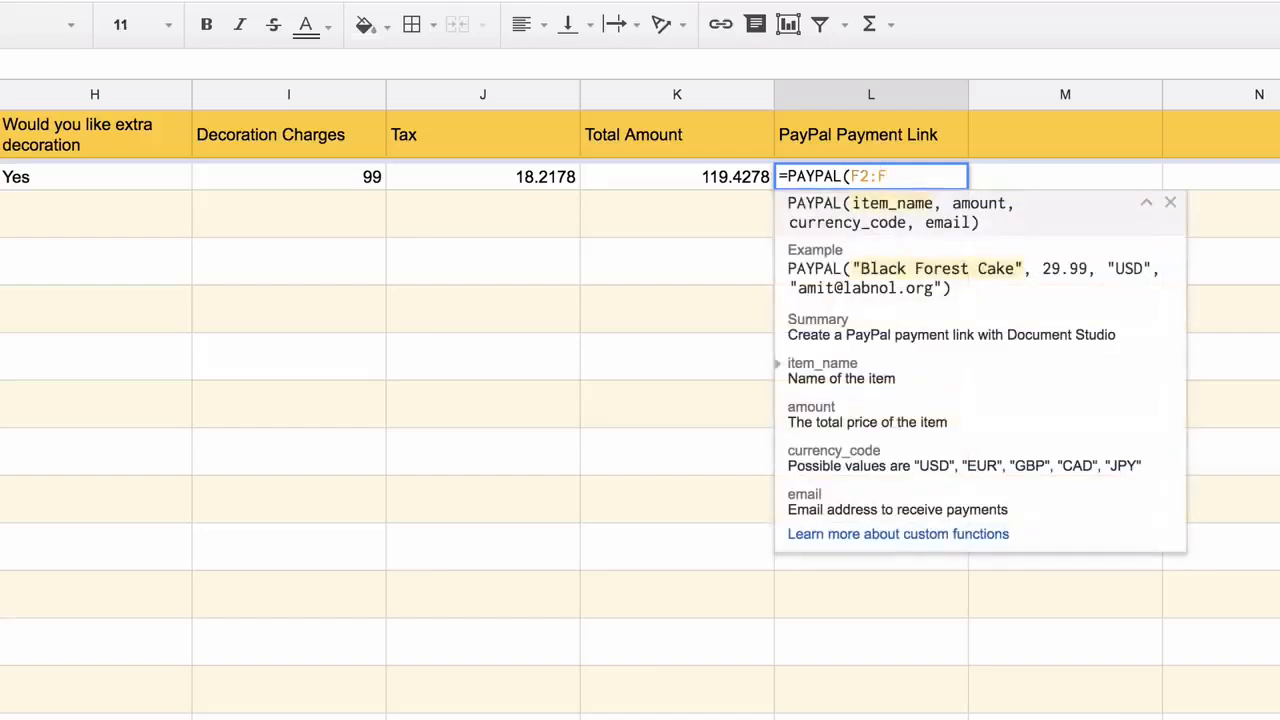
type(", K2:K")
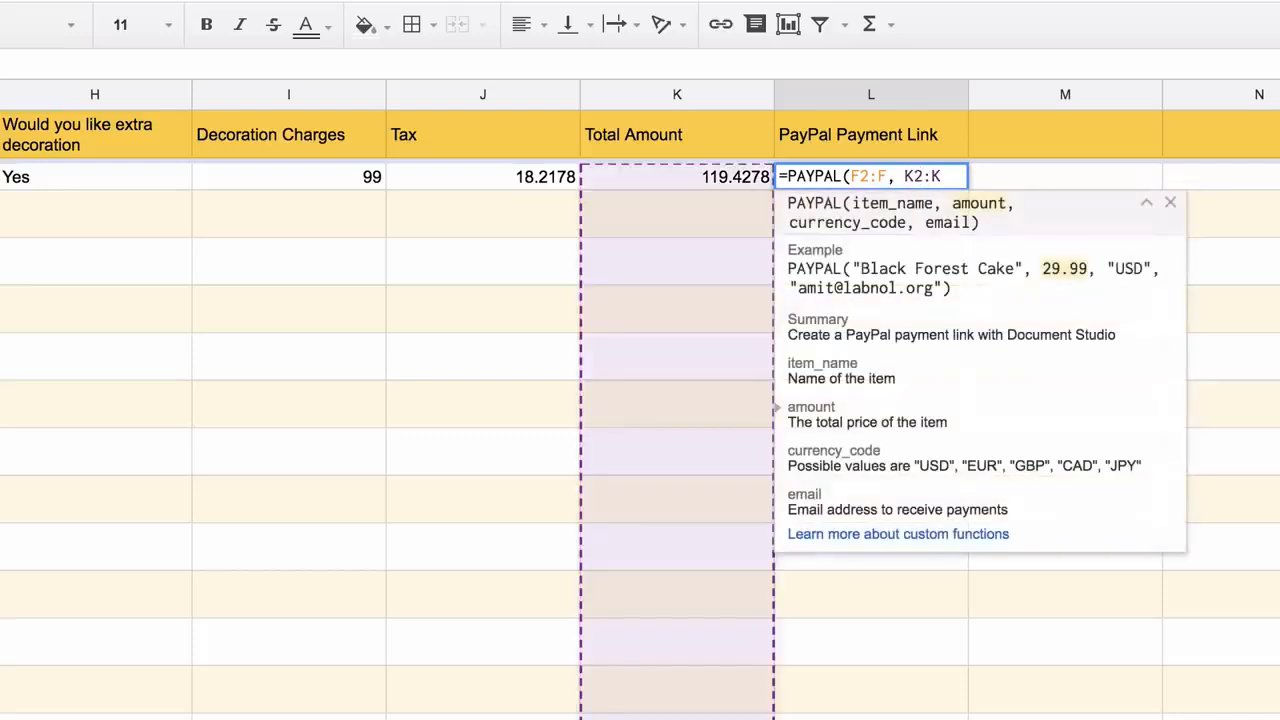
type(", \"")
key("BackSpace")
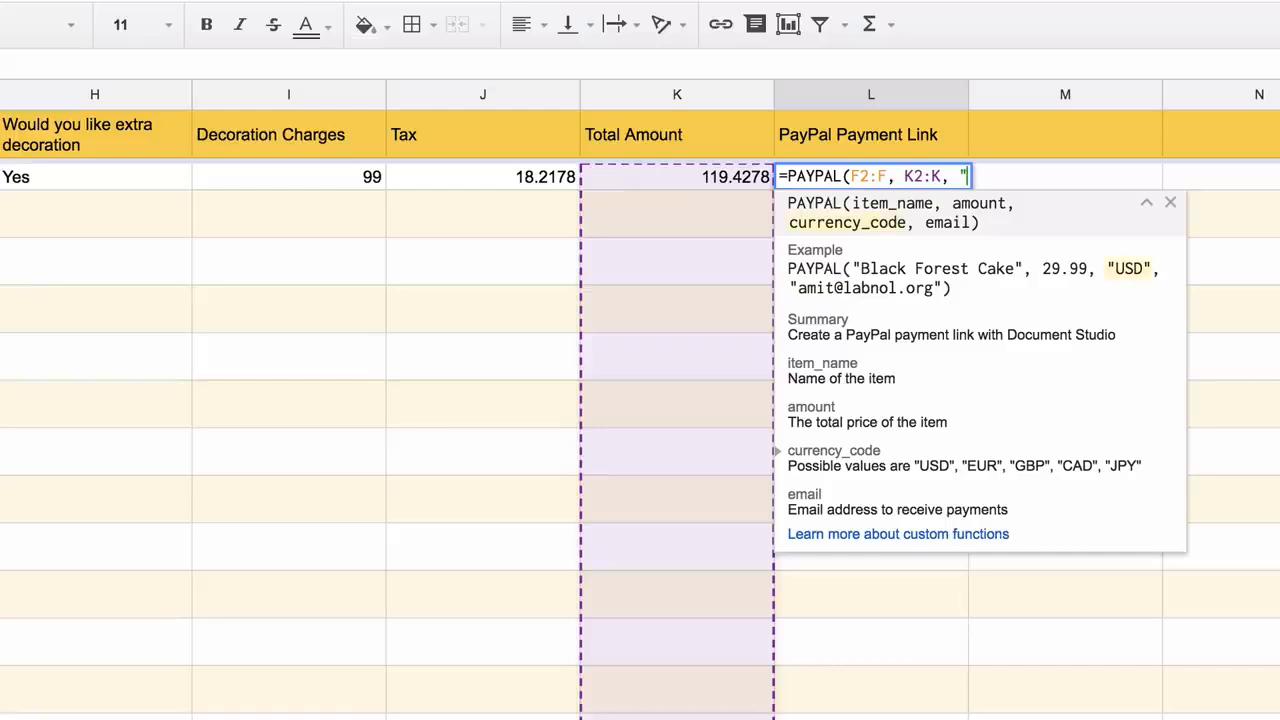
type("\"USD\", ")
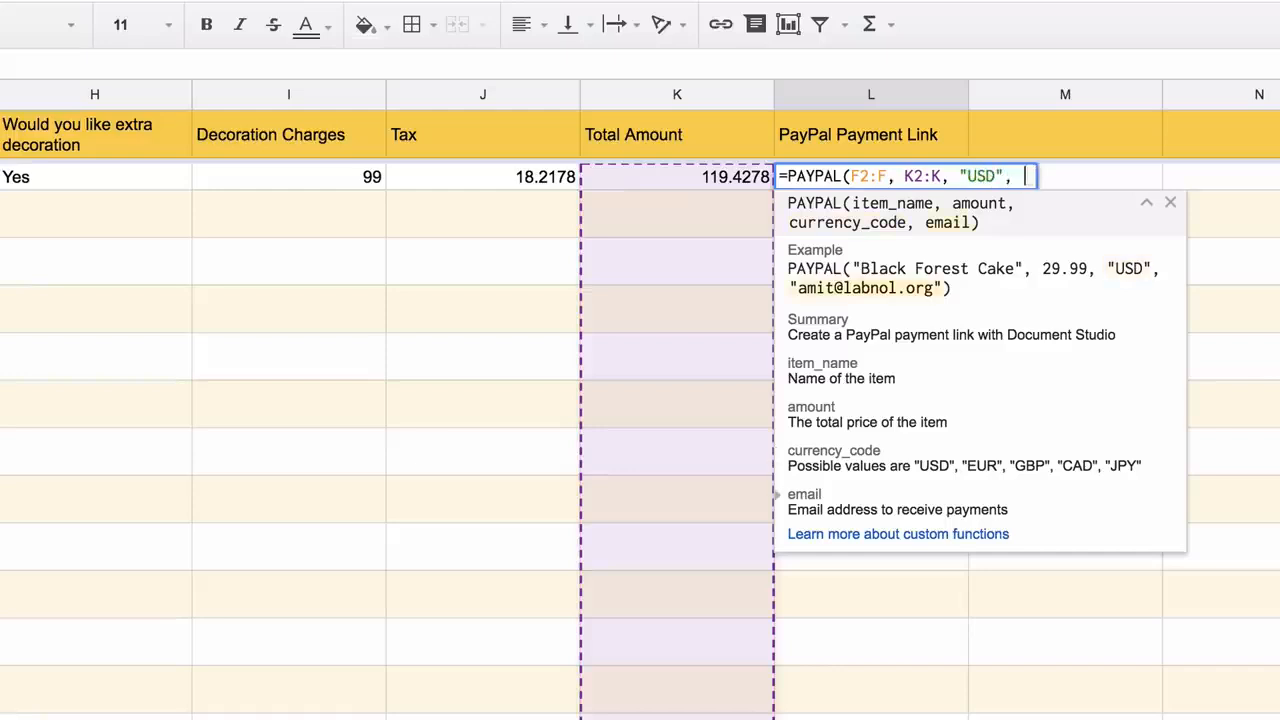
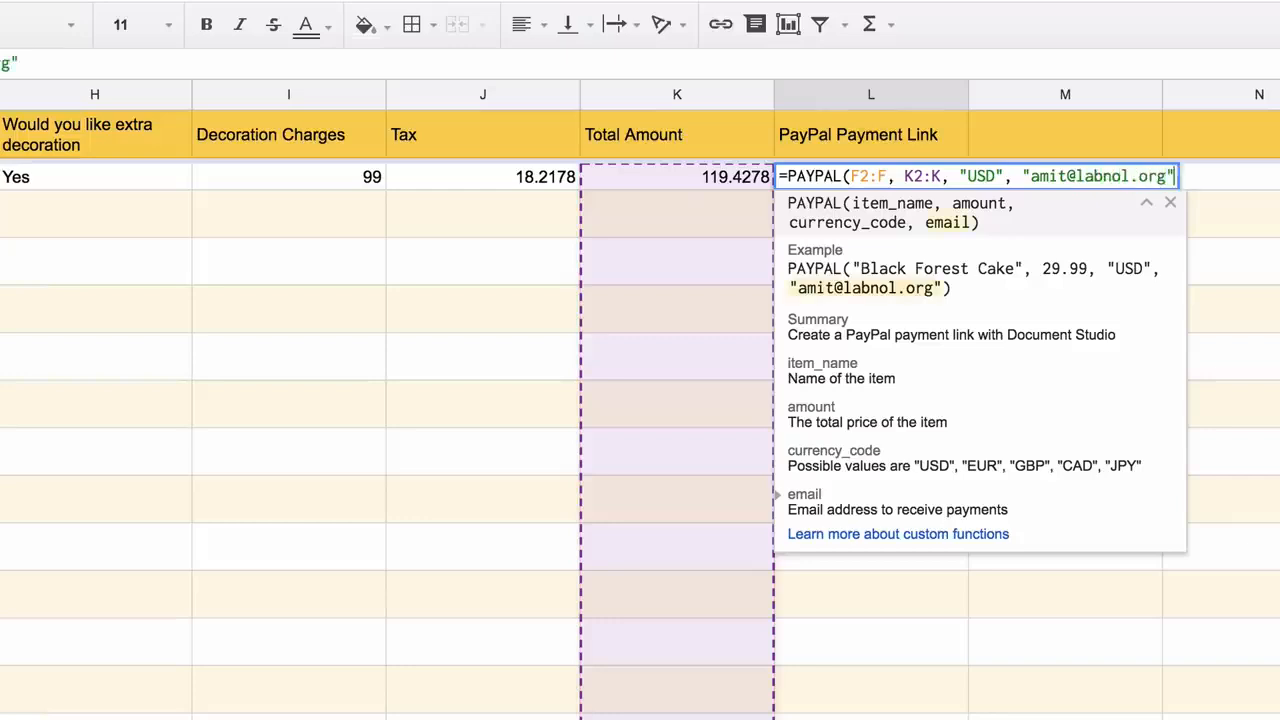
type(")")
key("Return")
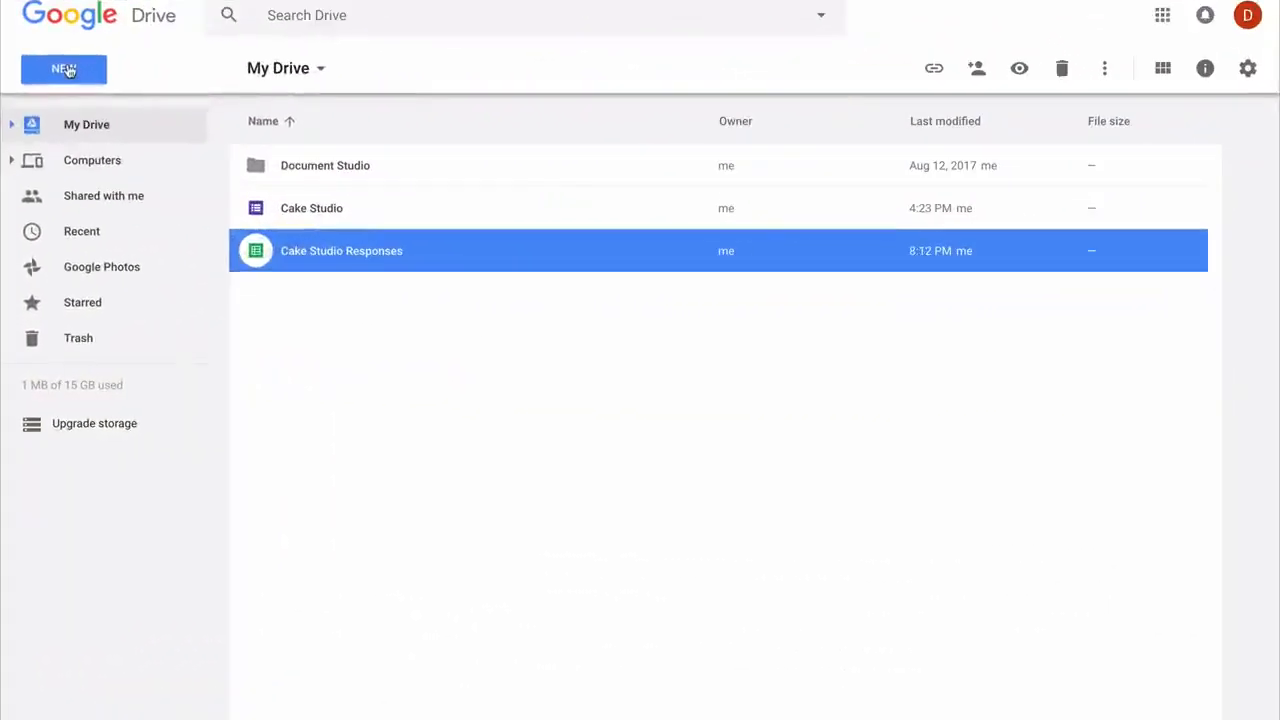
From Drive's New menu, create a Google Sheets file from the Invoice template
left_click(66, 69)
mouse_move(277, 263)
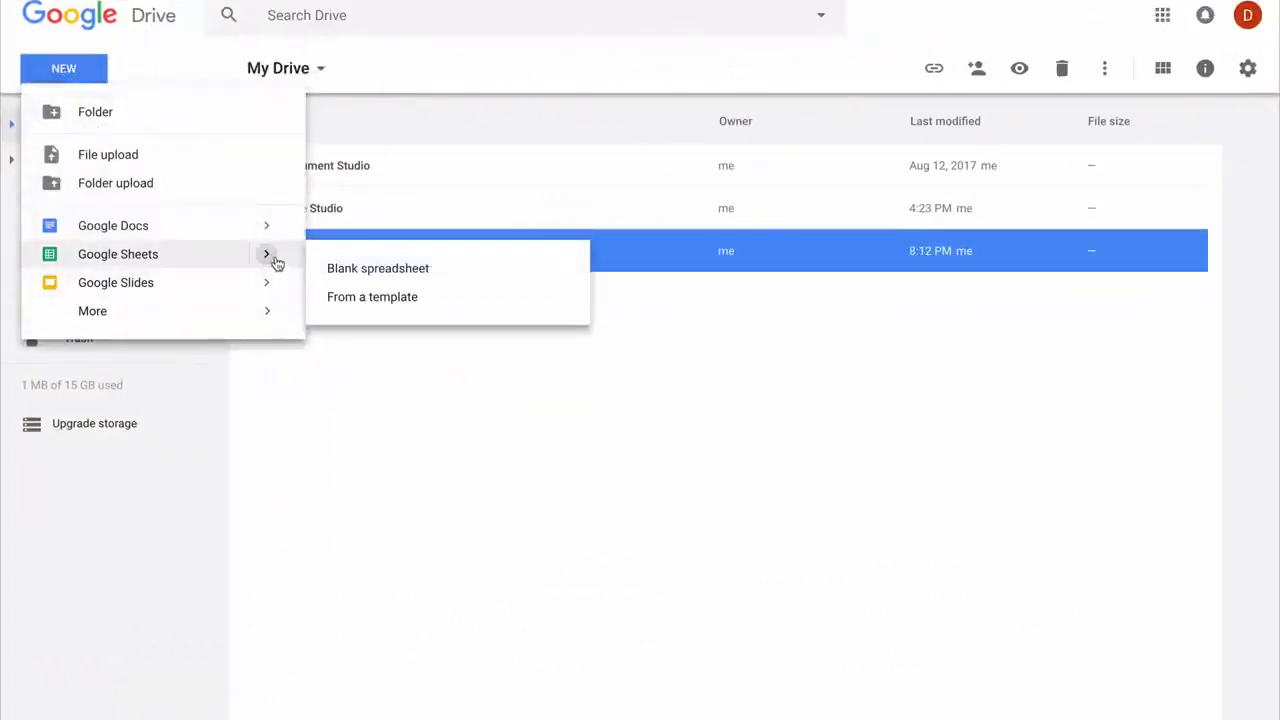
left_click(378, 297)
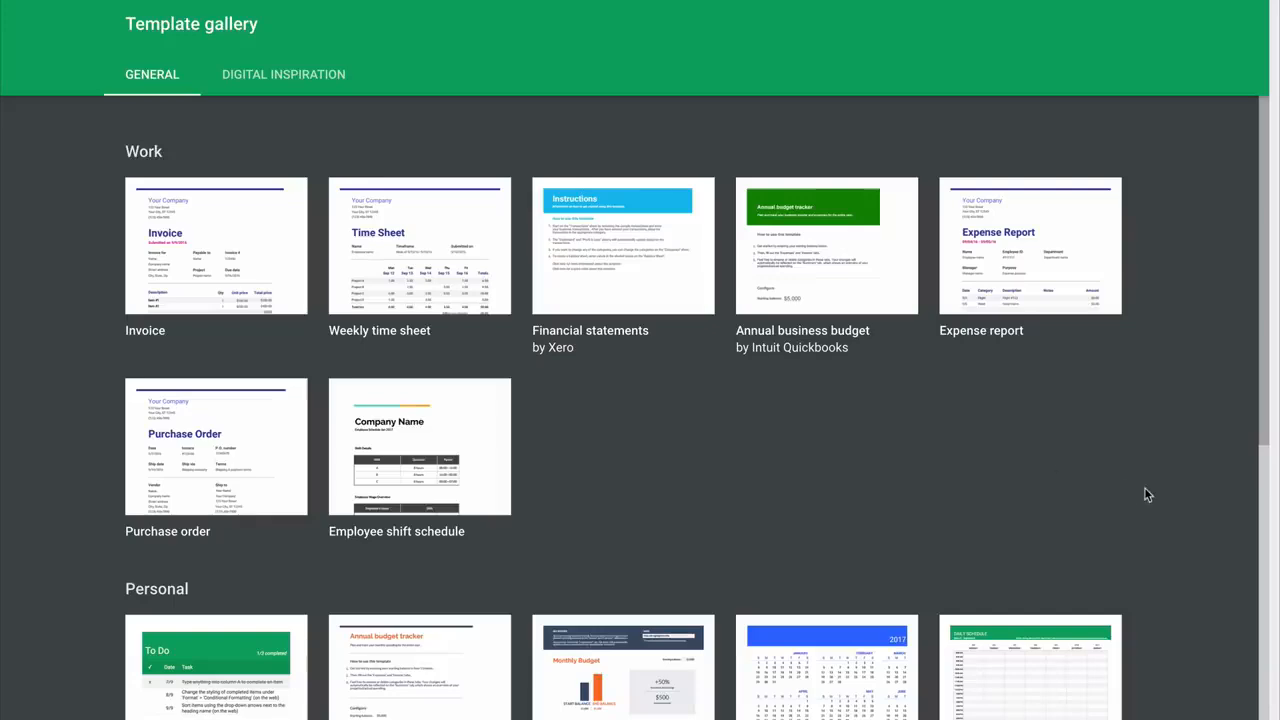
scroll(1147, 494, "down", 3)
scroll(1147, 494, "up", 3)
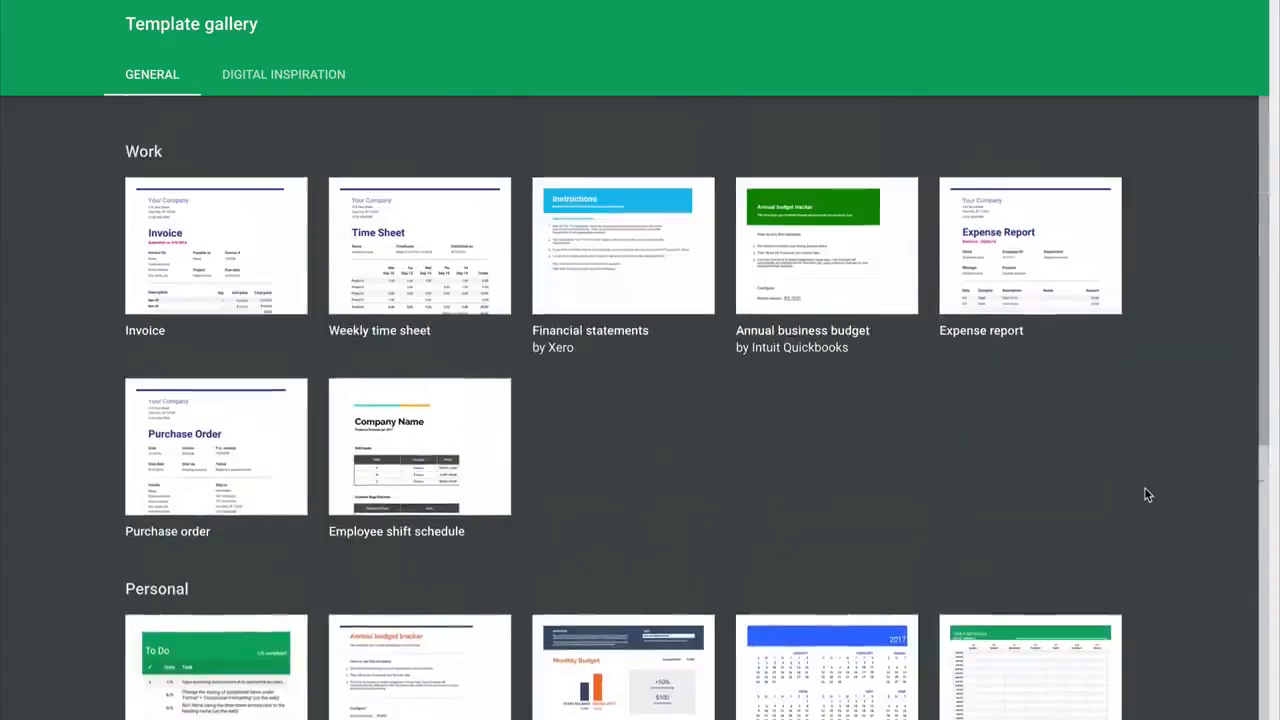
left_click(262, 249)
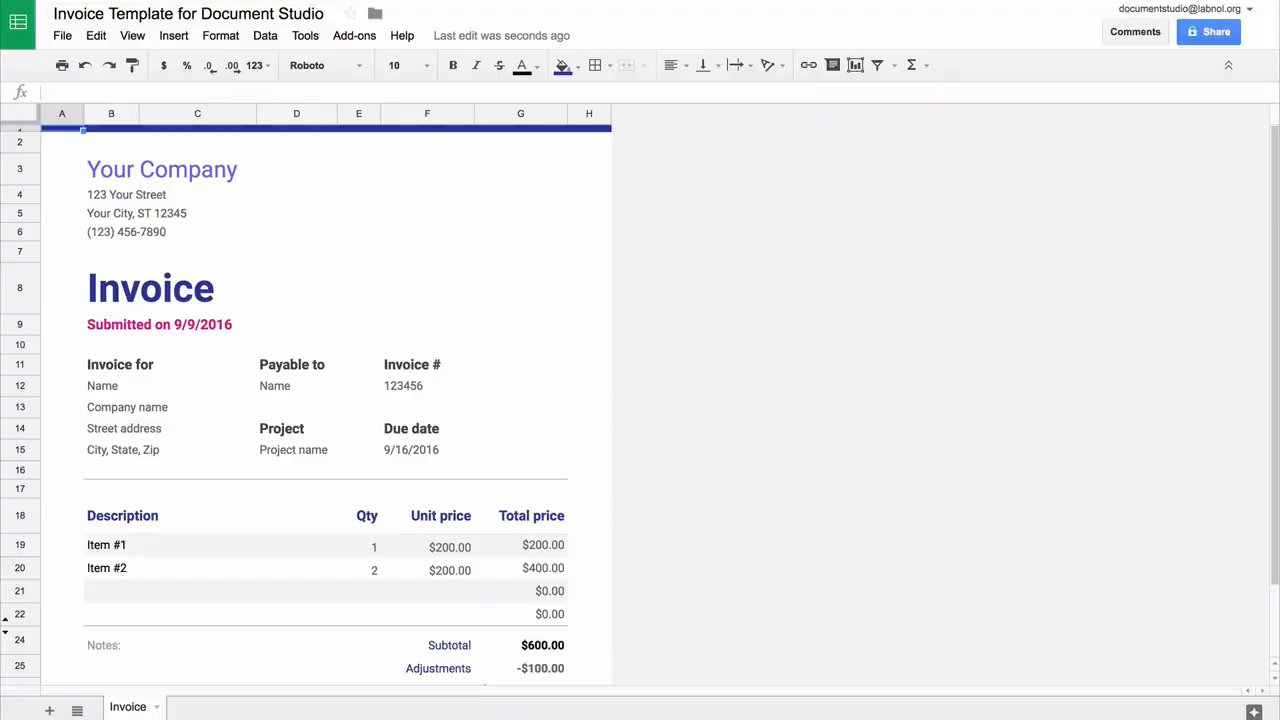
Rename the company to Cake Studio and retitle the invoice Order Confirmation at size 24
left_click(210, 169)
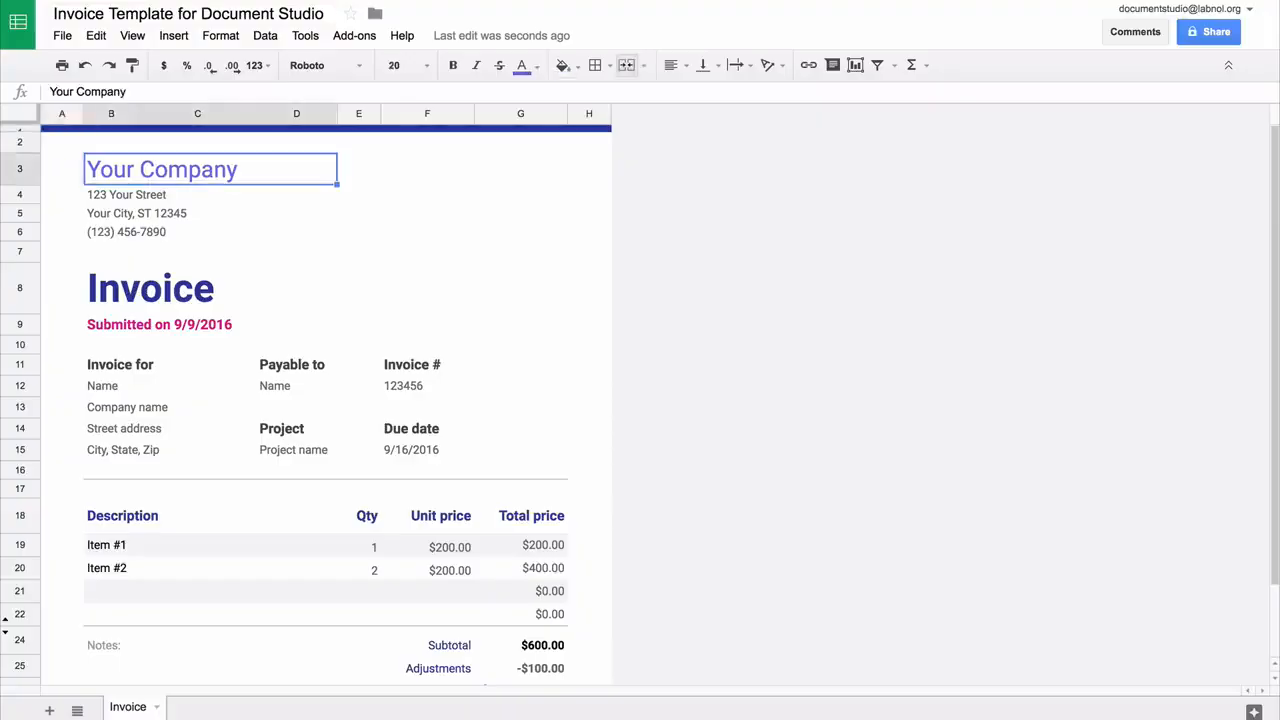
type("C")
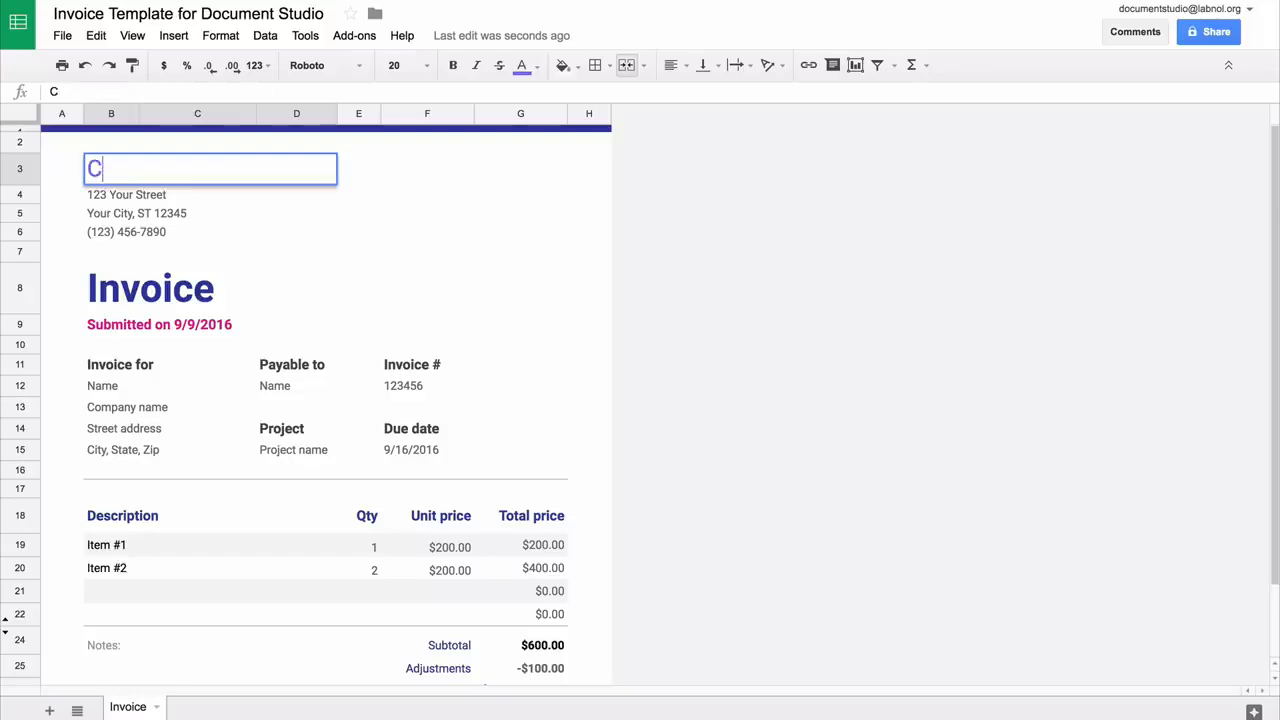
type("ake Studio")
key("Return")
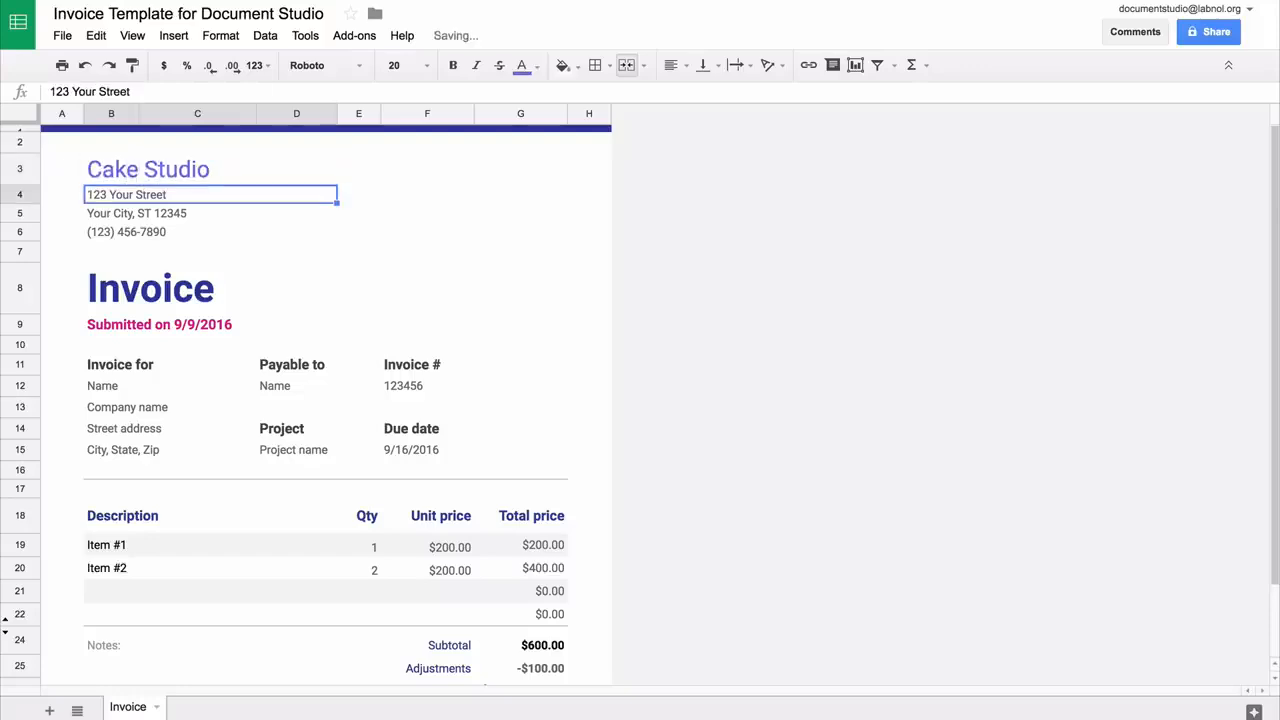
left_click(232, 288)
type("Order Confirmation")
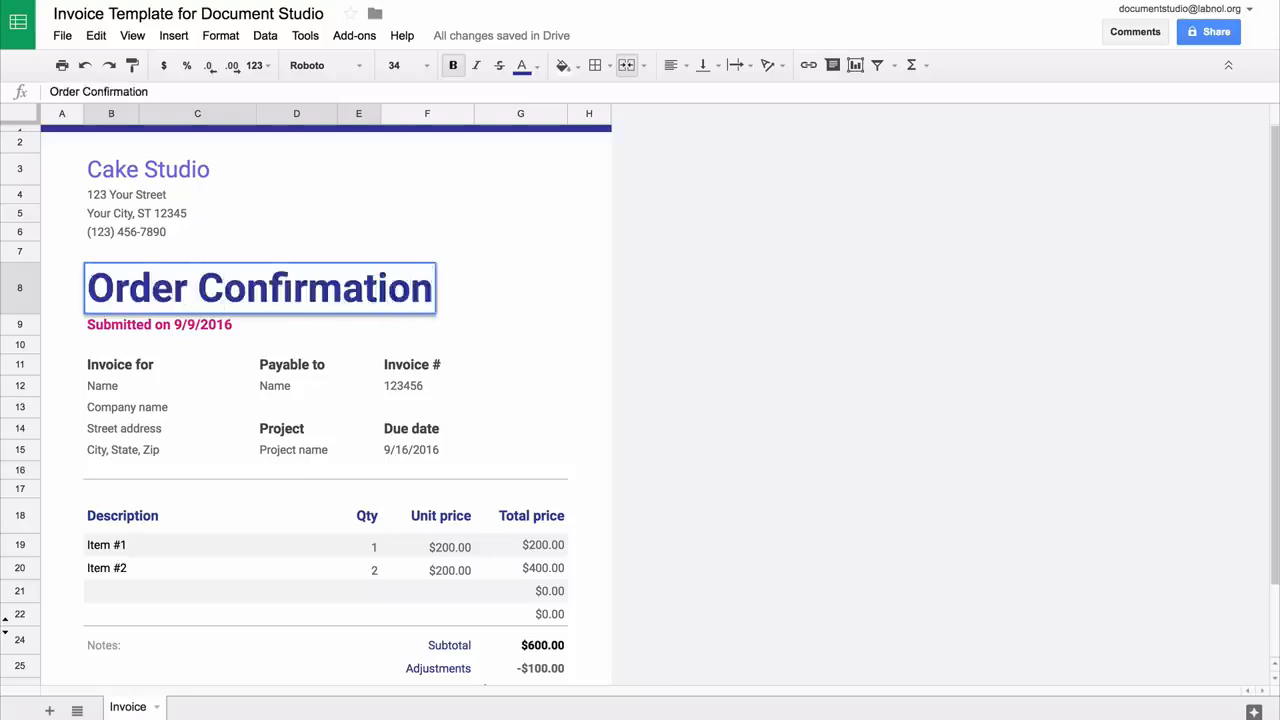
key("ctrl+Return")
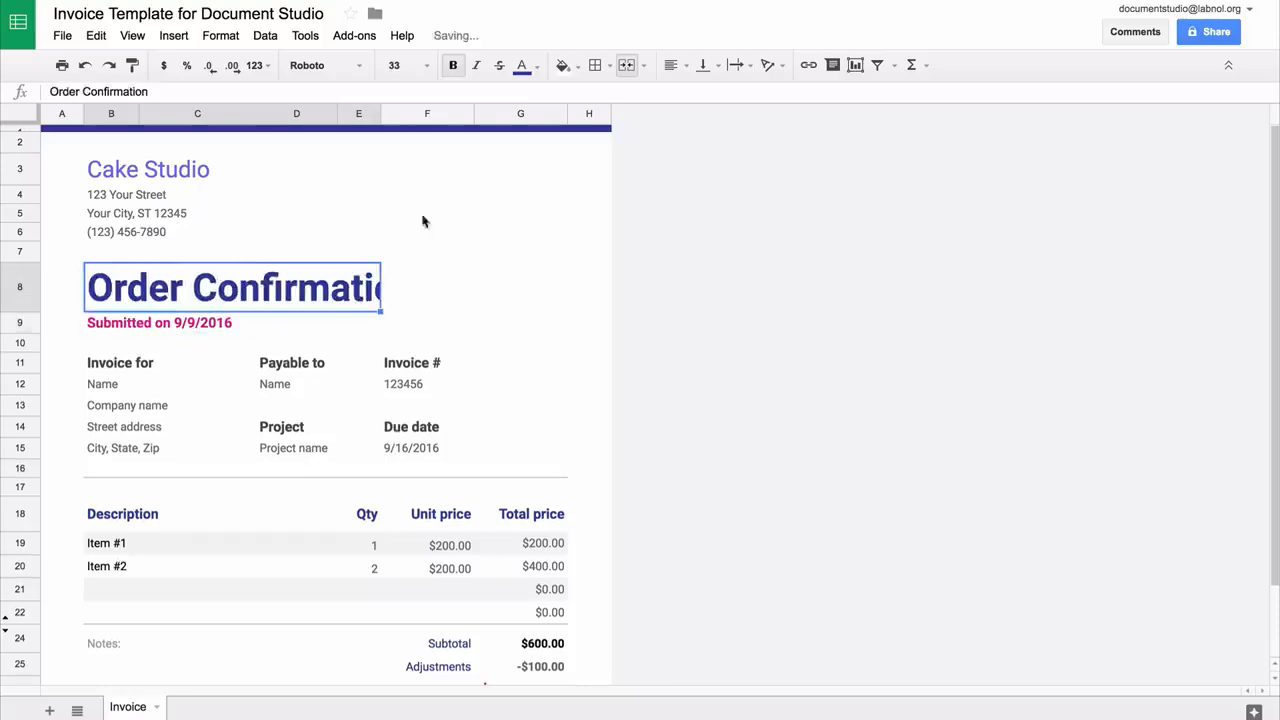
left_click(427, 68)
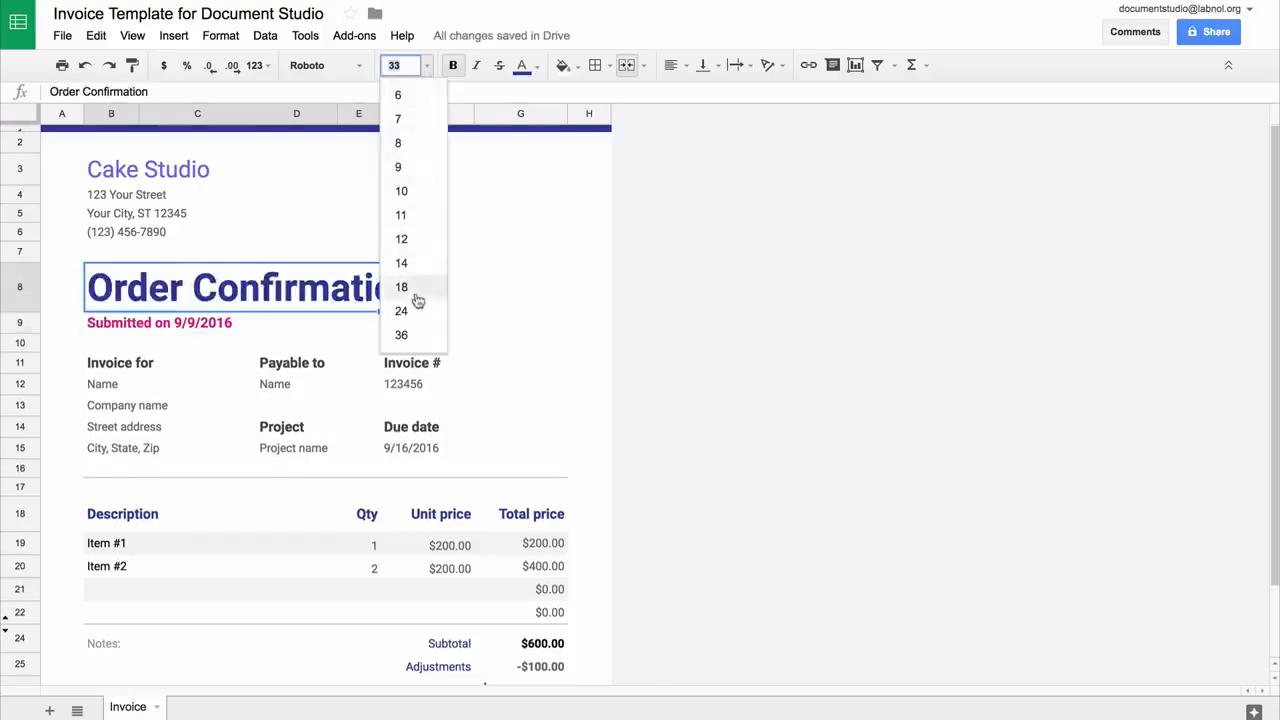
left_click(415, 310)
Enter the {{Timestamp}}, {{Your Name}} and {{Your Postal Address}} placeholders
key("Down")
type("{{")
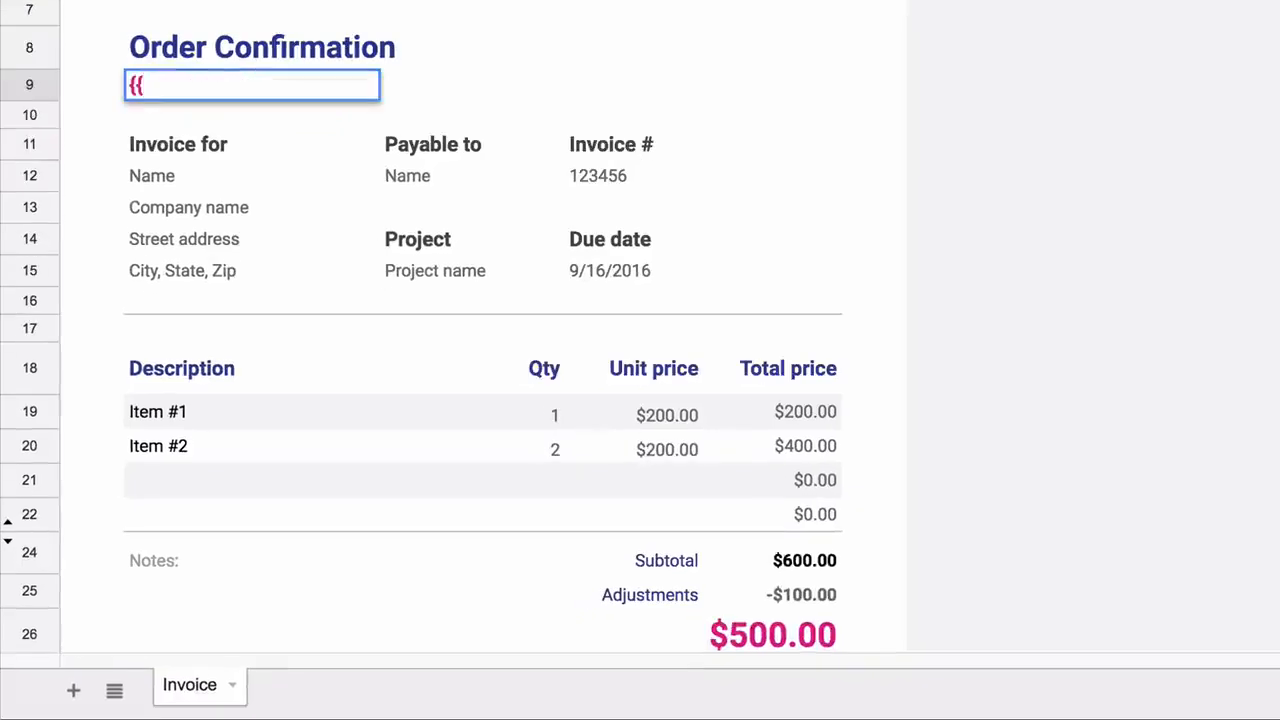
type("Timestamp")
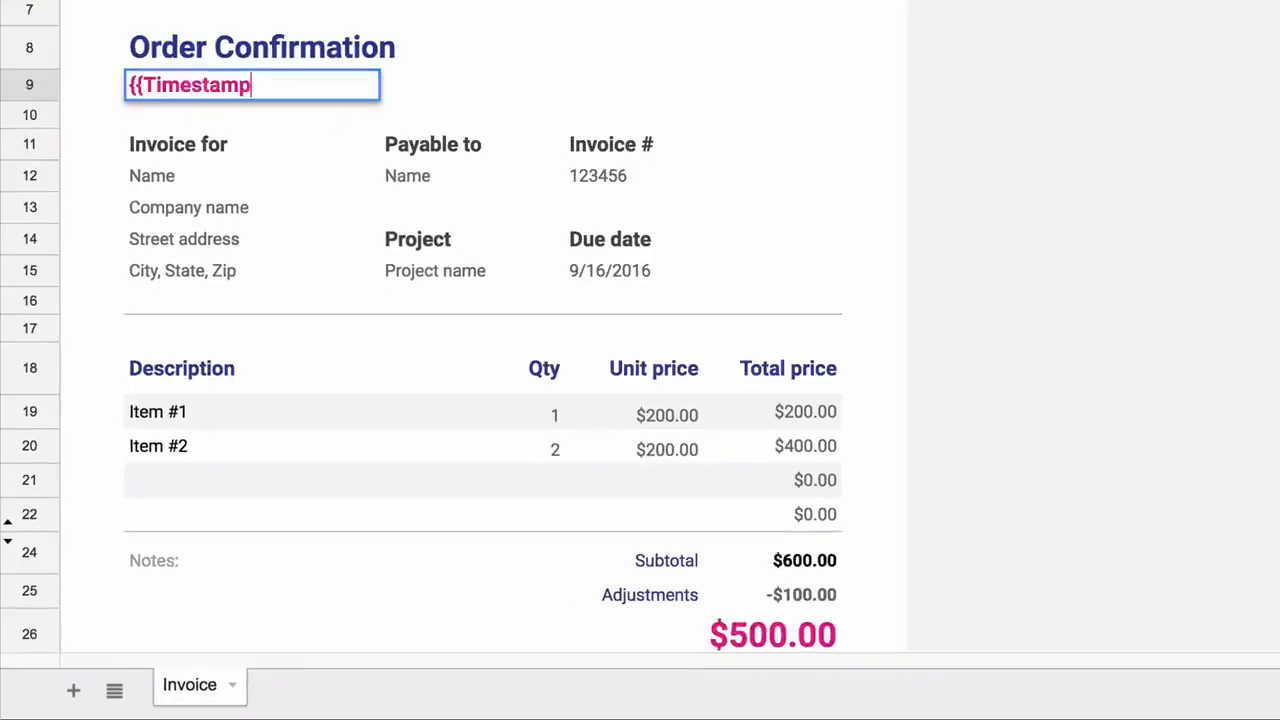
type("}}")
key("Return")
key("Down")
key("Down")
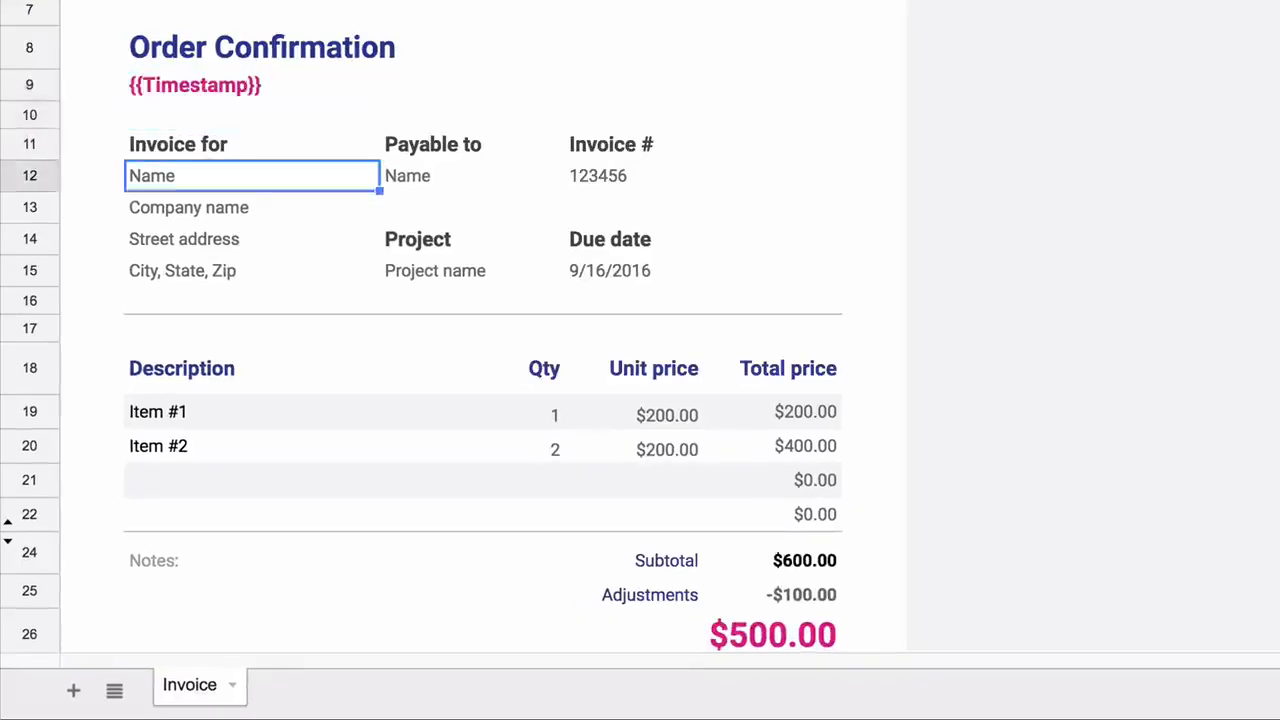
type("{{You")
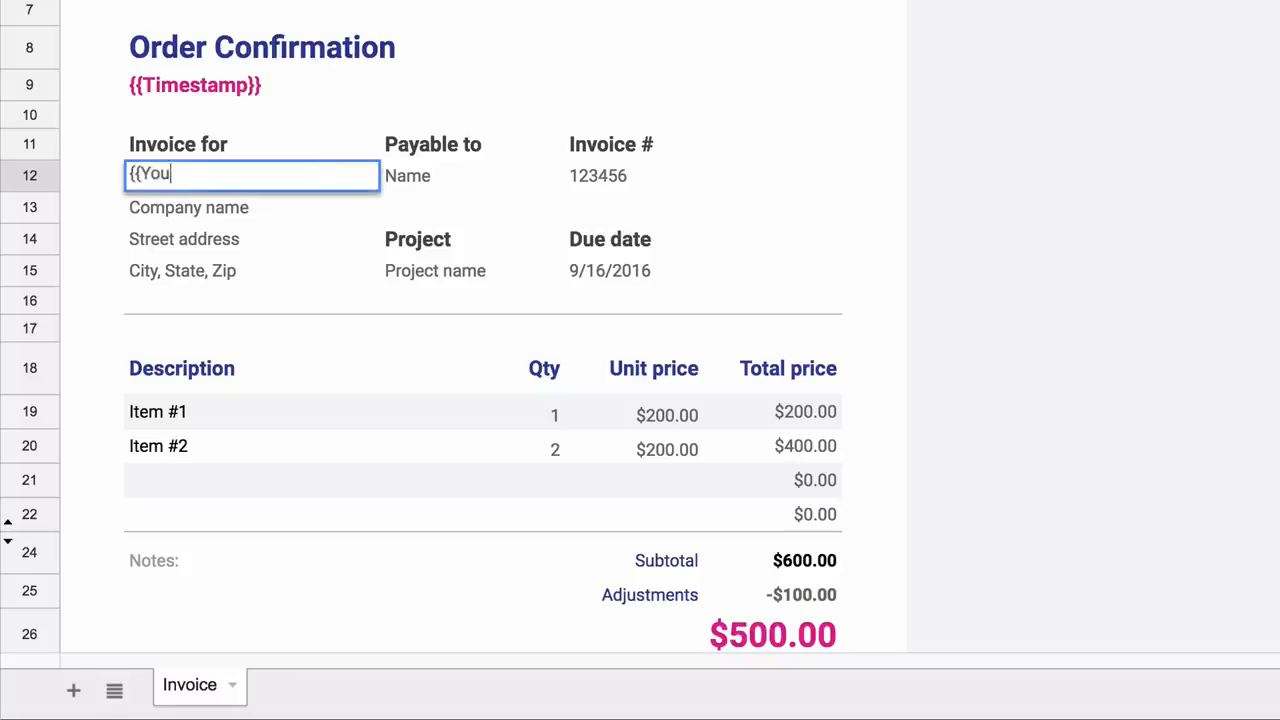
type("r Name}}")
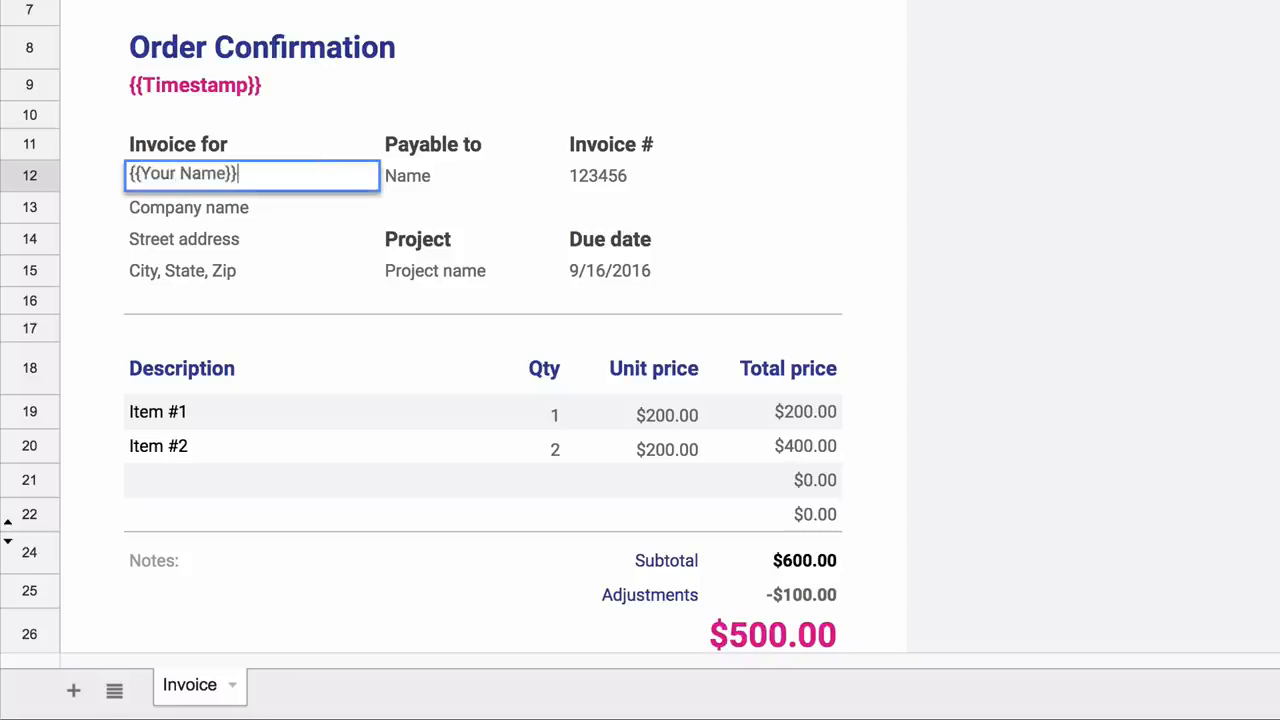
key("Return")
type("{{Your ")
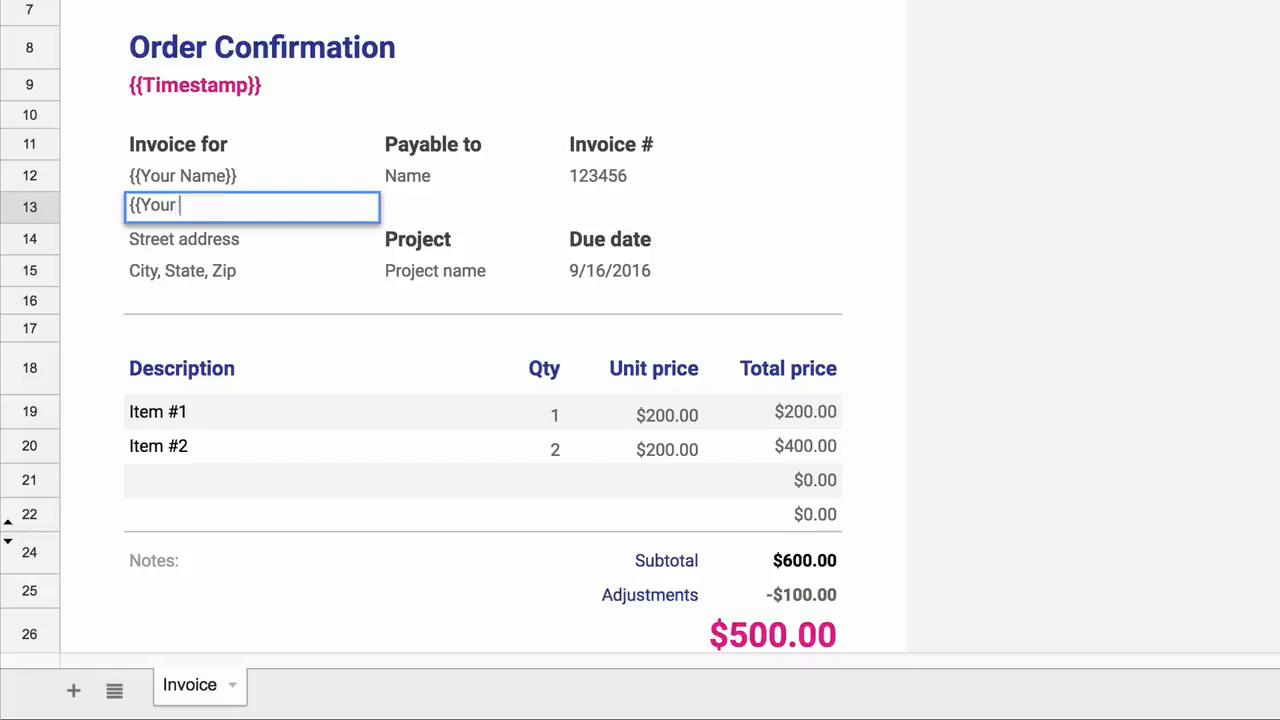
type("Postal Addre")
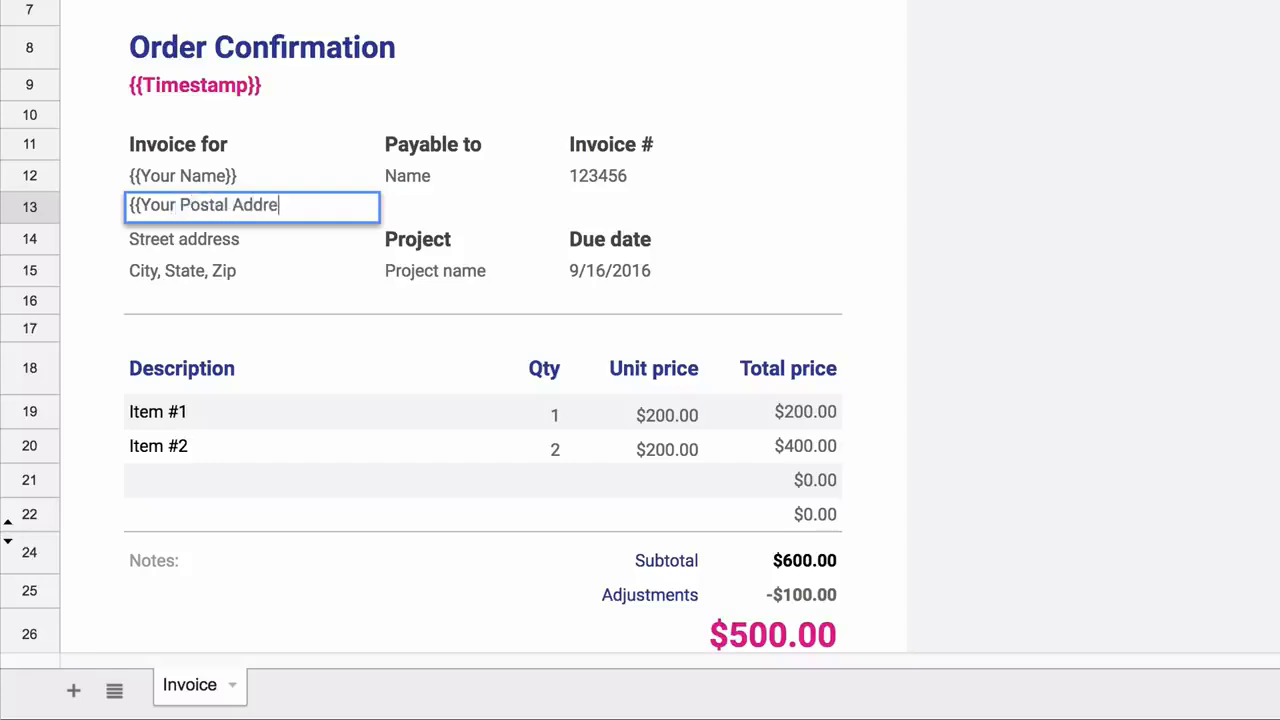
type("ss}}")
key("Return")
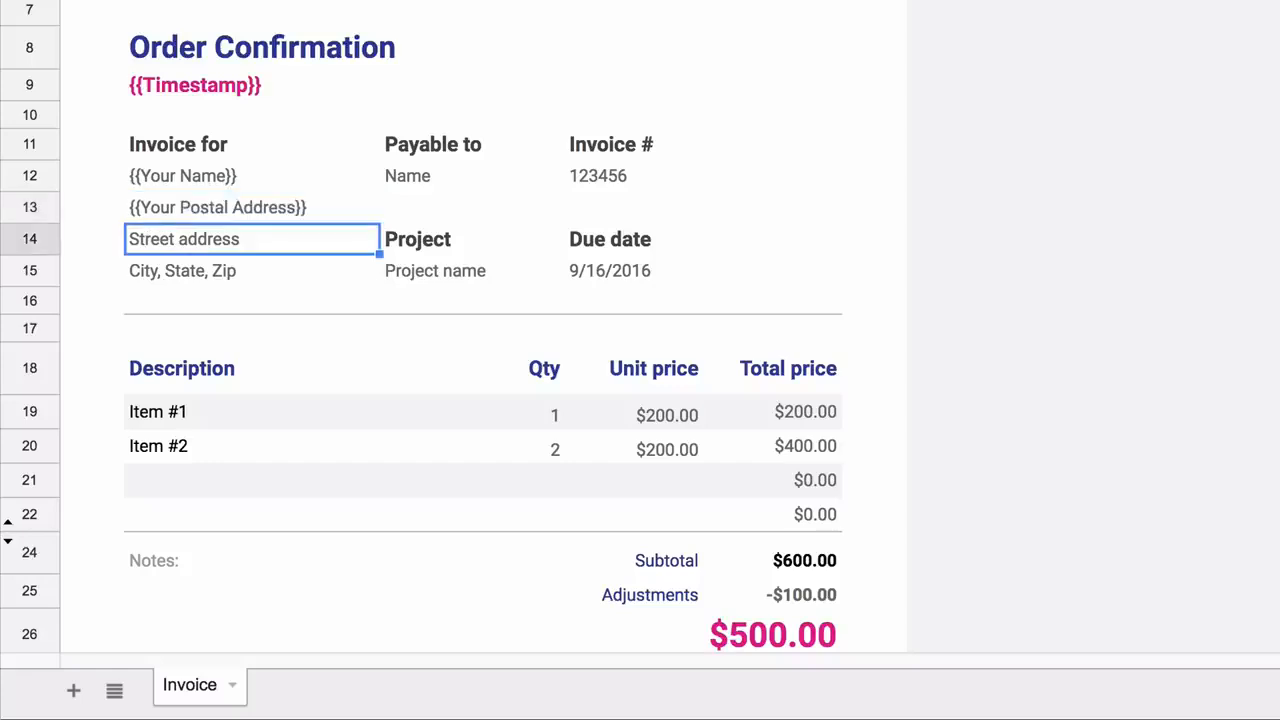
Clear the leftover address lines and the Payable to, Invoice #, Project, Due date block
key("shift+Down")
key("shift+Down")
key("shift+Up")
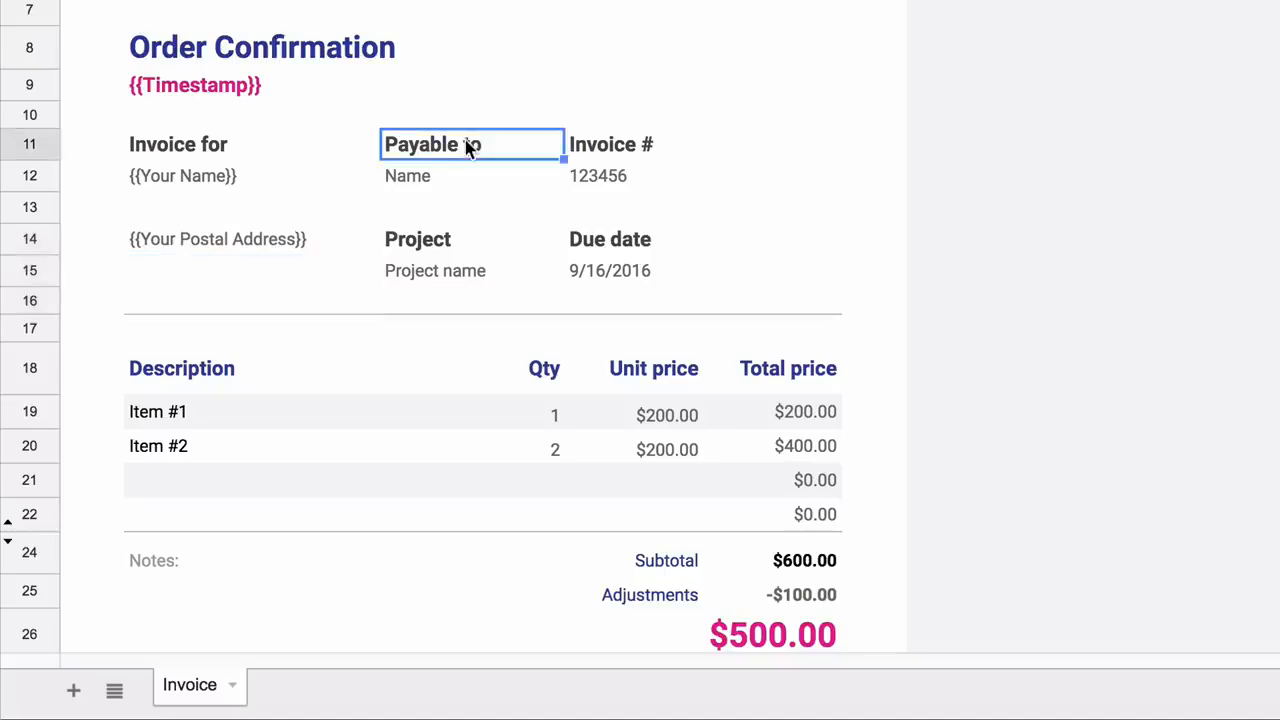
key("shift+Right")
key("shift+Right")
key("shift+Left")
key("shift+Down")
key("shift+Down")
key("shift+Down")
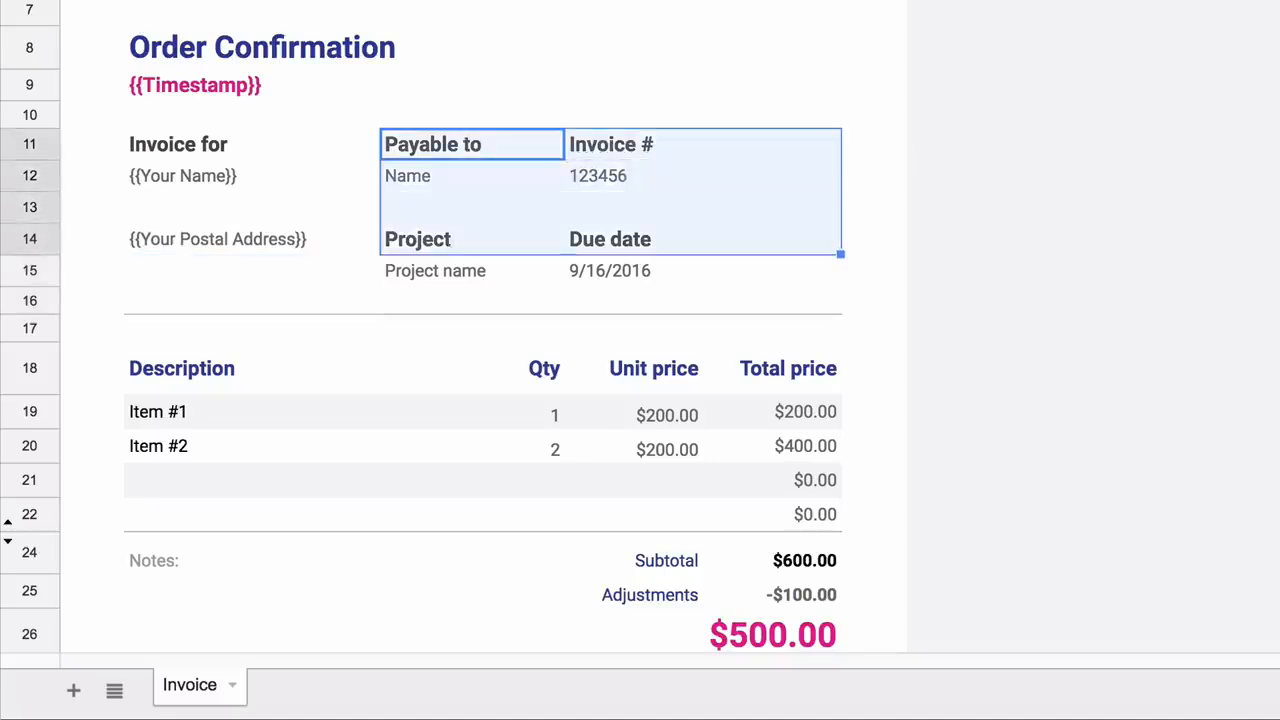
key("shift+Down")
key("Delete")
Beside the postal address, add a HYPERLINK to {{PayPal Payment Link}} labelled 'Pay Invoice via PayPal'
left_click(675, 235)
type("=hyper")
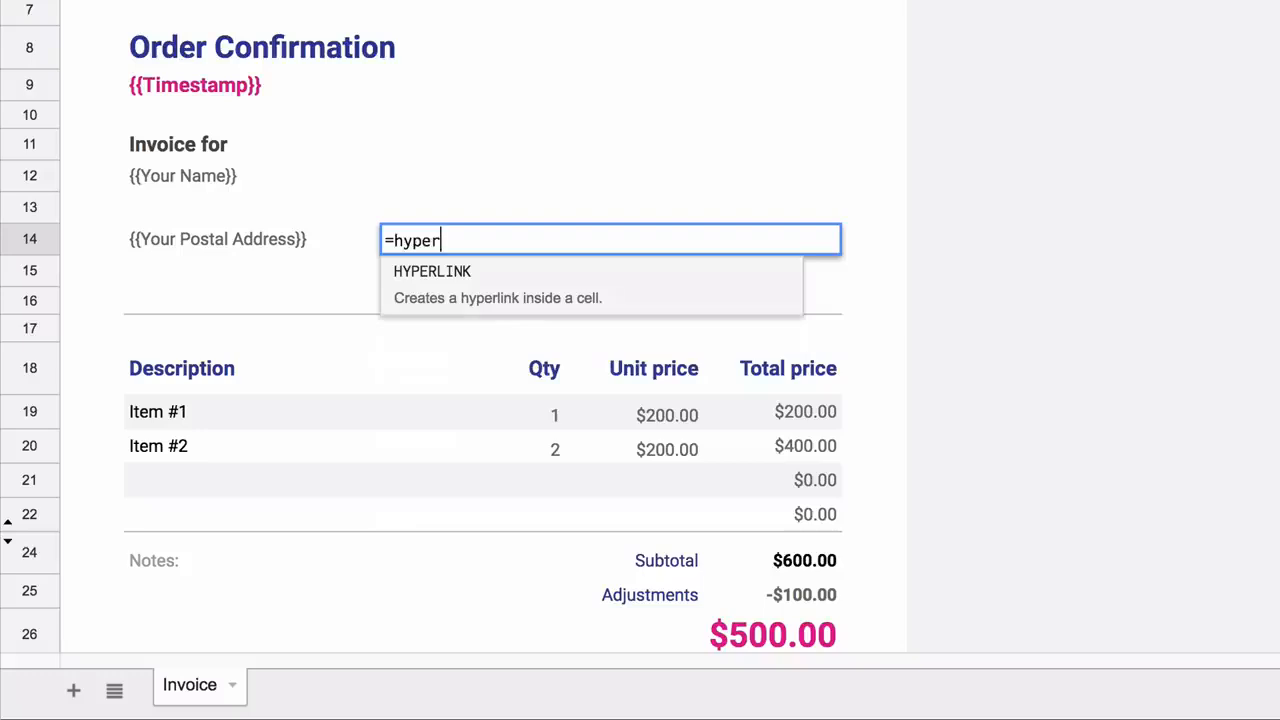
key("Tab")
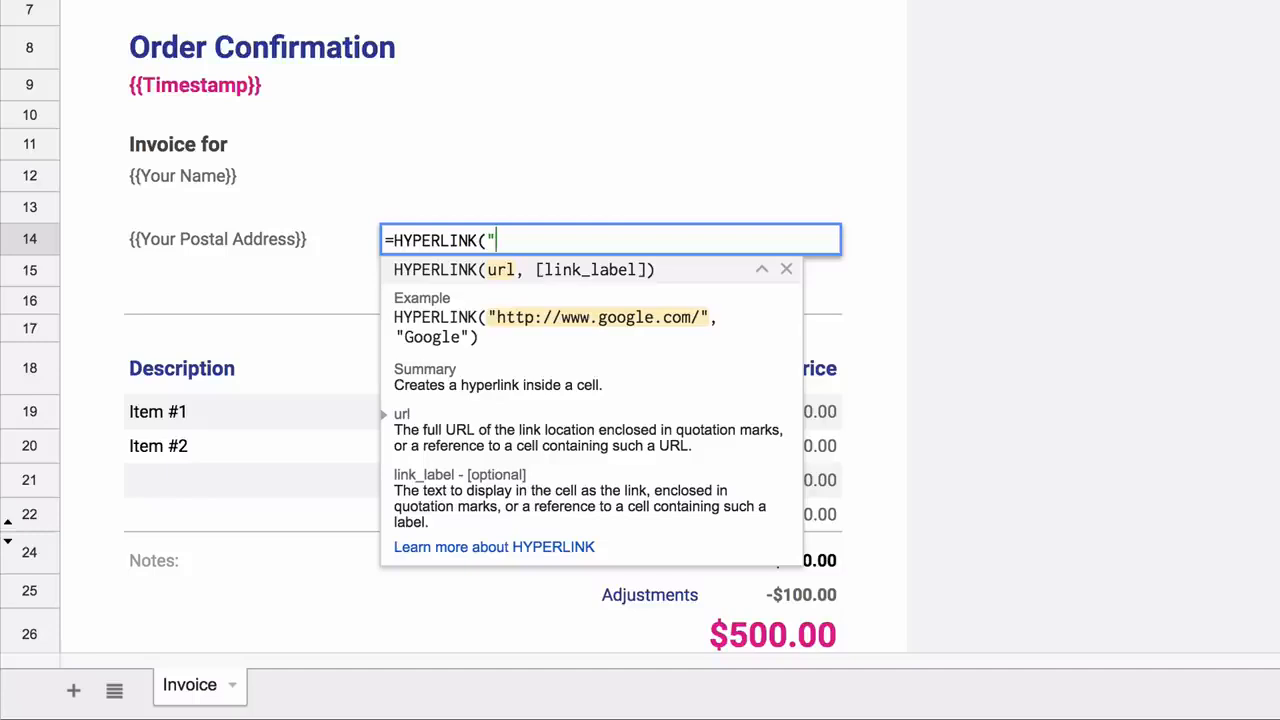
type("{{PayPal Payment Link}}")
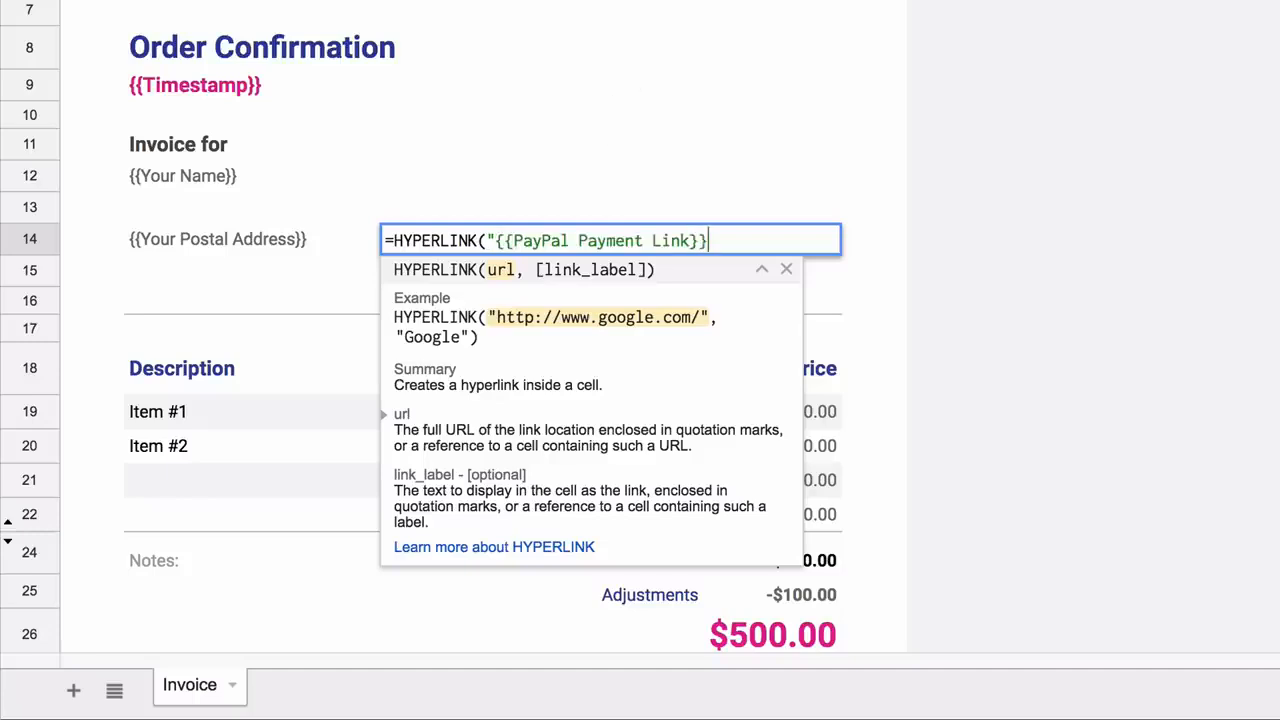
type("\", \"")
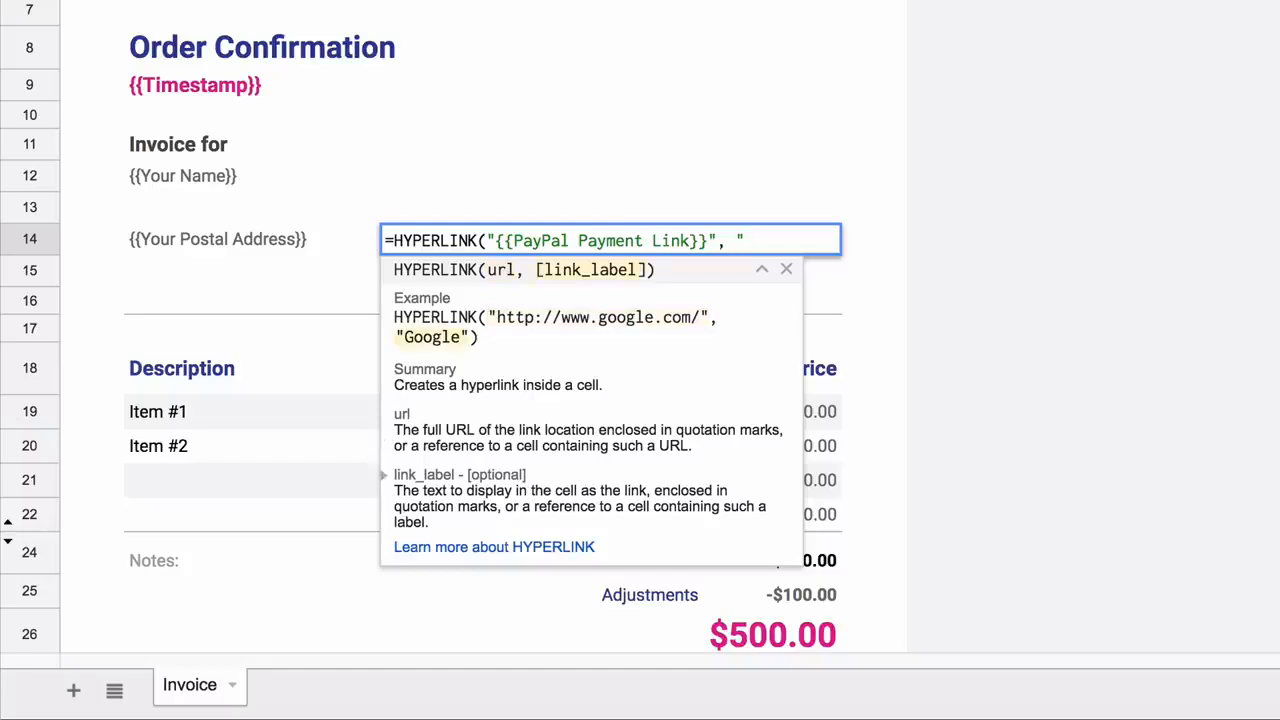
type("Pay Invoice via PayPal\")")
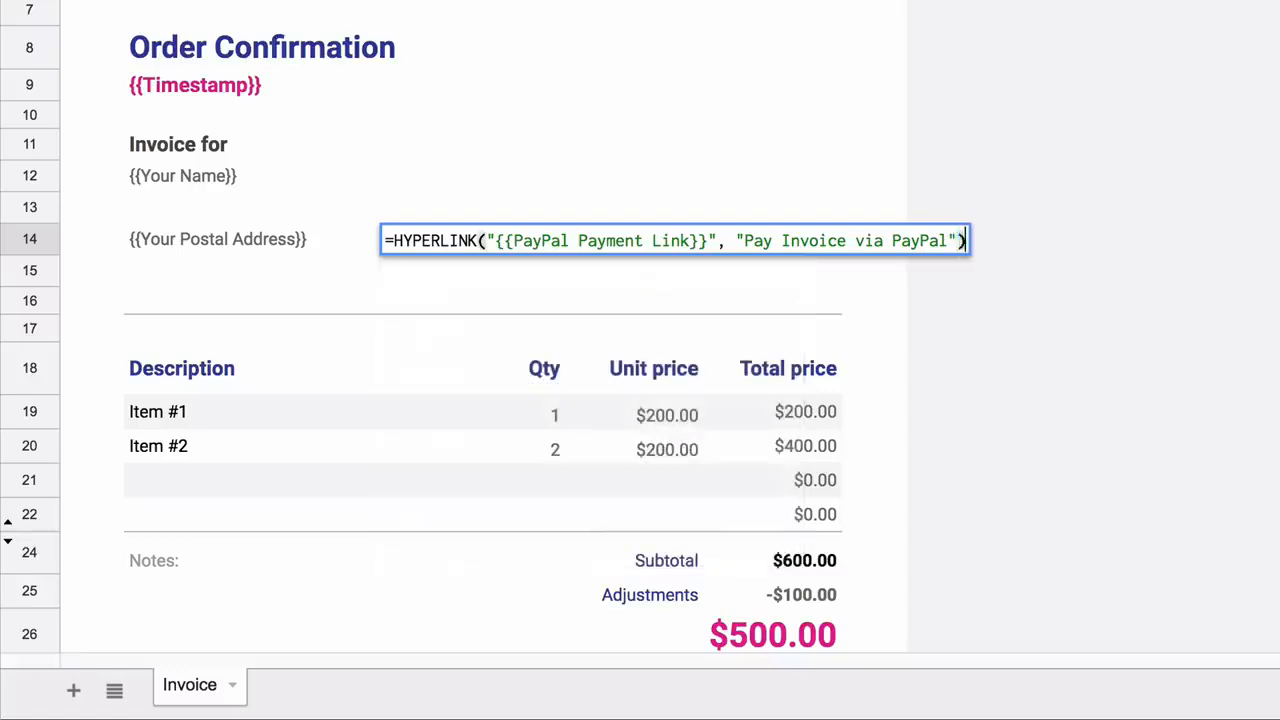
key("Return")
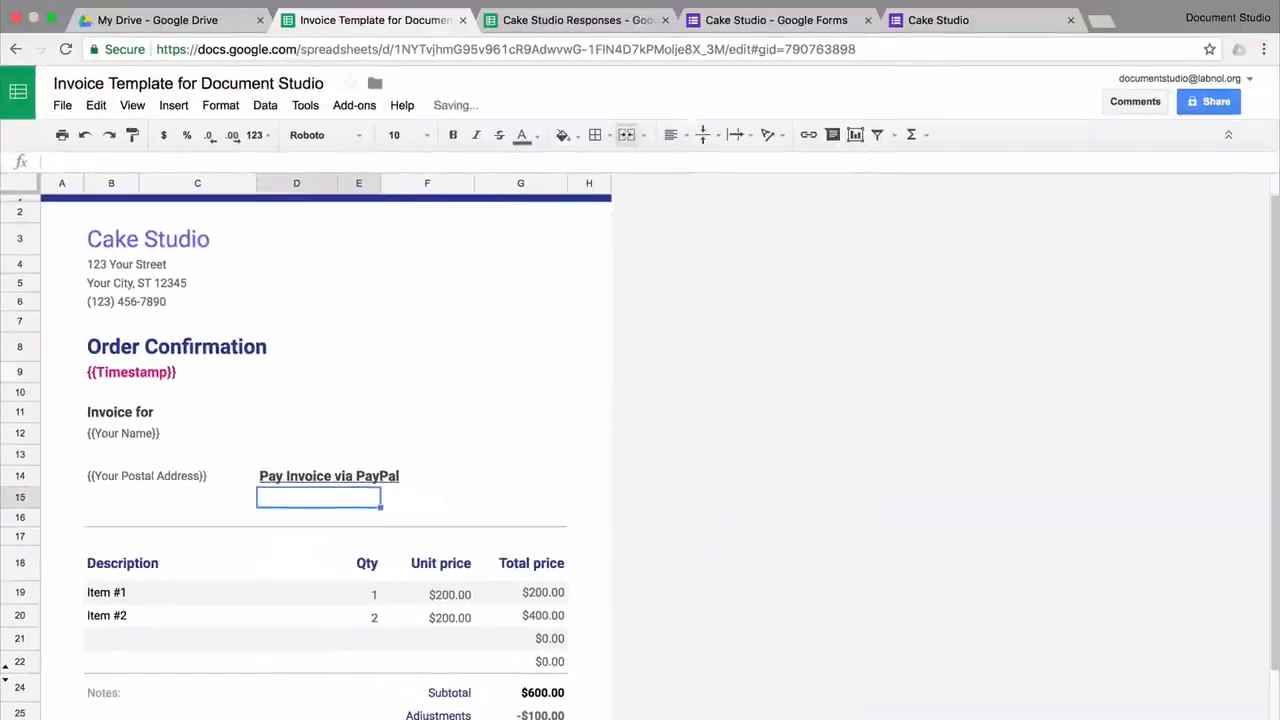
Insert the CakeStudio.png logo near F3, shrink it to about half size and nudge it top-right
left_click(428, 239)
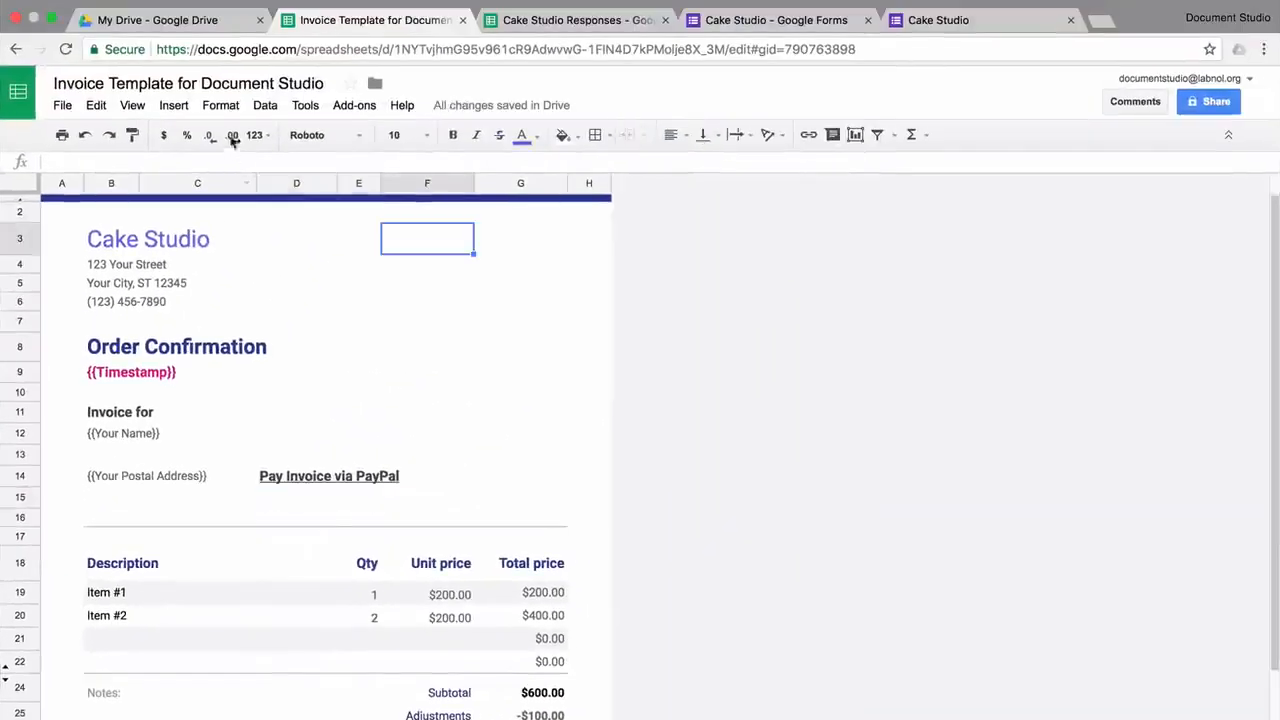
left_click(176, 106)
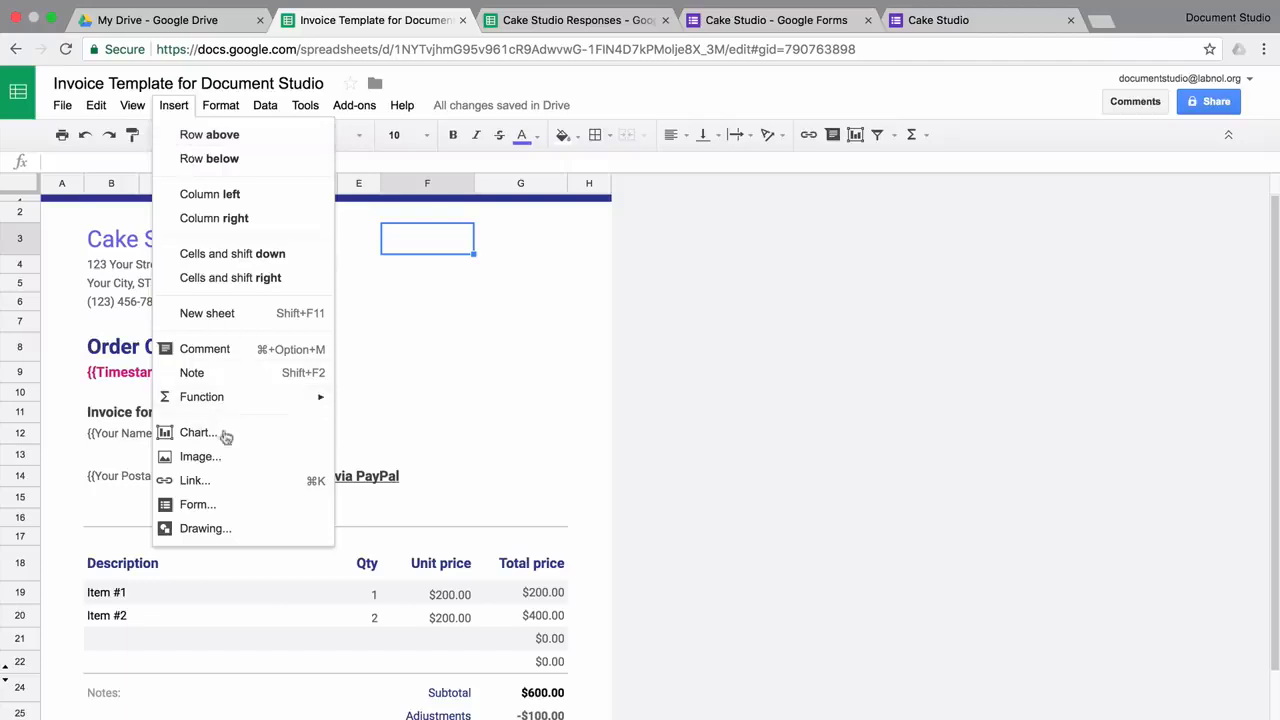
left_click(231, 457)
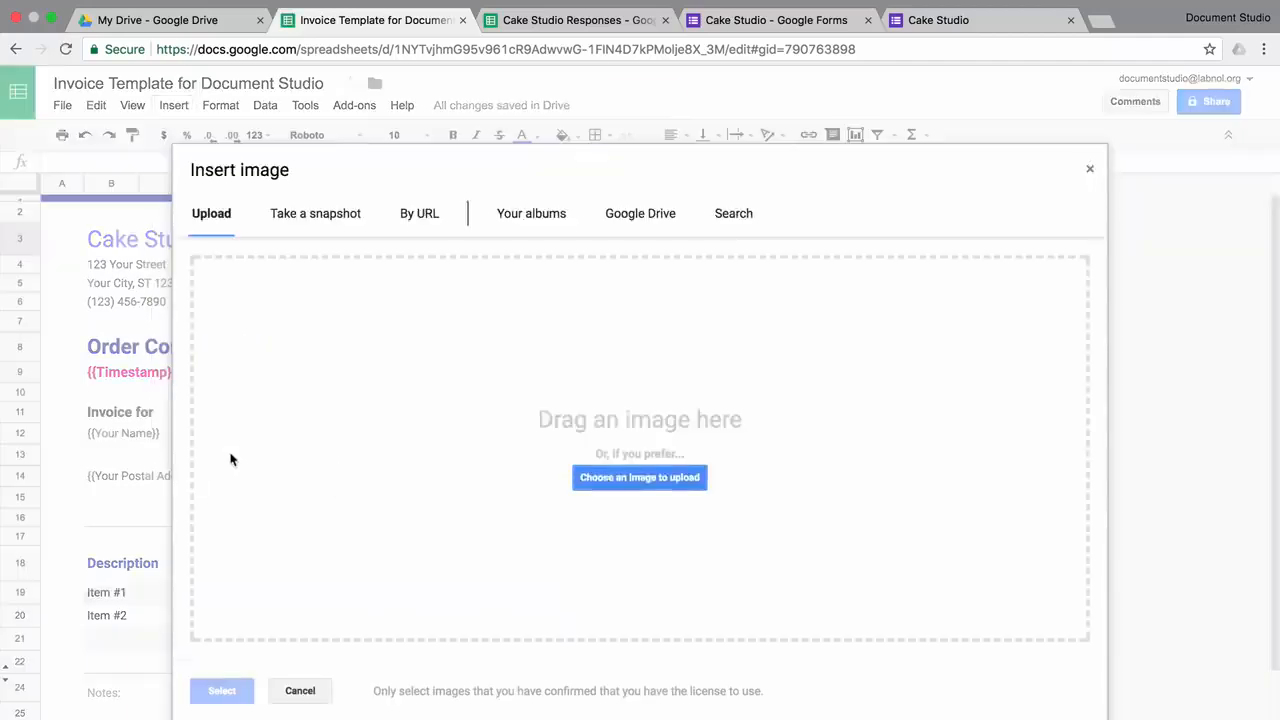
left_click(685, 479)
left_click(706, 84)
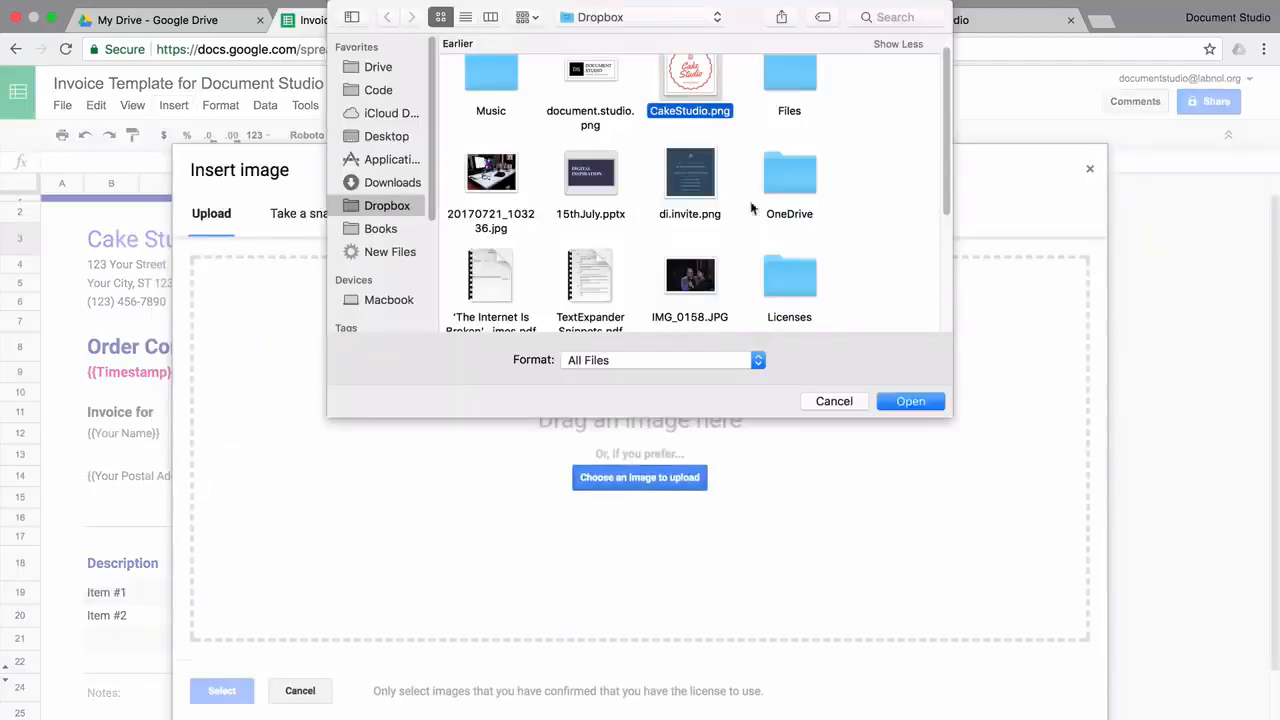
left_click(910, 404)
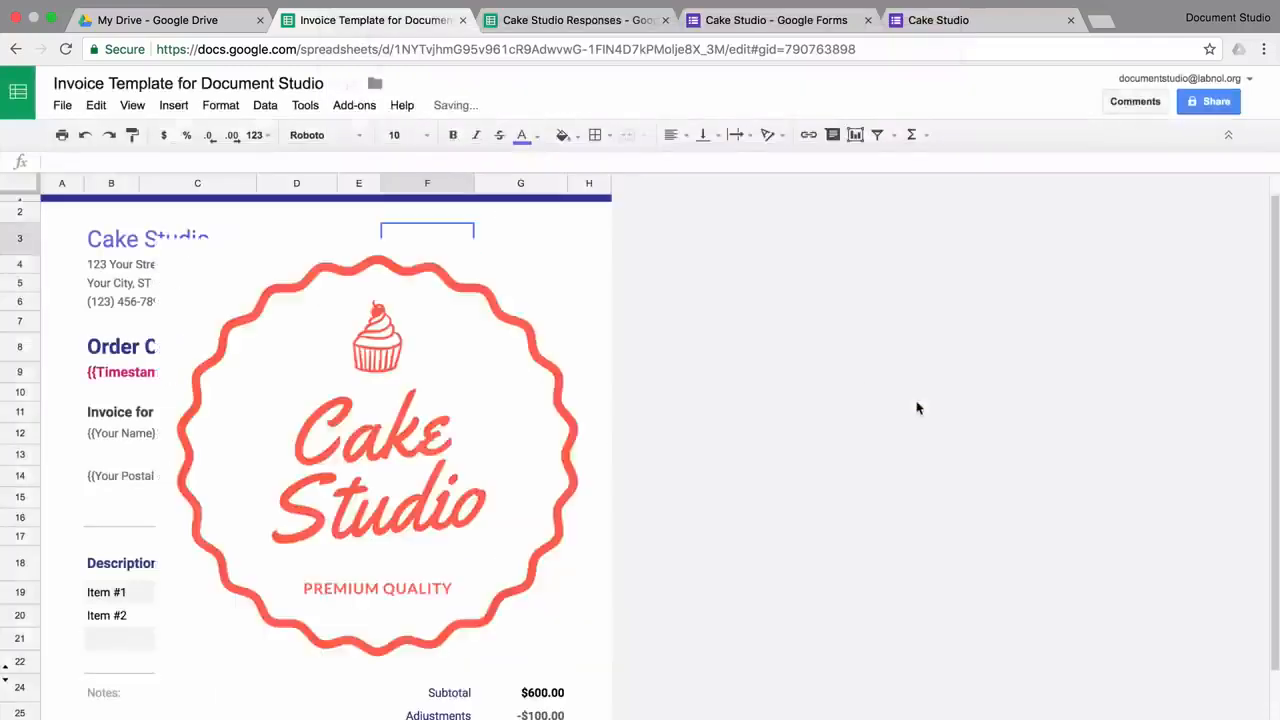
left_click_drag(266, 557, 408, 400)
left_click_drag(502, 327, 469, 312)
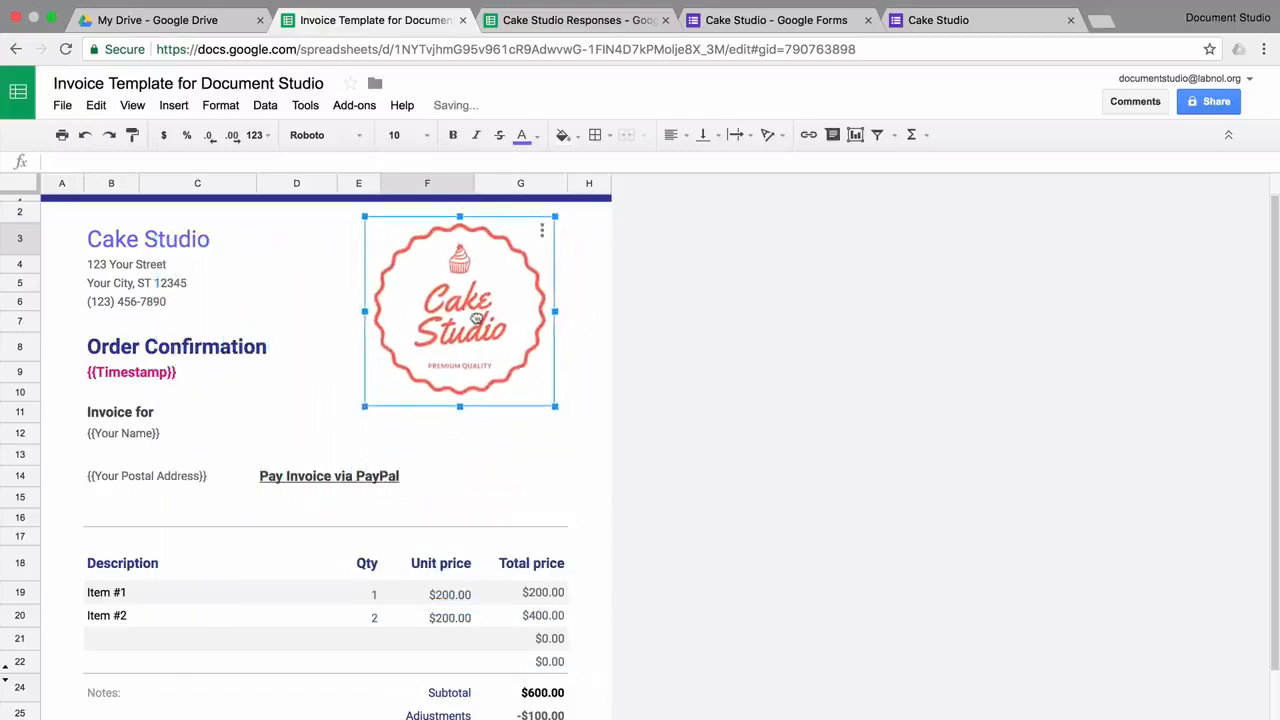
Clear the Qty and Unit price headings and enter {{Which cake would you like to order}} as the first item
left_click(294, 571)
key("Right")
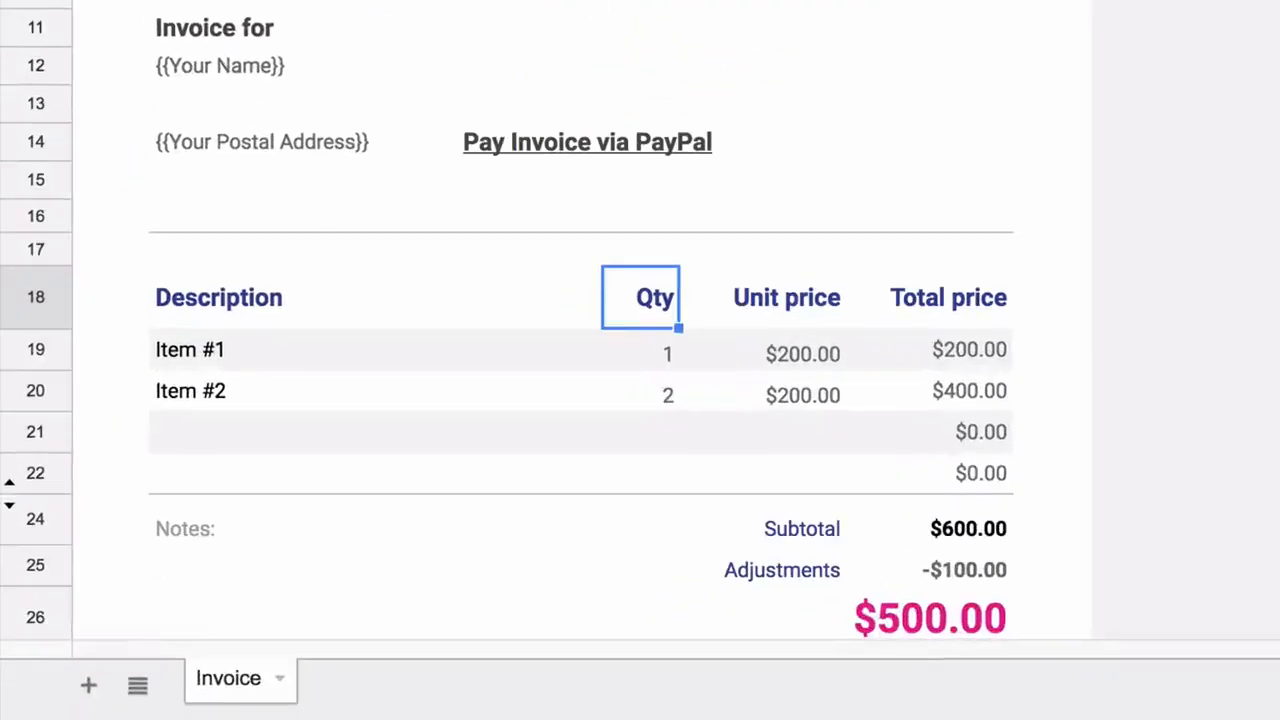
key("shift+Right")
key("Down")
key("Left")
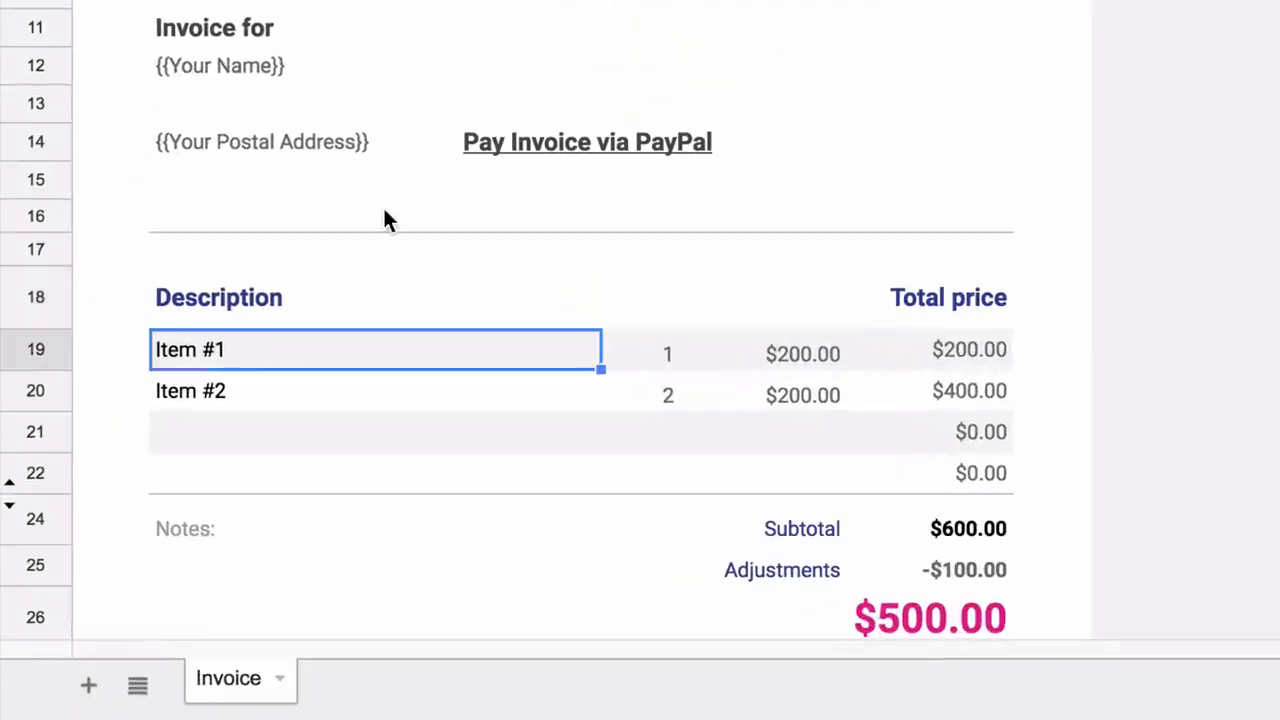
type("{{Which cake would you like to order")
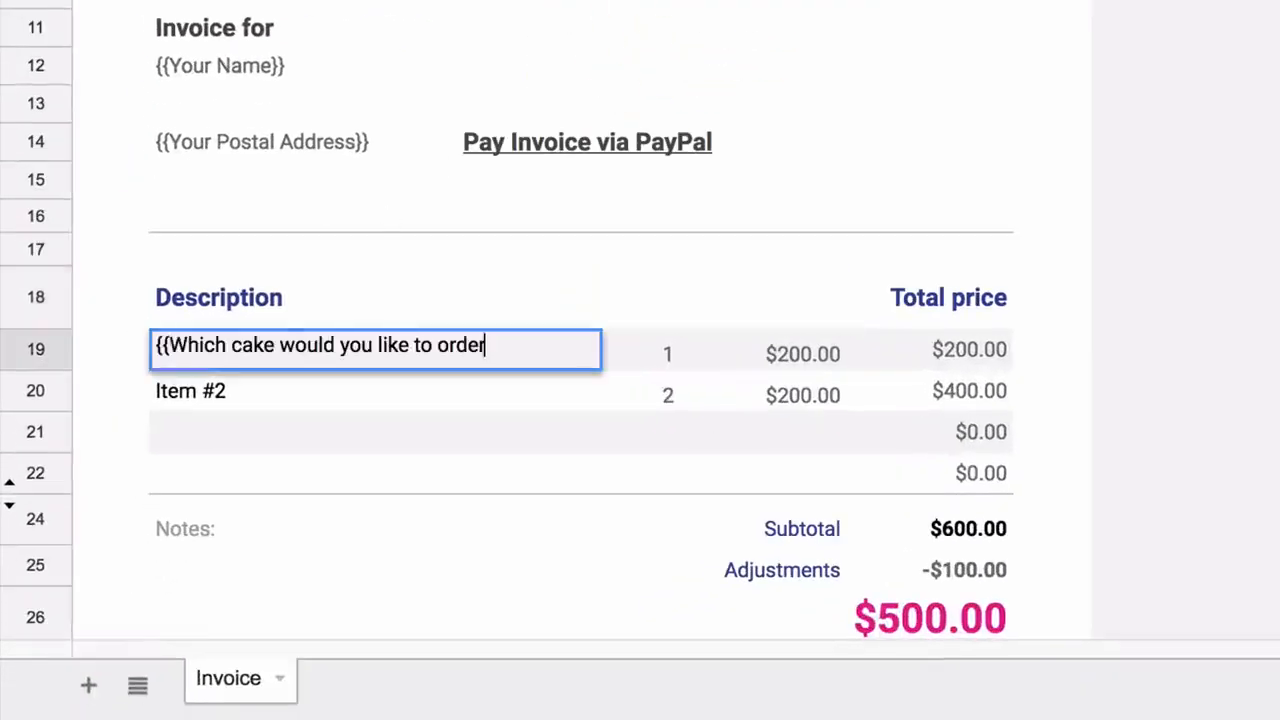
type("}}")
key("Tab")
Clear the quantity and unit price values in rows 19 and 20
key("shift+Right")
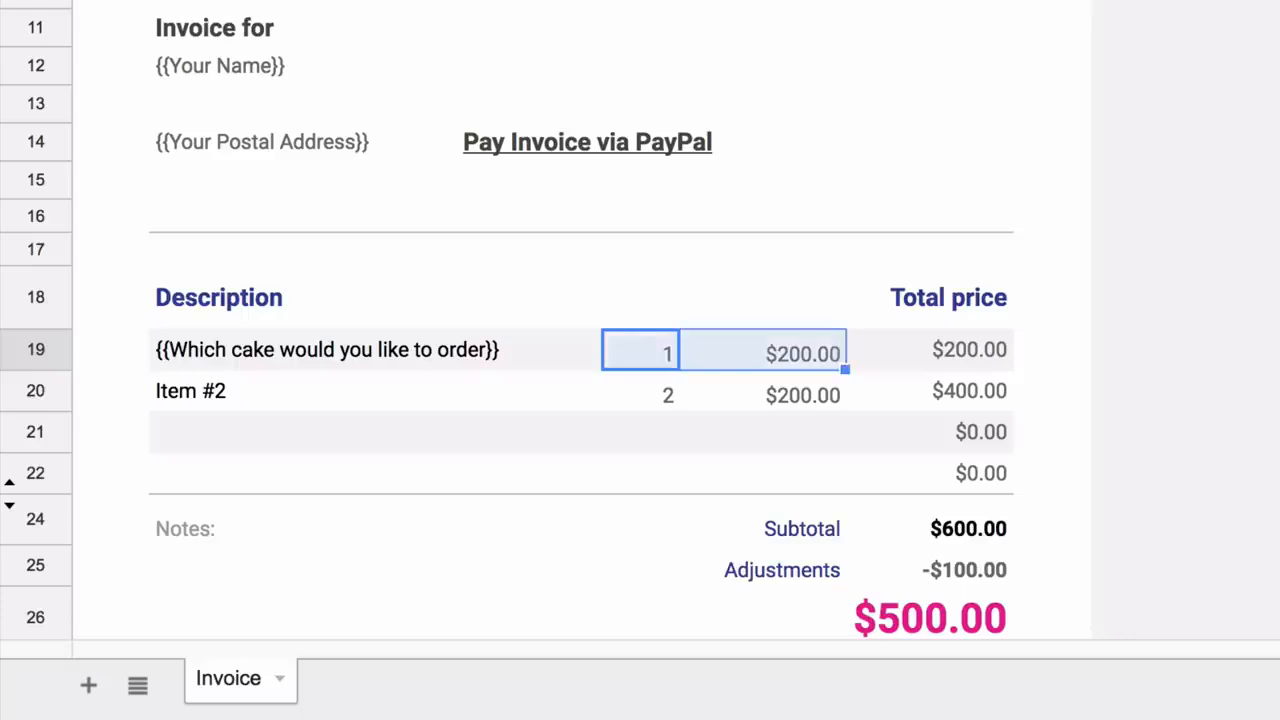
key("Delete")
key("Down")
key("shift+Right")
key("Delete")
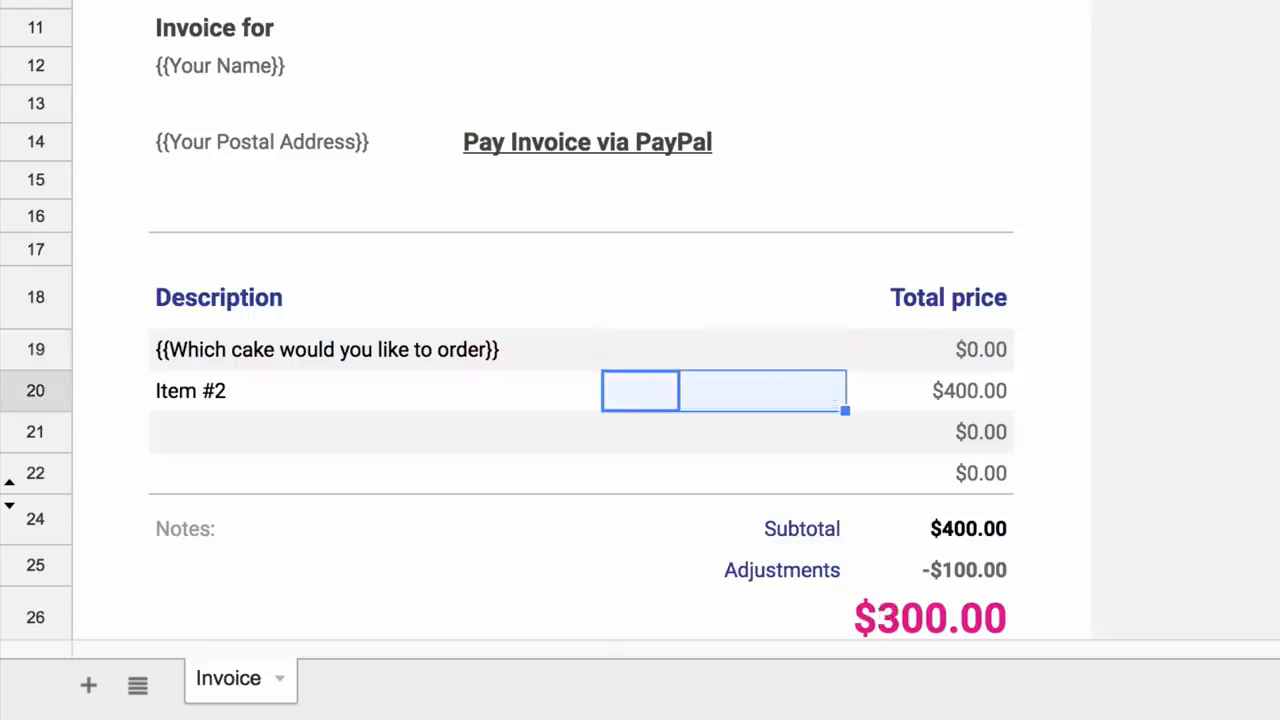
Replace the row 19 total formula with {{Cake Price}} and name the second item 'Extra decoration charges'
left_click(943, 349)
key("Return")
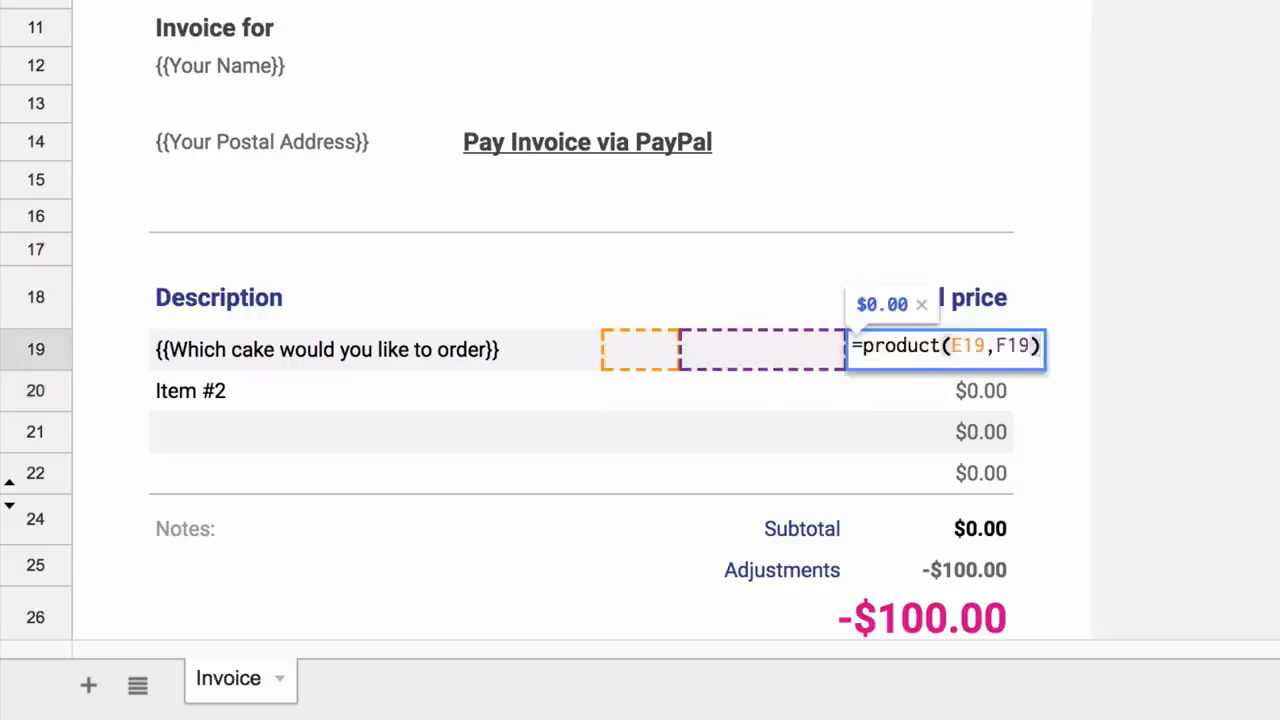
key("ctrl+a")
type("{{")
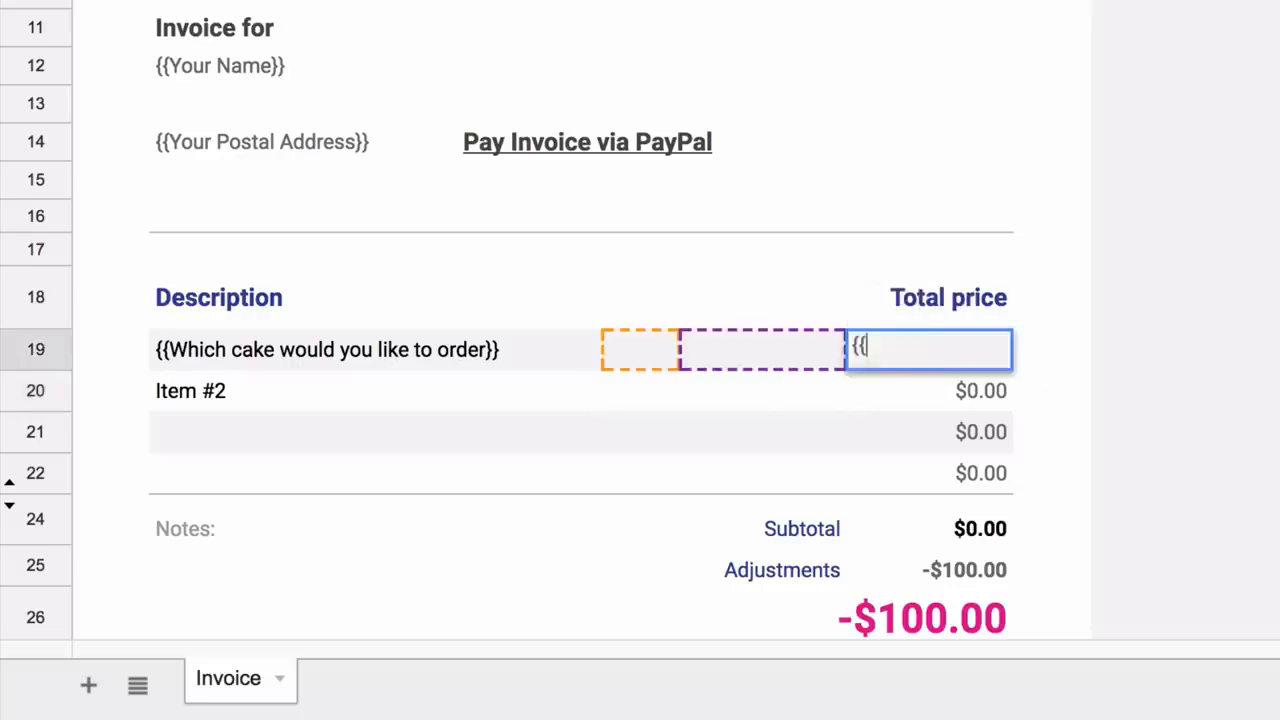
type("Cake Price}}")
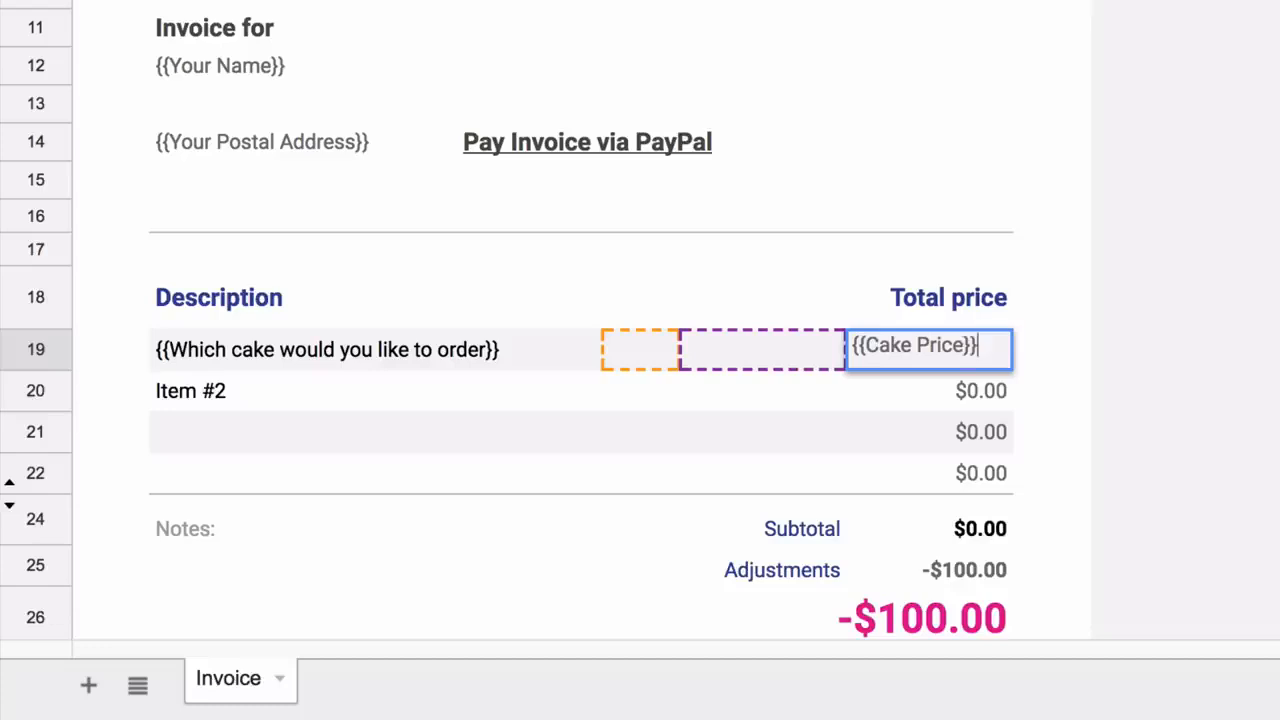
key("Return")
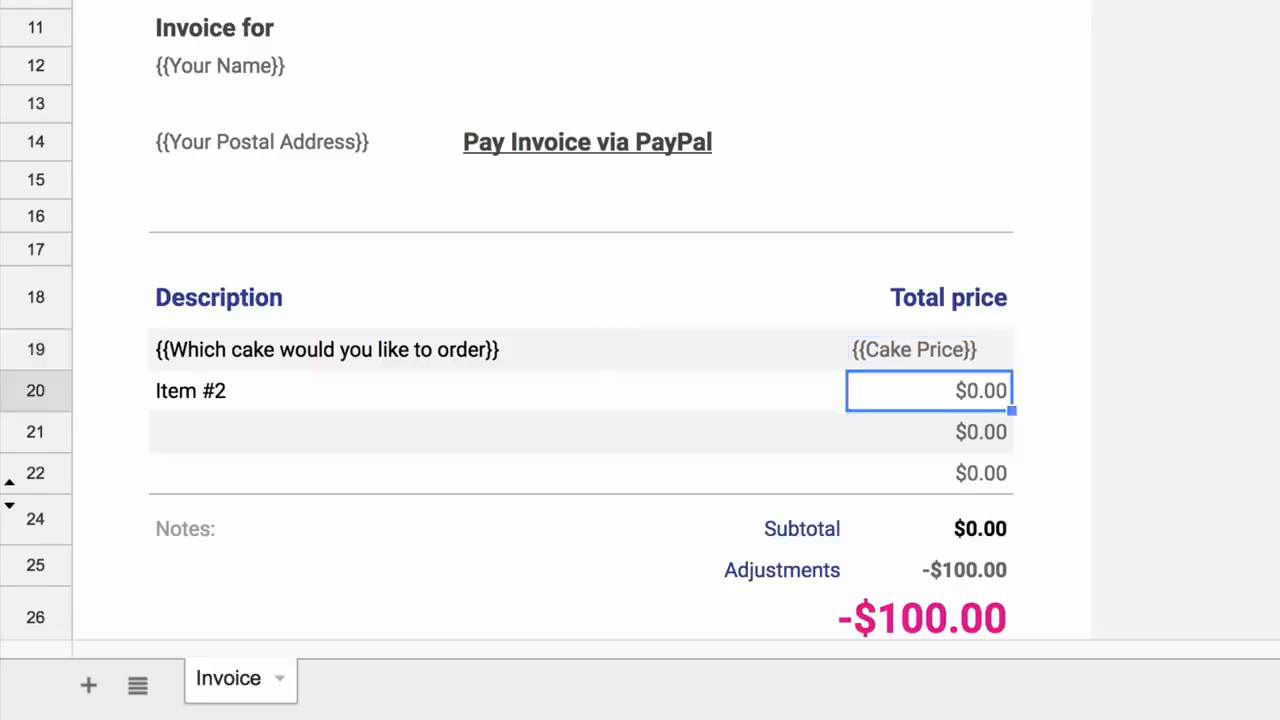
key("Left")
key("Left")
key("Left")
key("Right")
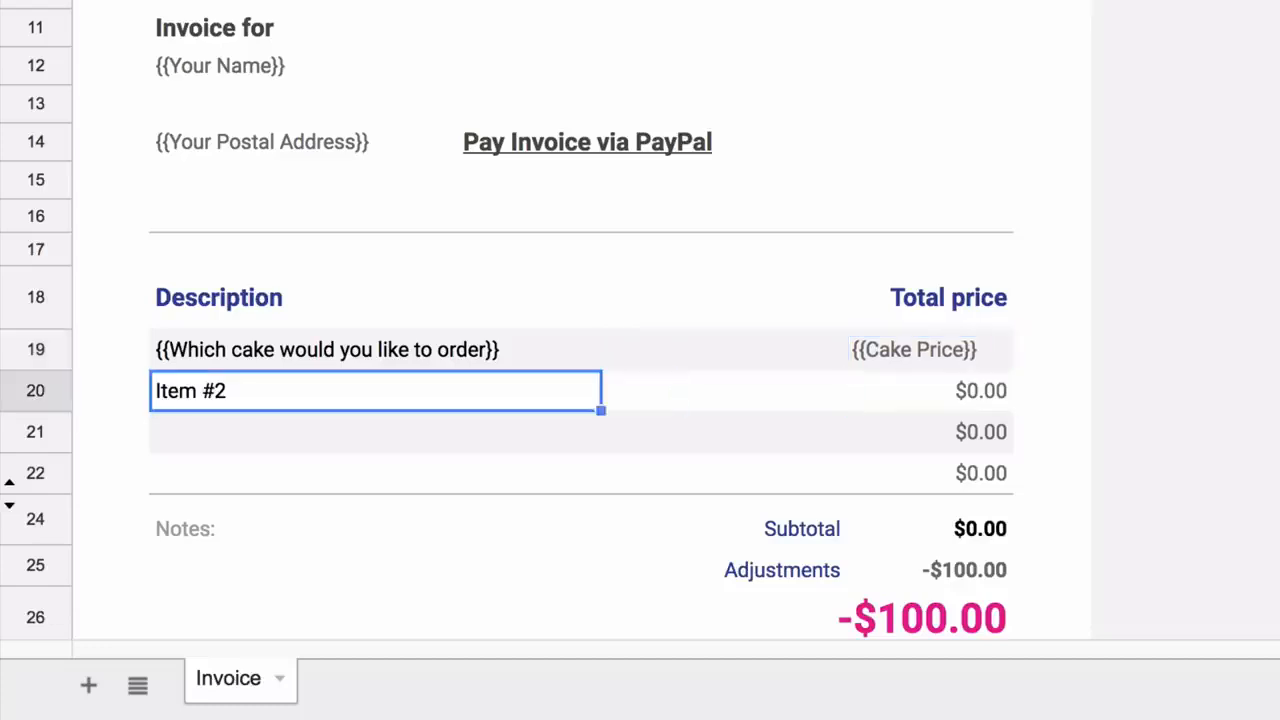
type("Extra d")
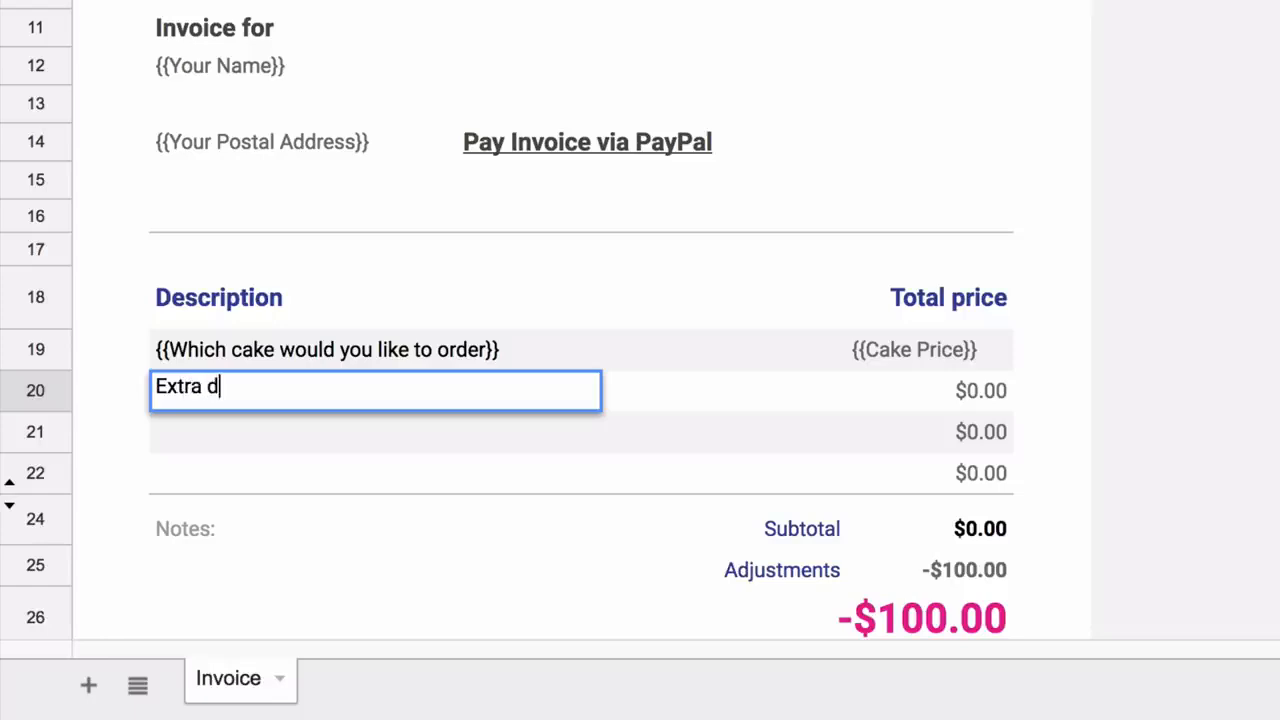
type("ecoration char")
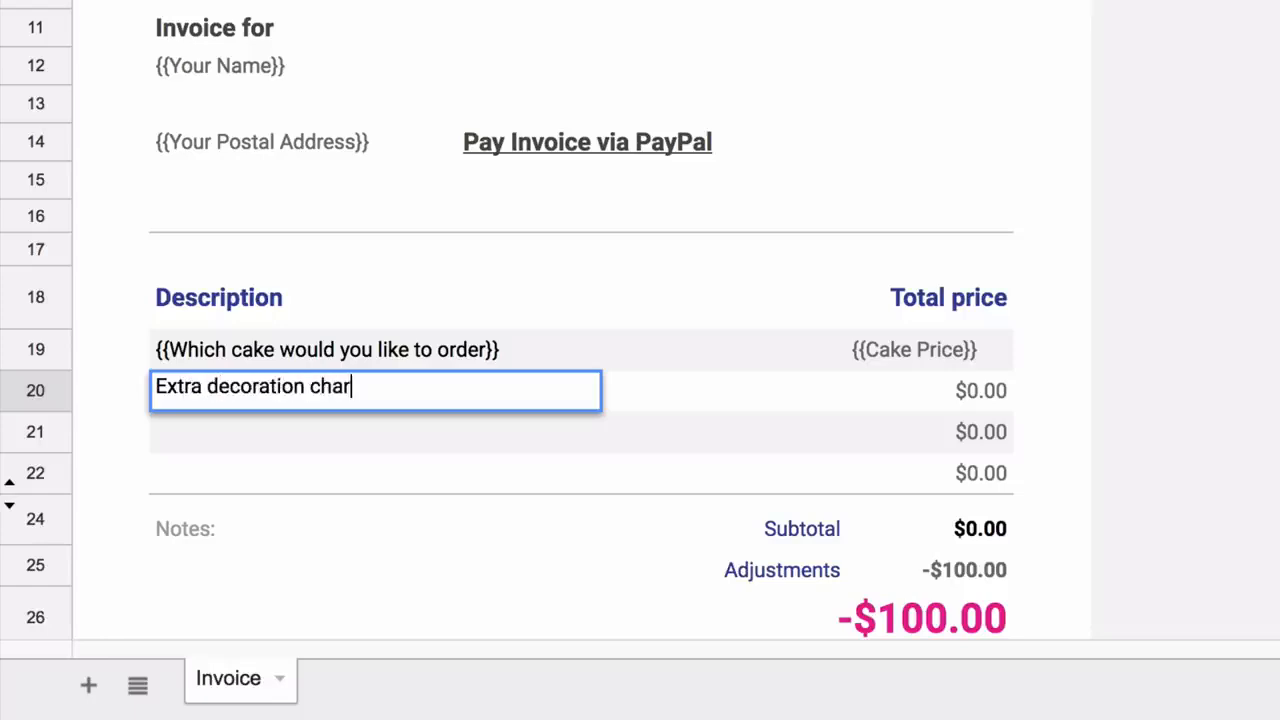
type("ges")
Enter {{Decoration Charges}} as the row 20 total and right-align both price placeholders
left_click(975, 392)
type("{{Decoration Charges}}")
key("Return")
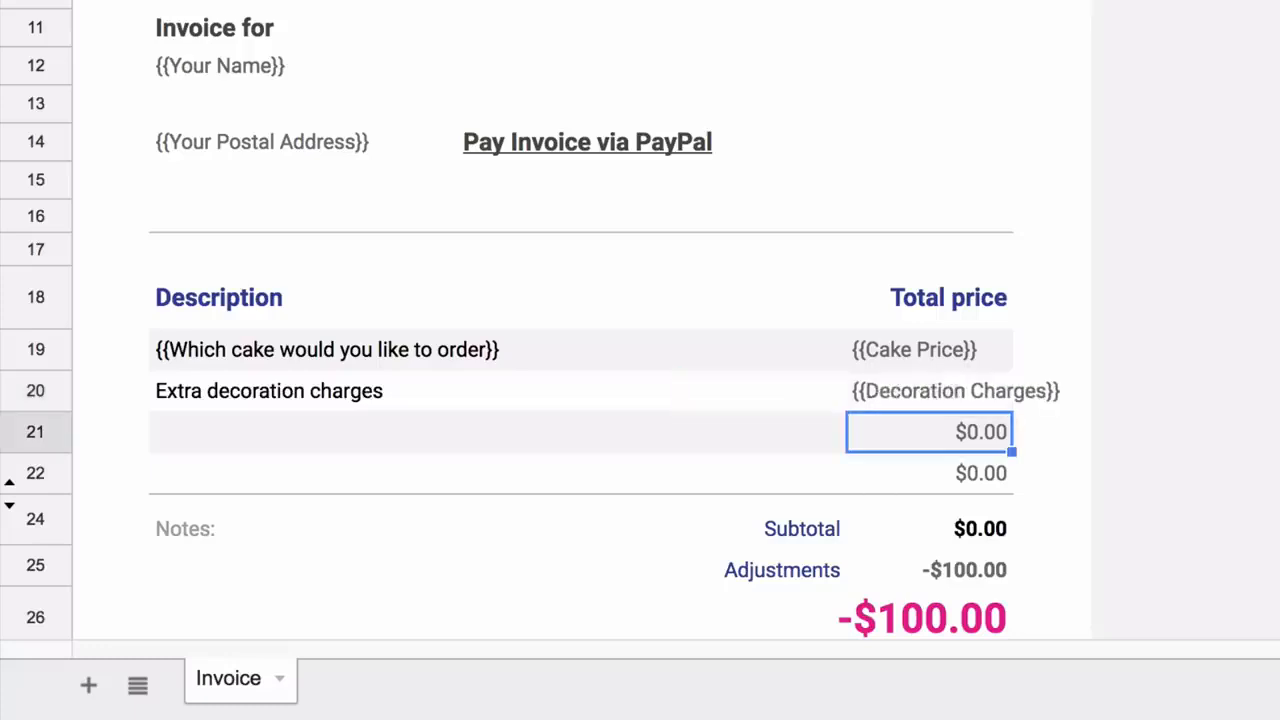
left_click_drag(929, 350, 929, 391)
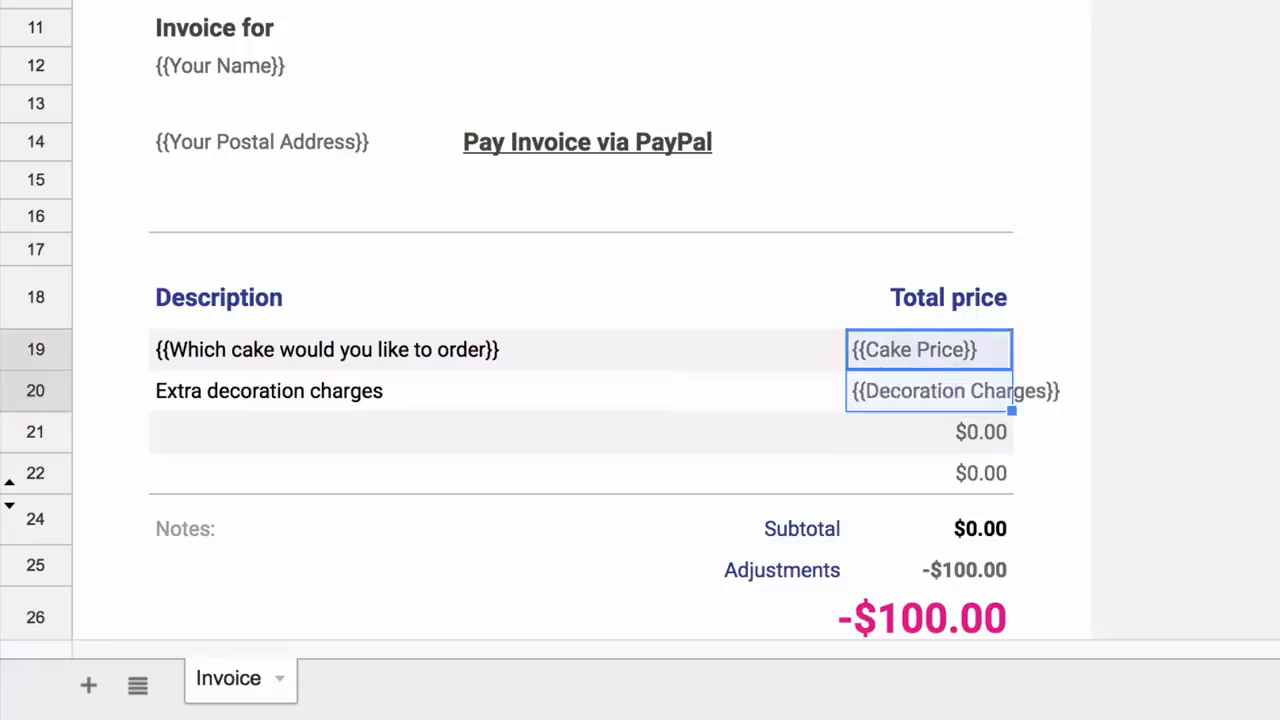
key("ctrl+shift+r")
Clear the leftover $0.00 values from the empty row 21
left_click(929, 432)
left_click_drag(480, 432, 929, 473)
key("Delete")
left_click(36, 432)
Delete the spare row and rename Adjustments to Taxes, replacing -100 with {{Tax}}
key("ctrl+alt+minus")
left_click(929, 480)
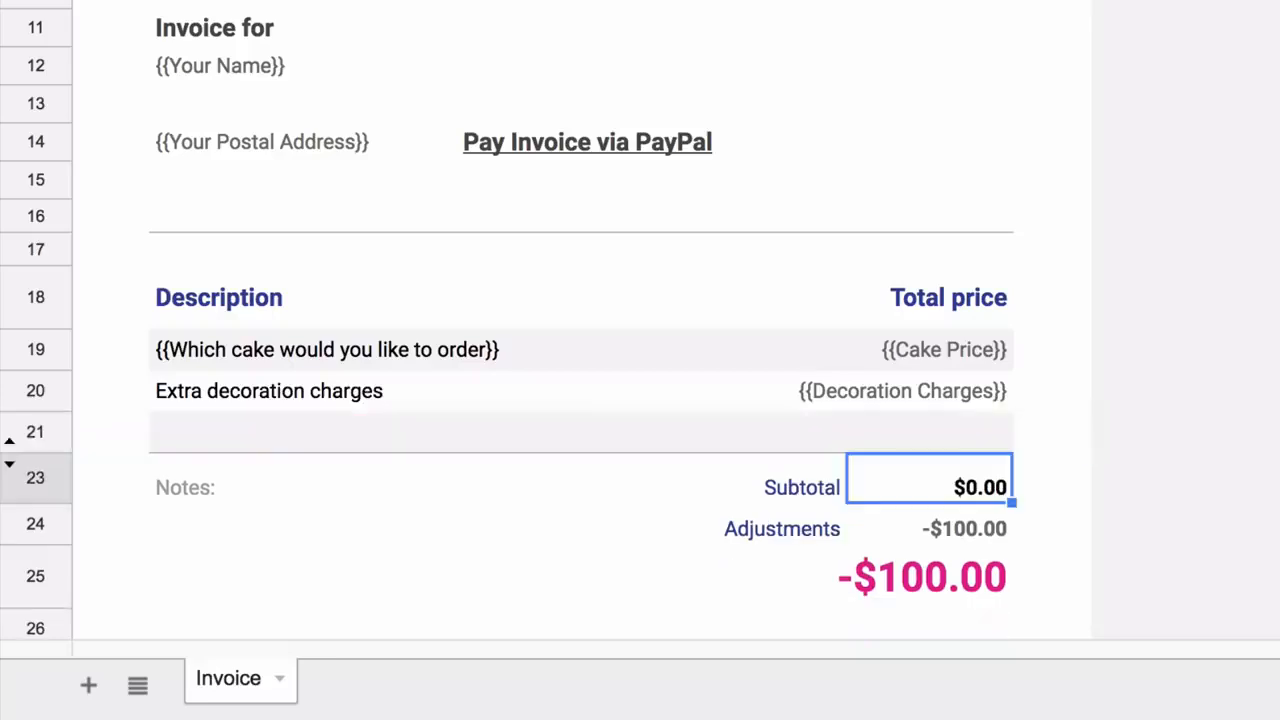
key("Return")
key("Return")
key("Left")
type("Taxes")
key("Tab")
key("Return")
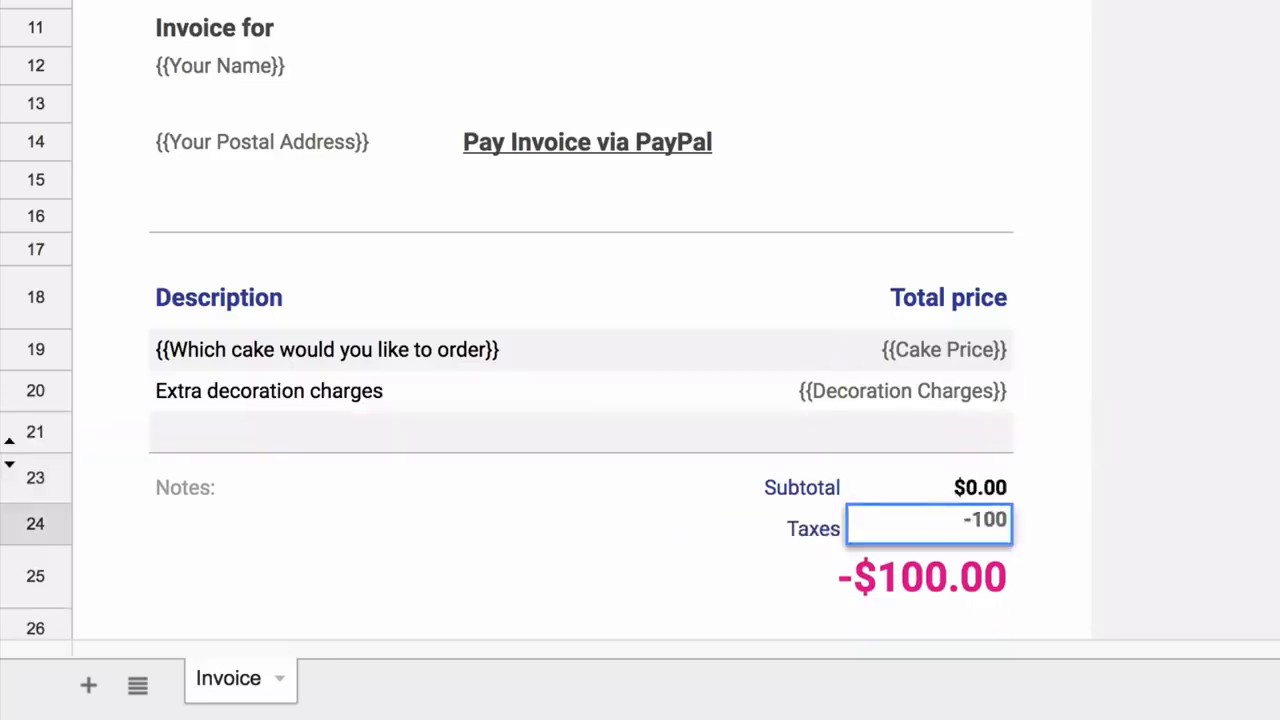
key("BackSpace")
key("BackSpace")
key("BackSpace")
key("BackSpace")
type("{{Tax}}")
key("Return")
key("Up")
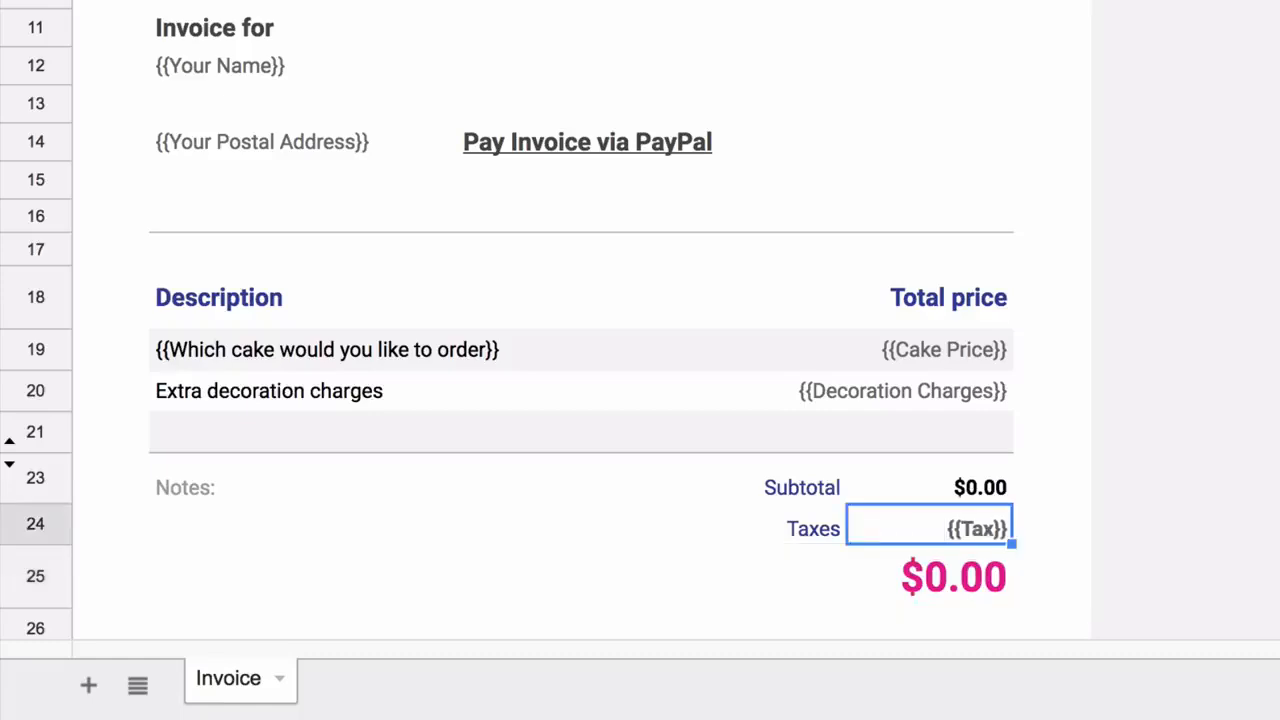
key("Down")
key("Return")
key("Return")
Replace the Notes label with 'Thank you for your business!'
left_click(186, 475)
key("Delete")
key("Down")
type("Thank you for your ")
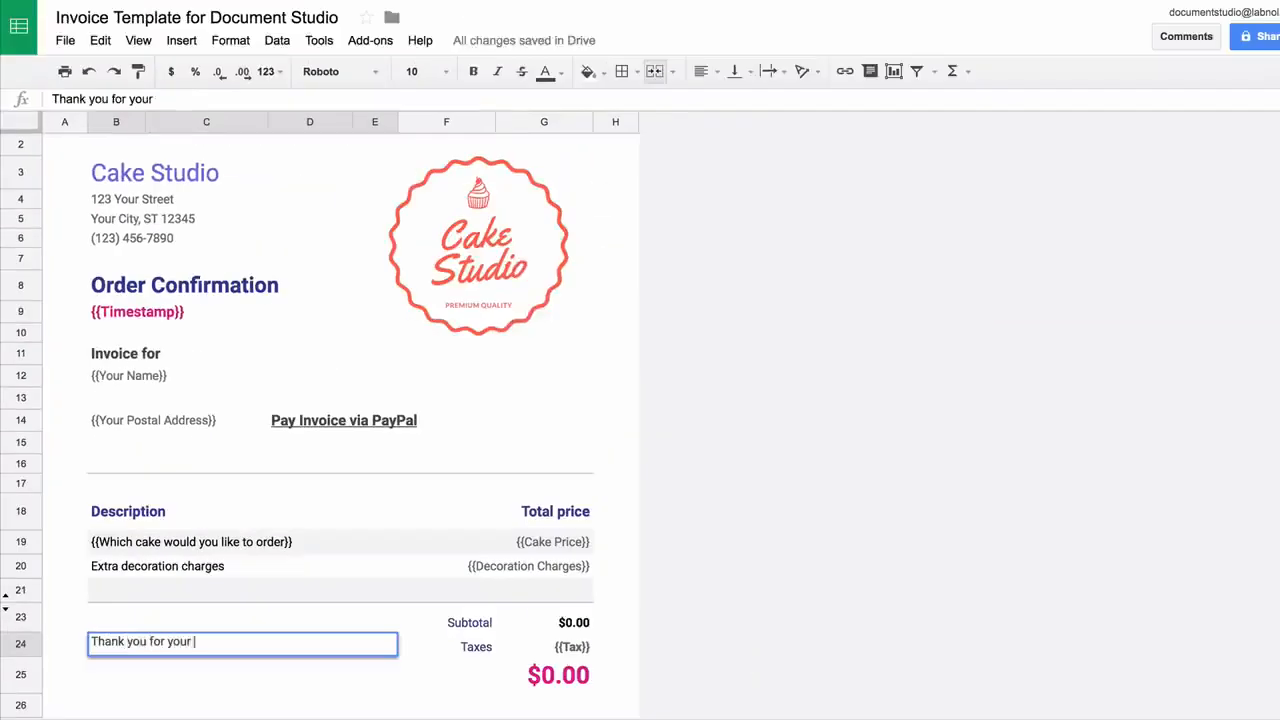
type("business!")
key("Return")
key("Up")
Format the thank-you message in La Belle Aurore at a larger font size
left_click(340, 72)
left_click(366, 130)
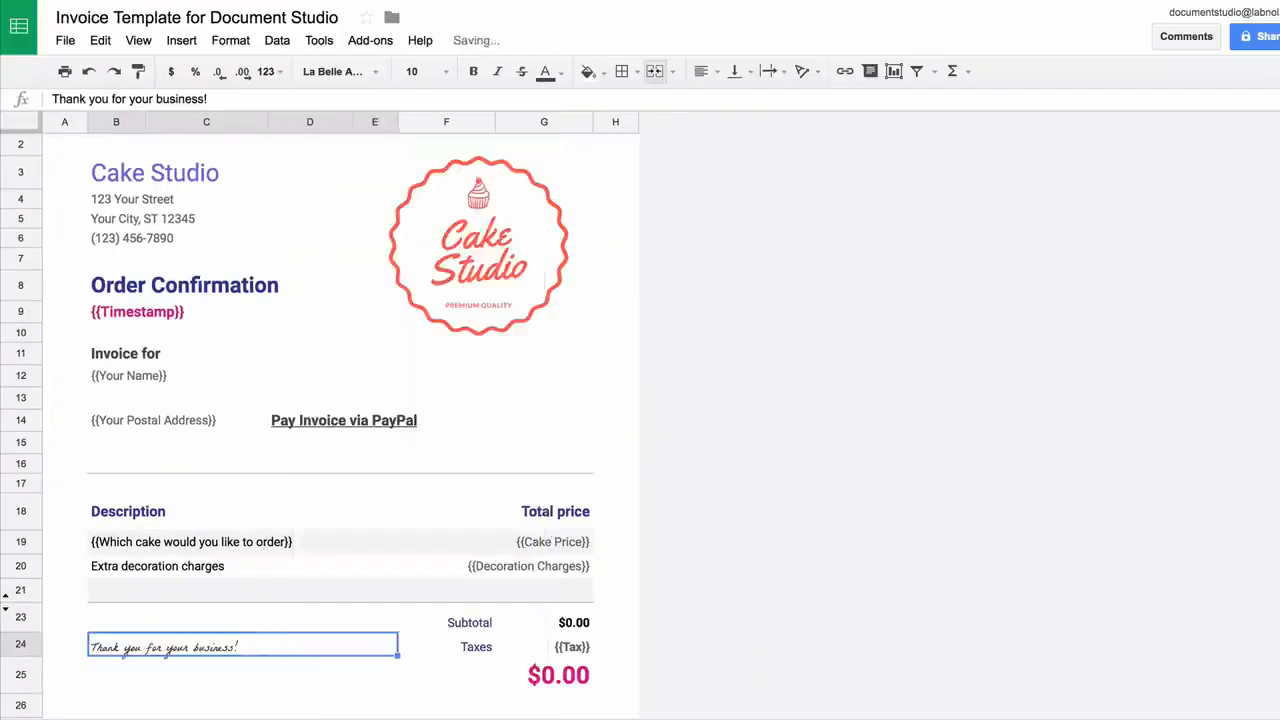
left_click(414, 72)
left_click(420, 278)
left_click(310, 676)
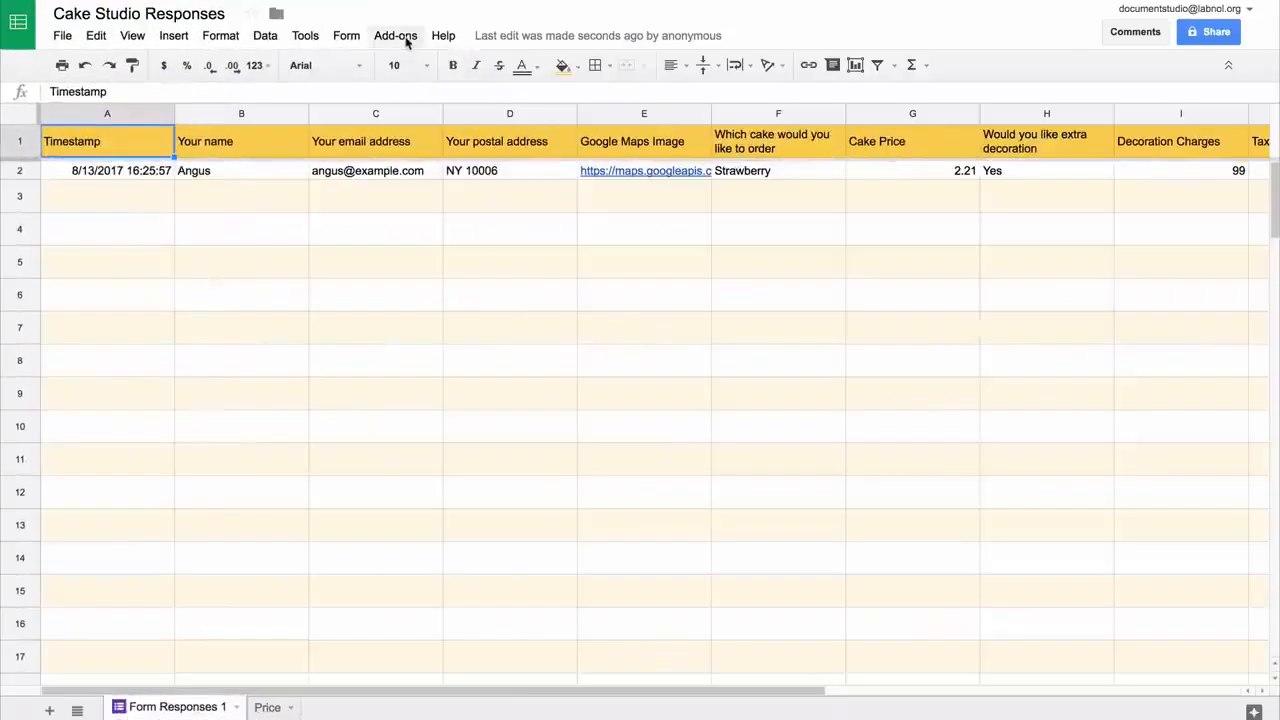
Launch Document Studio from Add-ons, expand Document Merge and bring up the Drive template picker
left_click(406, 40)
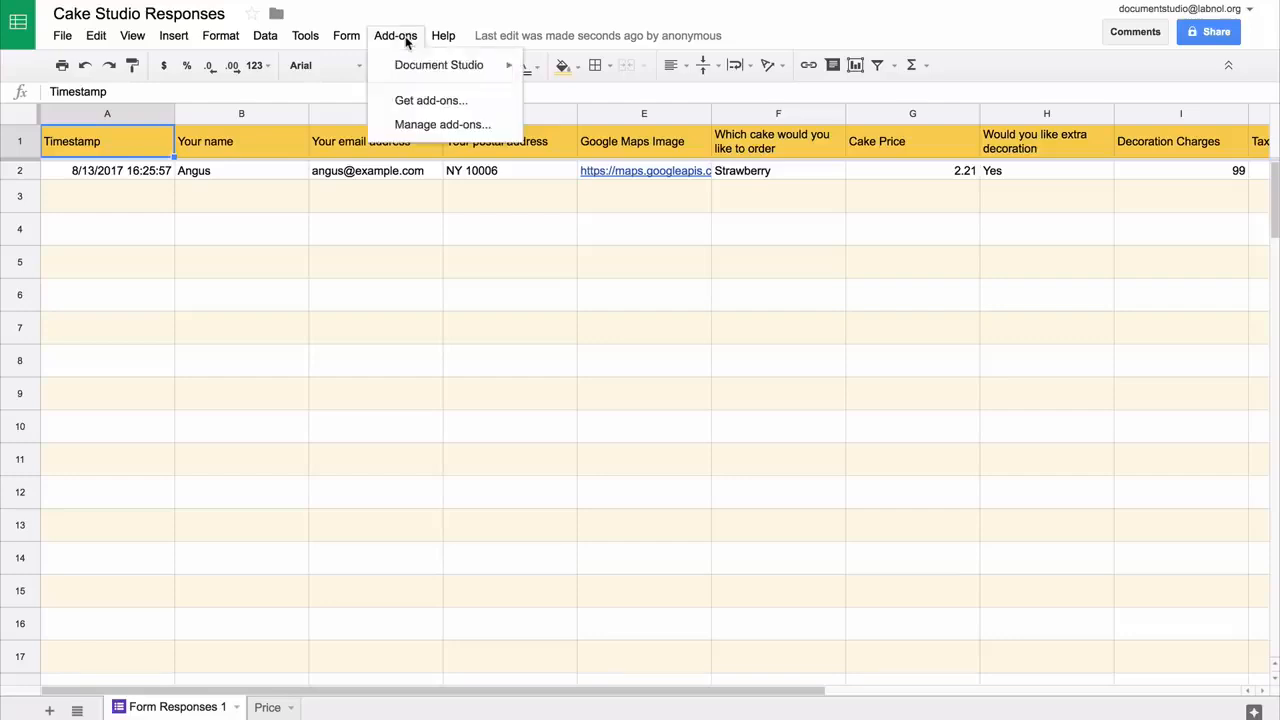
mouse_move(420, 64)
left_click(564, 71)
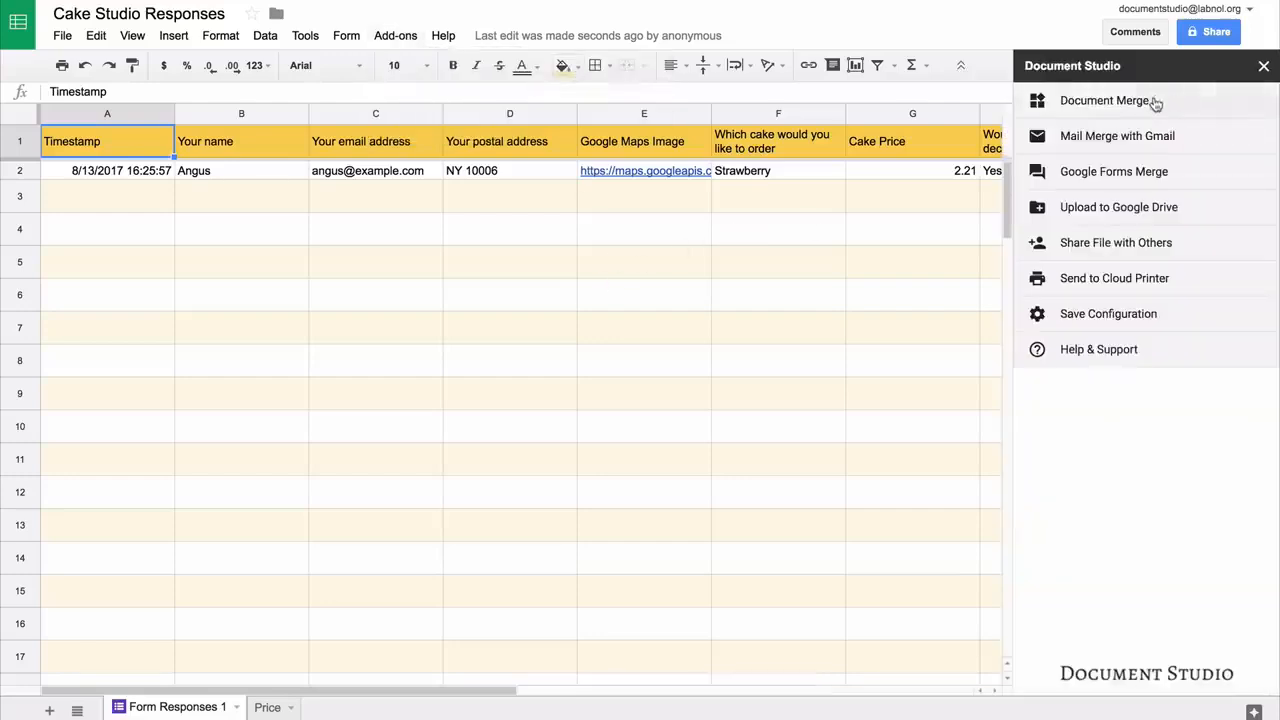
left_click(1155, 104)
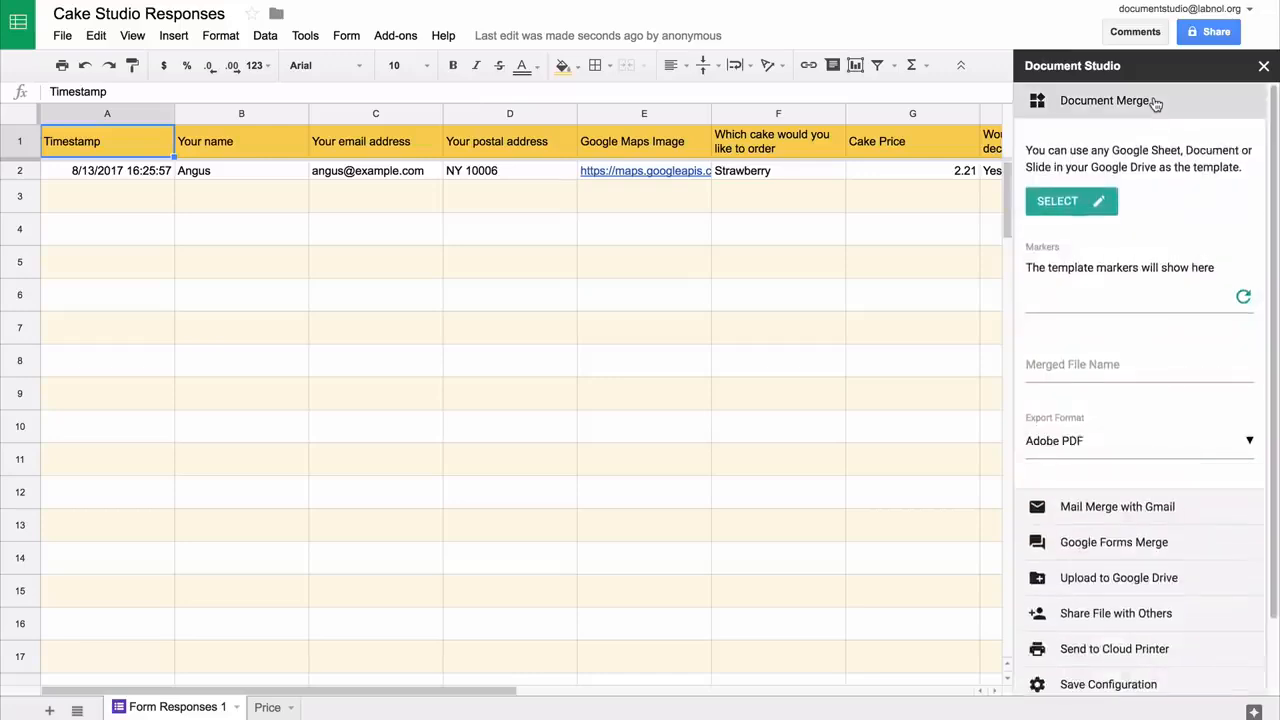
left_click(1064, 207)
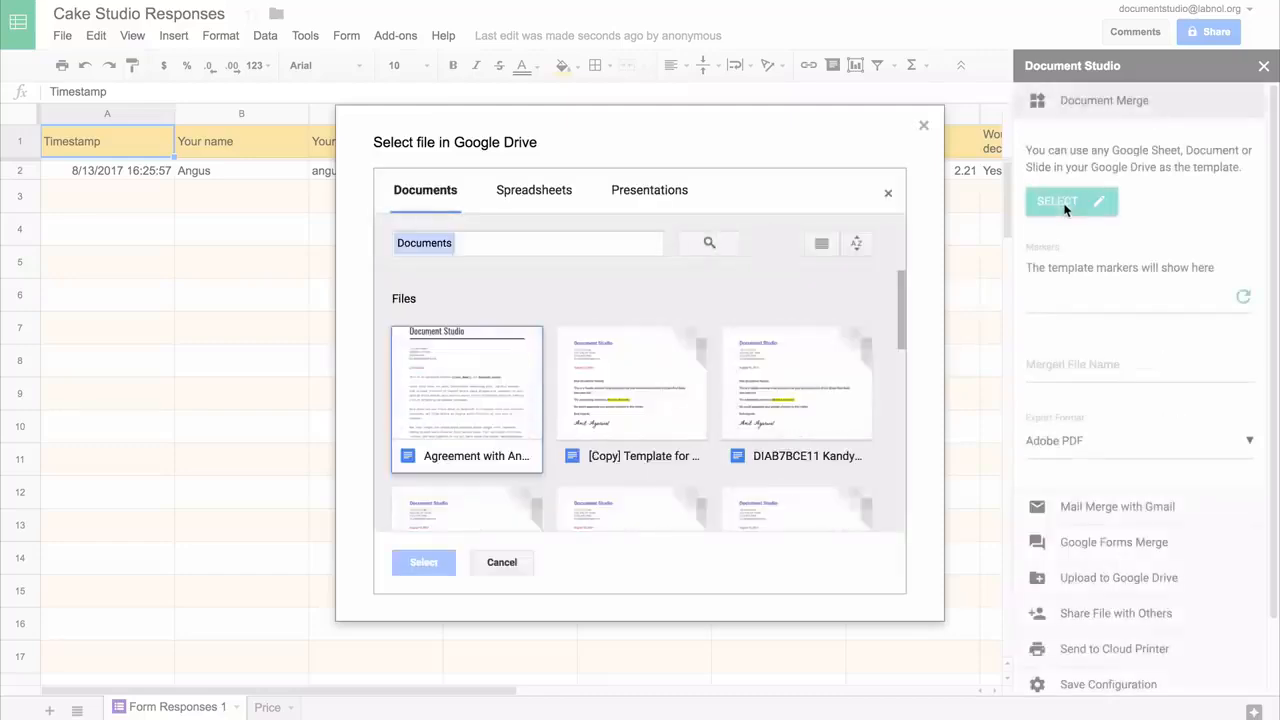
Select the Invoice Template spreadsheet from Drive as the merge template
left_click(539, 194)
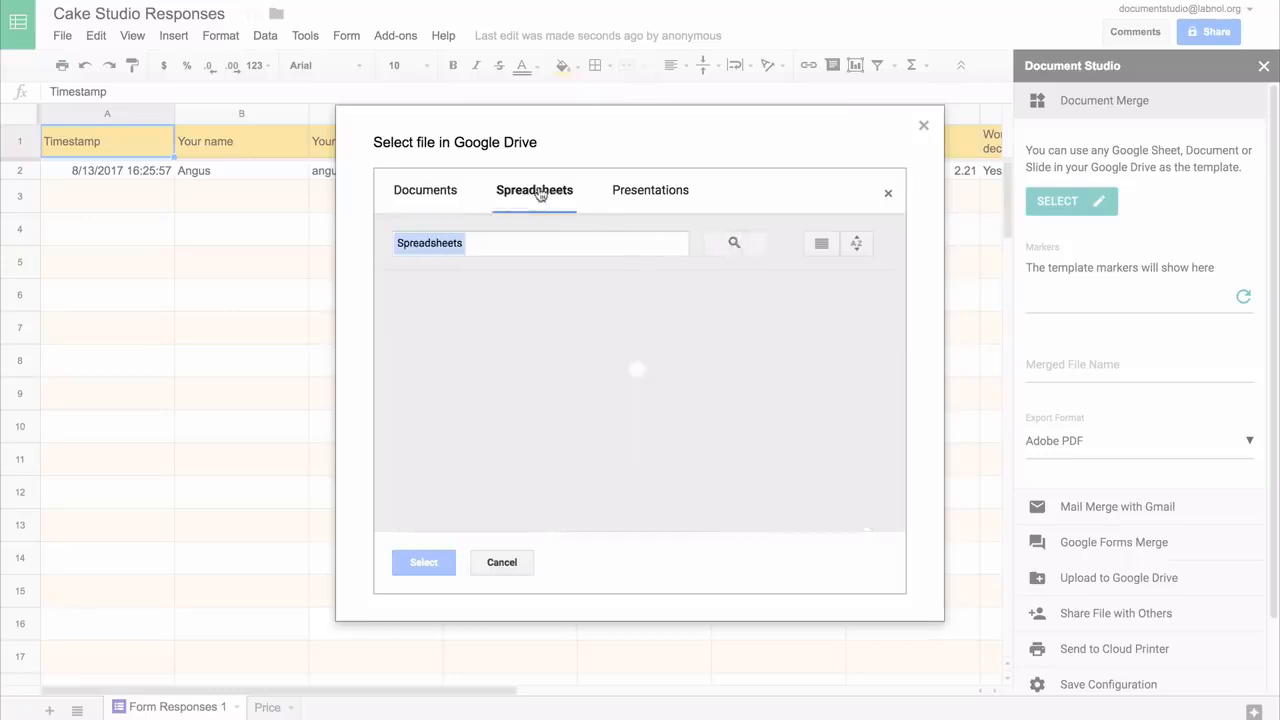
left_click(477, 378)
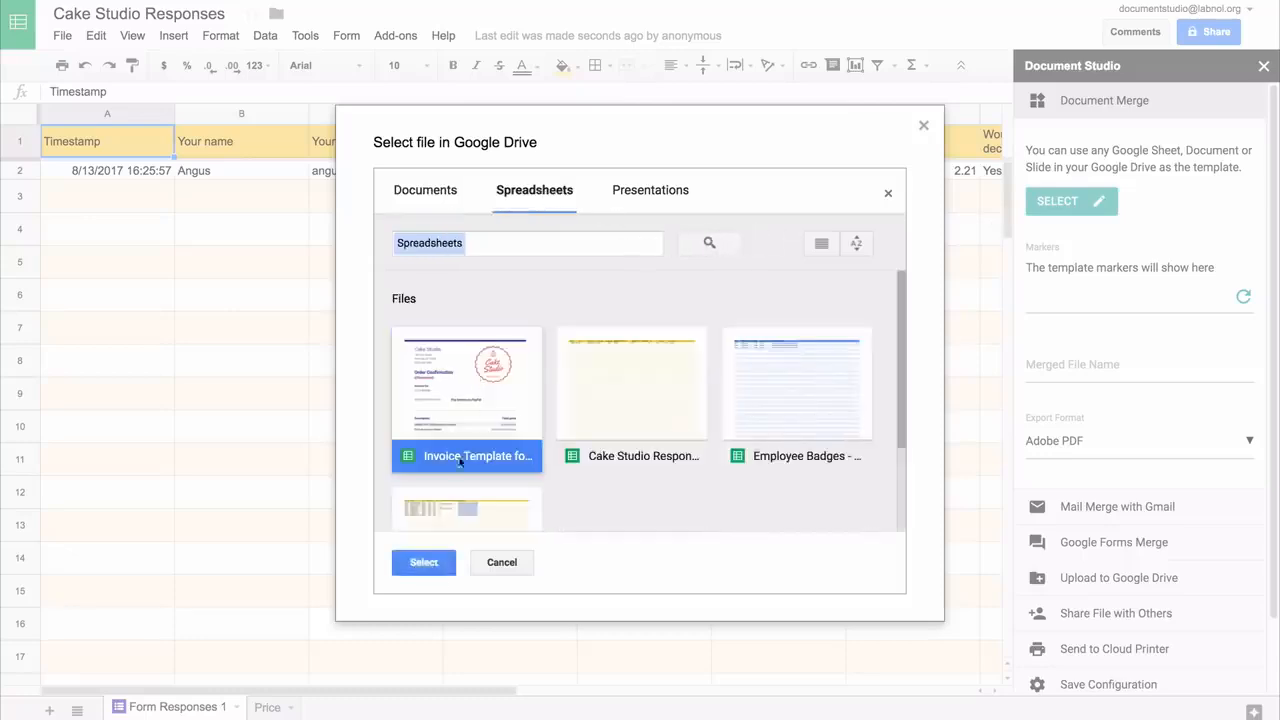
left_click(440, 558)
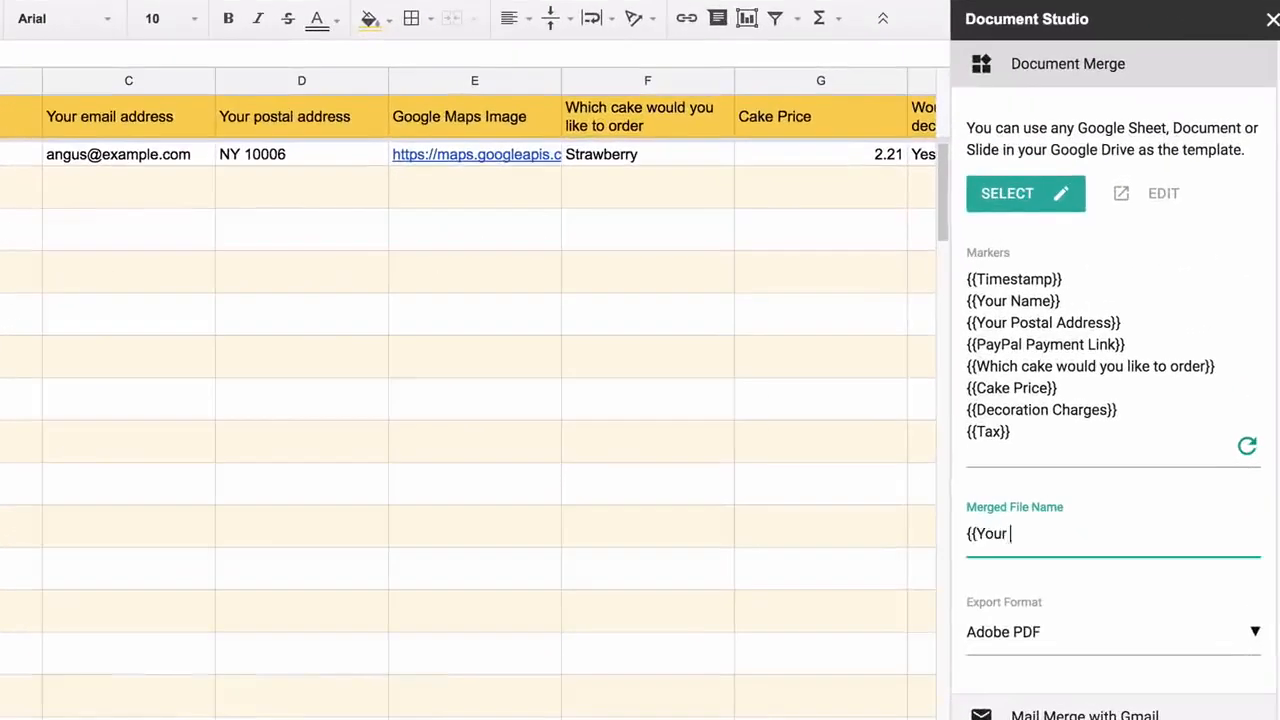
Name merged files {{Your name}} and set the export format to Adobe PDF
type("name}}")
left_click(1164, 630)
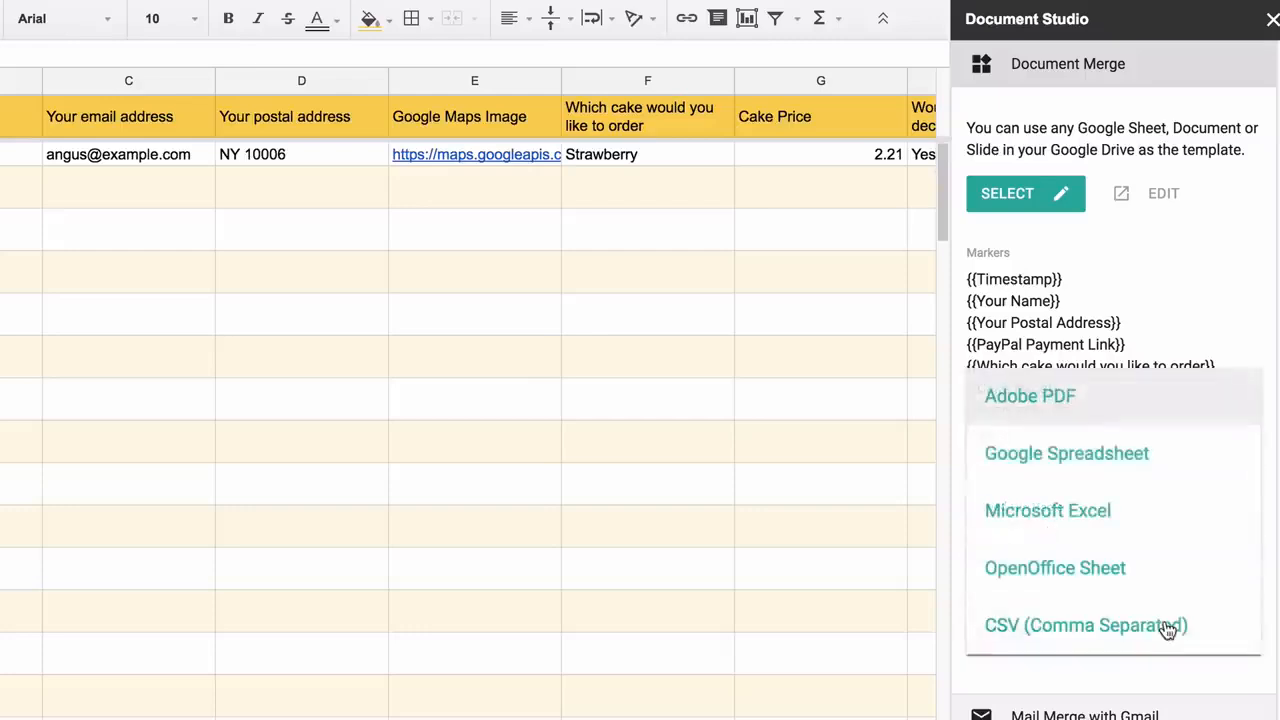
left_click(1170, 399)
Begin the form-submit email with 'Dear {{Your name}},' and 'Thank you for your order for'
left_click(1155, 64)
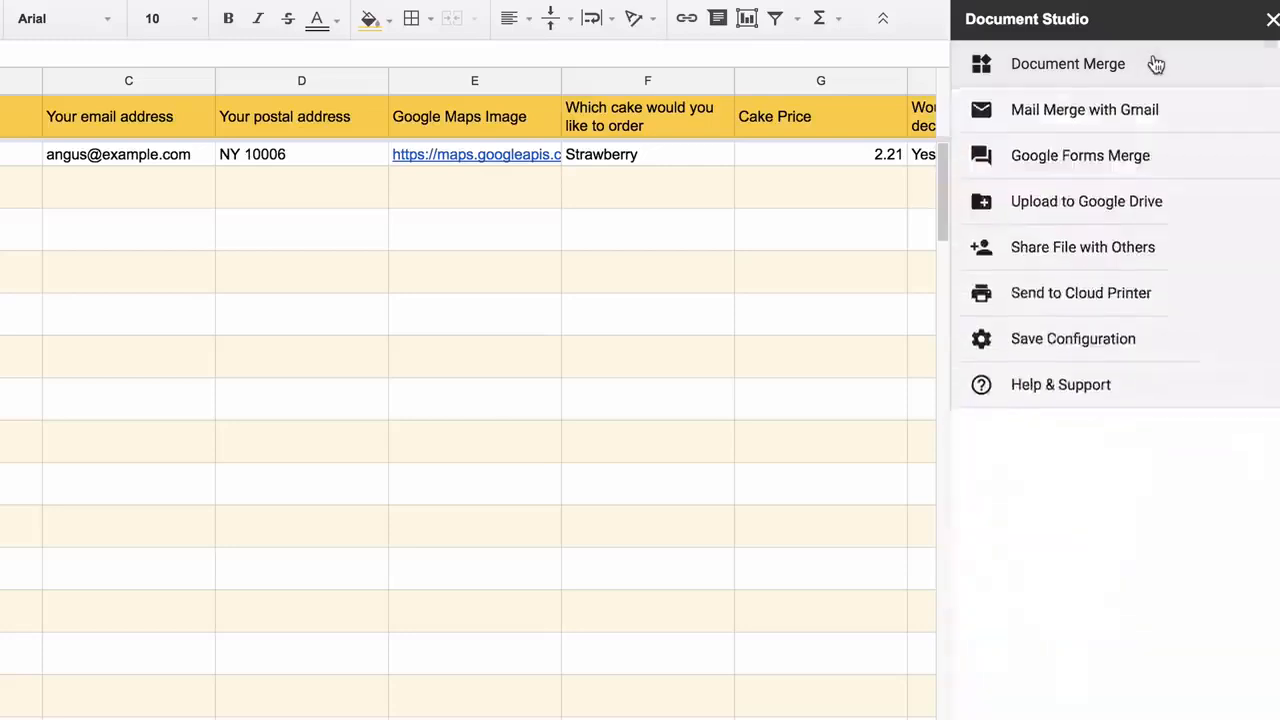
left_click(1179, 164)
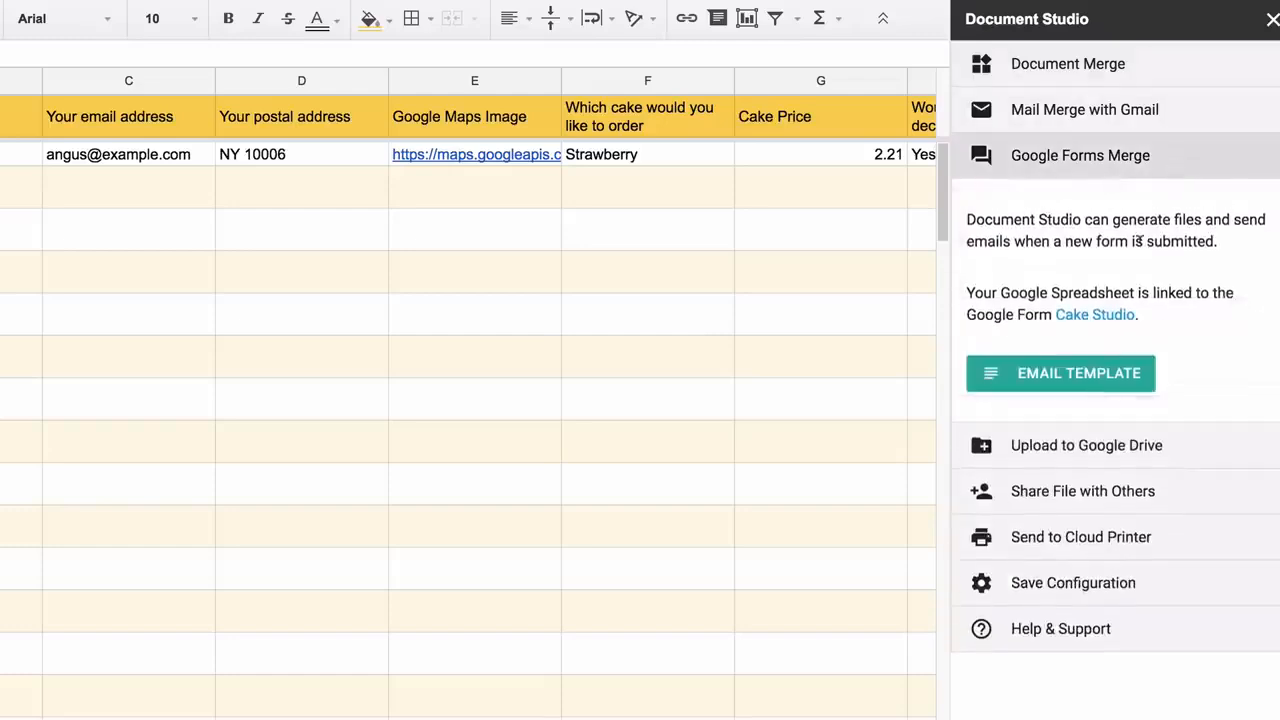
left_click(1096, 372)
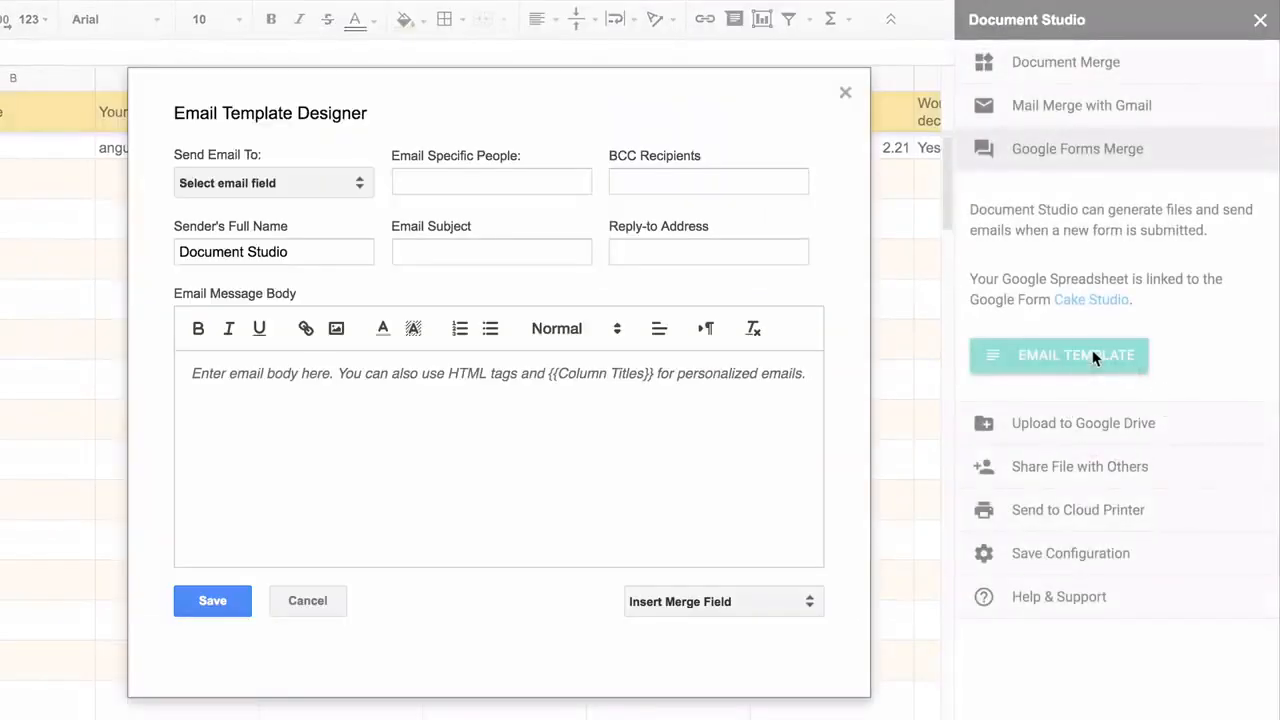
type("Dear")
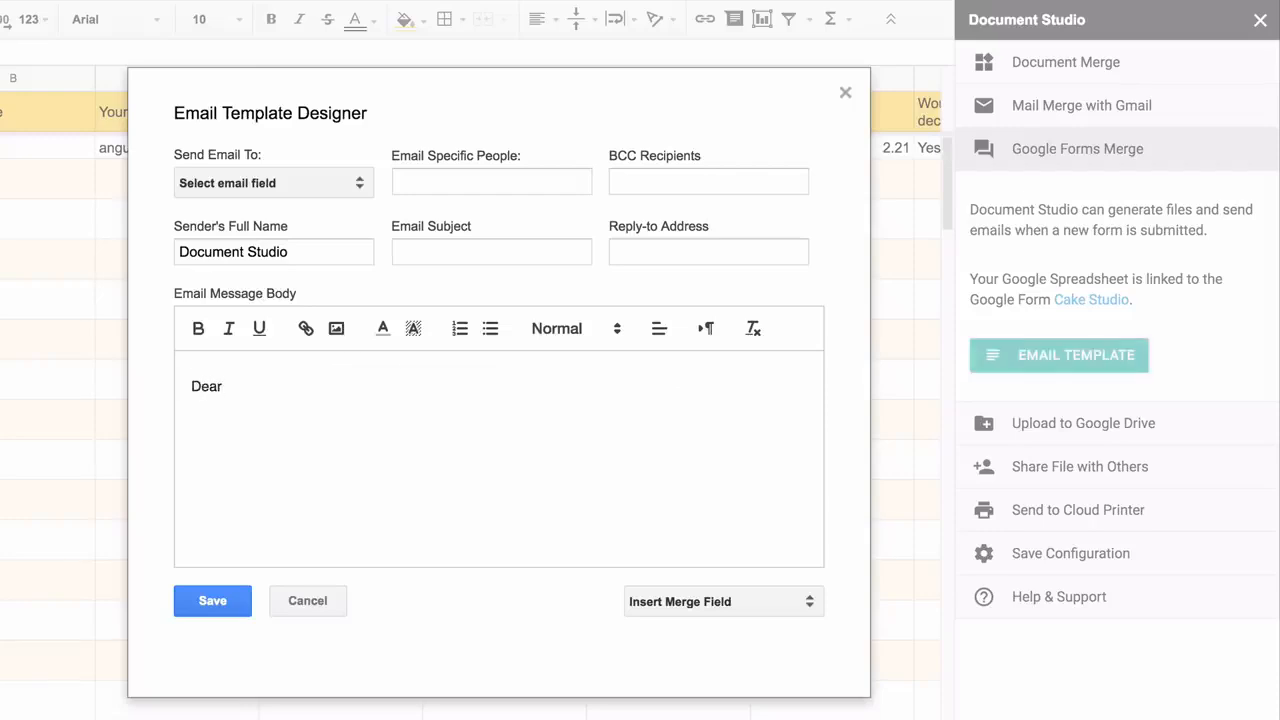
left_click(760, 601)
left_click(700, 712)
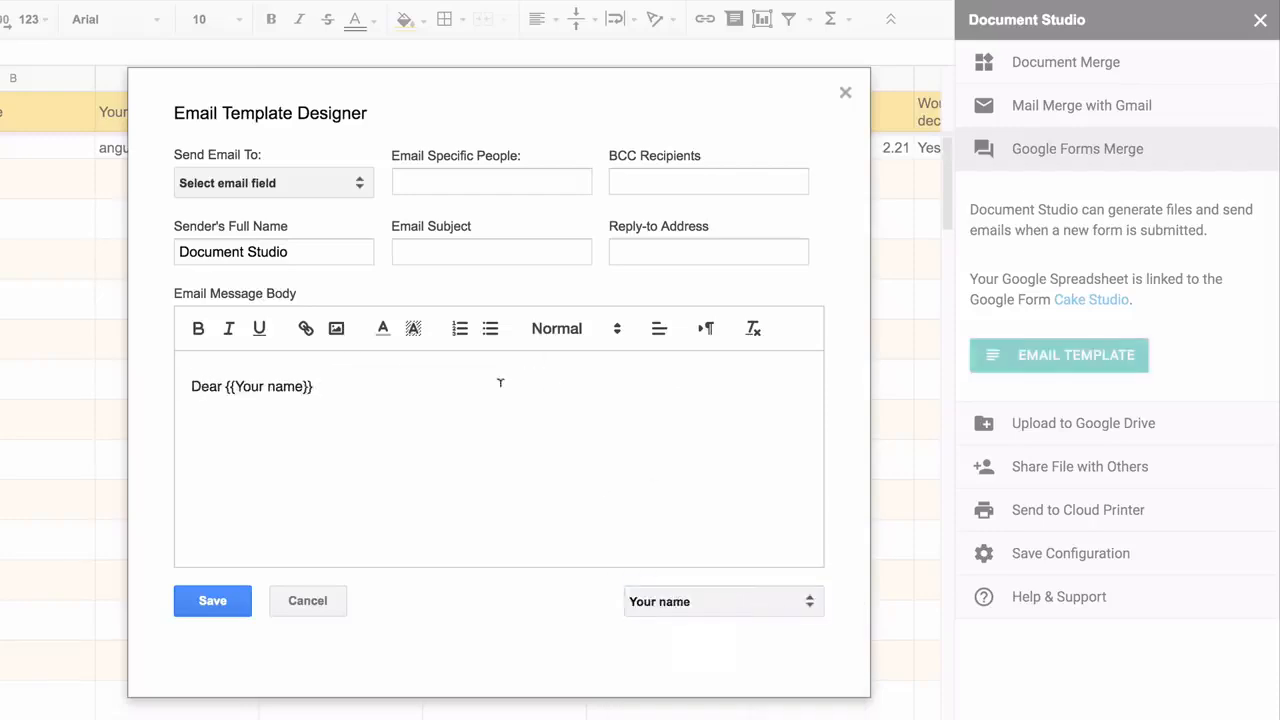
type(",")
key("Return")
type("Thank you for your order for")
Insert the cake choice merge field after the thank-you line and highlight it yellow
left_click(737, 601)
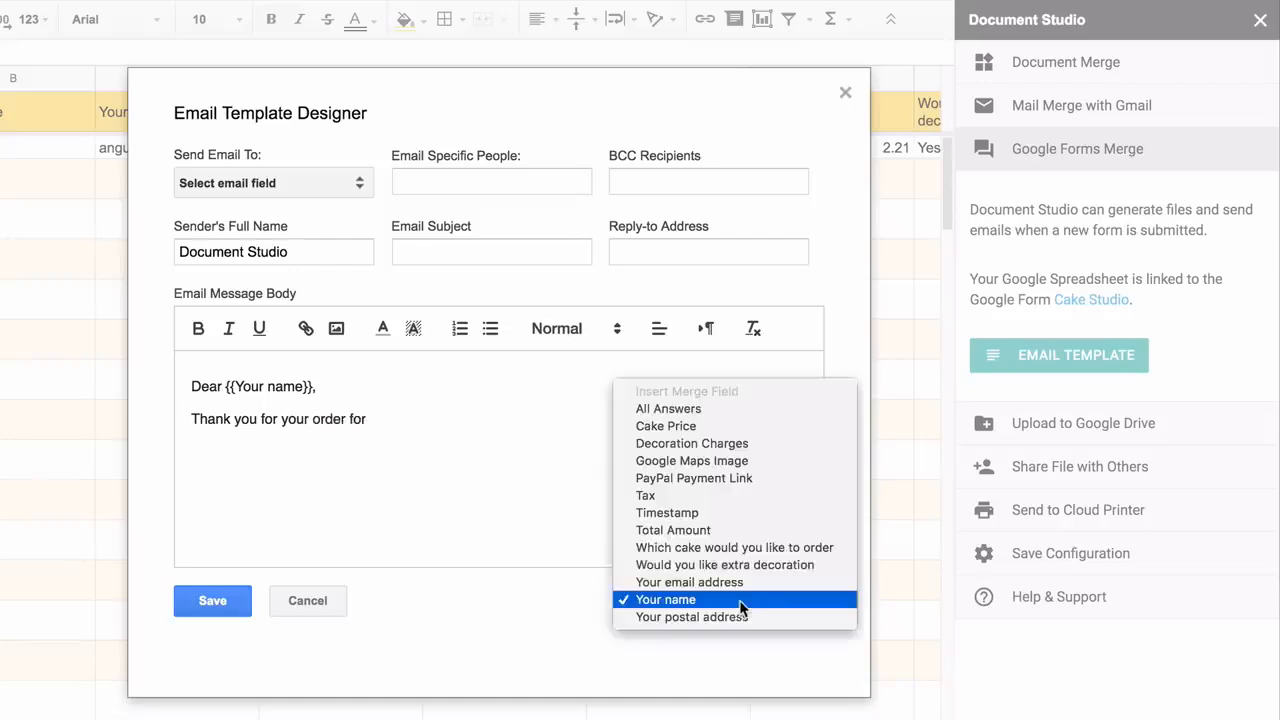
left_click(740, 546)
type(".")
key("Return")
key("Return")
left_click_drag(369, 418, 607, 418)
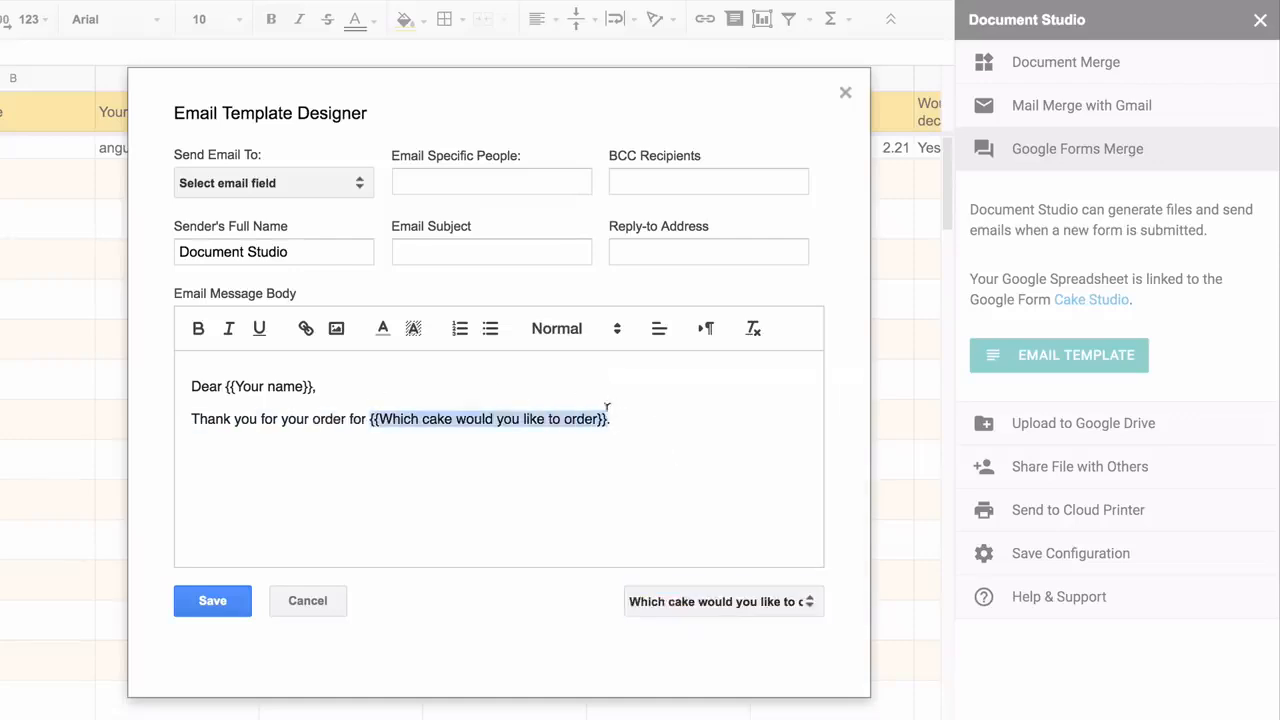
left_click(413, 328)
left_click(474, 355)
Add 'Your invoice is attached. Please pay the invoice via PayPal.' and 'Thanks.' lines
left_click(483, 466)
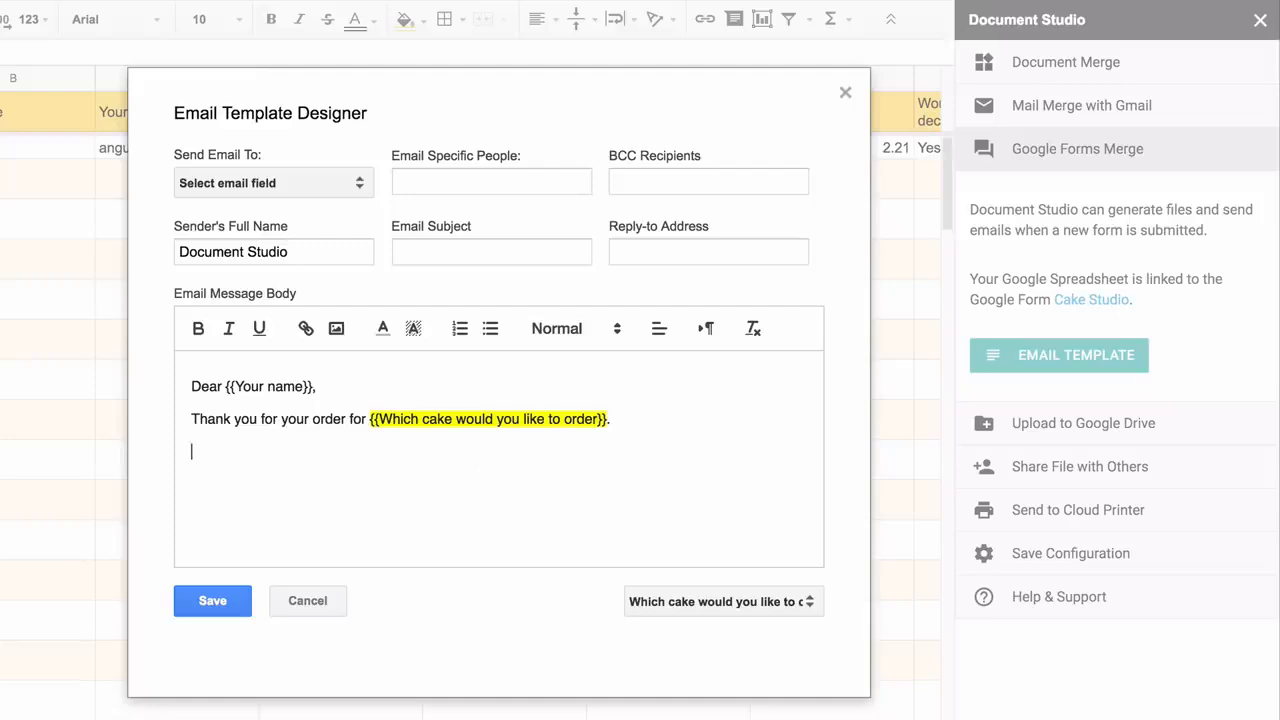
type("Your invoice is attached.")
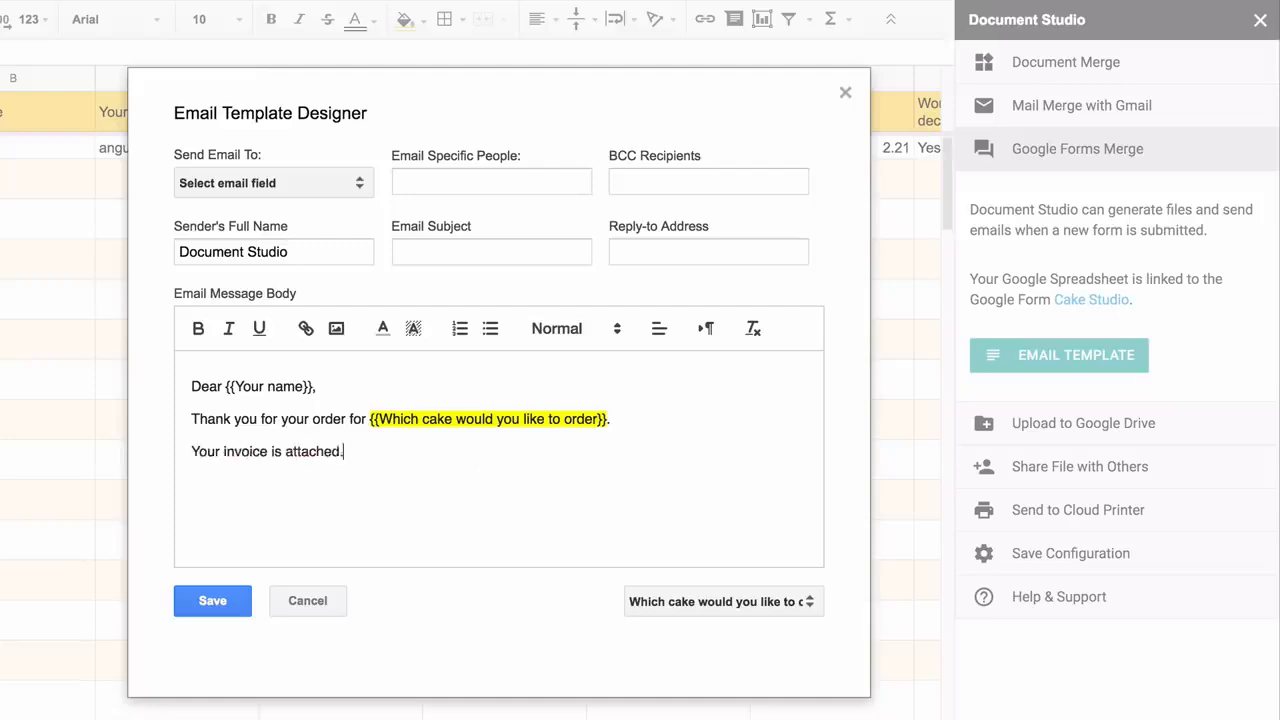
type(" Please pay the invoice via PayPal.")
key("Return")
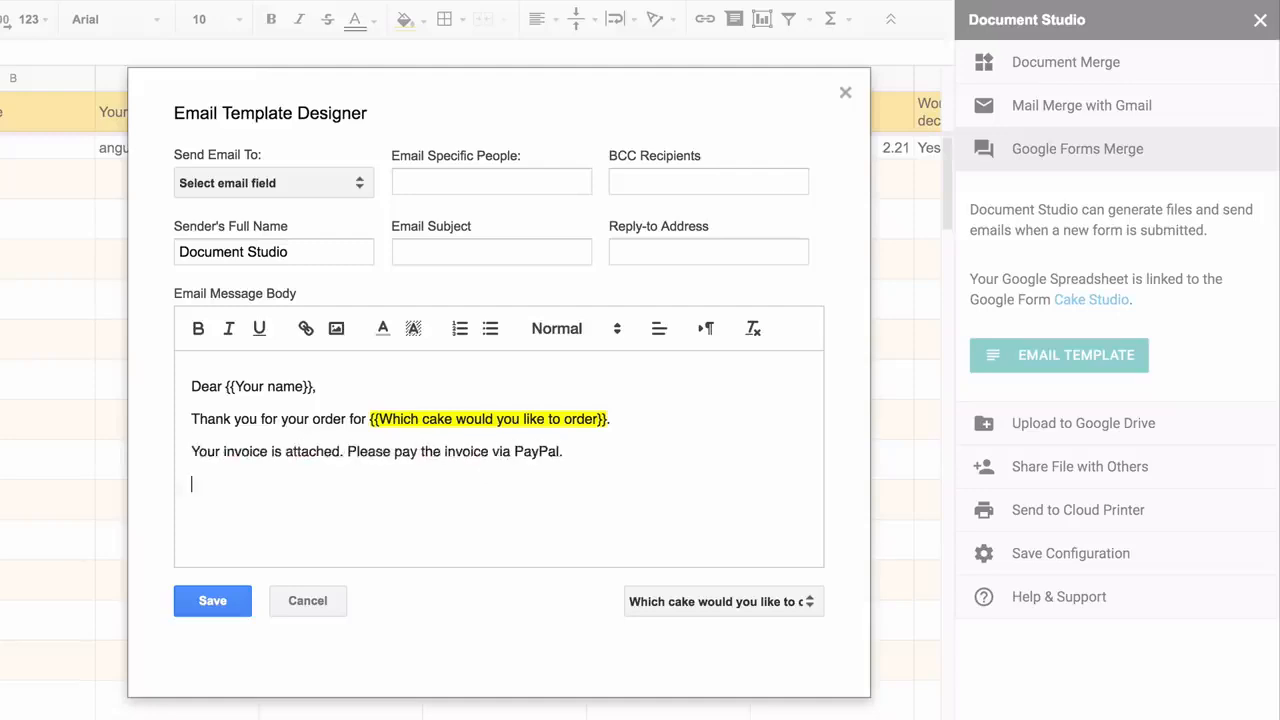
type("Thanks.")
Link the word PayPal to {{PayPal Payment Link}} and sign off with 'Cake Studio.'
double_click(537, 441)
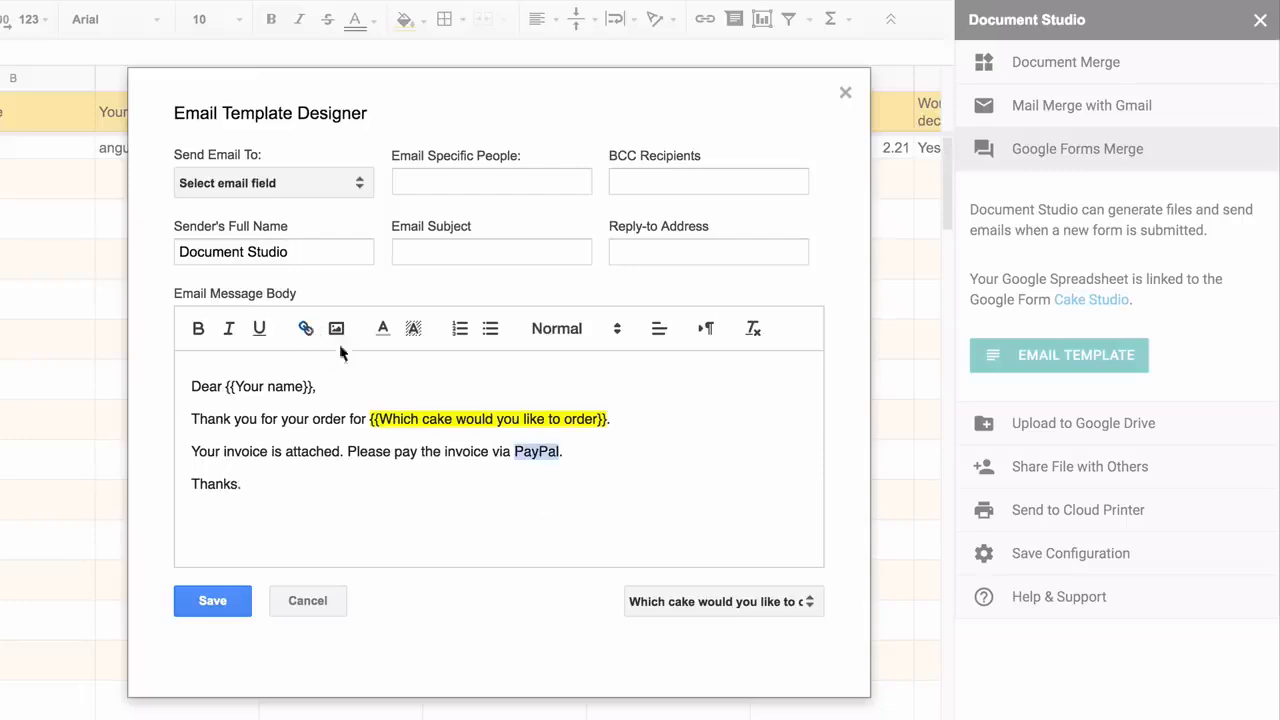
left_click(306, 328)
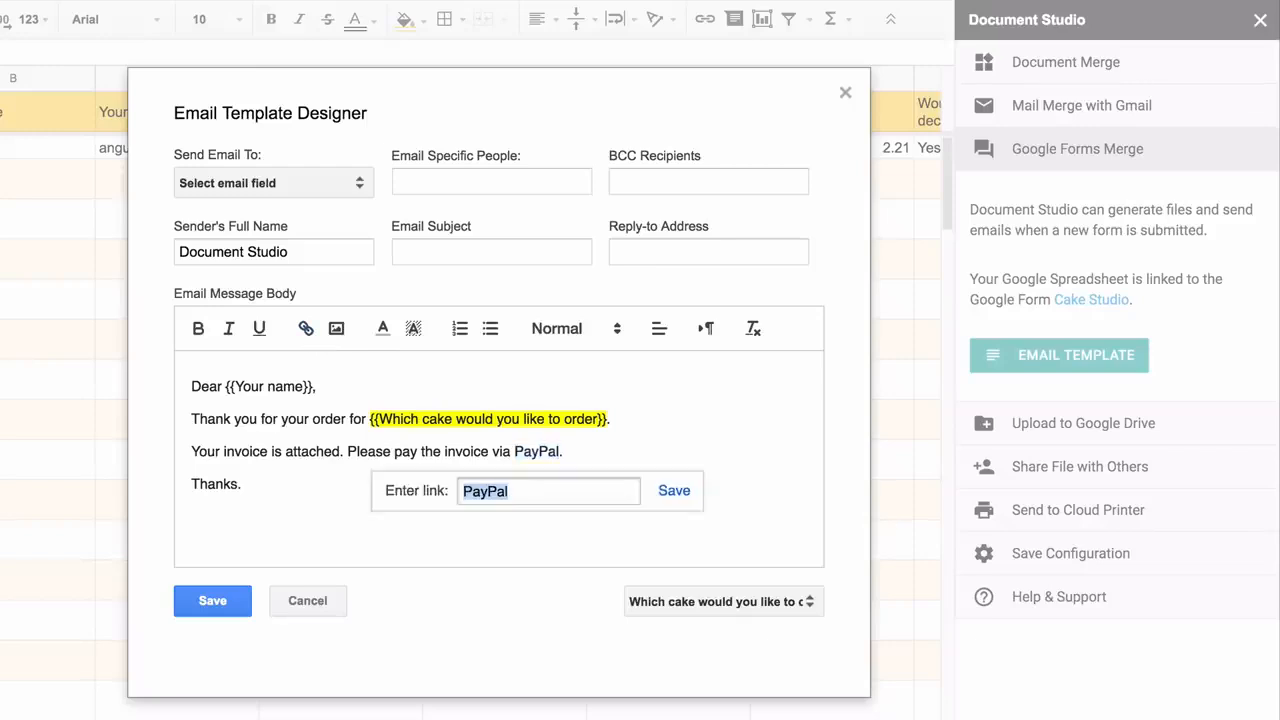
type("{{PayPal Pay")
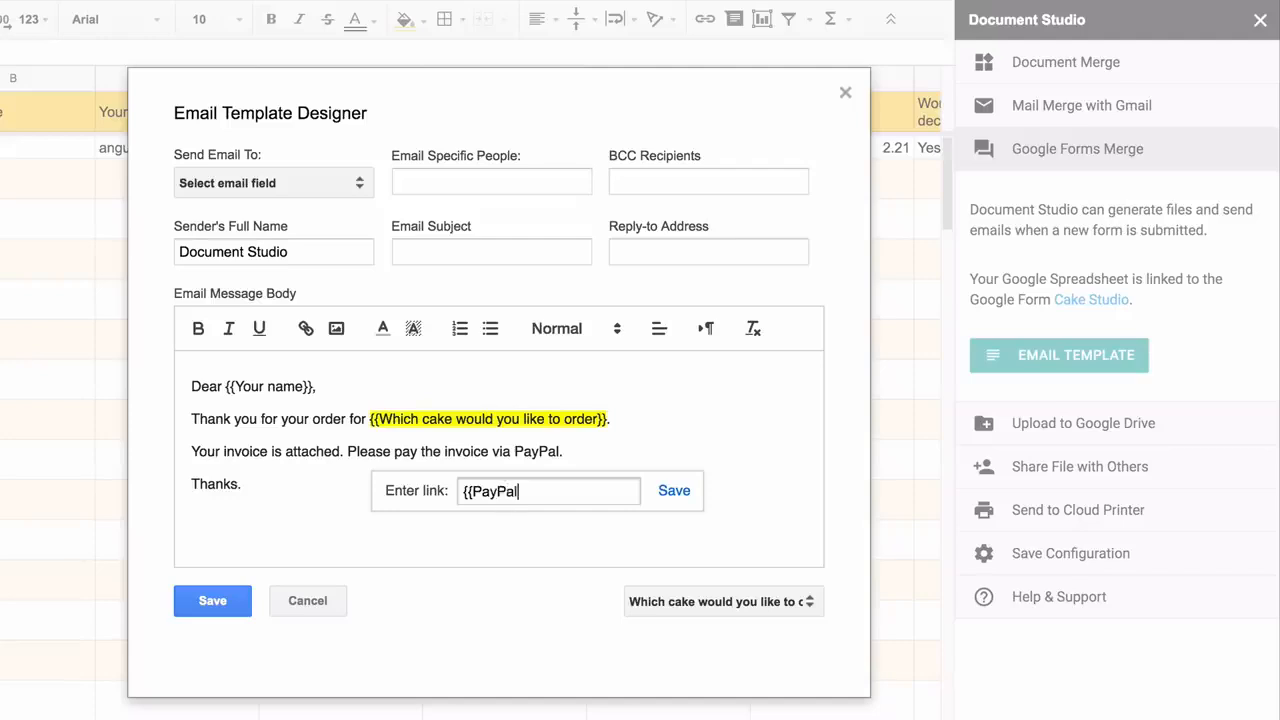
type("ment Link}")
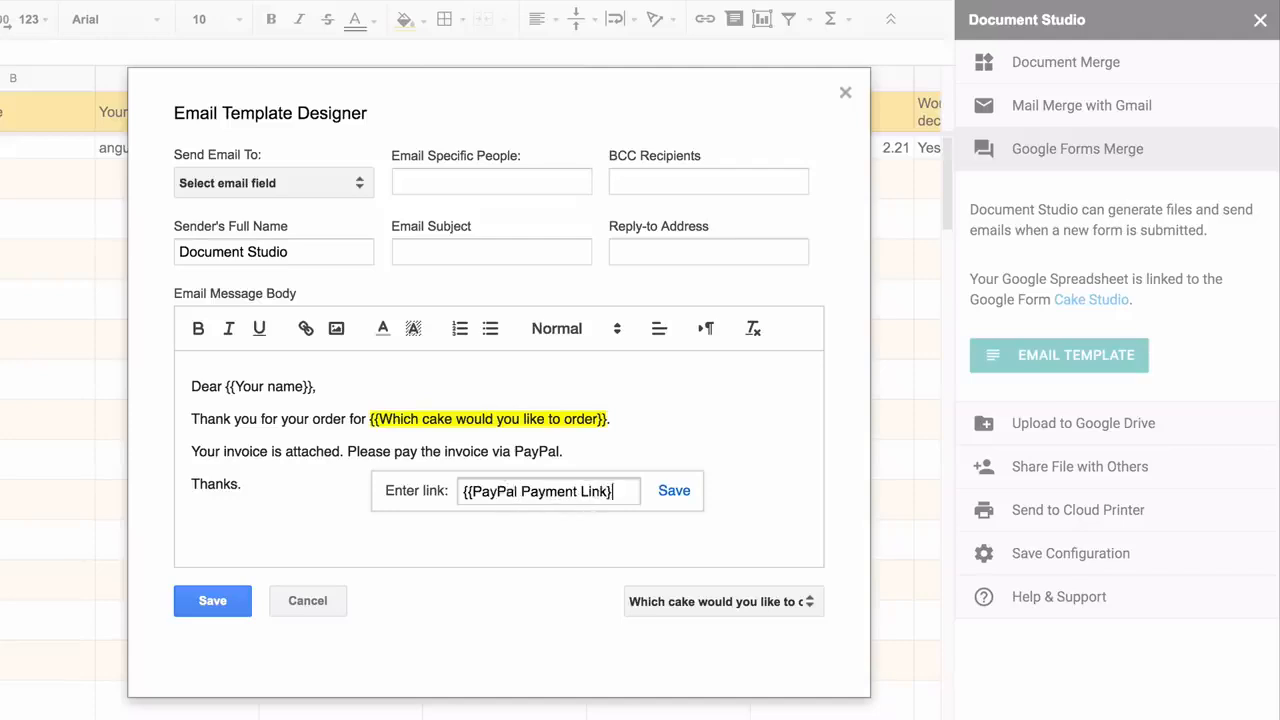
left_click(672, 491)
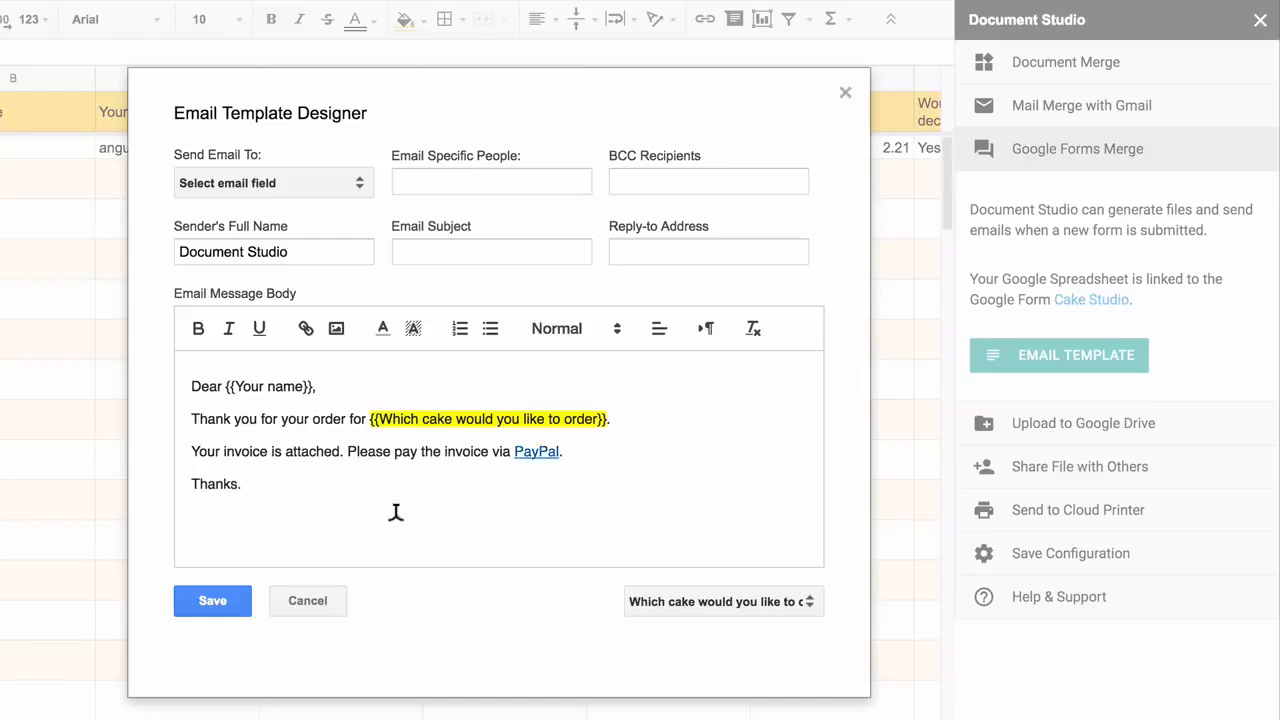
left_click(394, 514)
type("Cake Studio.")
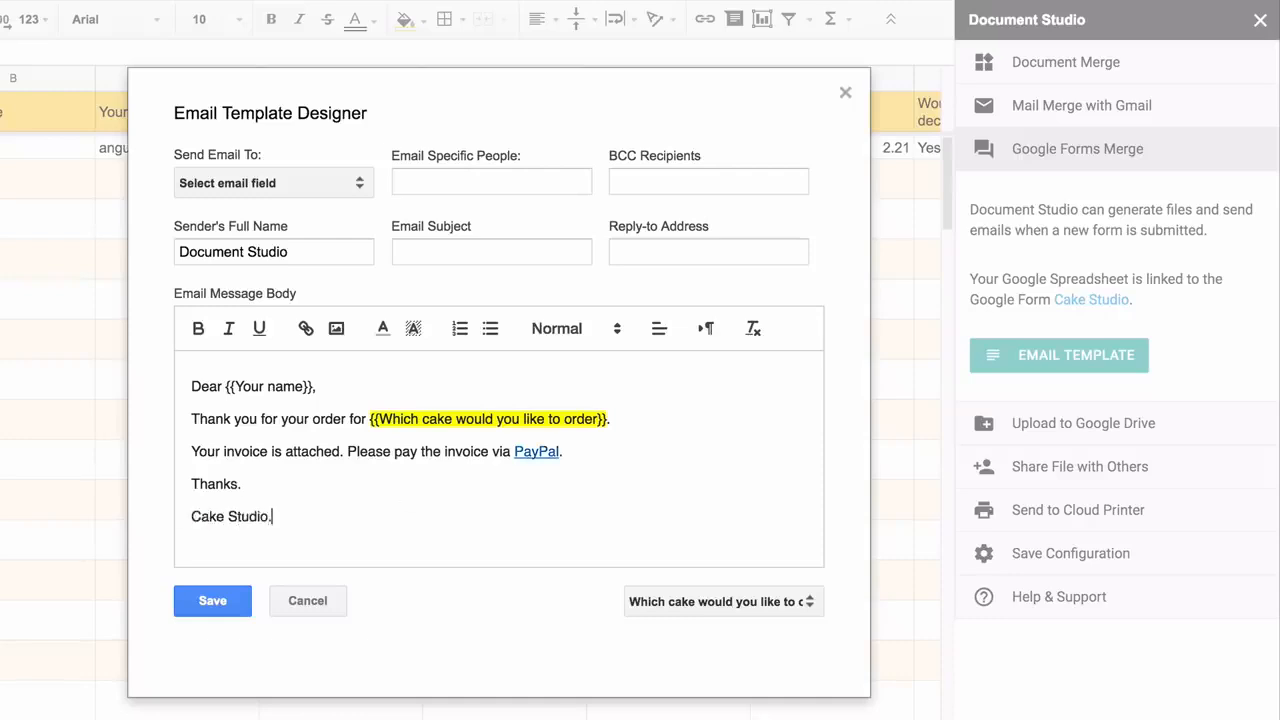
Send the email to the Your email address column plus one extra recipient address
left_click(329, 179)
left_click(340, 356)
left_click(466, 176)
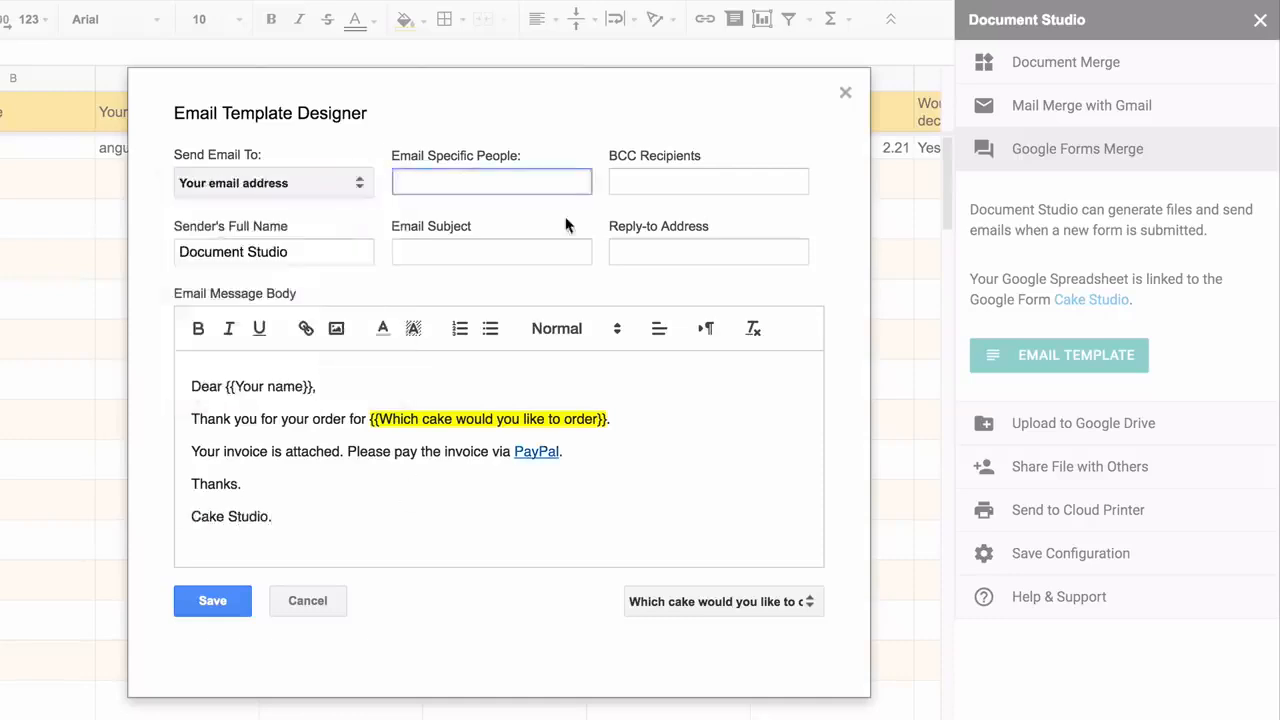
Set subject 'Your order for {{Which cake would you like to order}}', sender name Cake Studio, and save
left_click(522, 250)
type("Your order for")
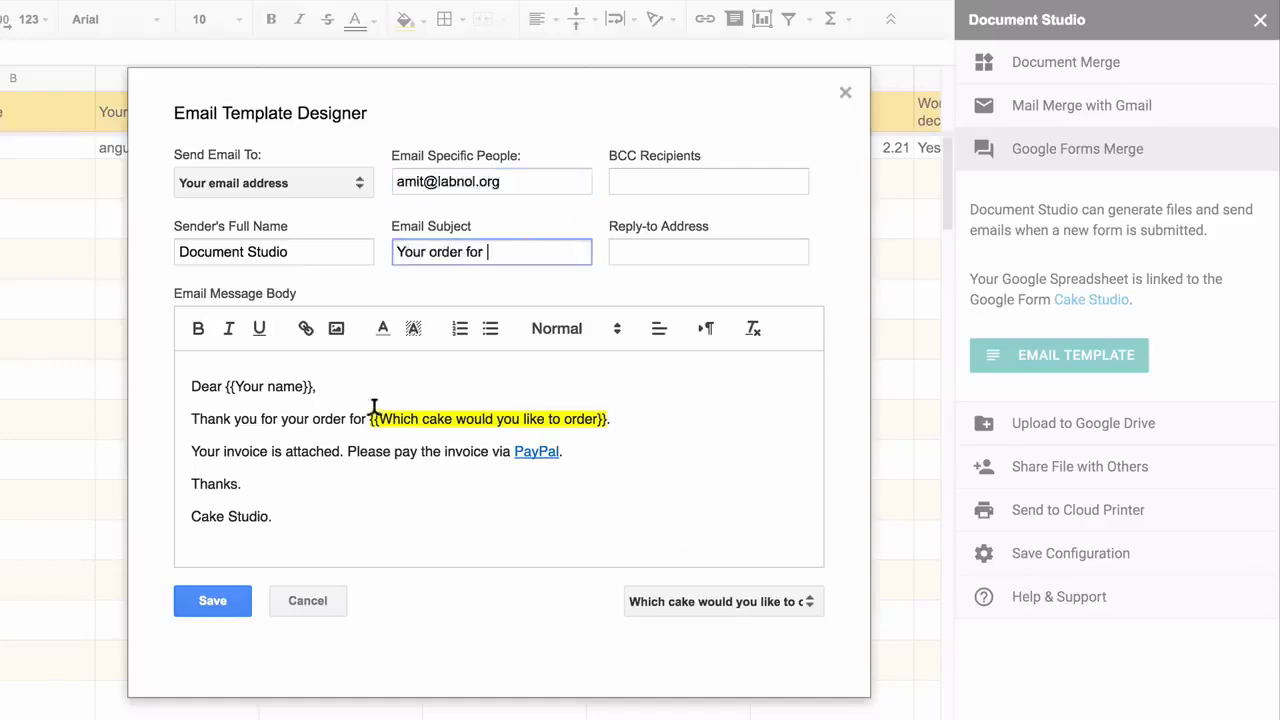
left_click_drag(373, 410, 608, 400)
key("ctrl+c")
left_click(536, 240)
key("ctrl+v")
double_click(194, 251)
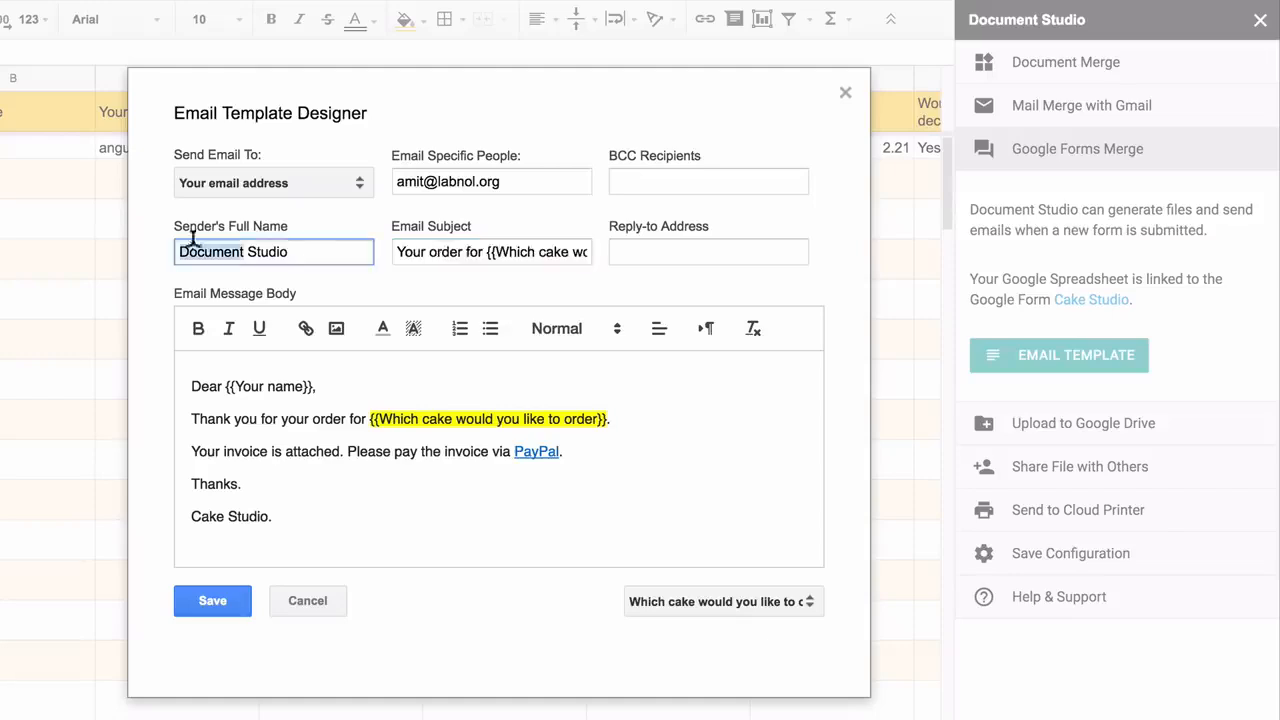
type("Cake")
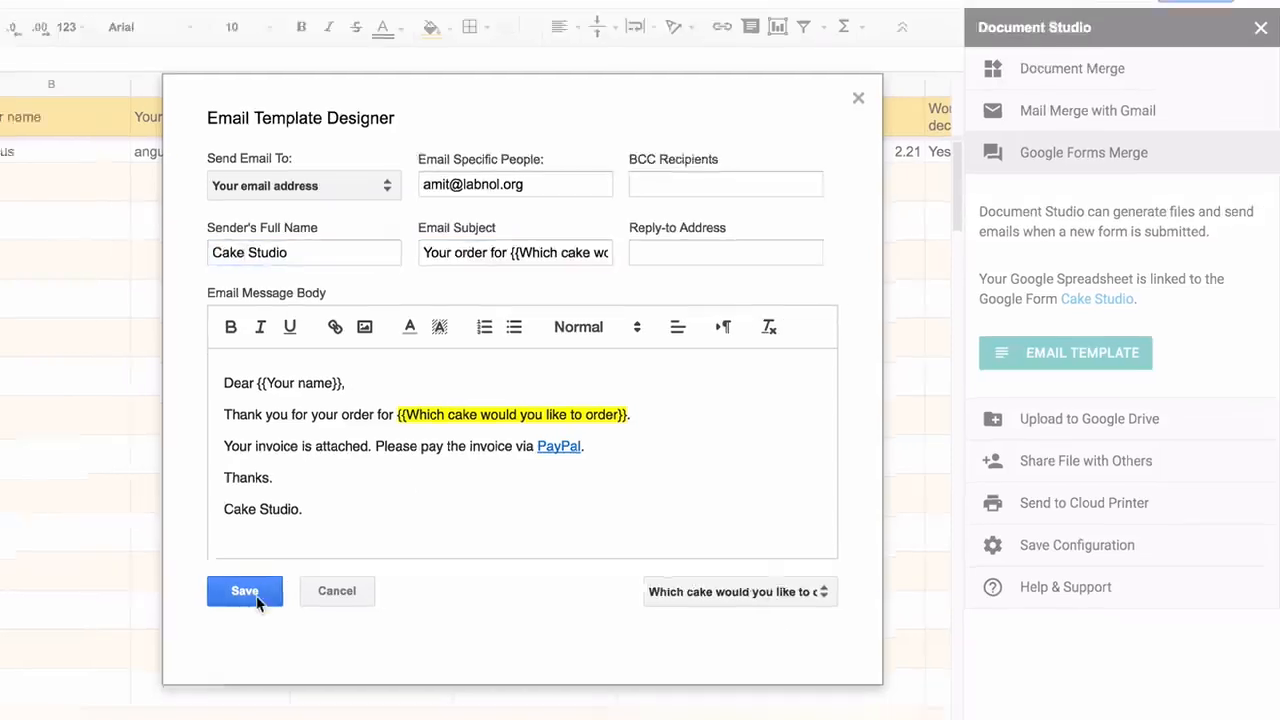
left_click(224, 607)
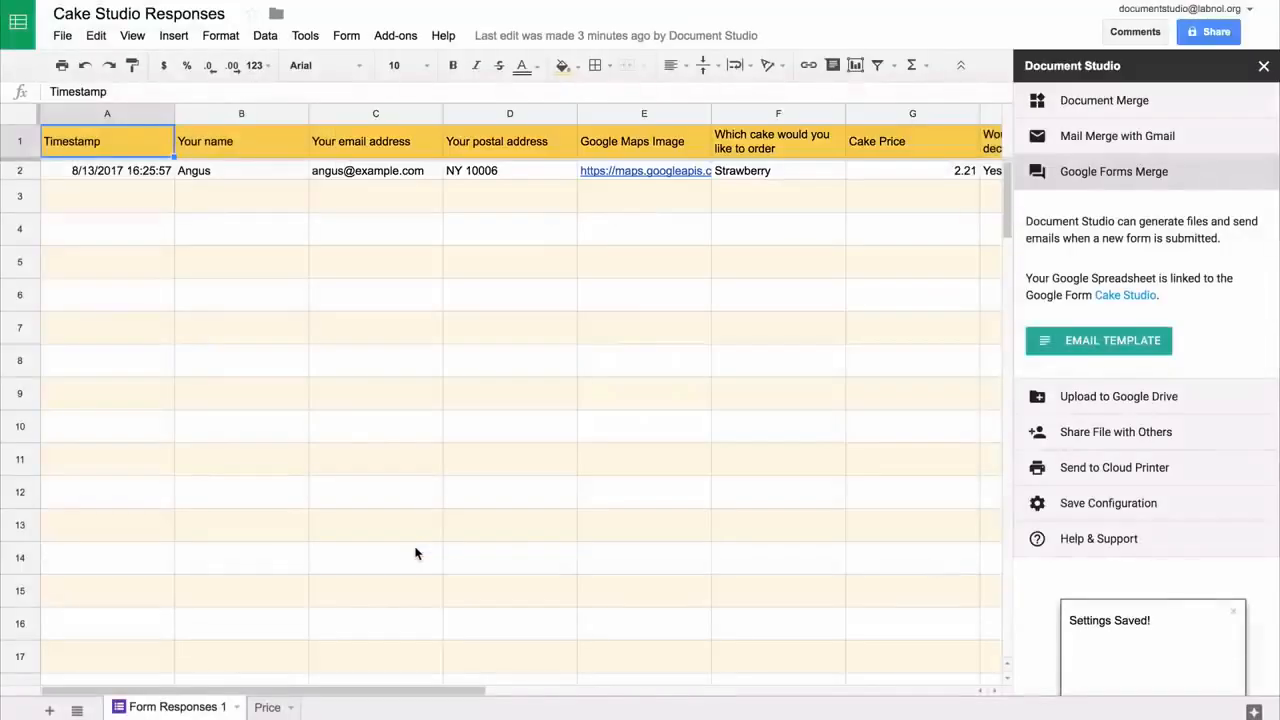
Upload merged files to the Drive Documents folder with subfolder path \\{{Your Customer Name}}
left_click(1167, 400)
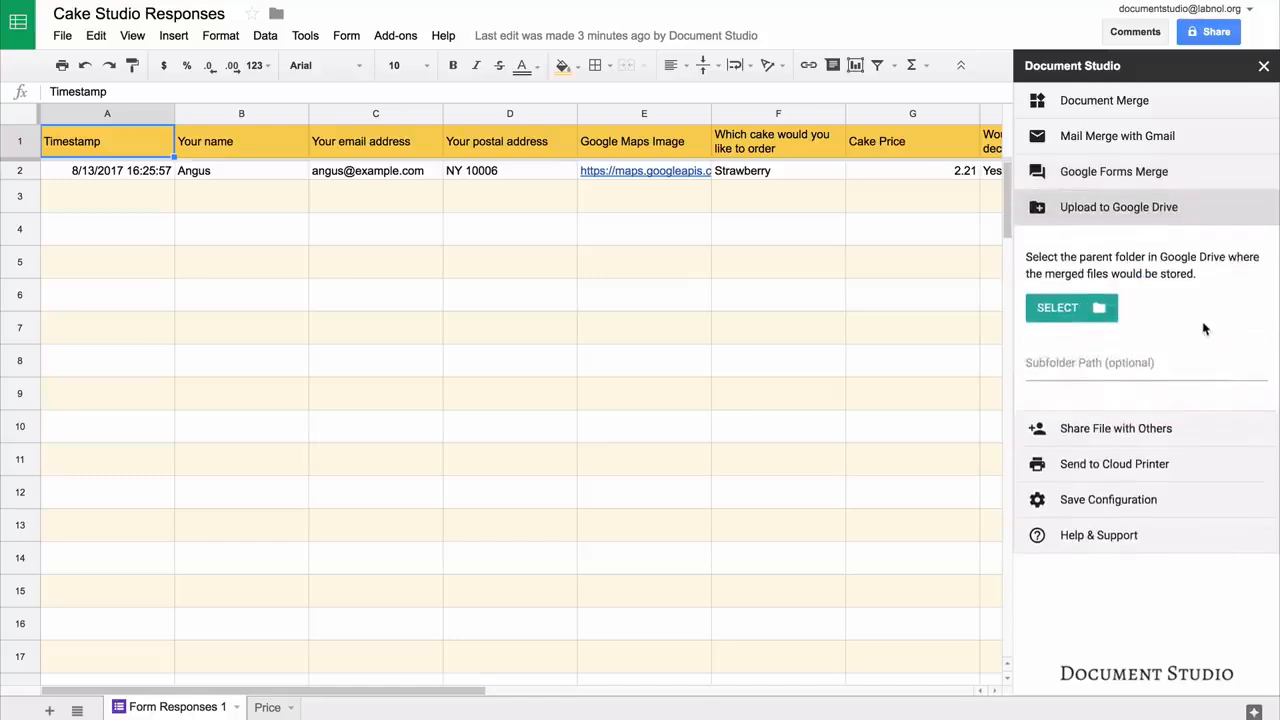
left_click(1076, 309)
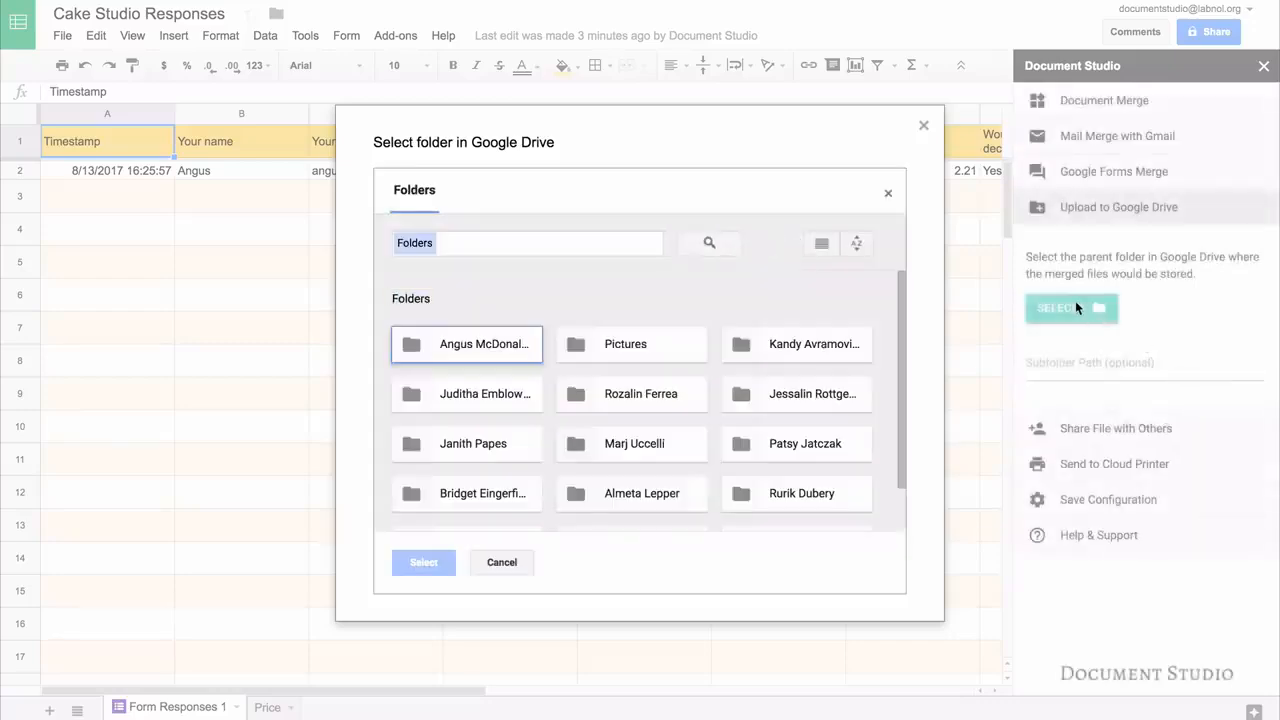
scroll(490, 495, "down", 1)
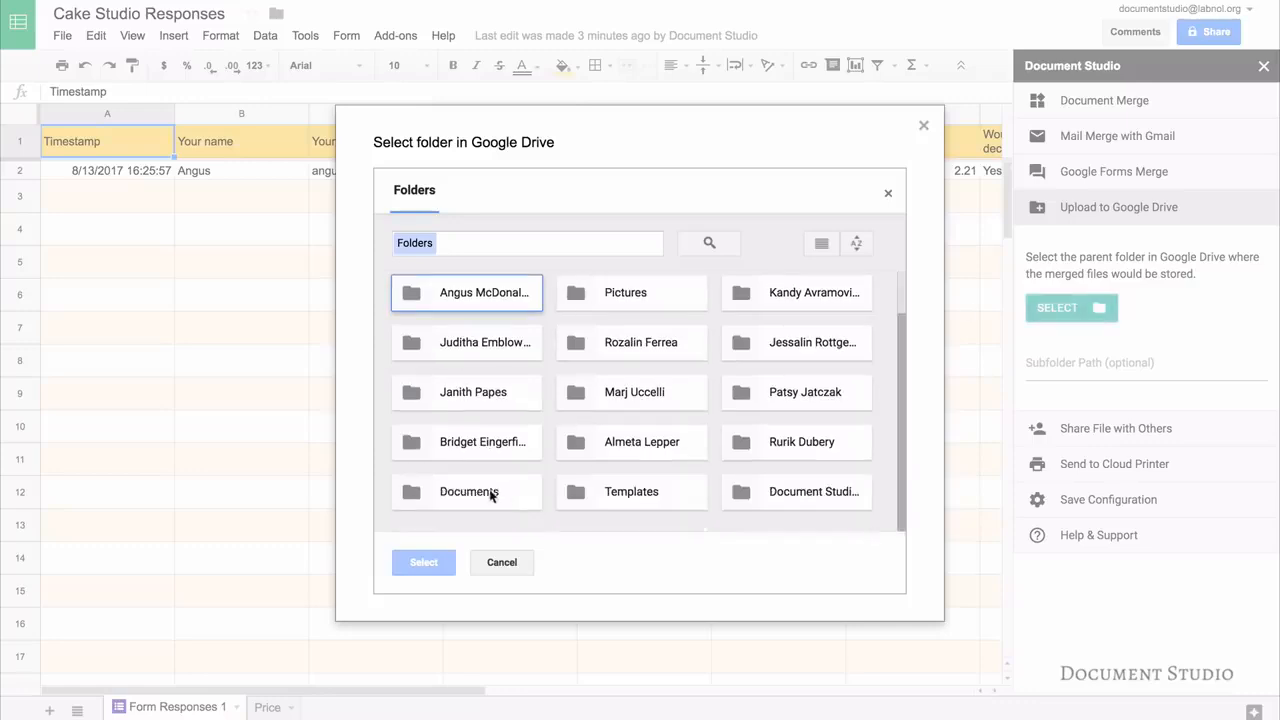
left_click(491, 494)
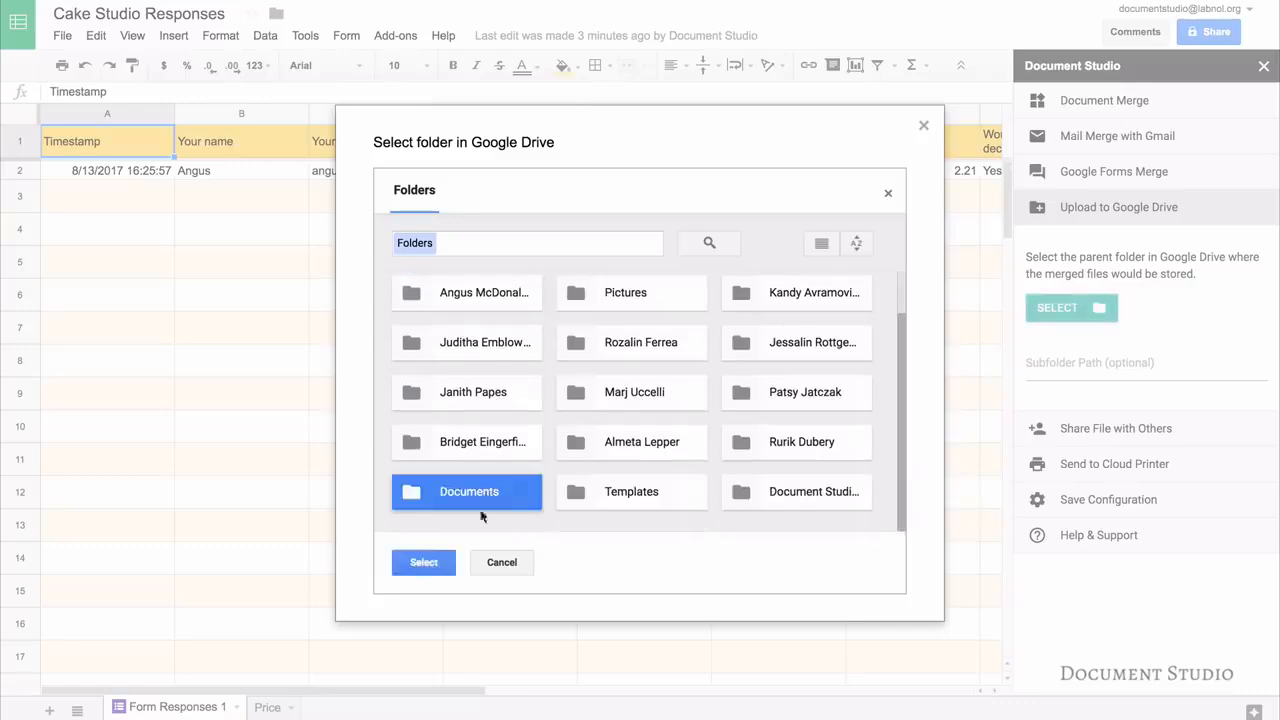
left_click(424, 563)
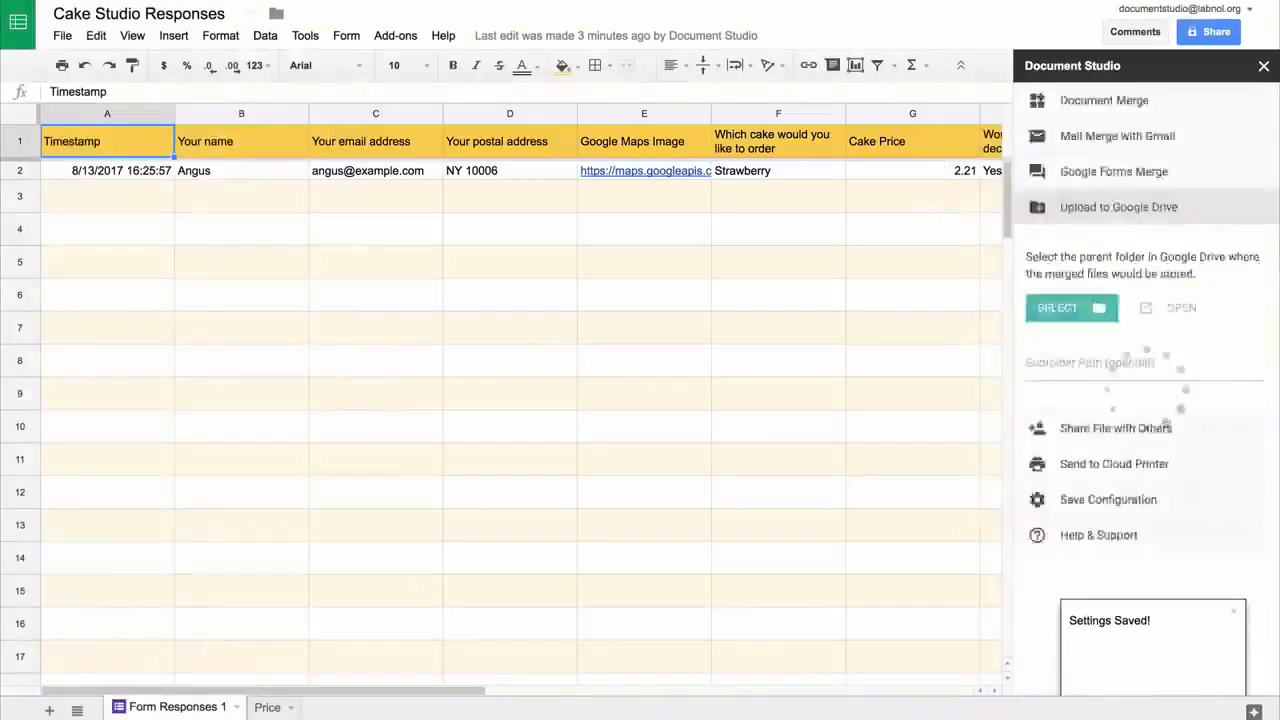
left_click(1145, 364)
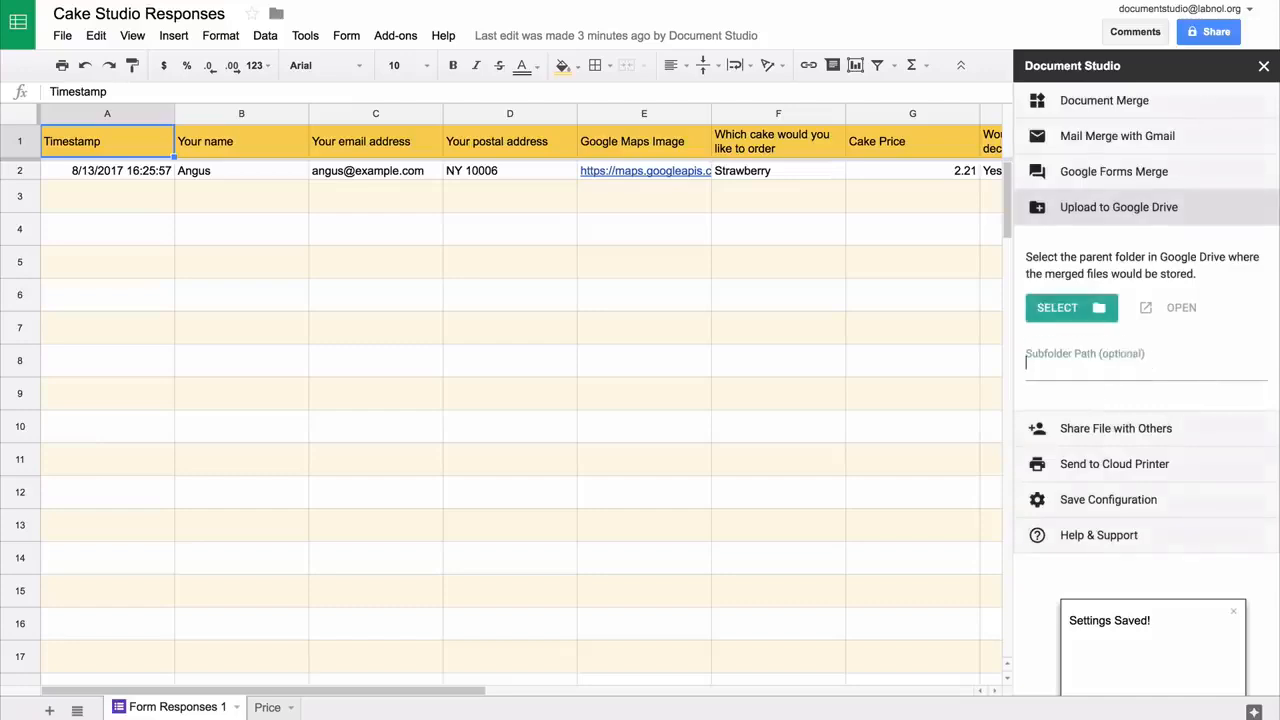
type("\\")
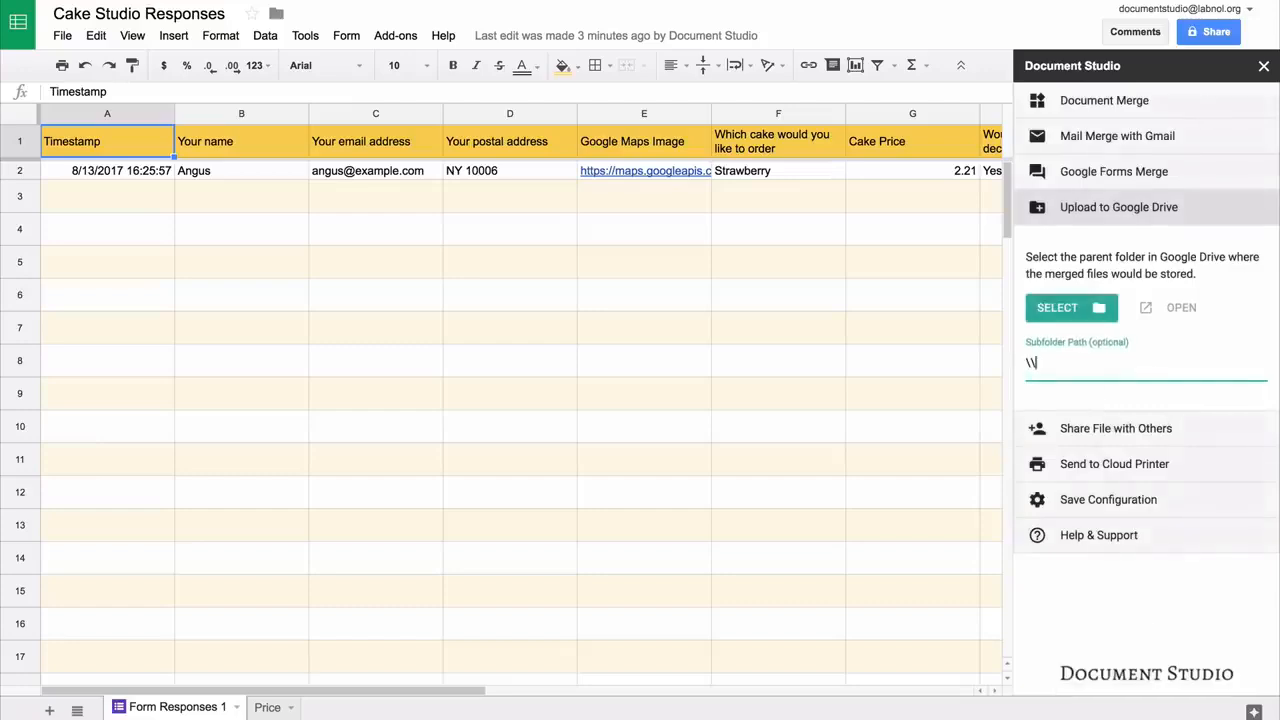
type("\\{")
type("{Your")
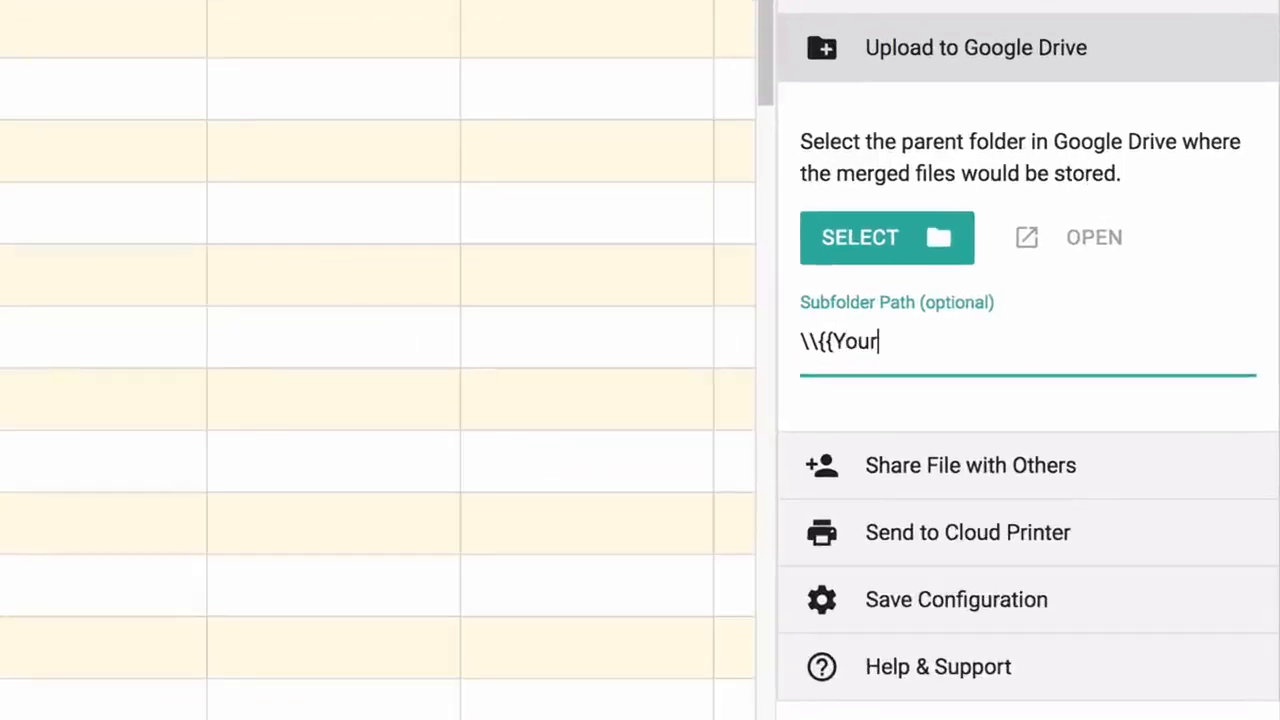
type(" Custom")
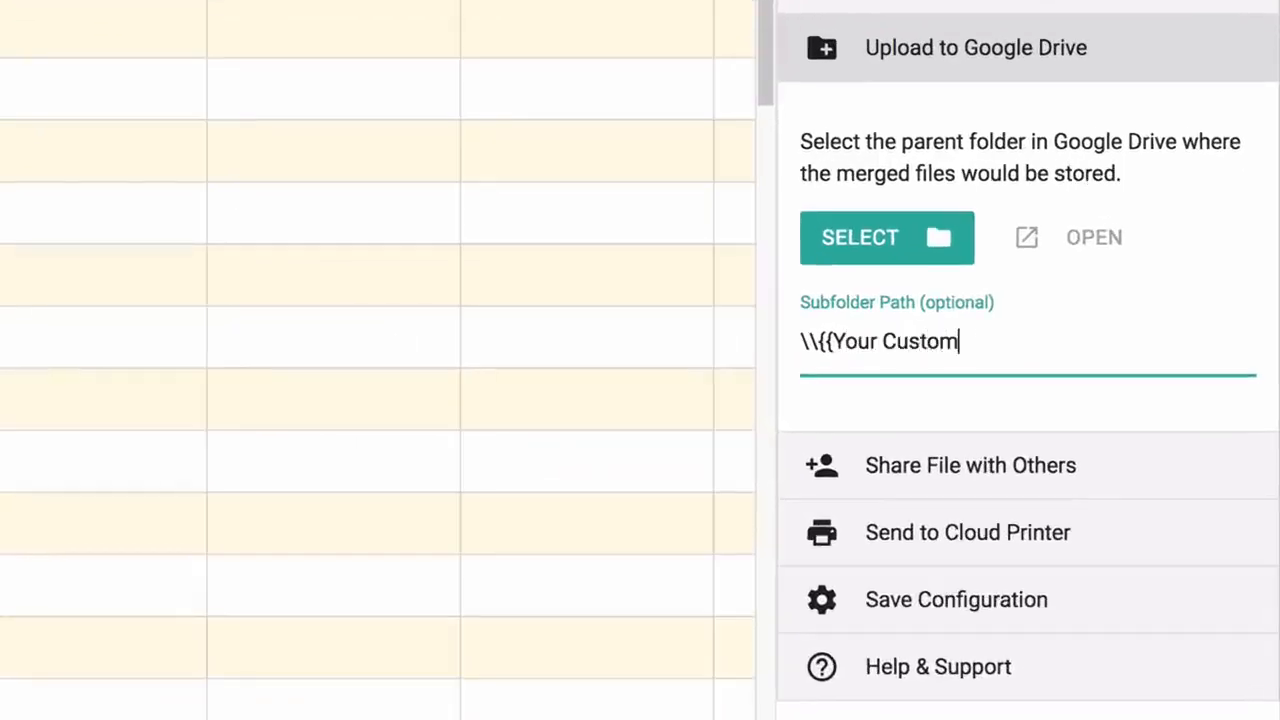
type("er Name")
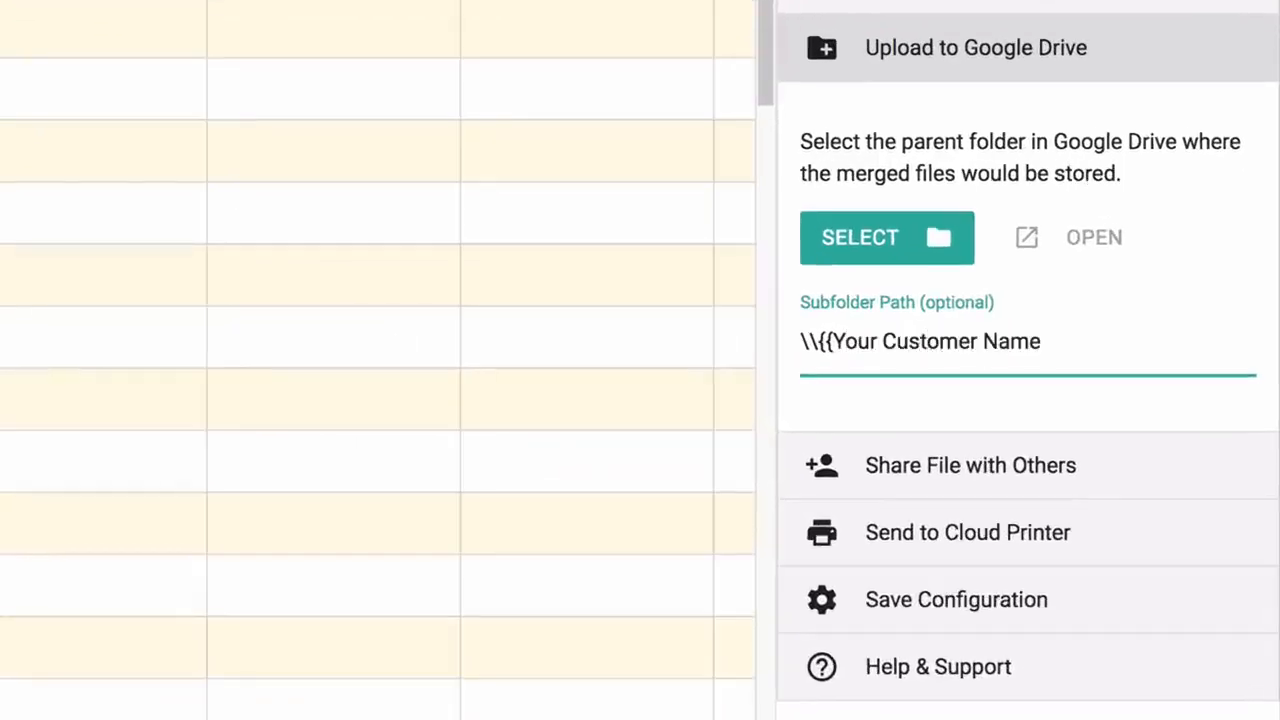
type("}}")
Review the Share File and Cloud Printer sections, leaving them unchanged
left_click(1114, 48)
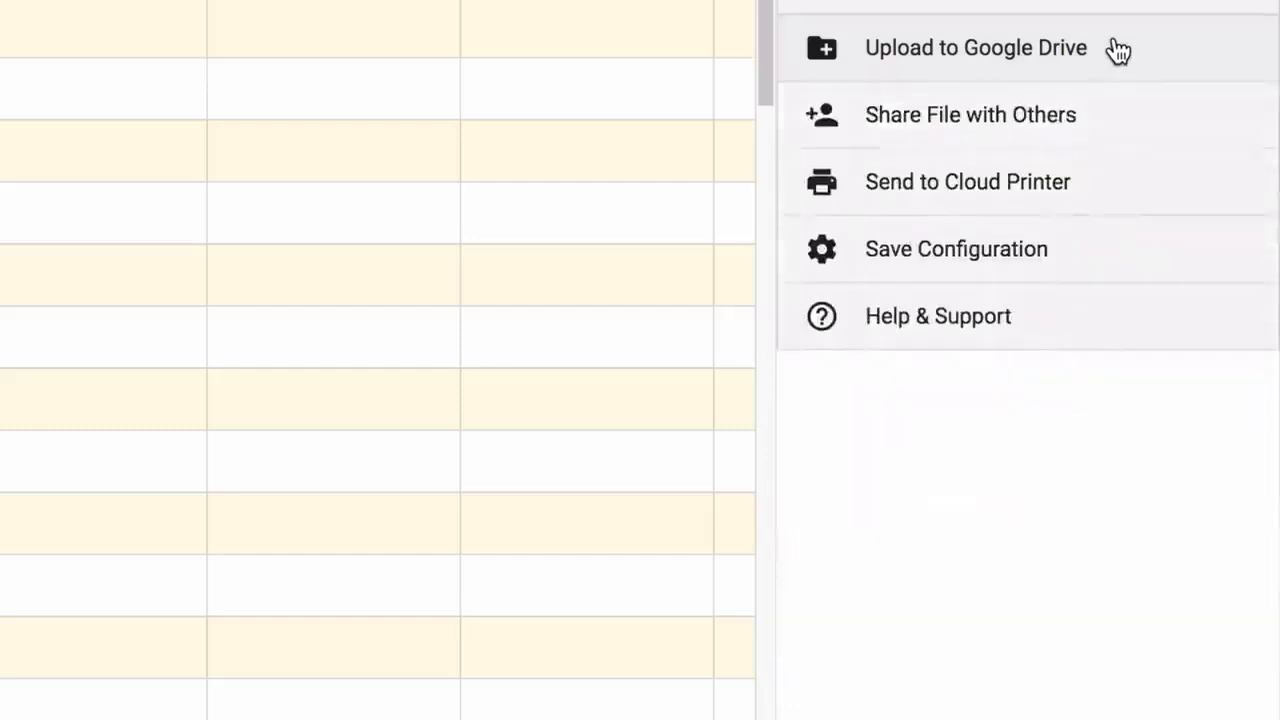
left_click(1076, 128)
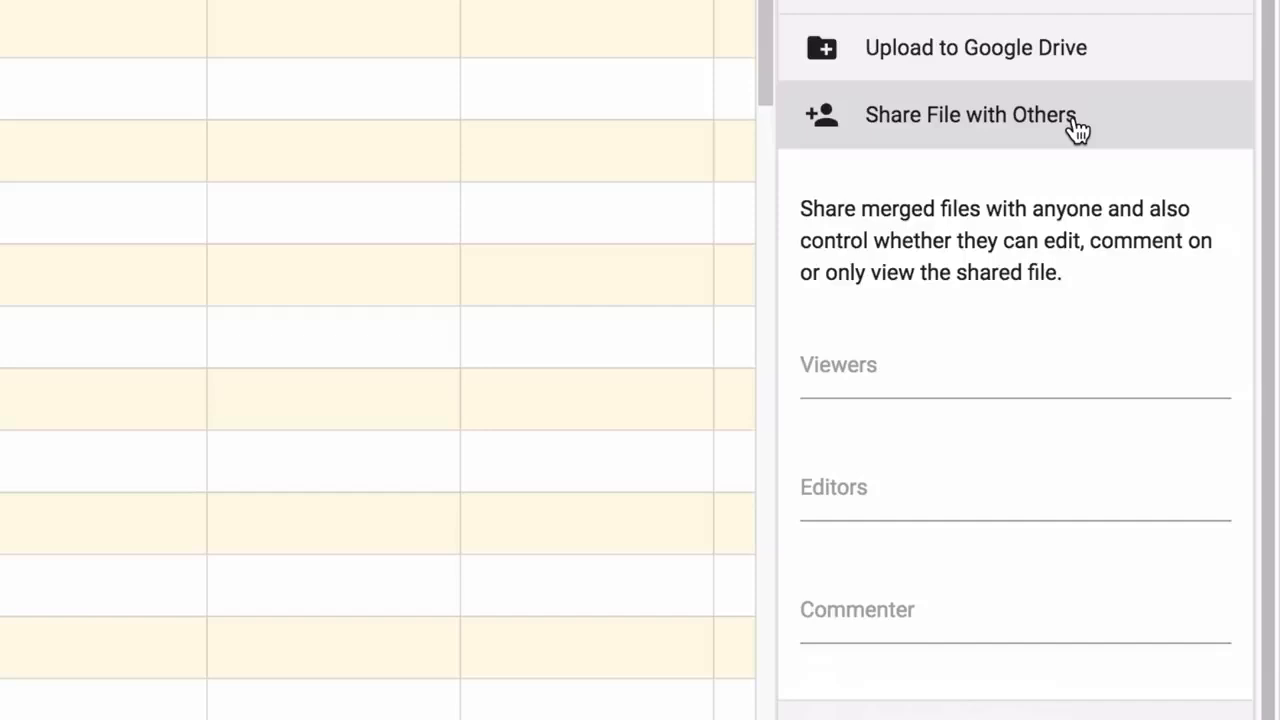
left_click(1076, 128)
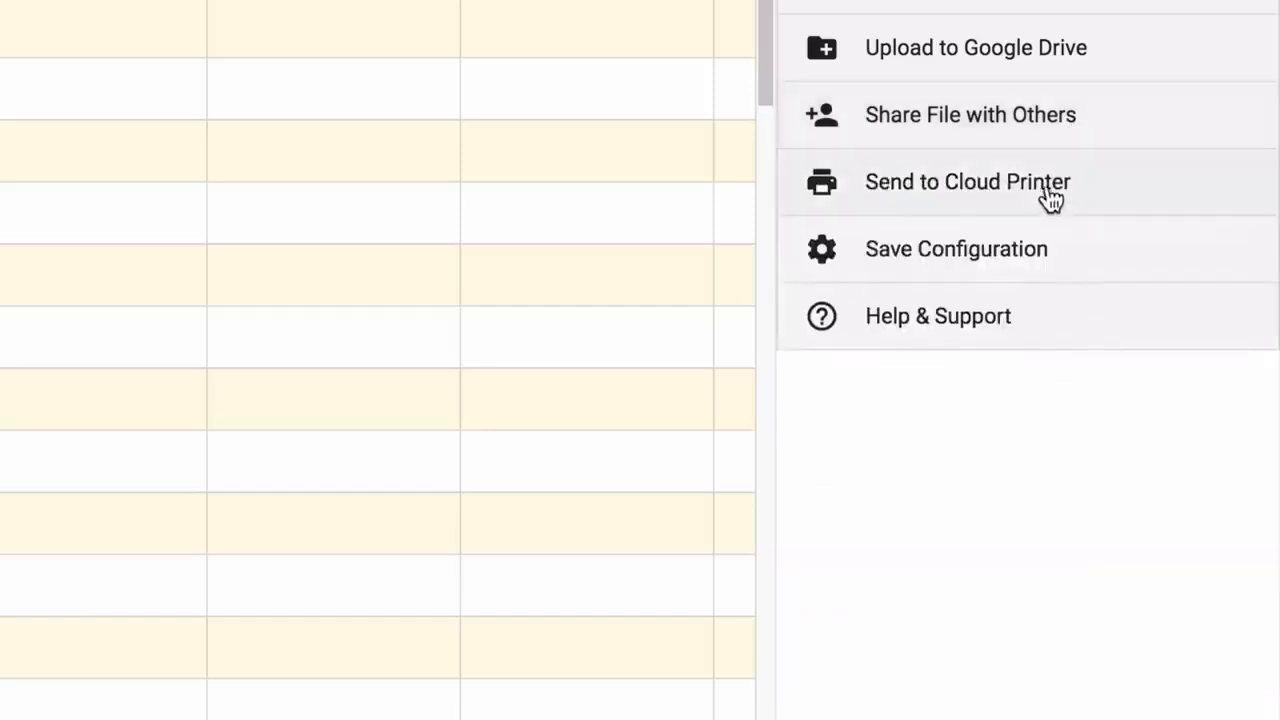
left_click(1108, 193)
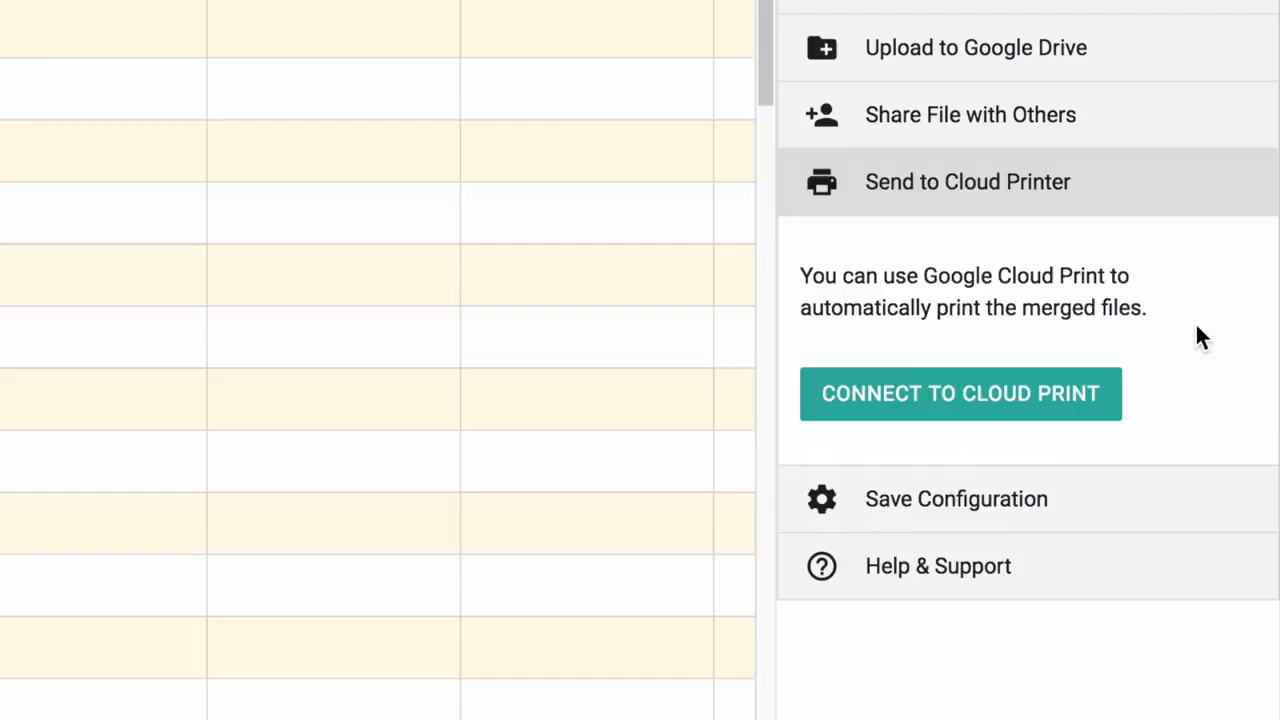
left_click(1105, 190)
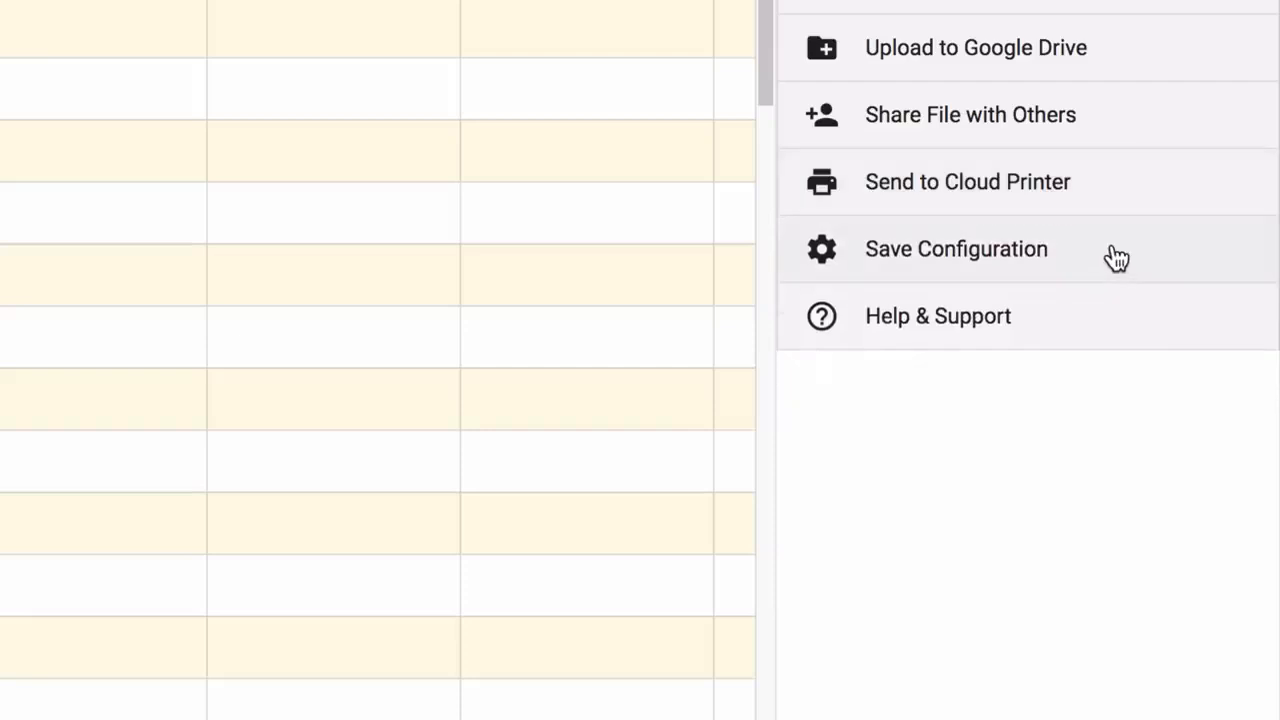
Turn off Merge Now in Save Configuration and save the settings
left_click(1116, 258)
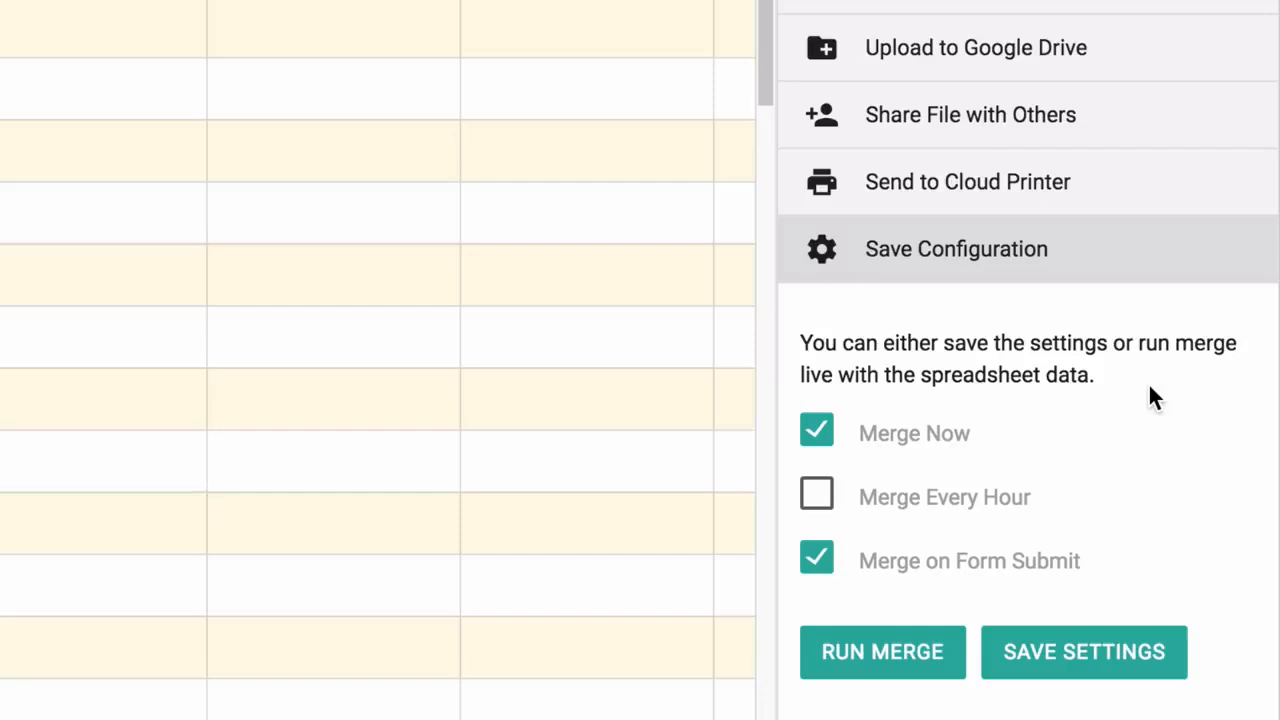
left_click(818, 438)
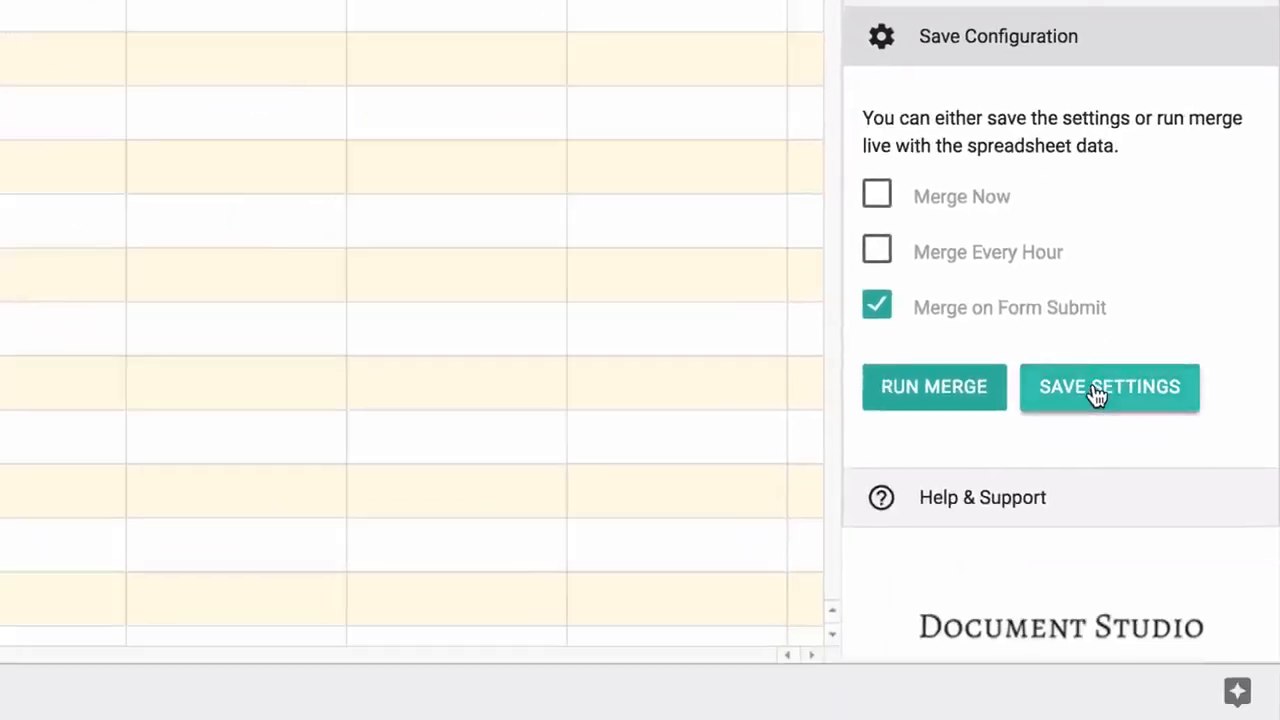
left_click(1094, 386)
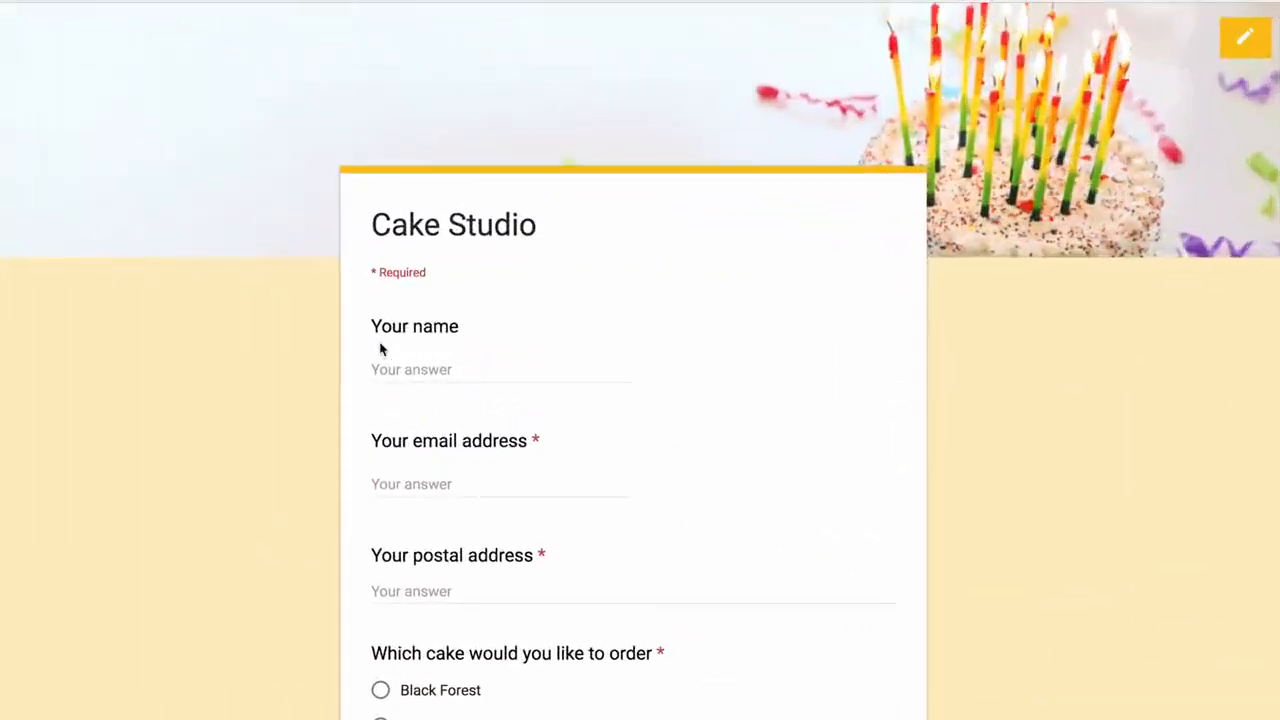
Fill in the customer's name, e-mail address and postal address on the order form
left_click(382, 366)
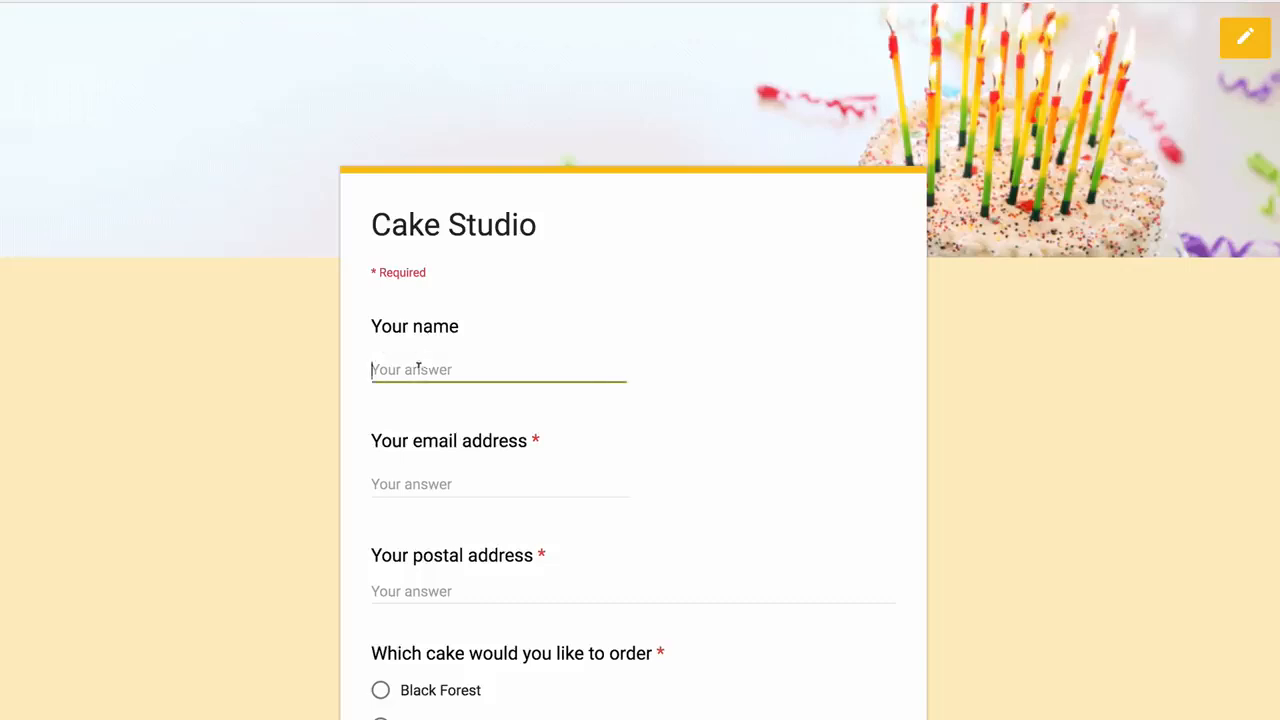
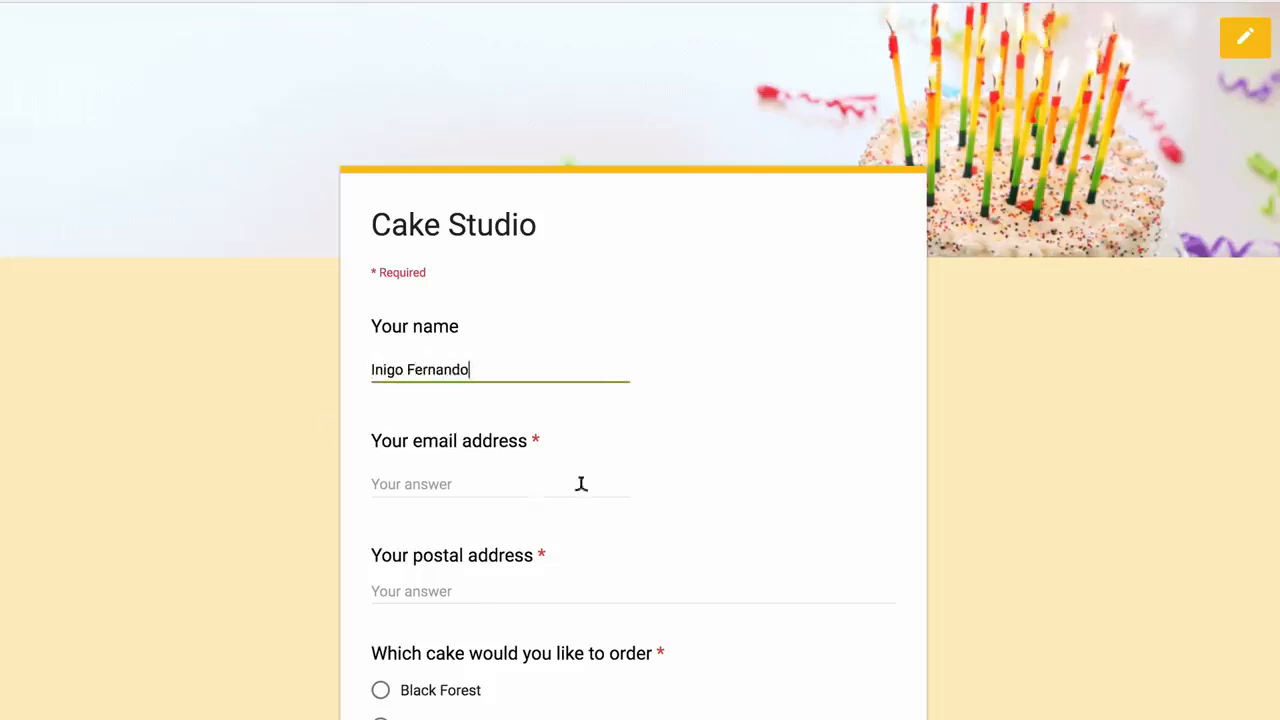
scroll(580, 483, "down", 3)
left_click(506, 224)
type("inigo@exampl")
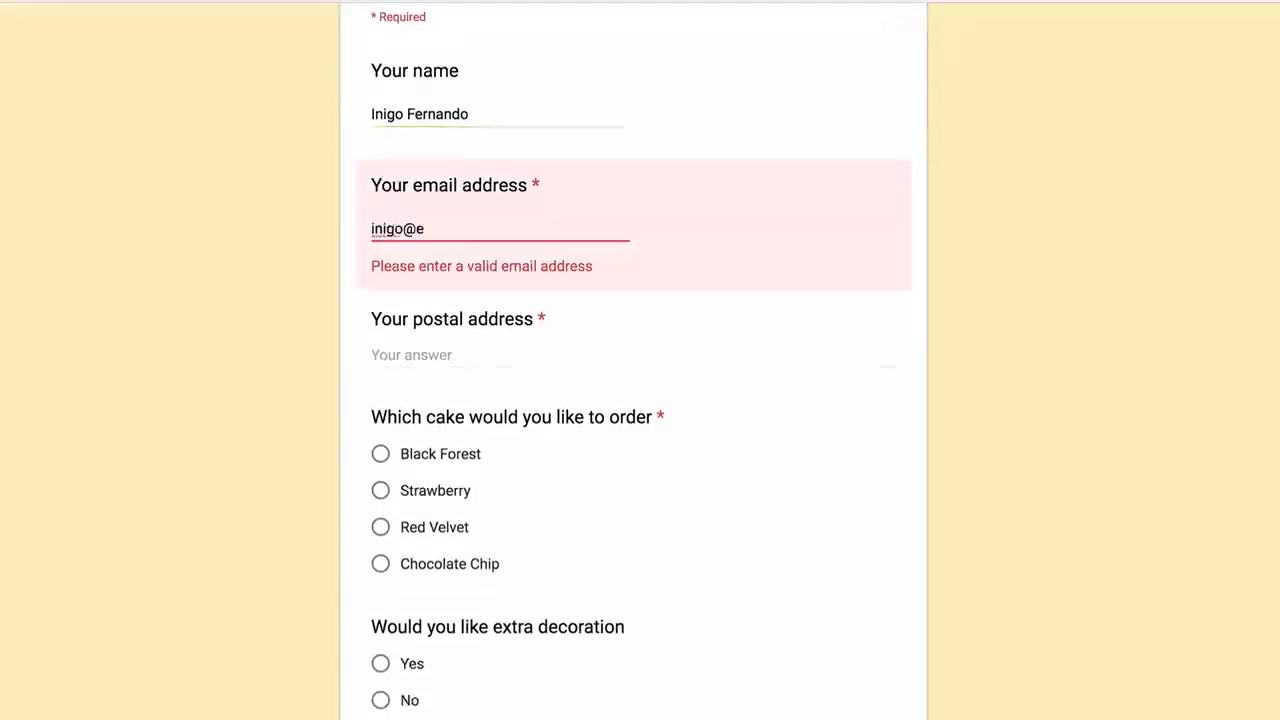
key("BackSpace")
key("BackSpace")
type("mple.com")
left_click(483, 320)
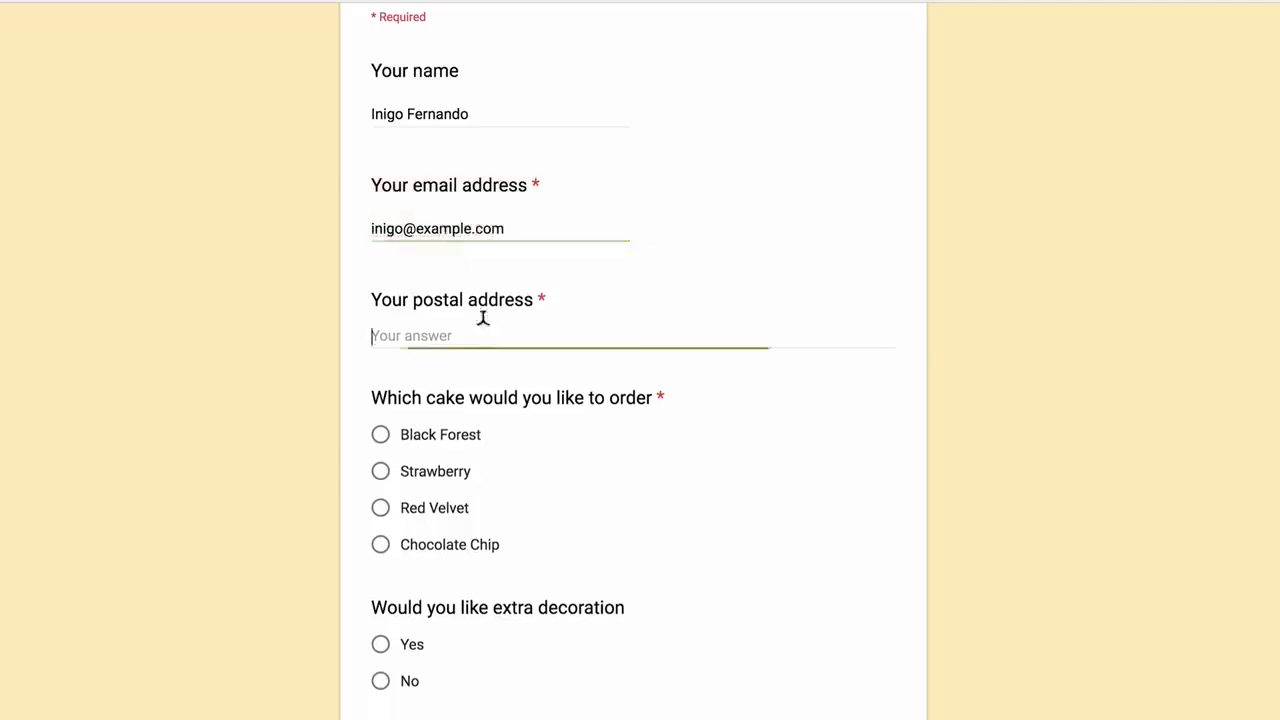
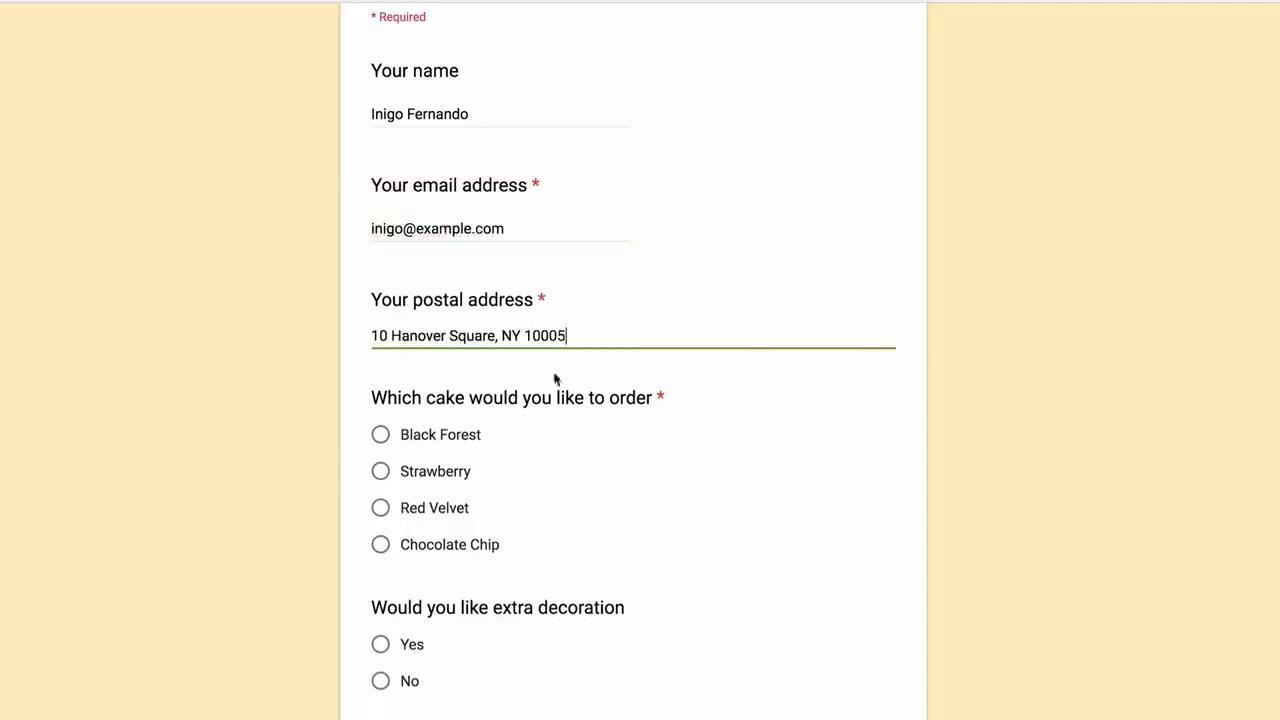
Choose Chocolate Chip with extra decoration and submit the order
scroll(661, 518, "down", 2)
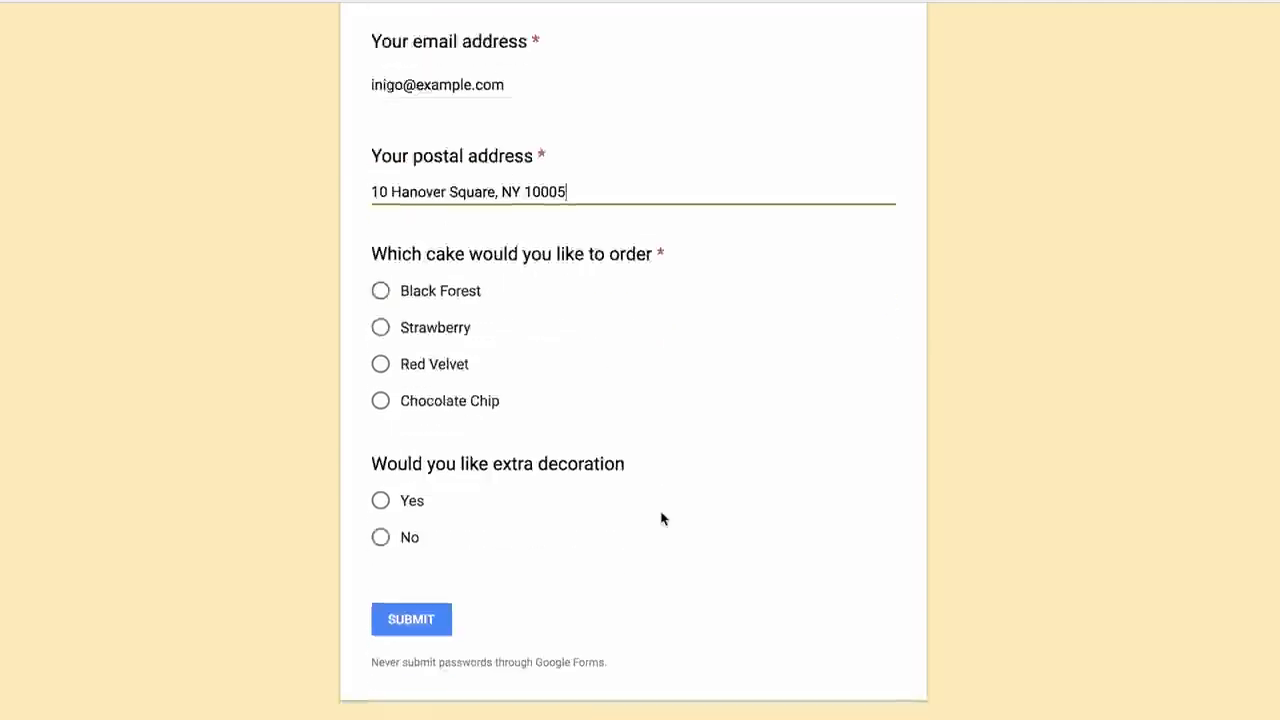
left_click(380, 400)
left_click(381, 501)
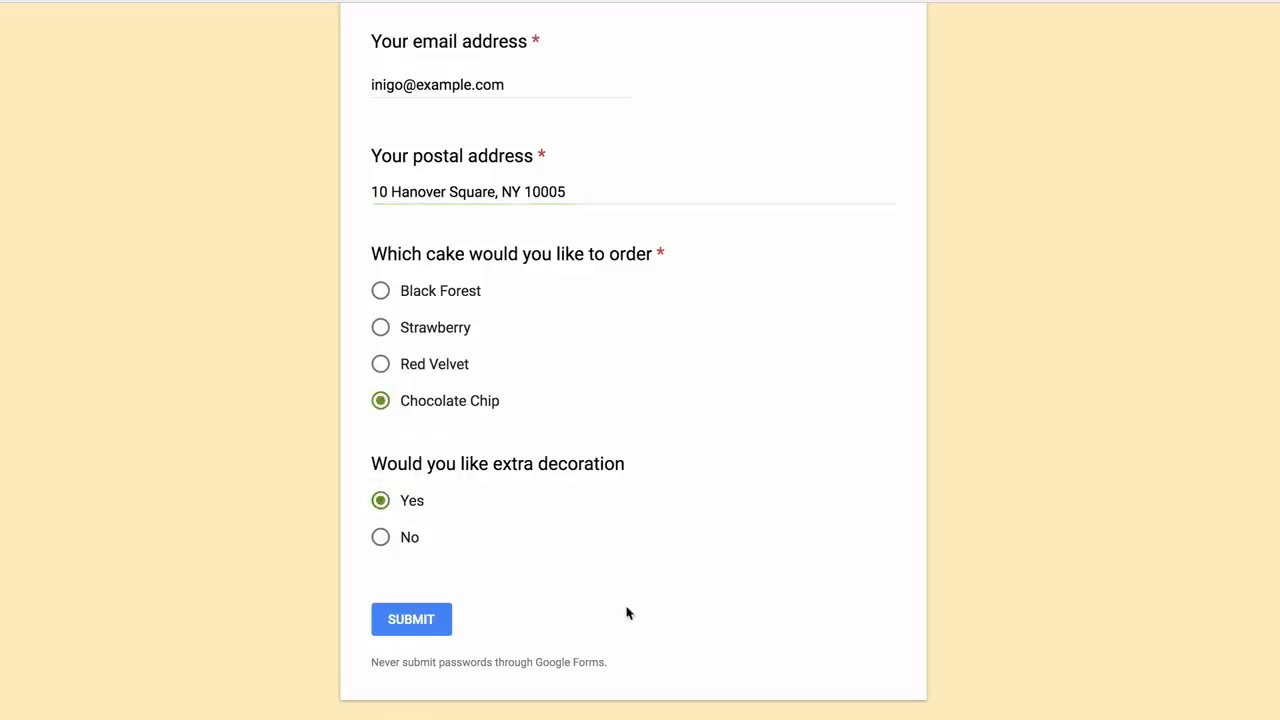
left_click(407, 628)
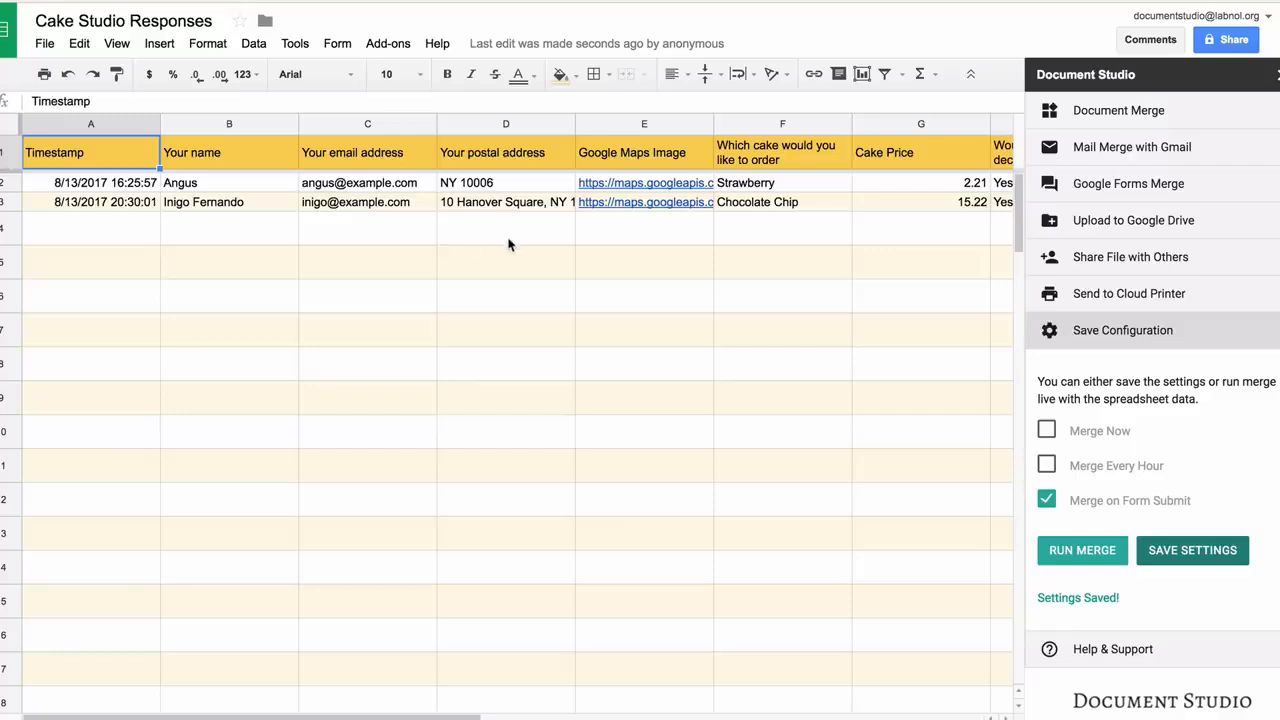
Scroll right to check the Chocolate Chip row's merged PDF file and Email Sent status
scroll(508, 244, "right", 6)
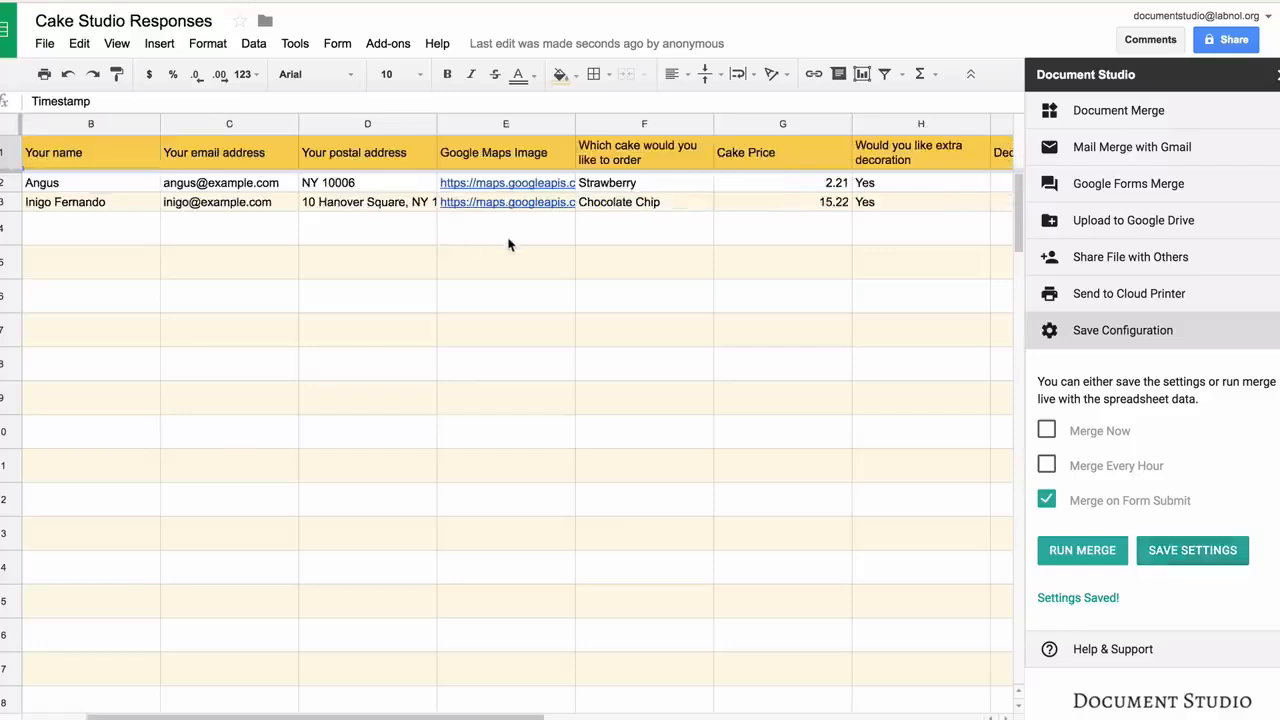
scroll(508, 244, "right", 3)
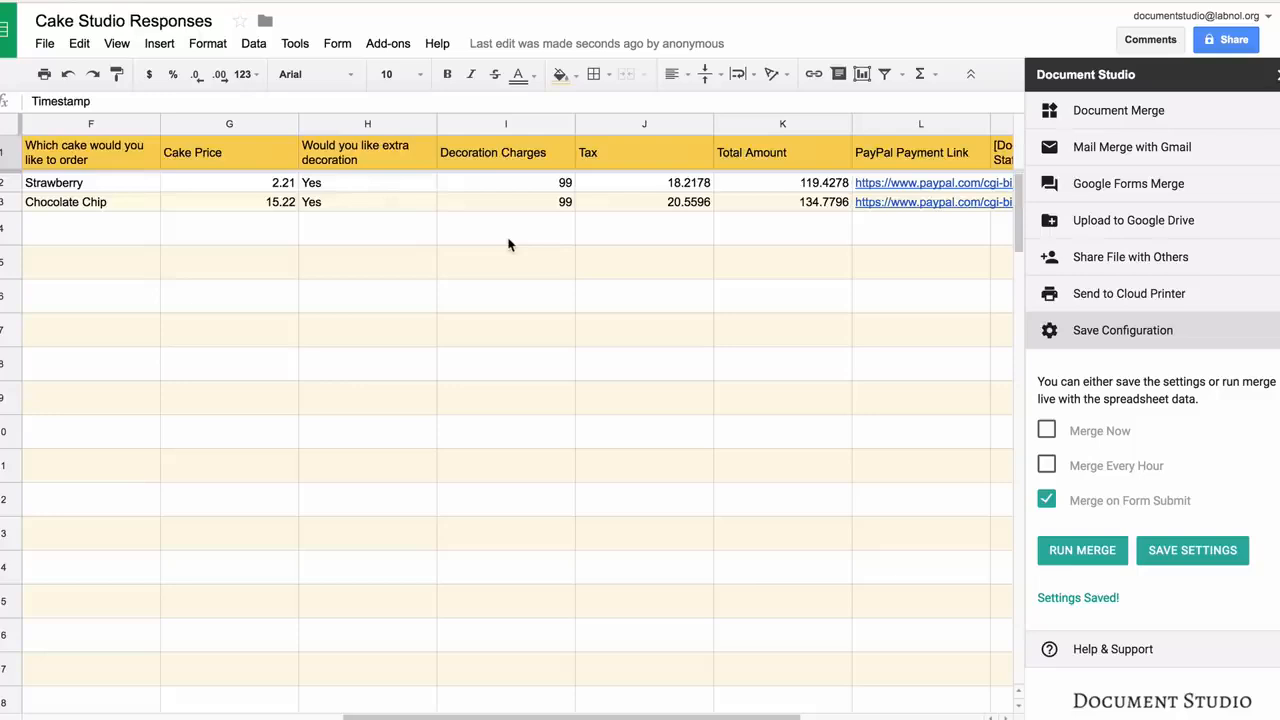
scroll(508, 244, "right", 2)
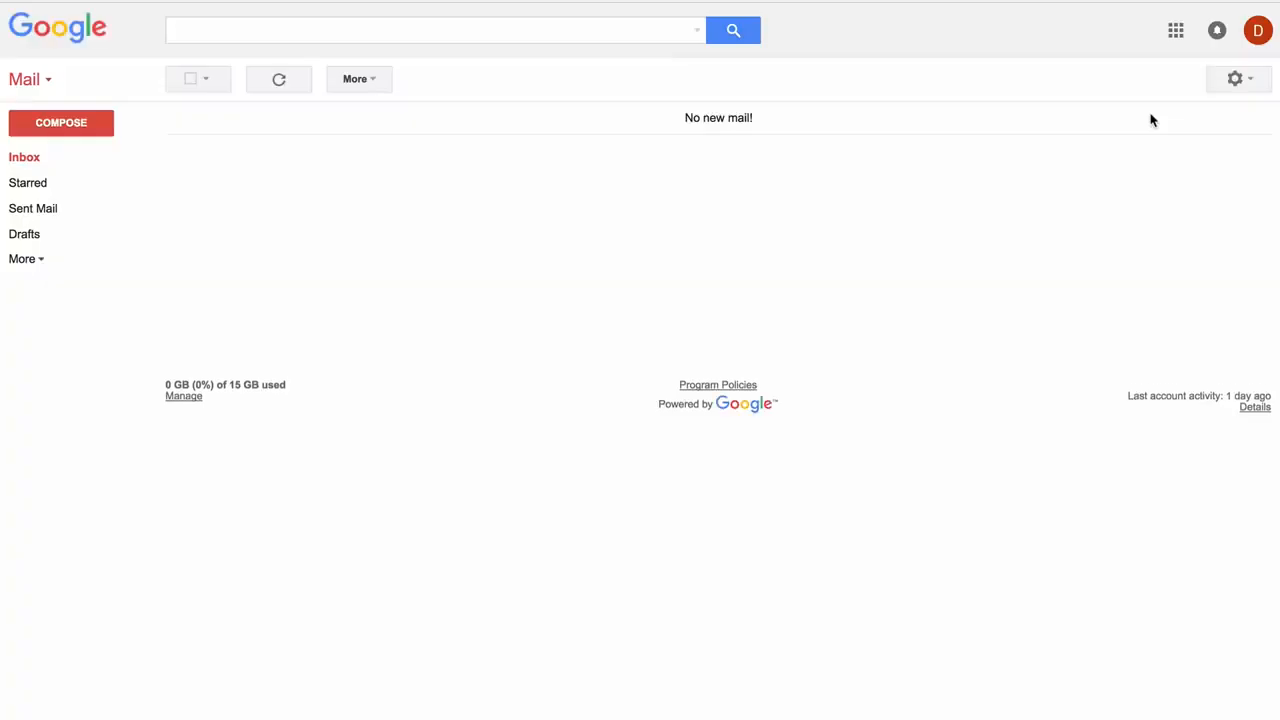
In Sent Mail, preview the Chocolate Chip email's $134.78 PDF invoice, then follow its PayPal link
left_click(58, 212)
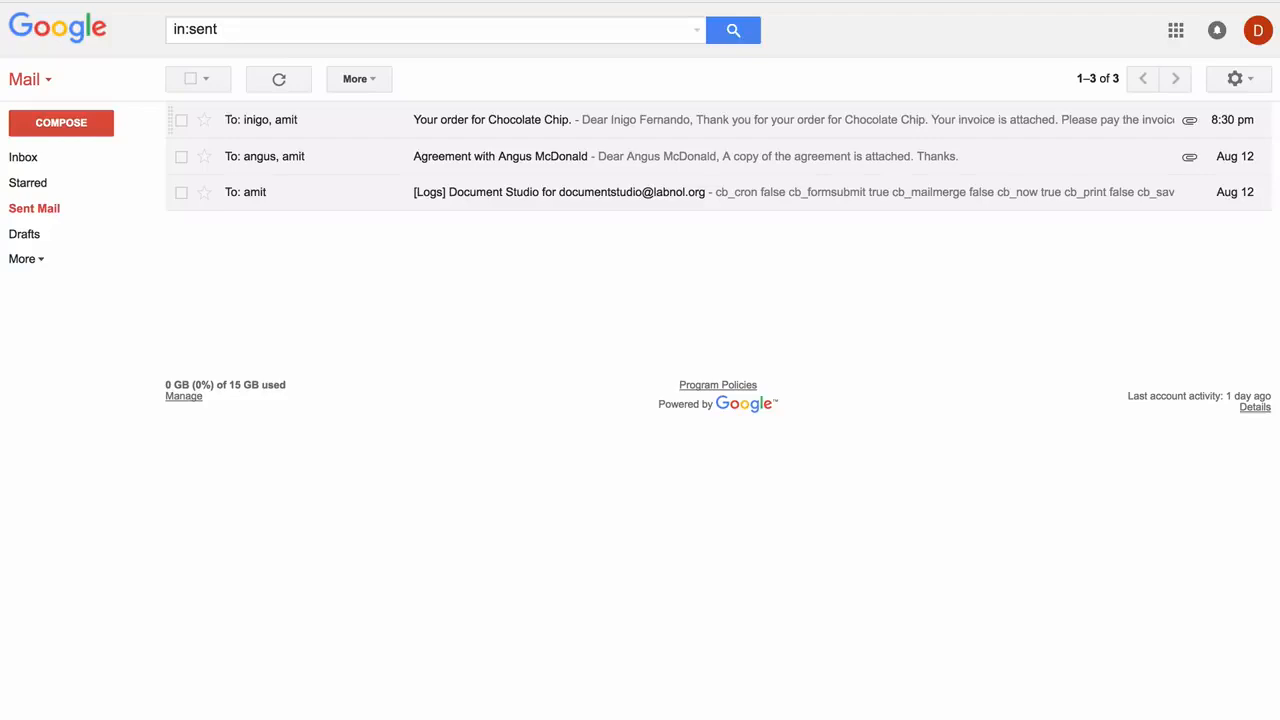
left_click(492, 120)
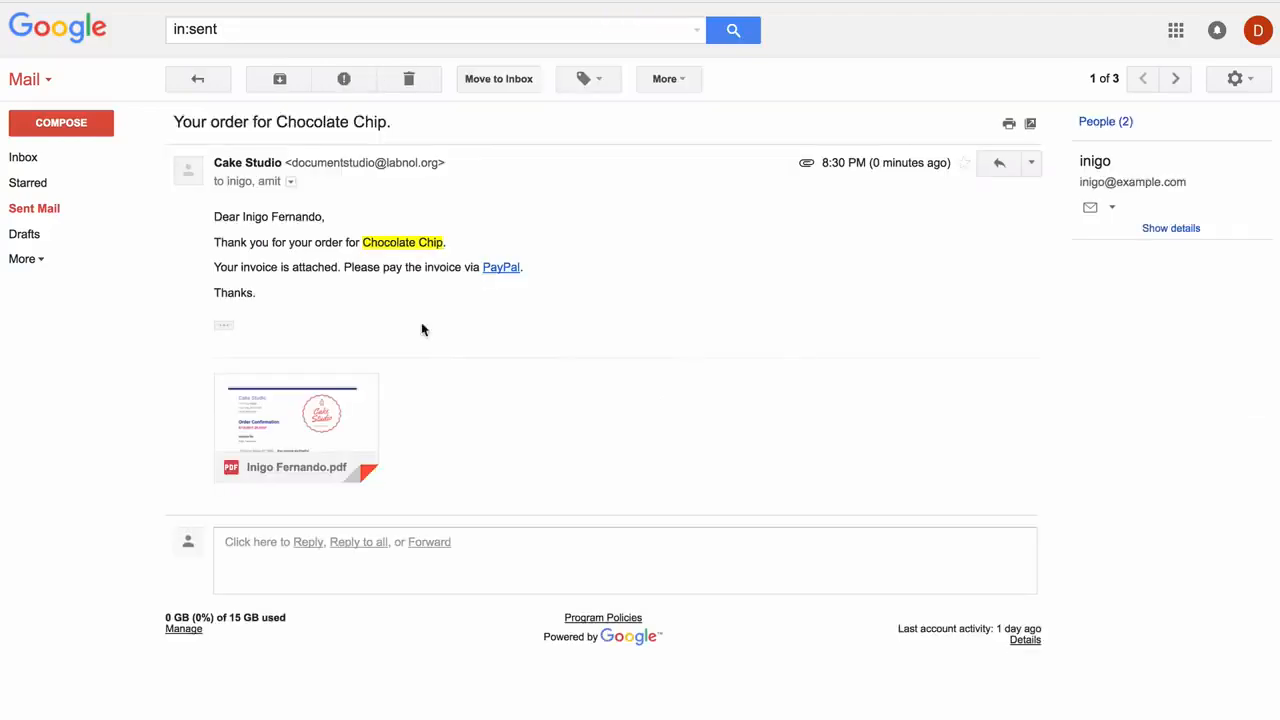
left_click(308, 405)
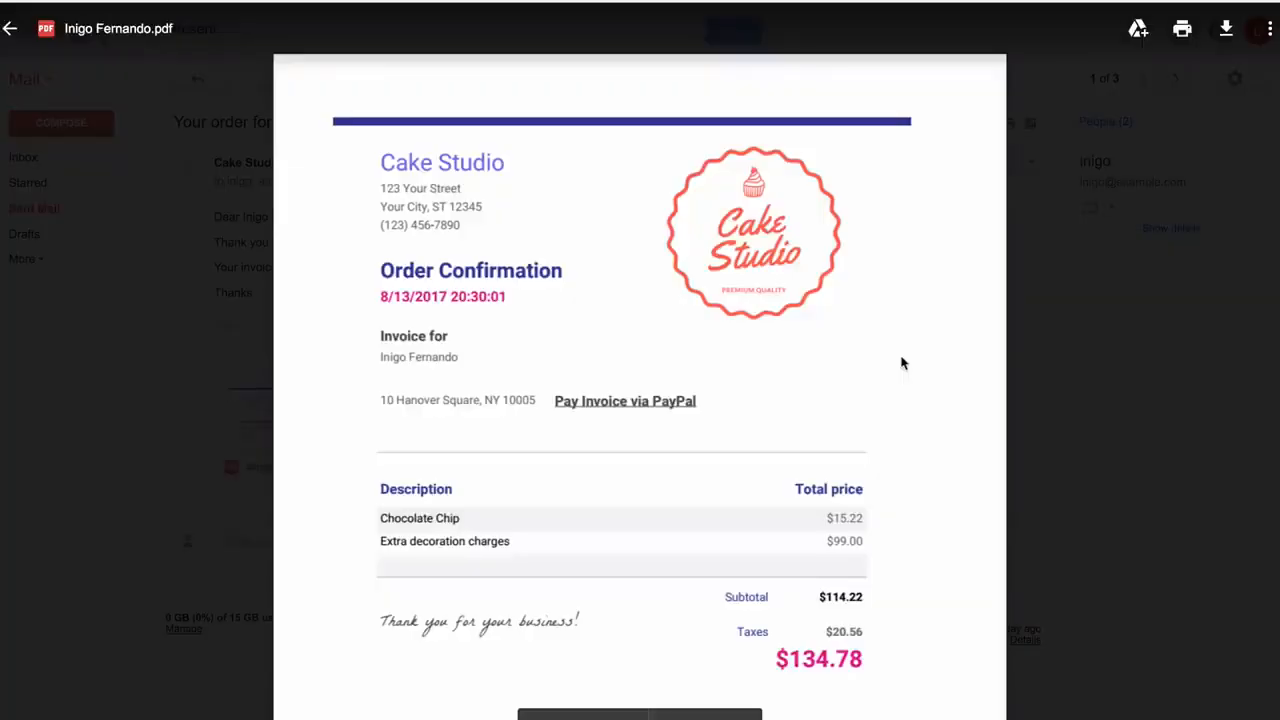
left_click(1052, 328)
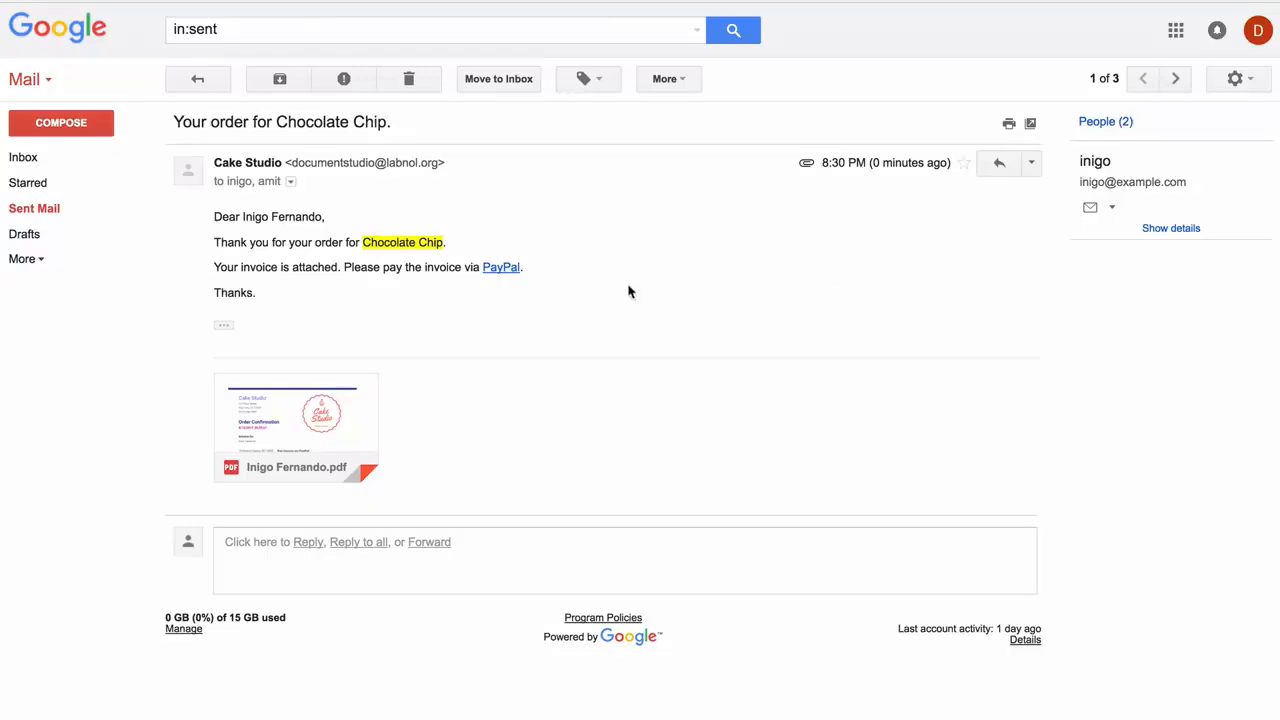
left_click(509, 270)
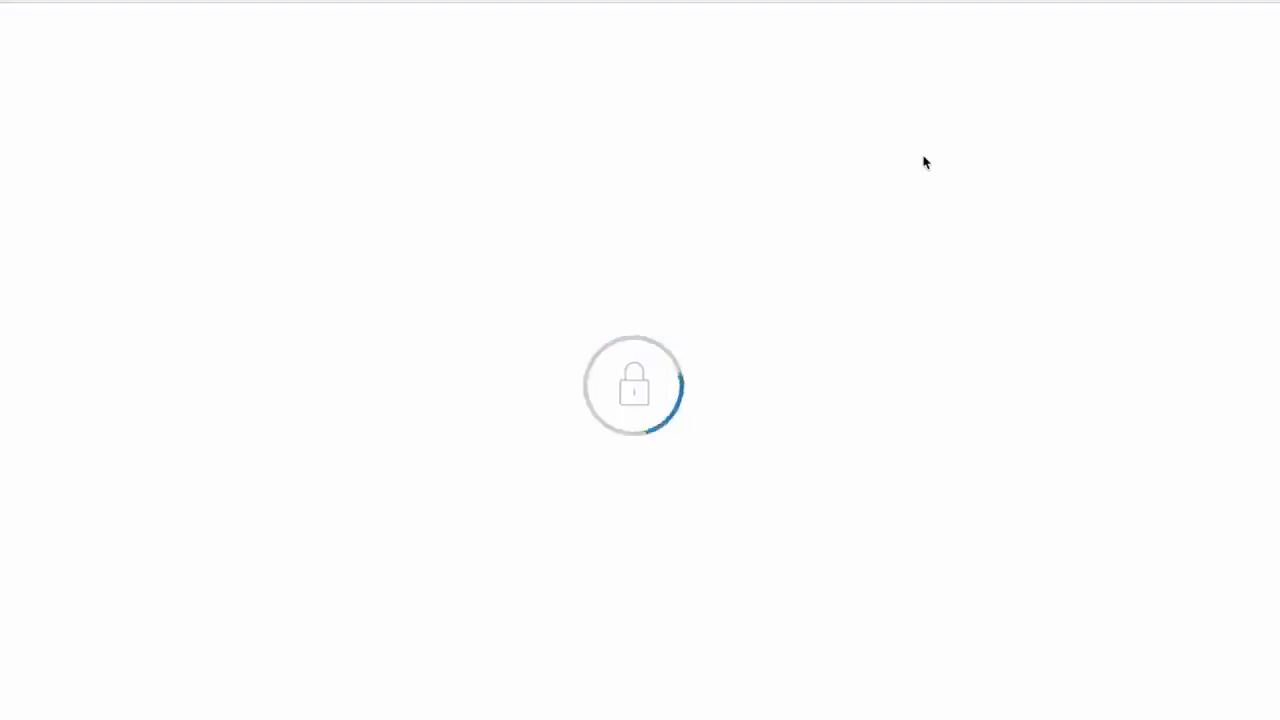